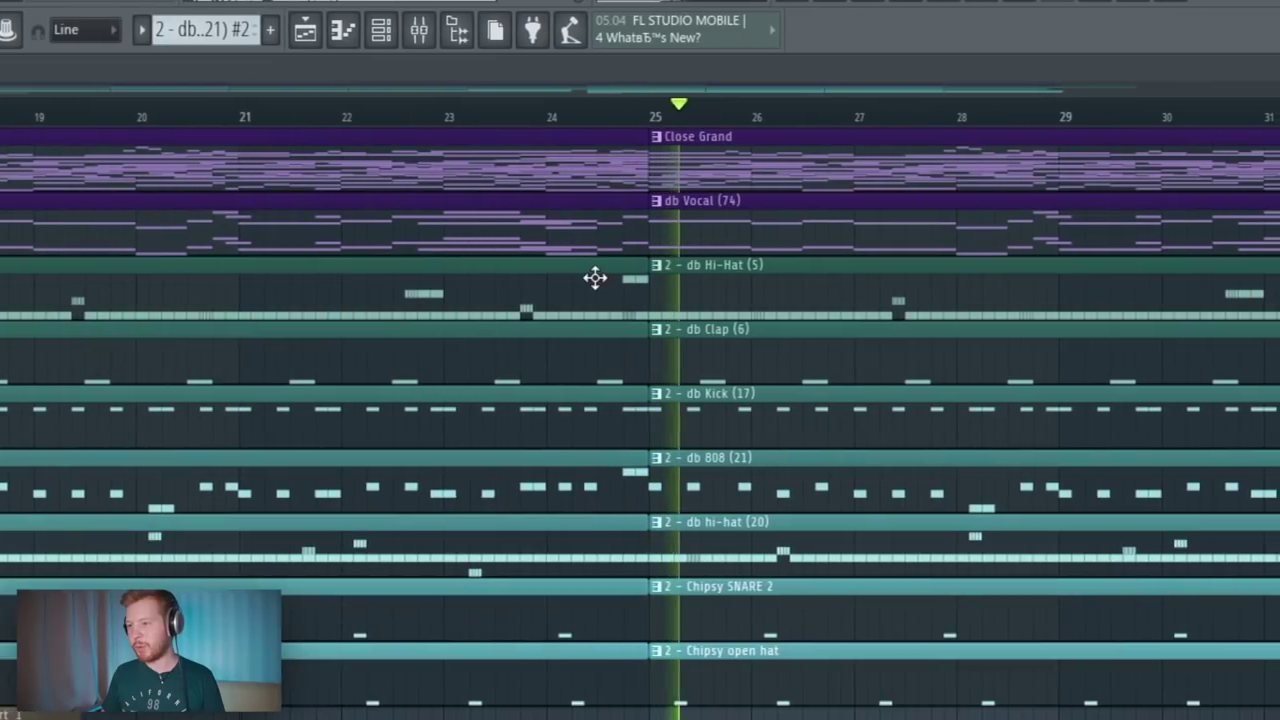
- Stop playback and examine the Close Grand and db Vocal (74) clips of bars 17 to 24 in the playlist
key(space)
drag(402, 220, 590, 242)
drag(402, 155, 637, 249)
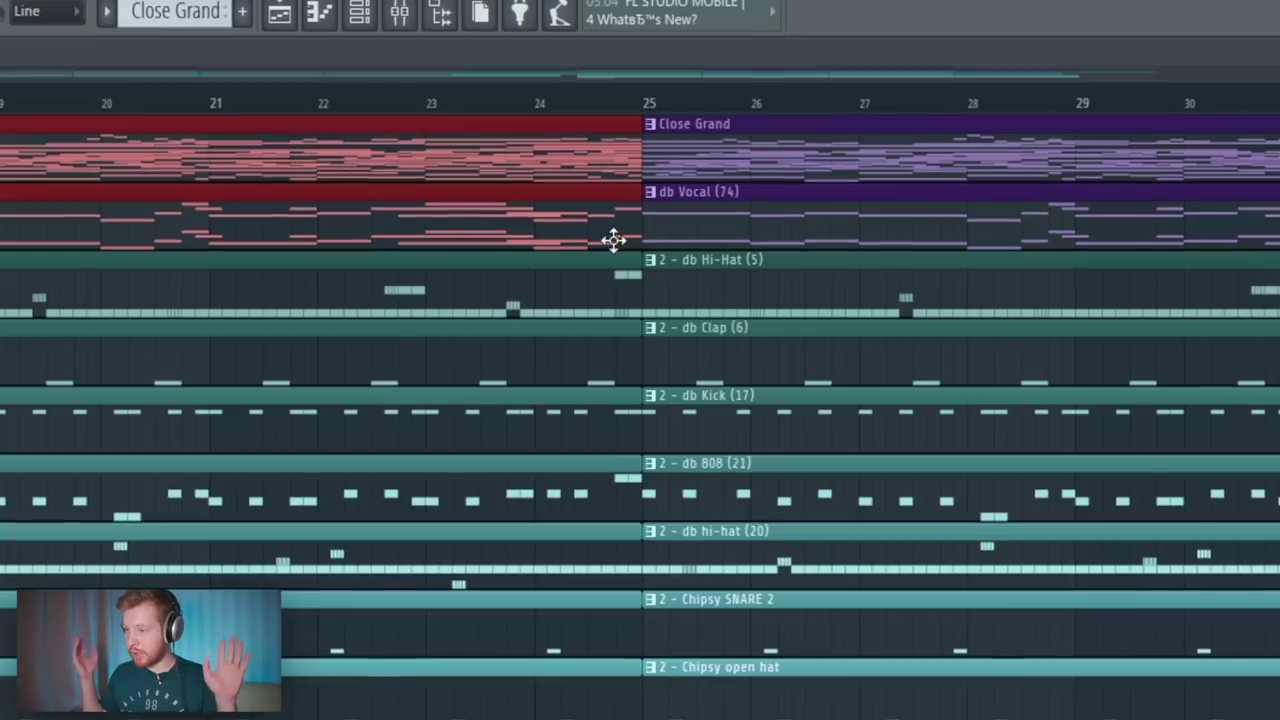
click(614, 237)
scroll(640, 380, left, 3)
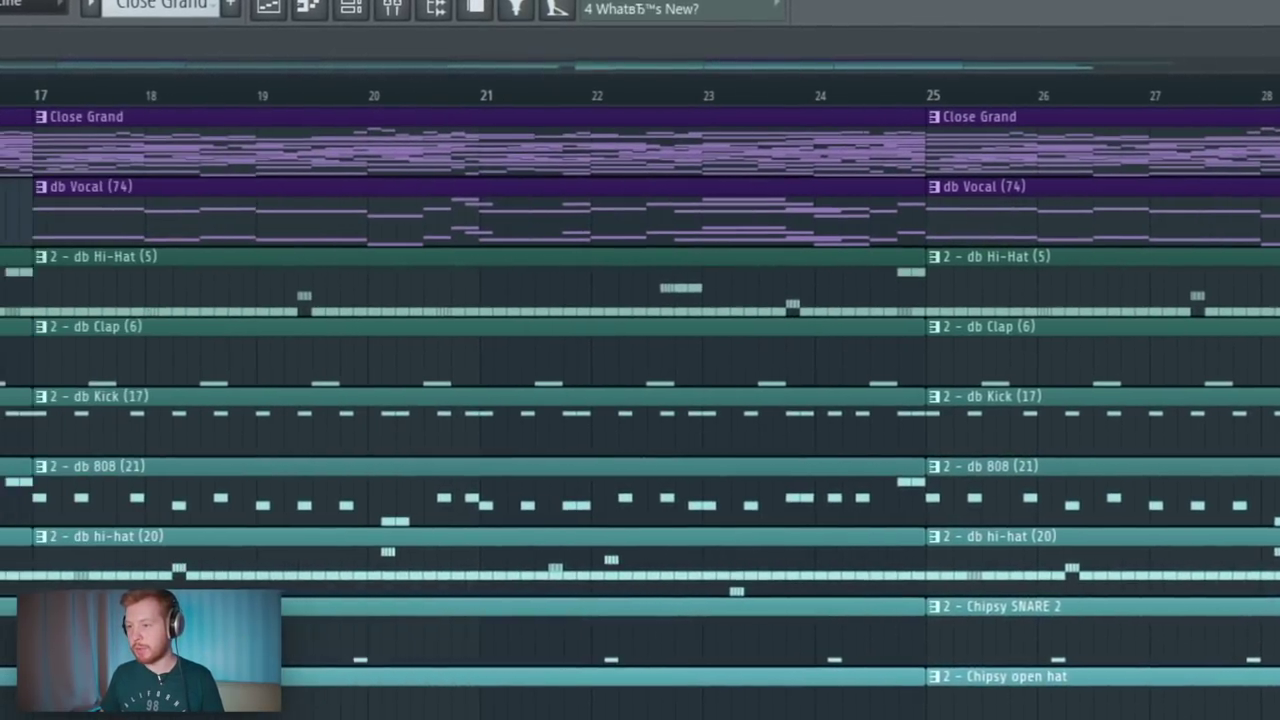
scroll(57, 303, down, 3)
drag(20, 303, 121, 303)
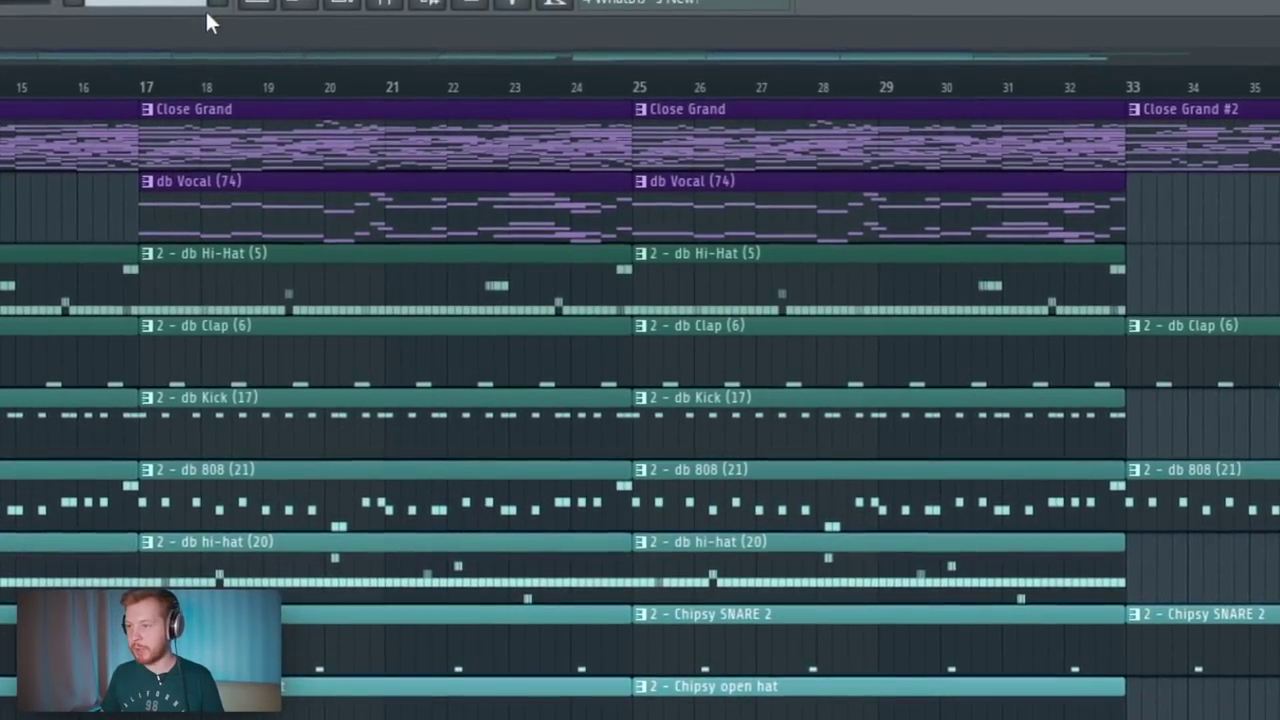
- Bring up the Close Grand notes in the piano roll and lower the velocity of the upper-octave notes to nearly zero
click(344, 2)
click(645, 236)
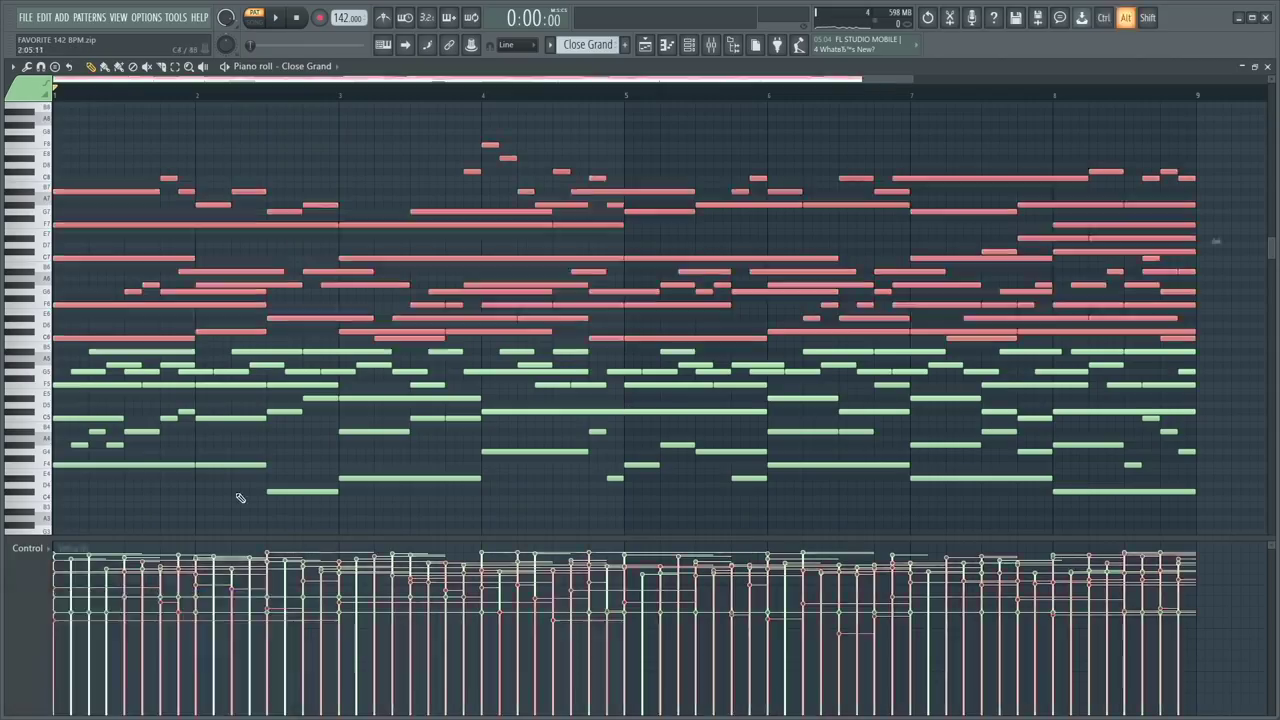
scroll(249, 388, down, 15)
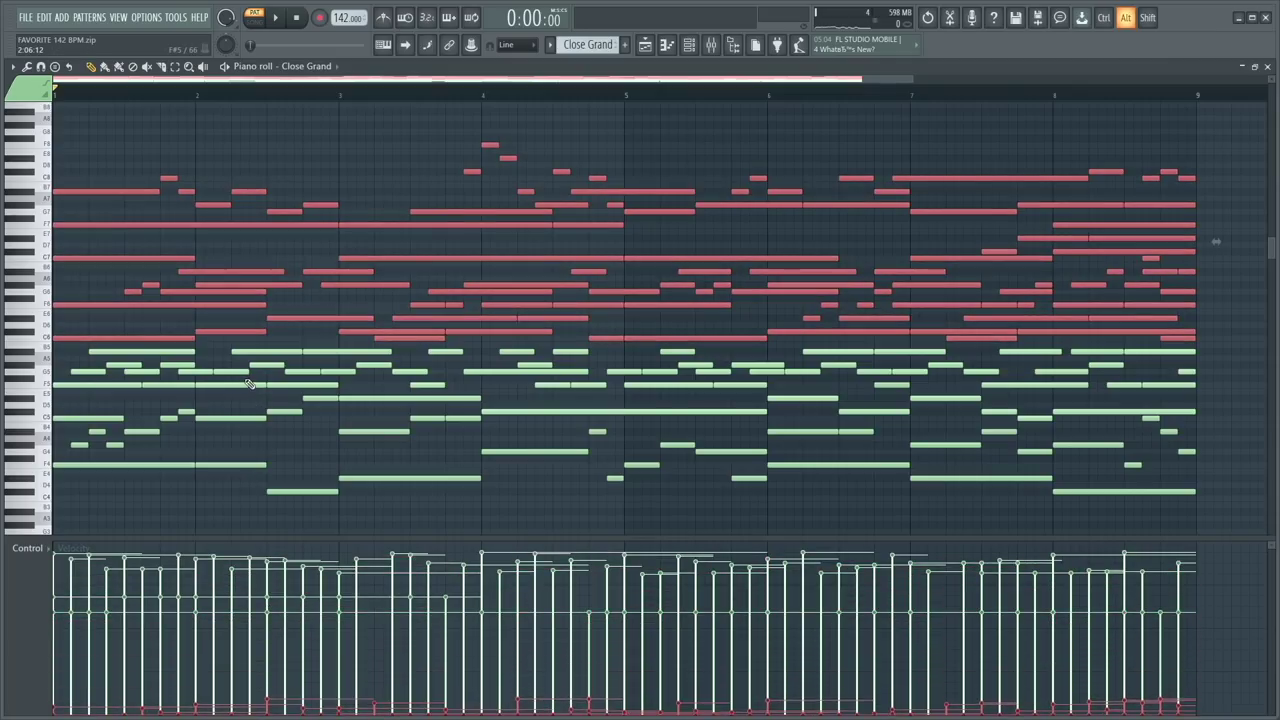
key(ctrl+d)
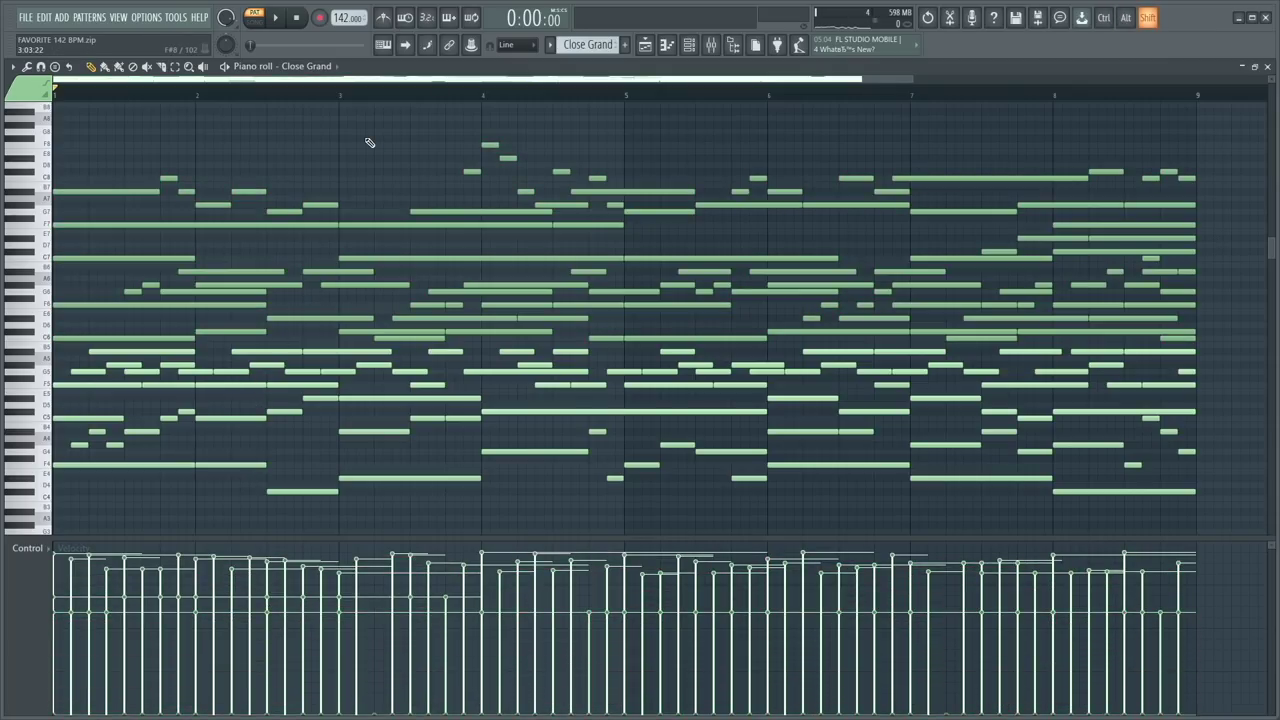
- Discard the note lengths of the Close Grand melody and play back the shortened notes
key(shift+d)
key(space)
scroll(164, 352, up, 3)
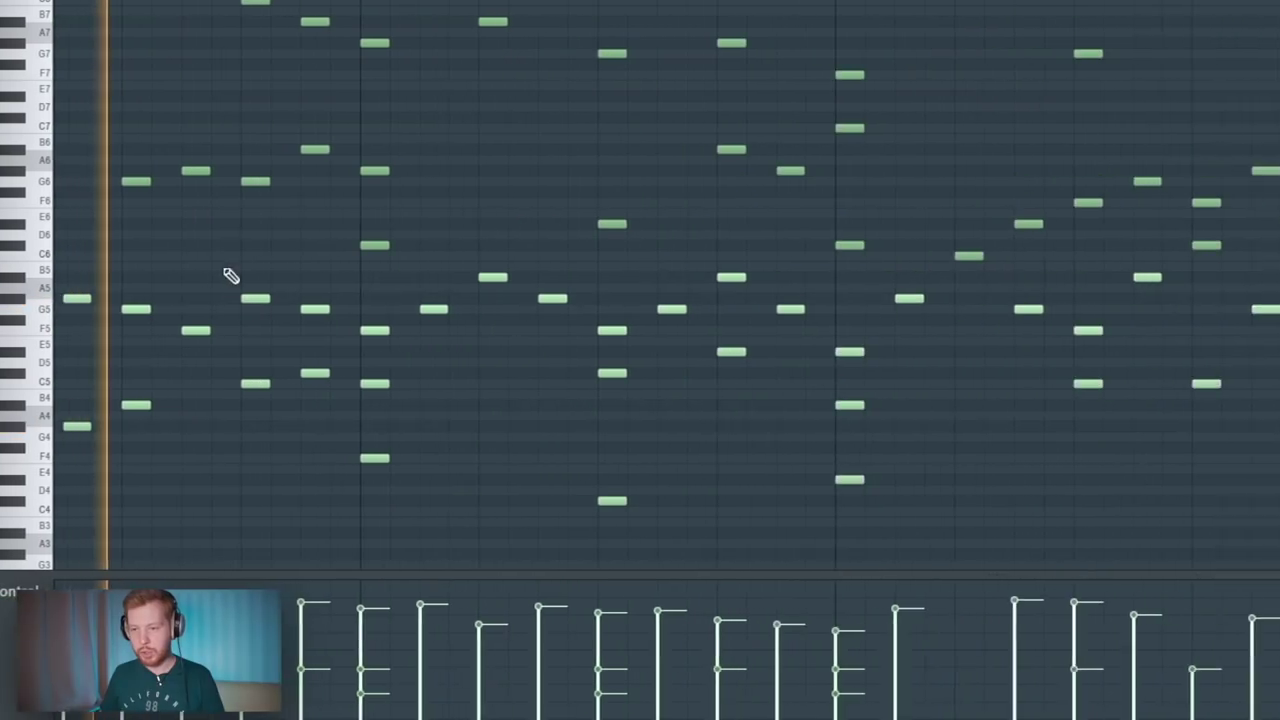
scroll(440, 226, down, 2)
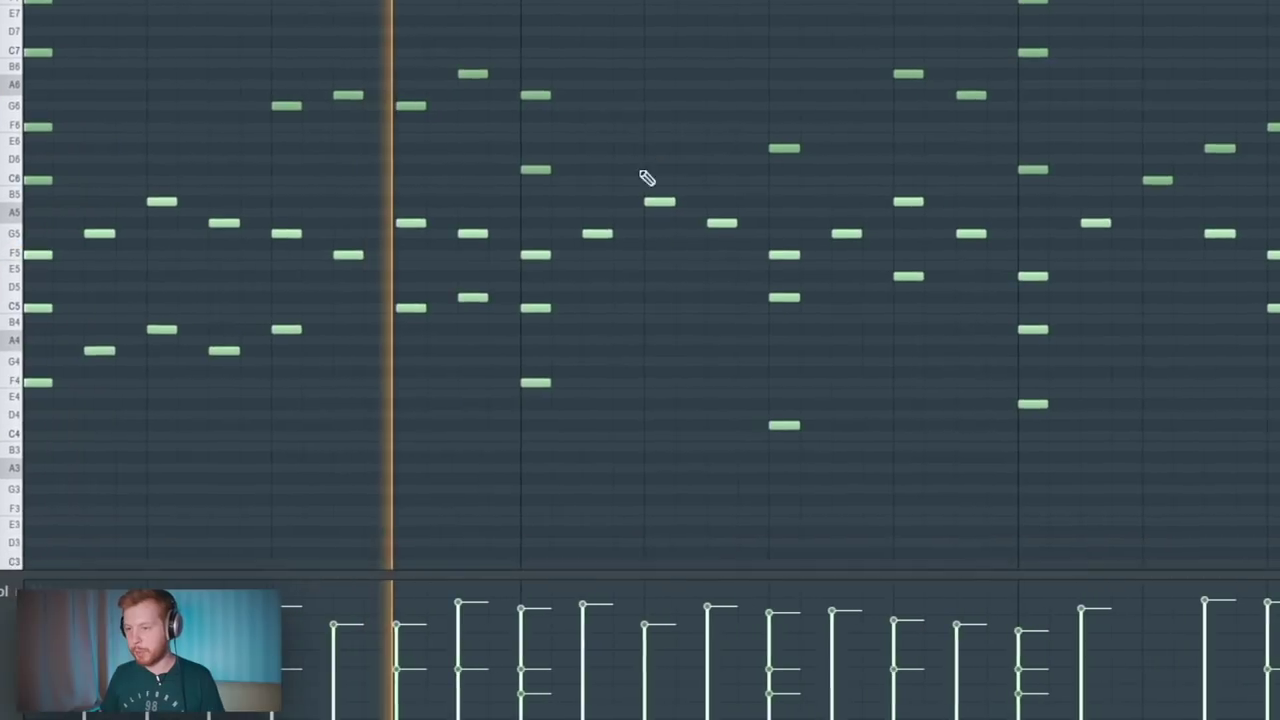
scroll(557, 360, down, 3)
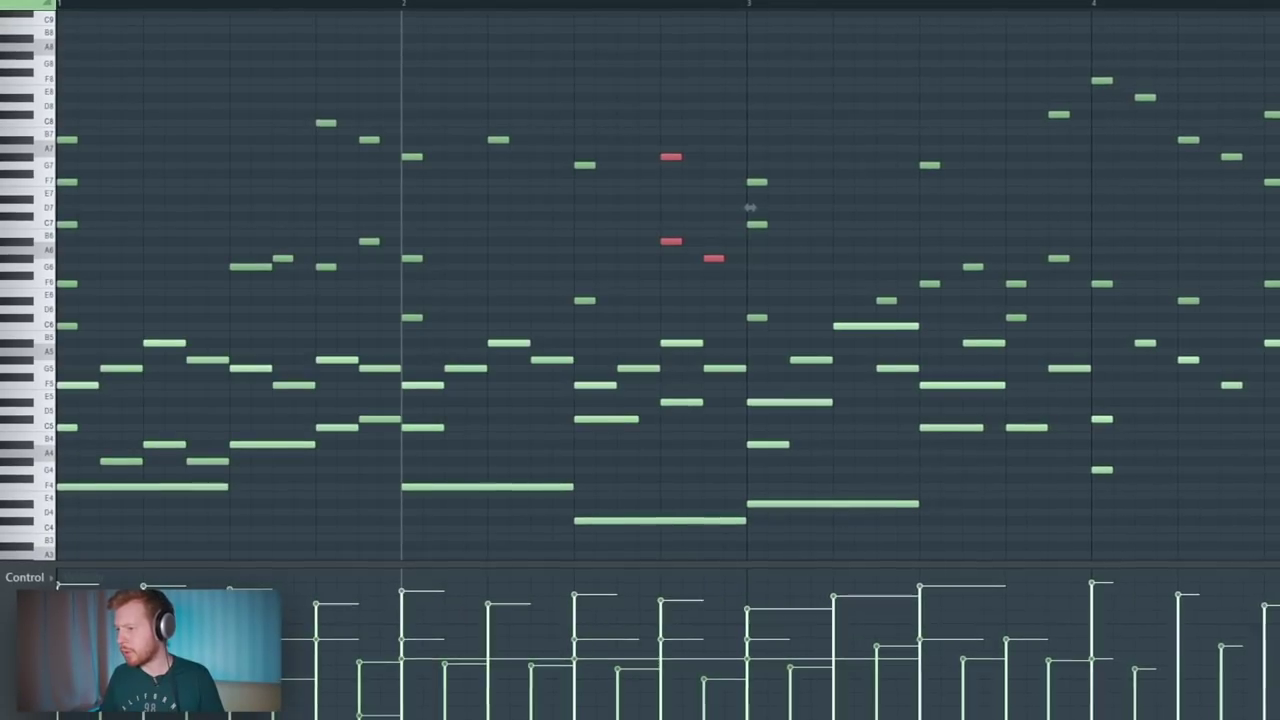
drag(1279, 301, 1116, 309)
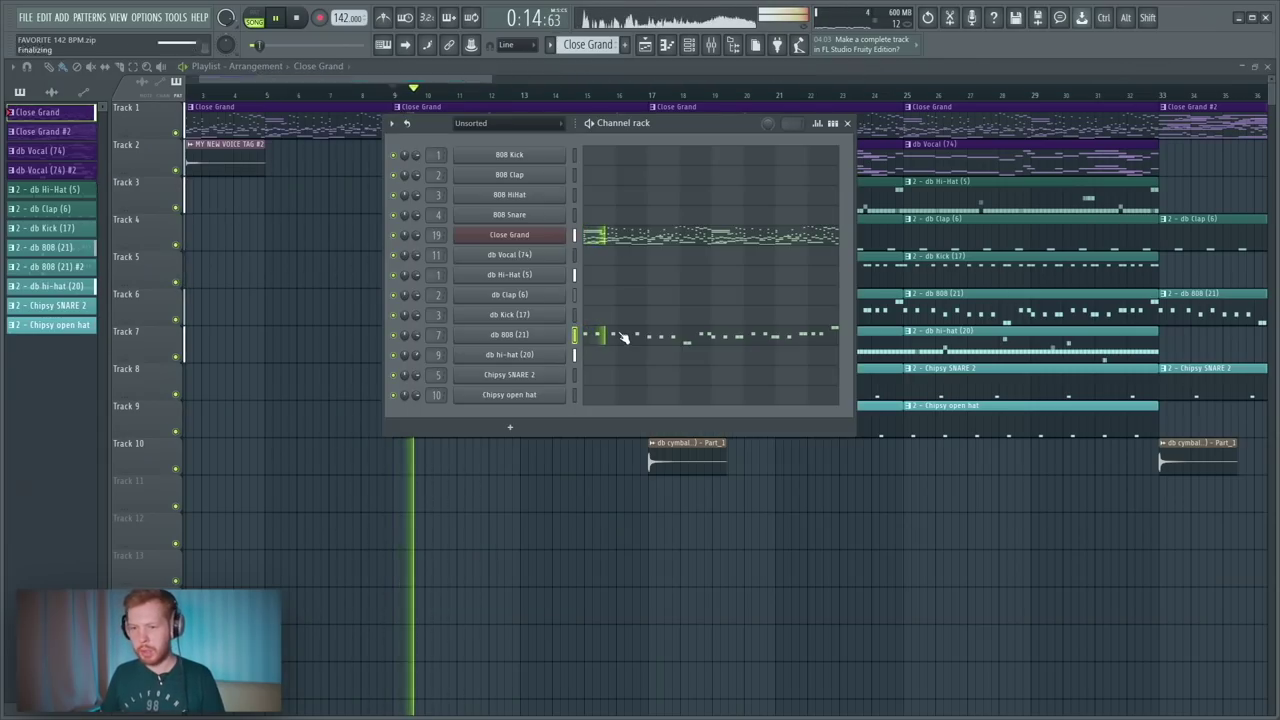
- Rework the db 808 (21) bassline in the piano roll and repeat its first four bars over bars 5 to 8
click(622, 337)
key(space)
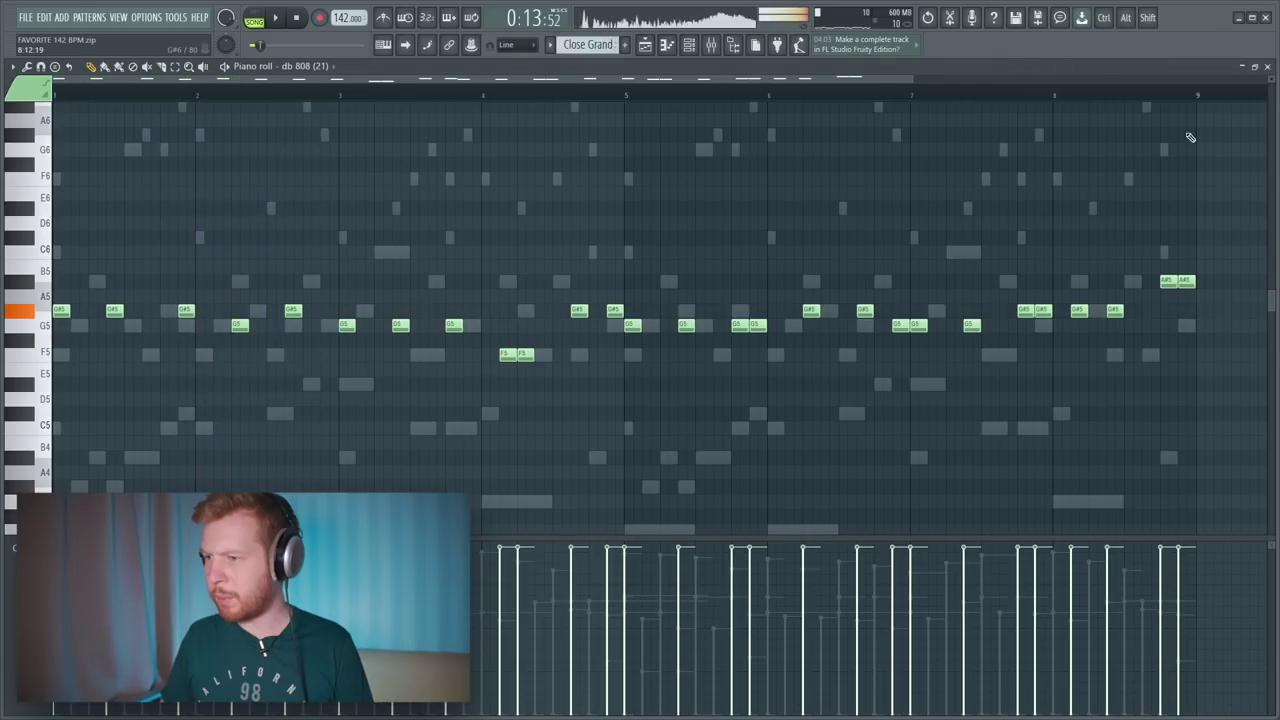
click(1268, 66)
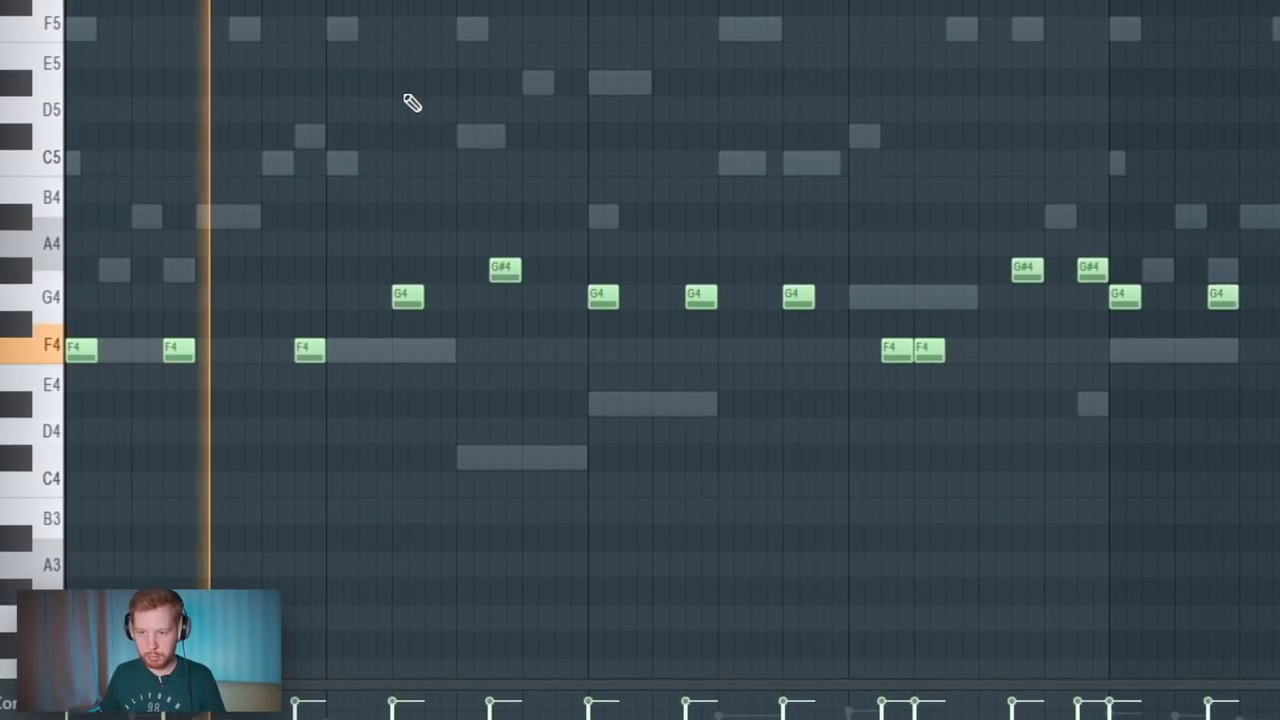
key(space)
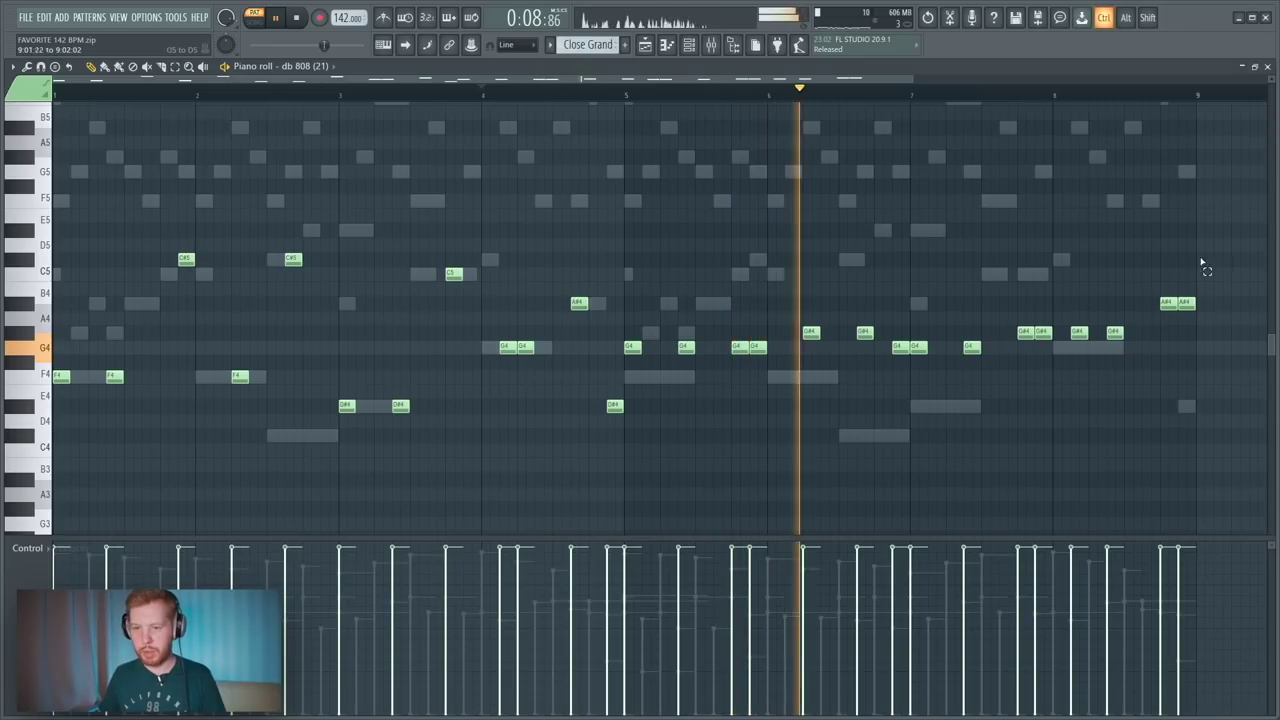
drag(1203, 264, 634, 374)
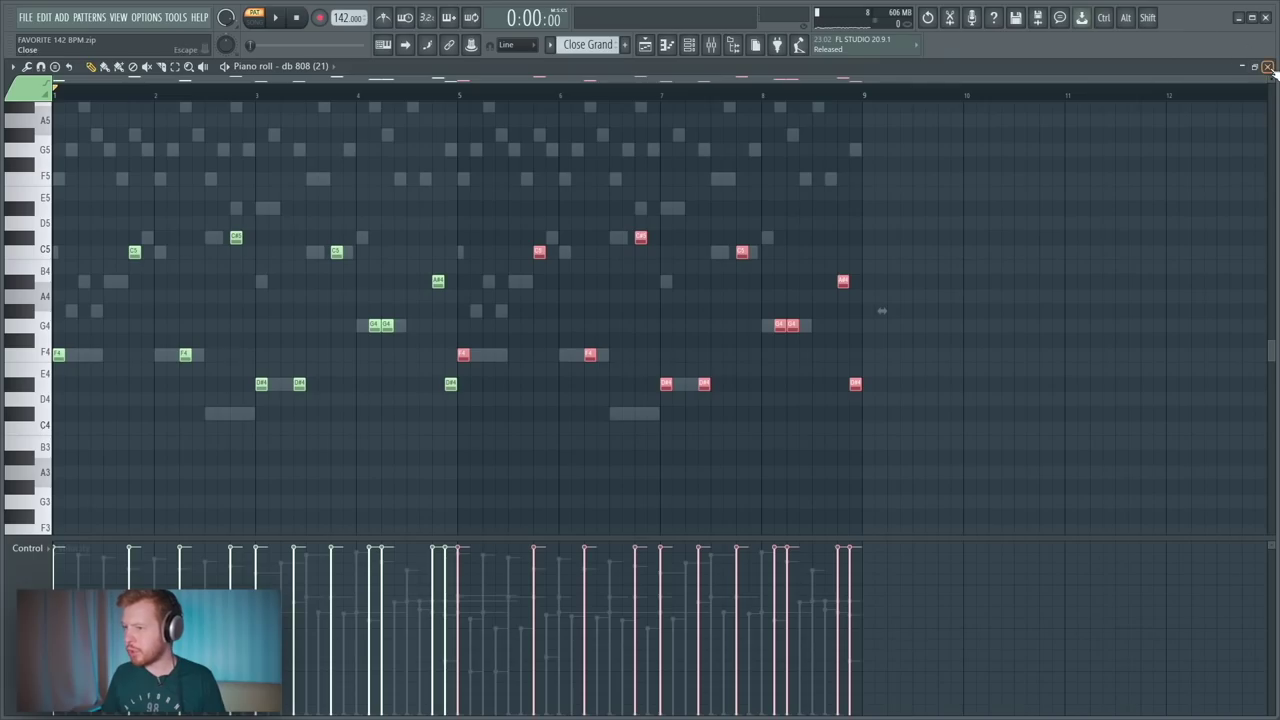
click(1268, 67)
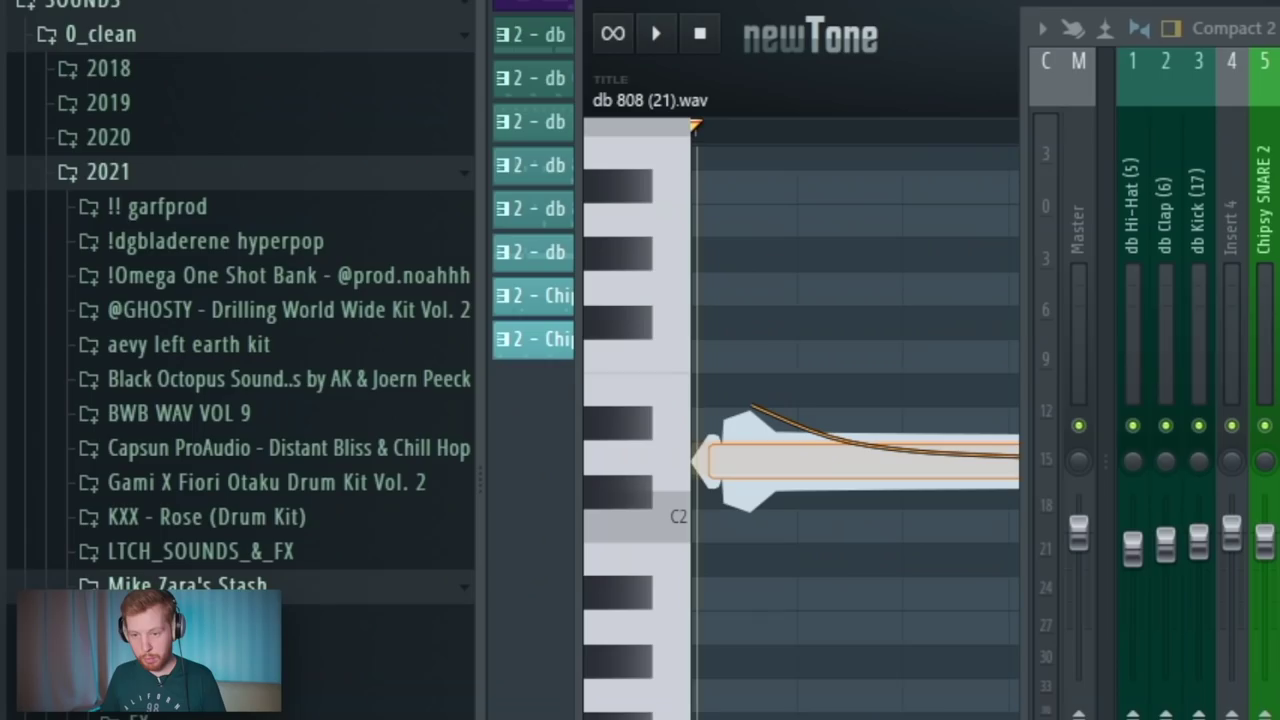
- Replace the db 808 (21) sample with MZ 808 [Zay Spinz] from Mike Zara's Stash and bypass Fruity parametric EQ 2 on its mixer track
click(290, 583)
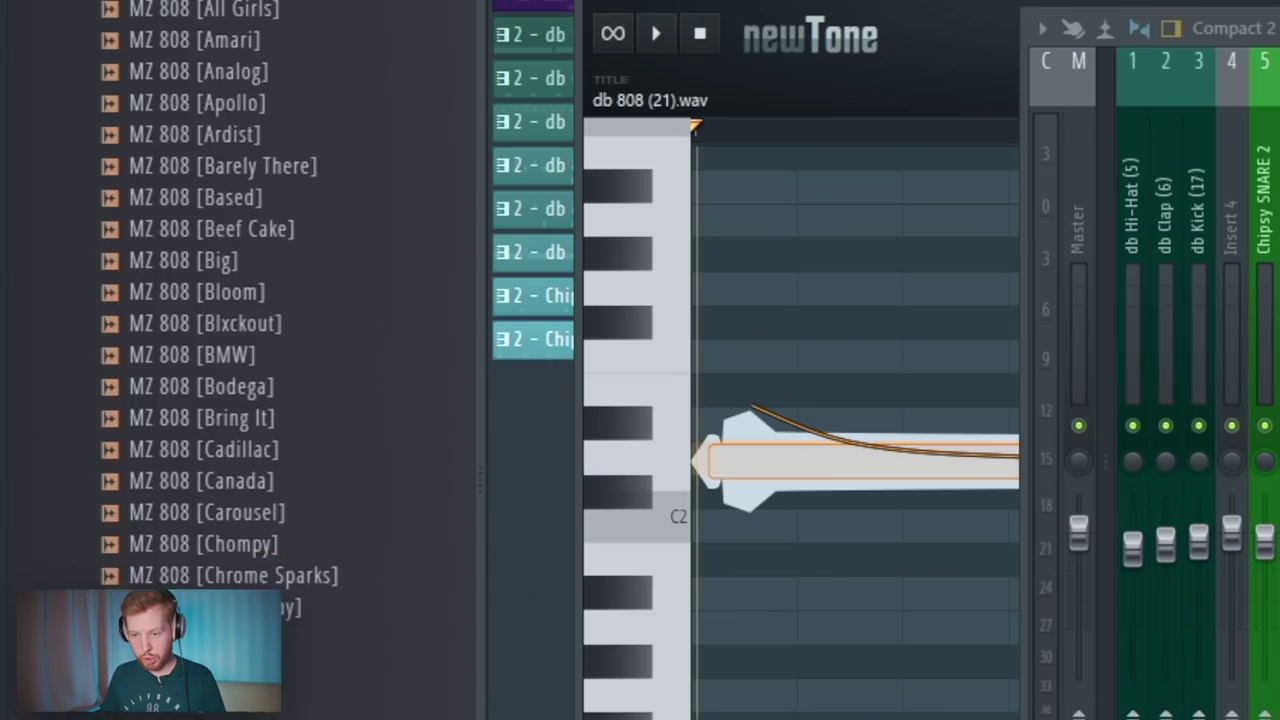
scroll(290, 583, down, 8)
scroll(290, 583, down, 15)
drag(222, 115, 851, 241)
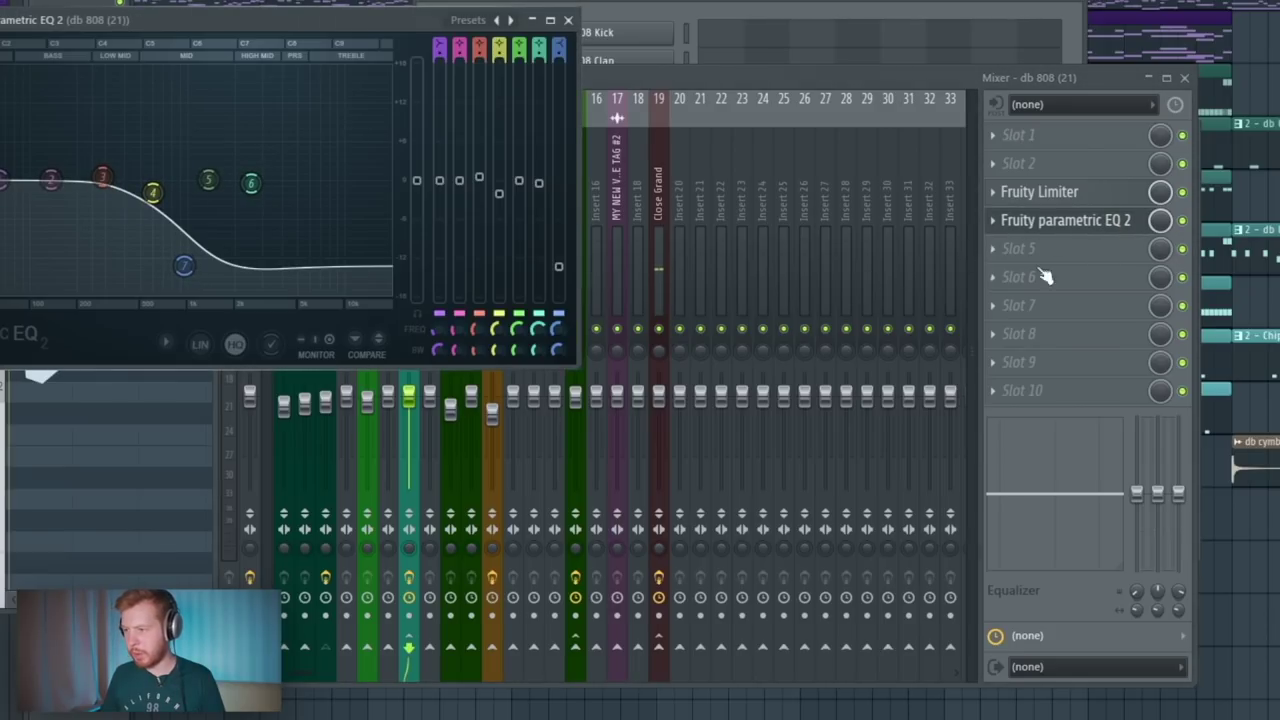
click(1183, 221)
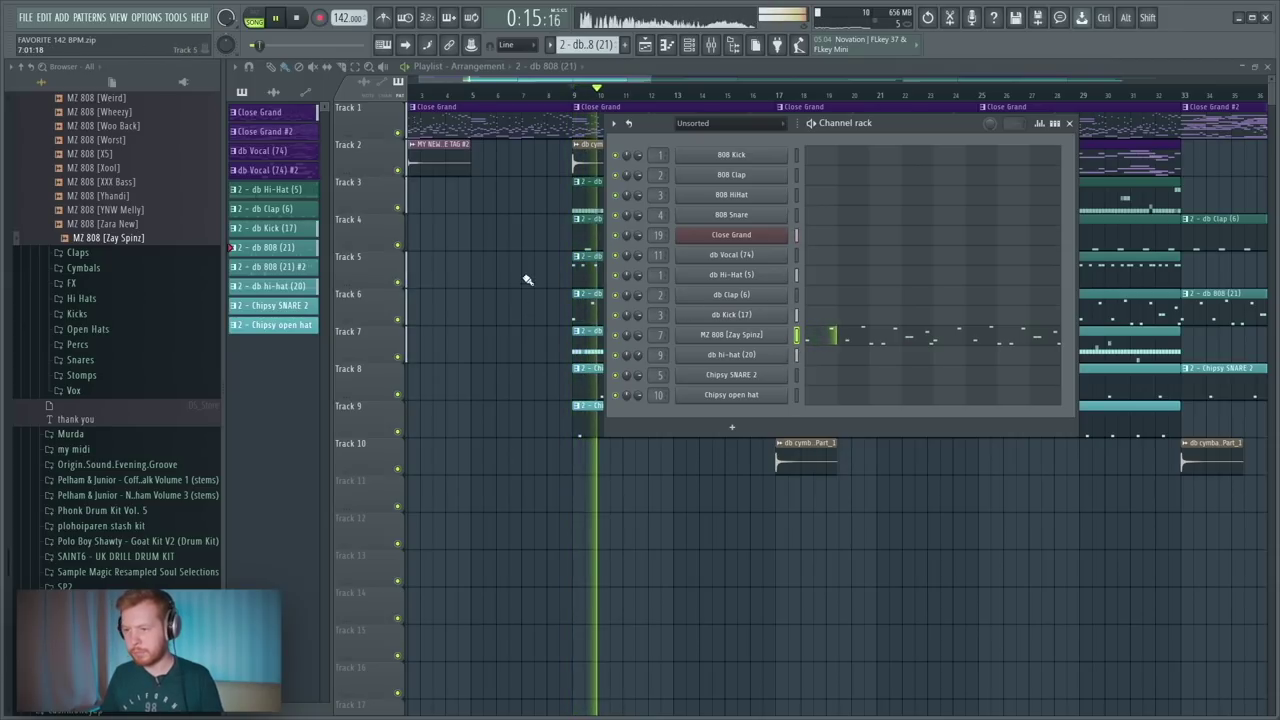
- In the MZ 808 [Zay Spinz] piano roll, raise the first G4 note of bar 8 by one octave
key(F6)
double_click(634, 268)
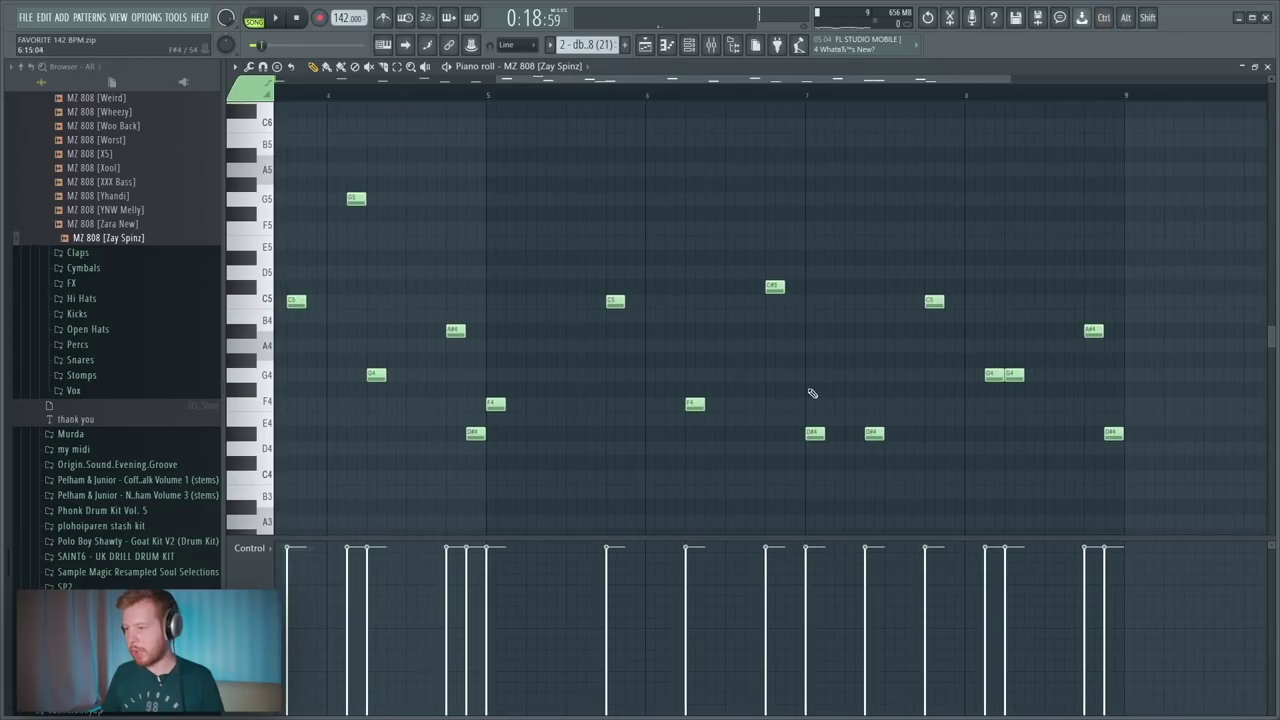
drag(995, 381, 704, 394)
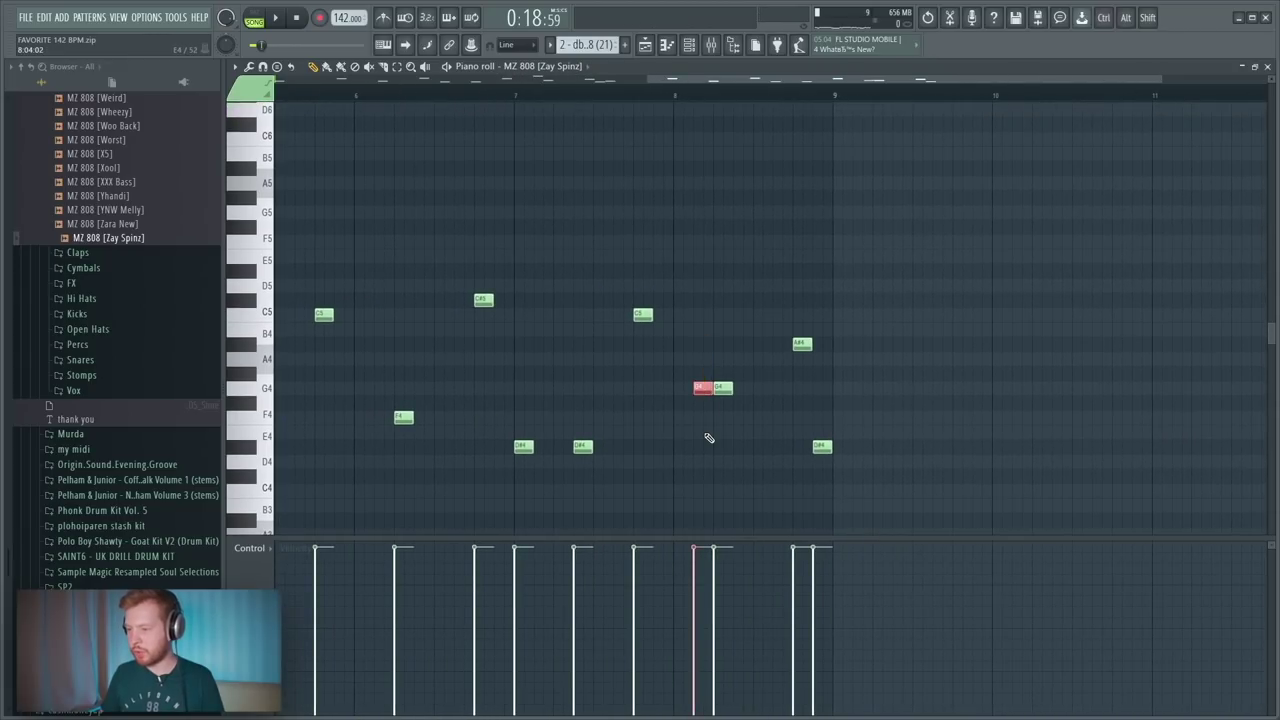
key(ctrl+Up)
scroll(742, 328, up, 3)
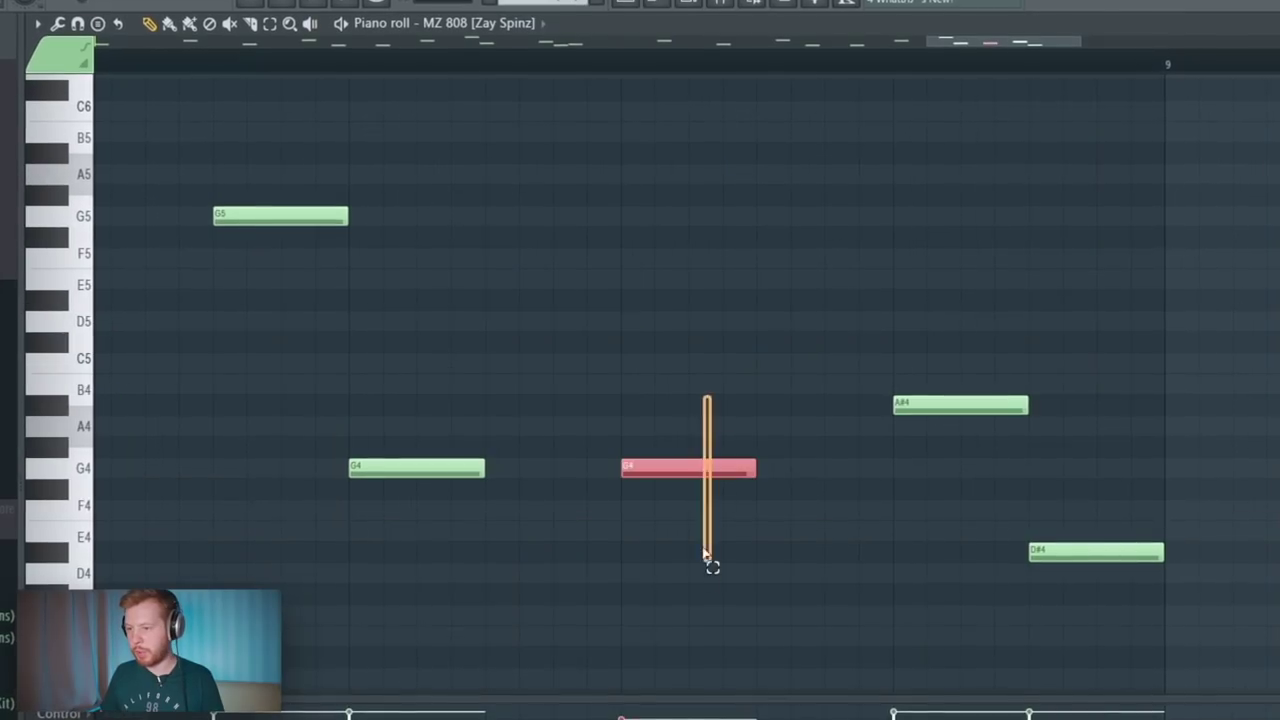
- Add a G4 note before the A#4 near the end of bar 8, chop it into four short notes and raise them an octave
click(757, 466)
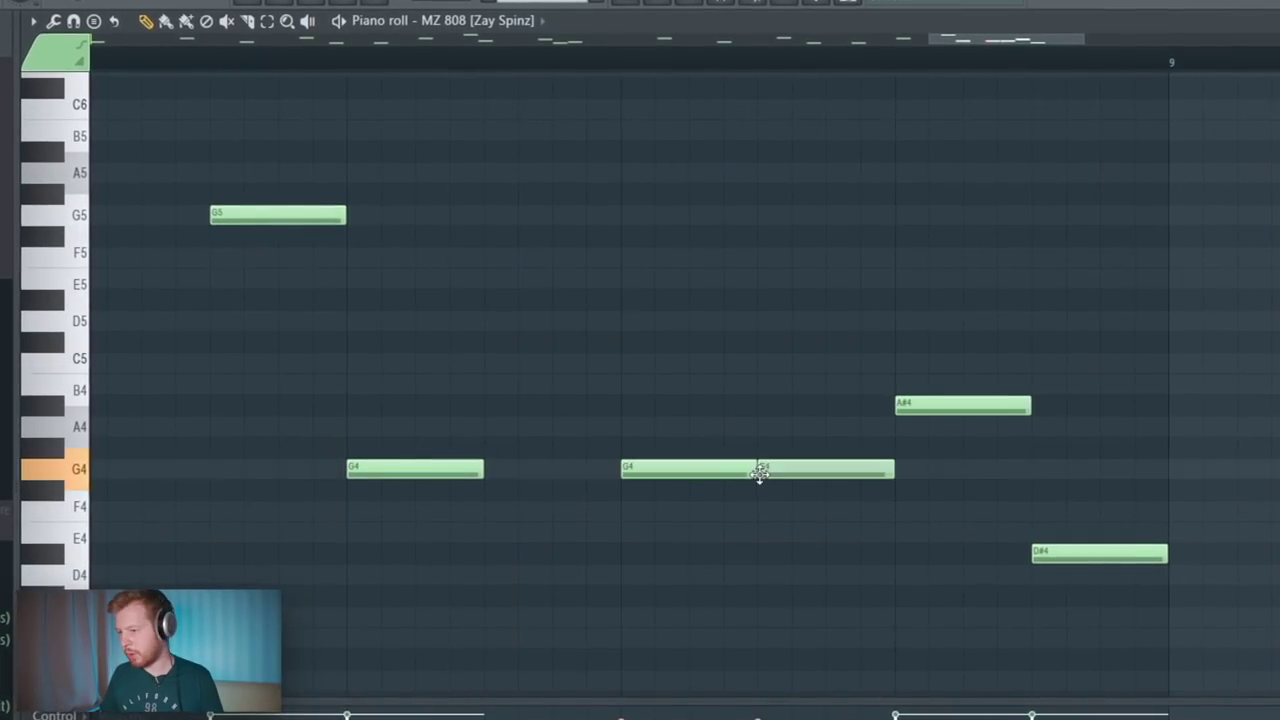
key(alt+u)
key(ctrl+Up)
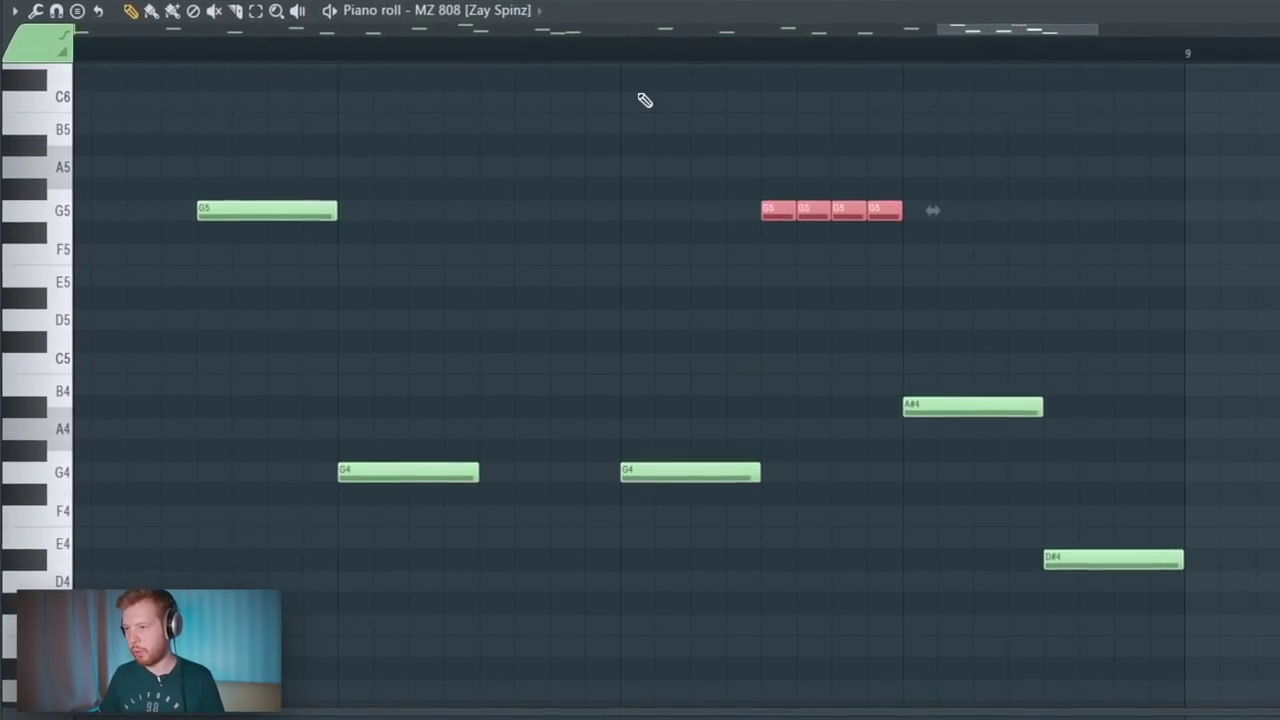
key(space)
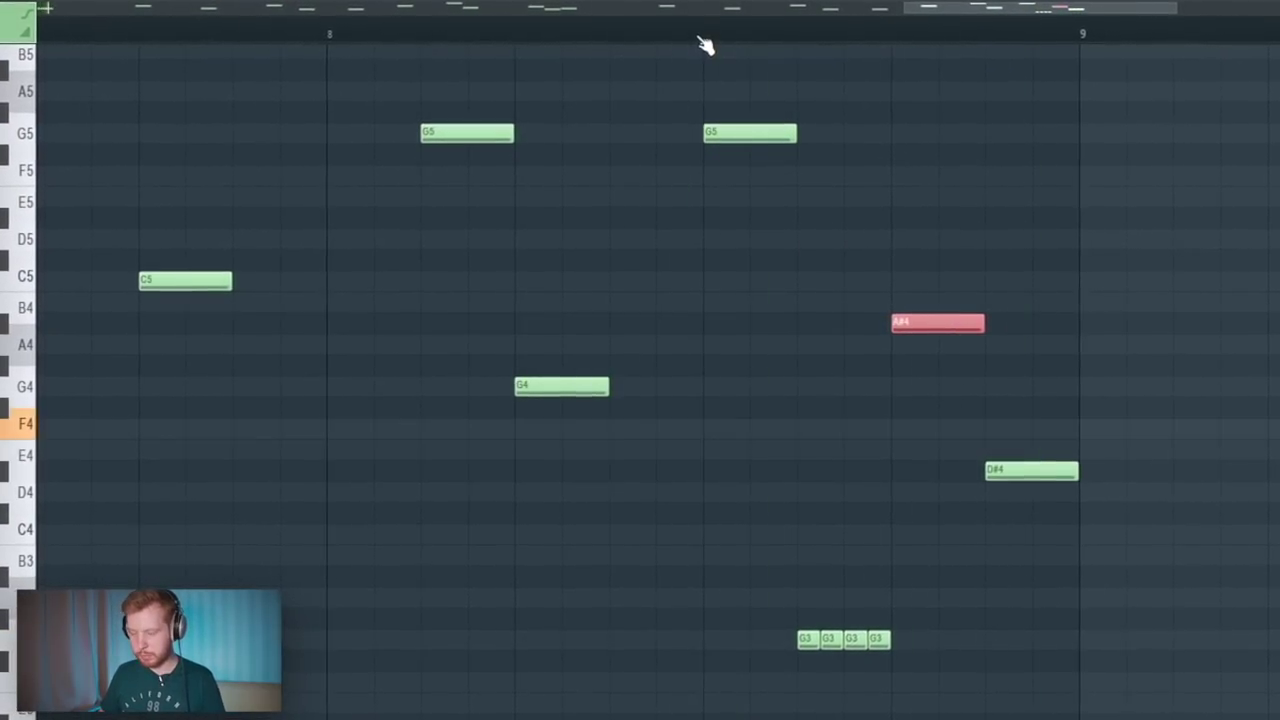
scroll(748, 392, up, 3)
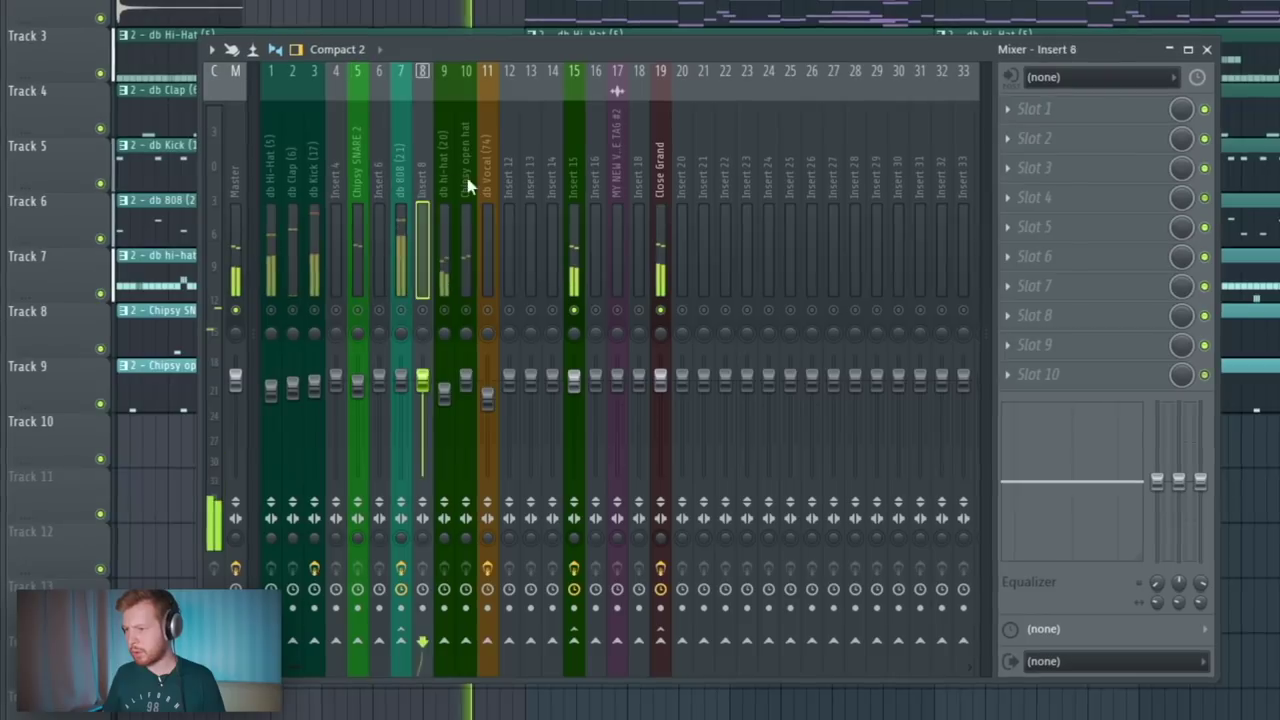
- Load FabFilter Saturn 2 into slot 8 of the Close Grand mixer track
click(655, 185)
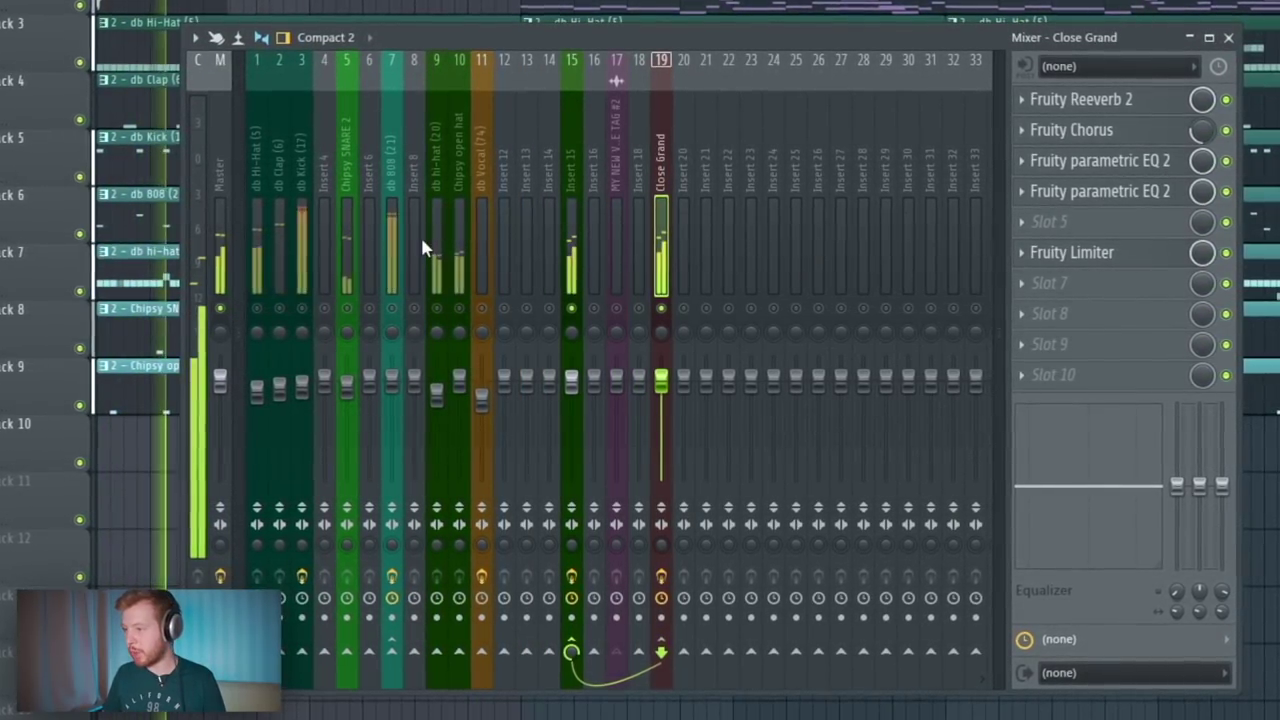
click(1050, 313)
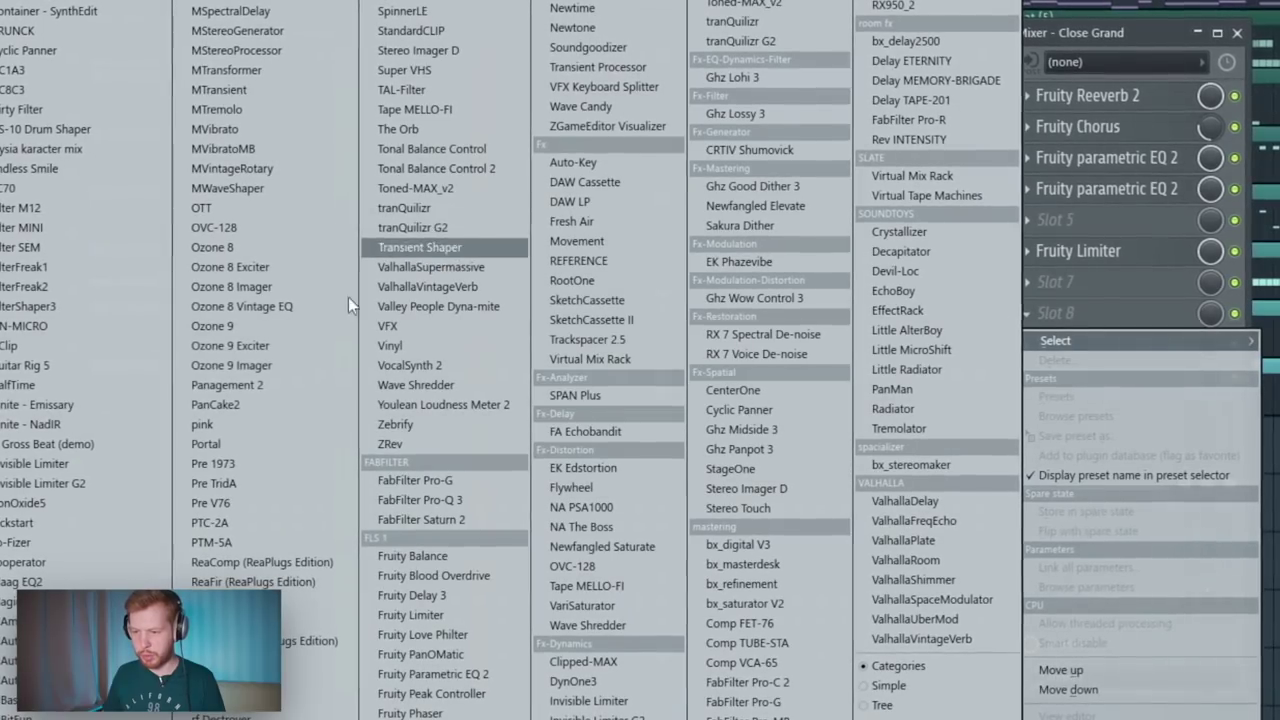
click(420, 520)
- Split Saturn 2 into two bands, move the crossover higher in frequency and increase the upper band's drive
click(871, 200)
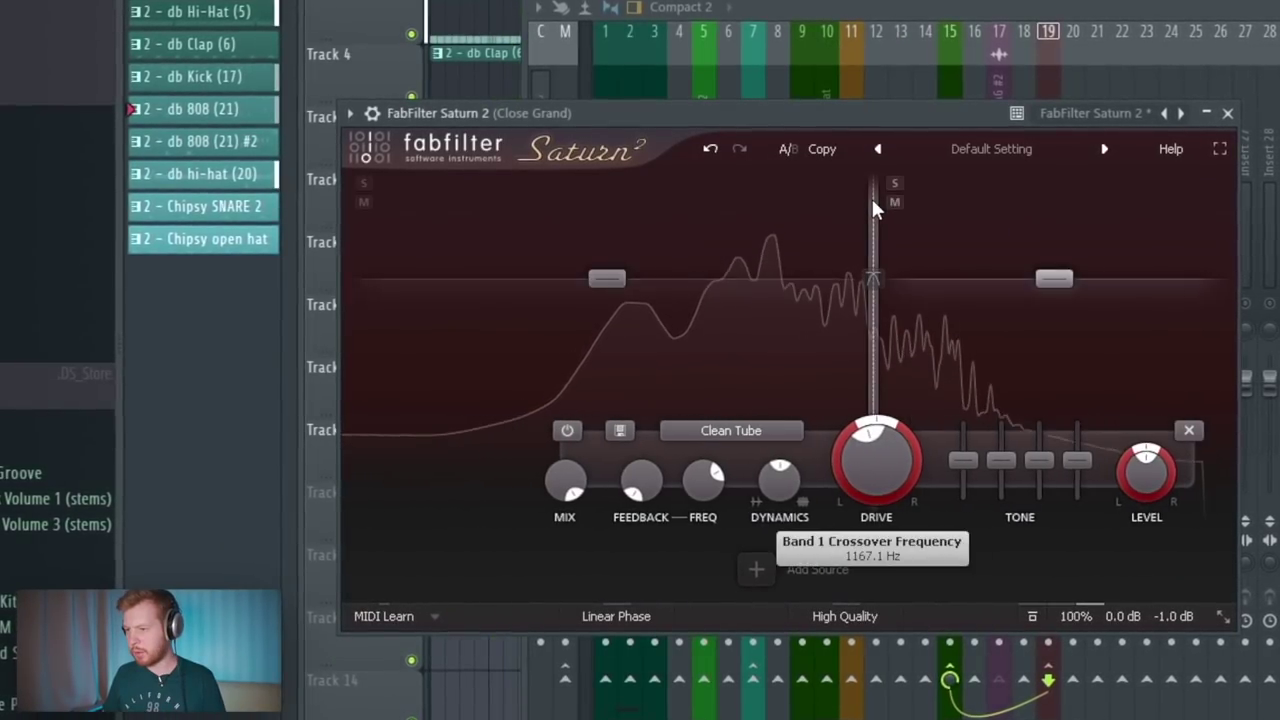
drag(862, 201, 911, 260)
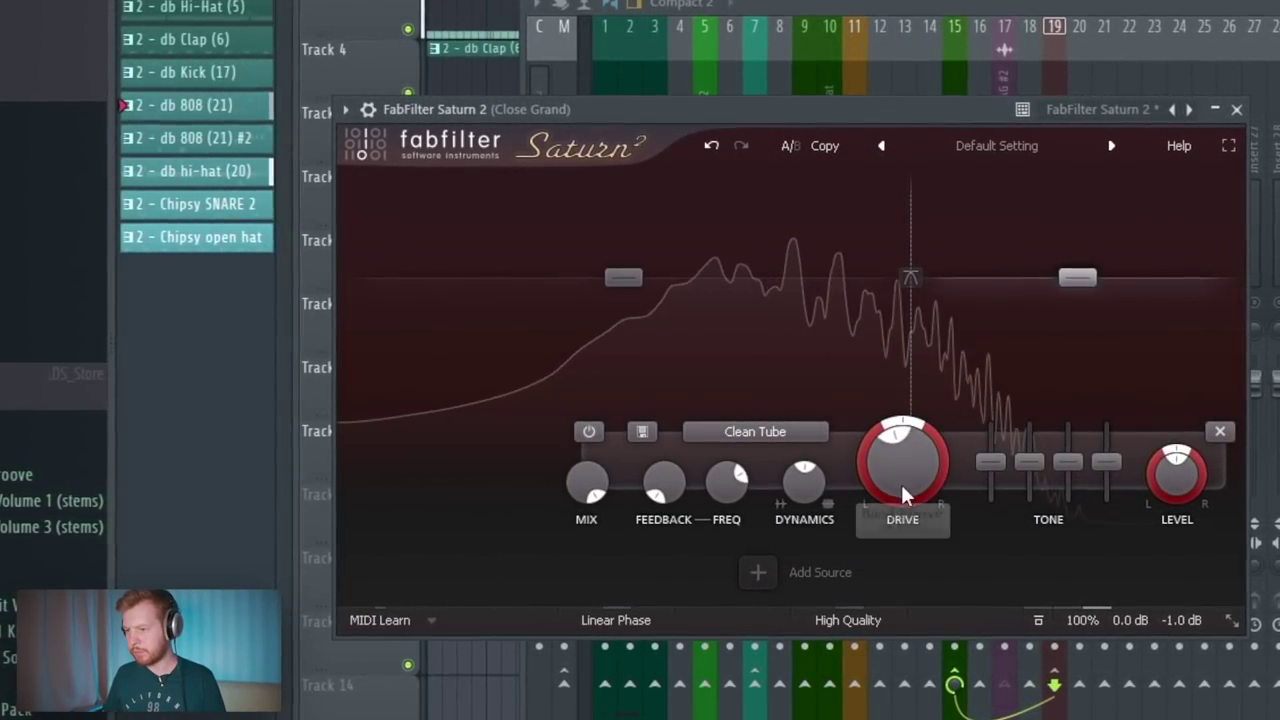
drag(900, 481, 919, 393)
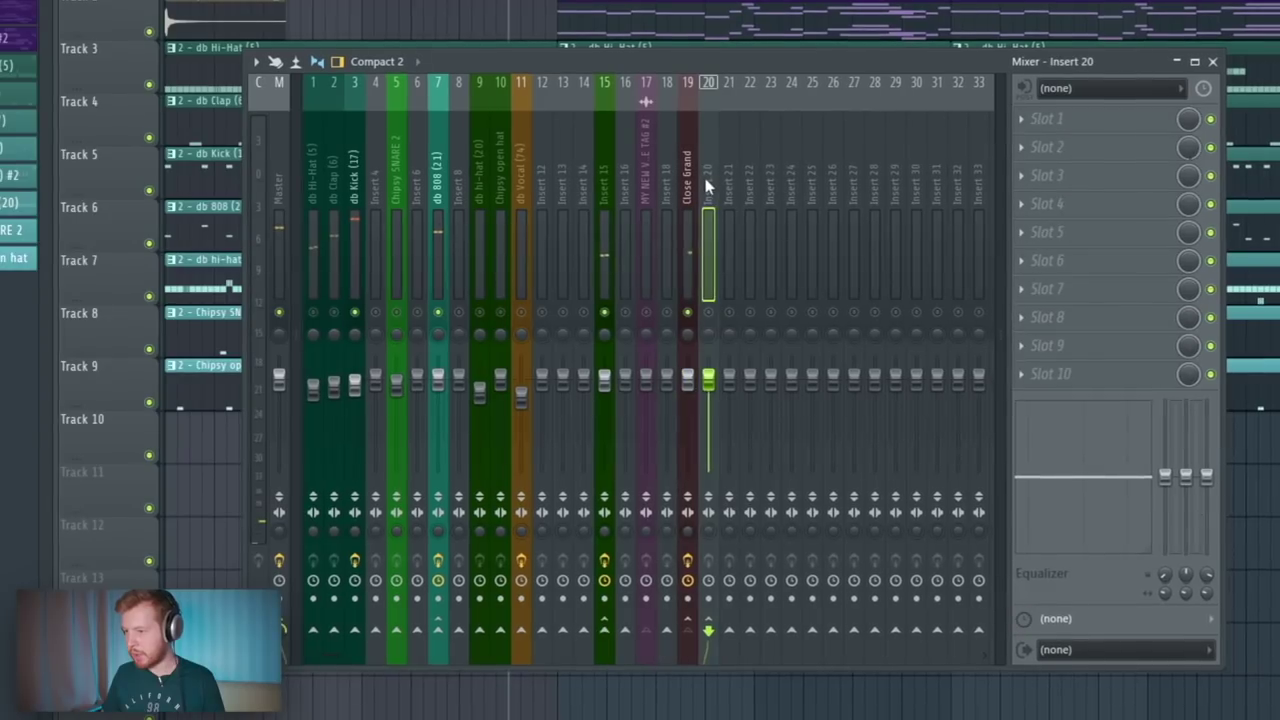
- Load EchoBoy into slot 3 of the Insert 20 mixer track and turn up its feedback and wet mix
click(1073, 179)
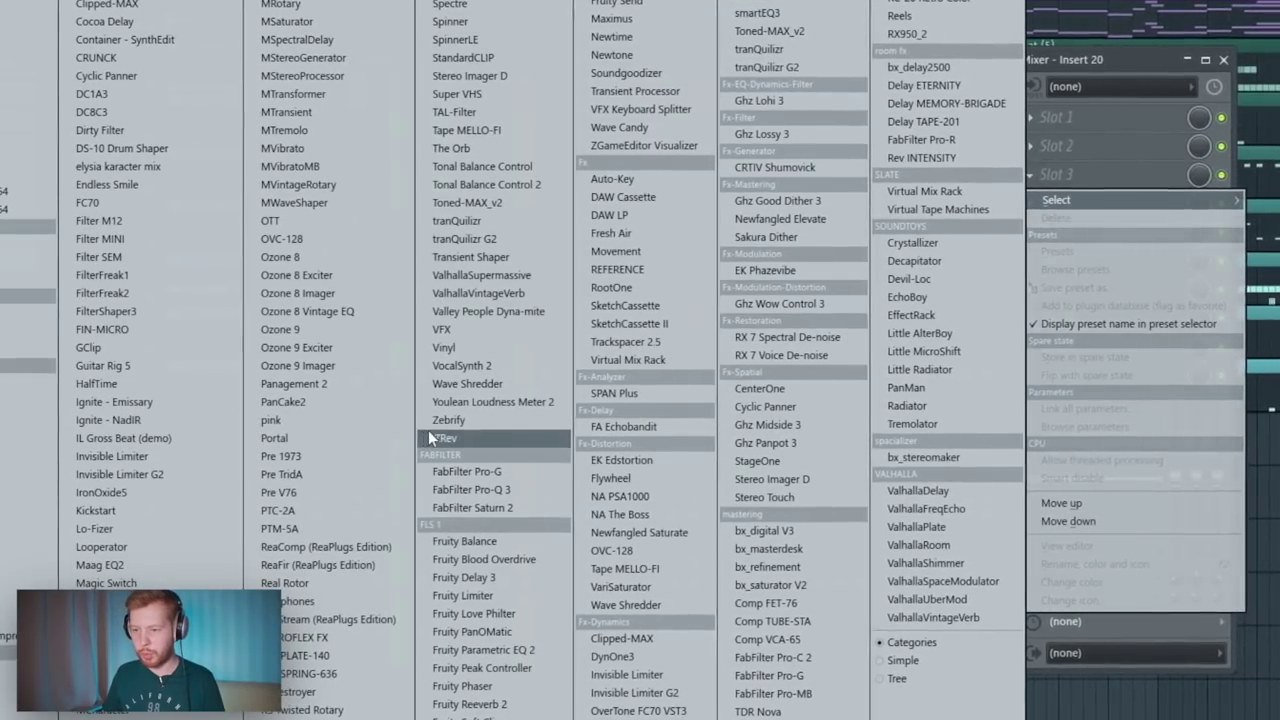
click(910, 297)
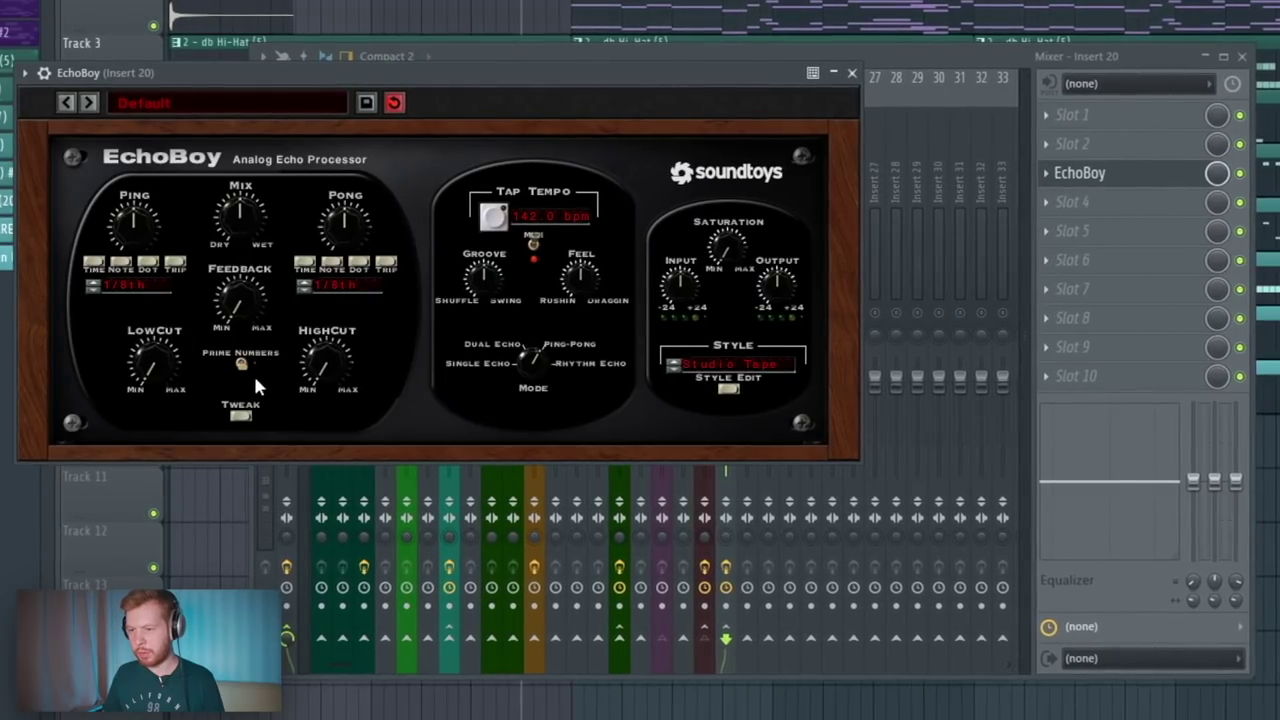
drag(250, 307, 268, 279)
drag(248, 211, 253, 148)
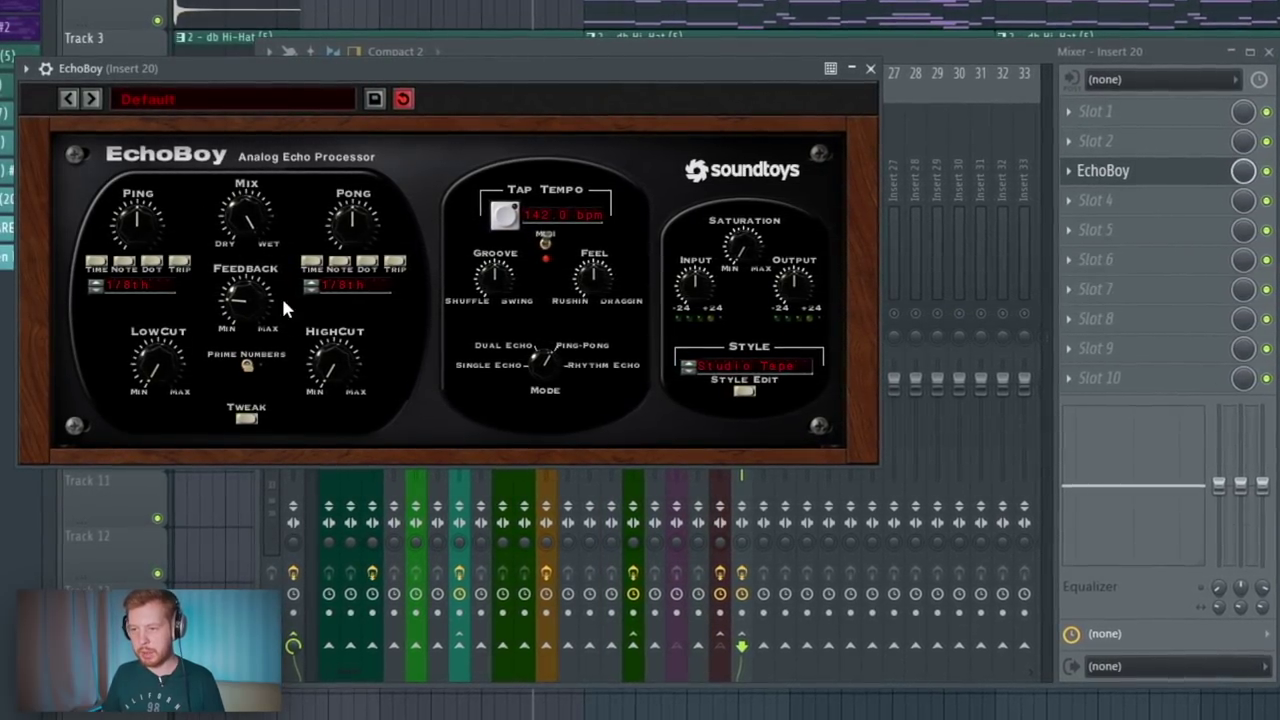
click(920, 51)
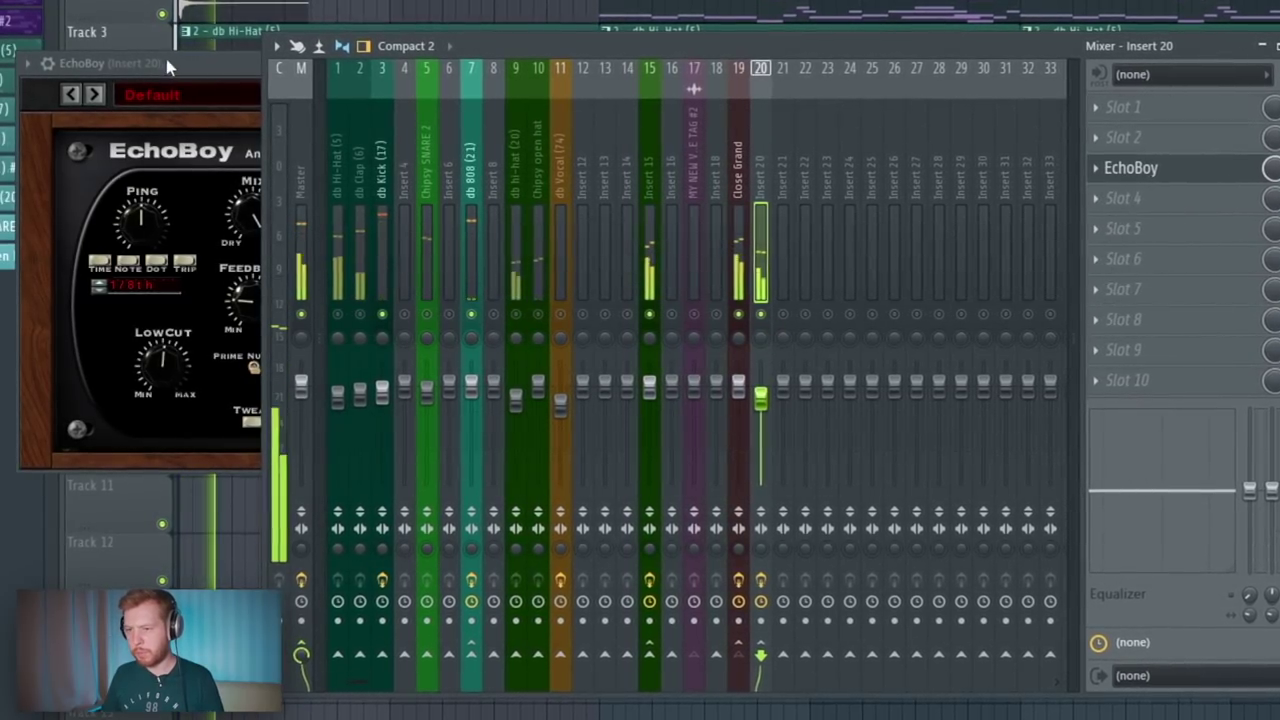
click(221, 335)
- Load ValhallaVintageVerb into slot 4 of Insert 20, choose the Tiled Room preset and set its mix to 57.6%
click(1192, 240)
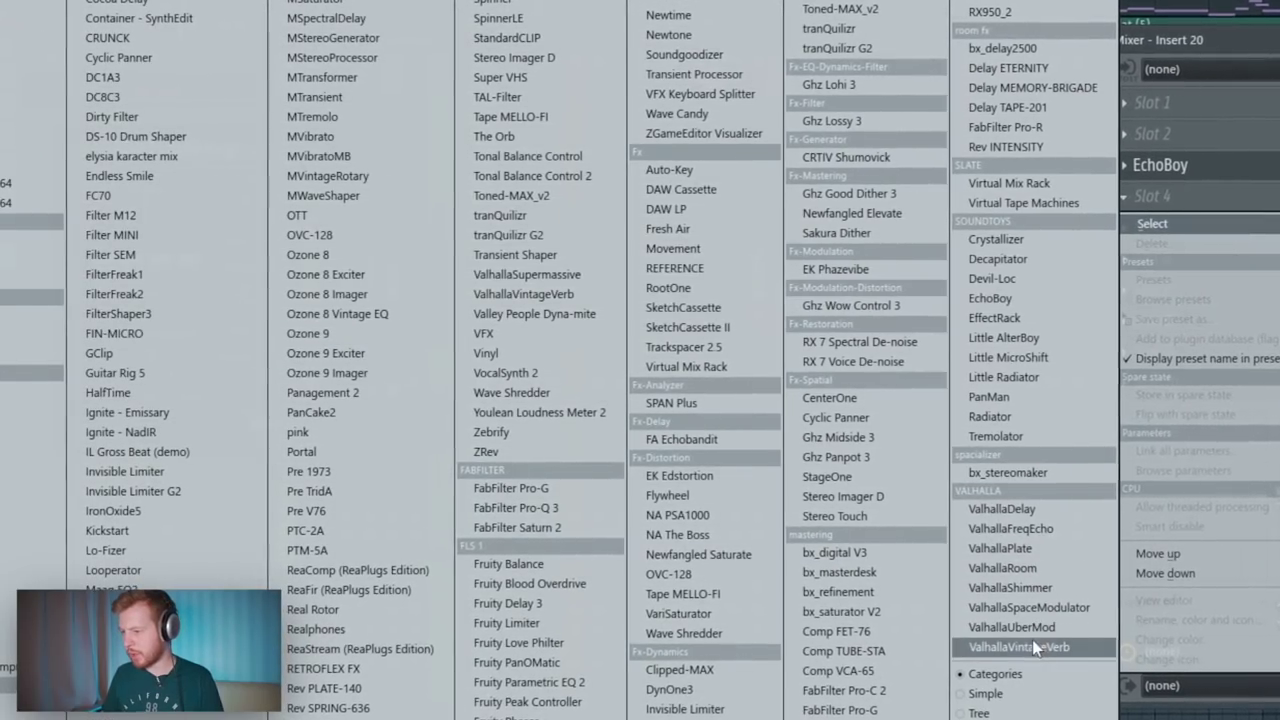
click(1015, 645)
click(822, 460)
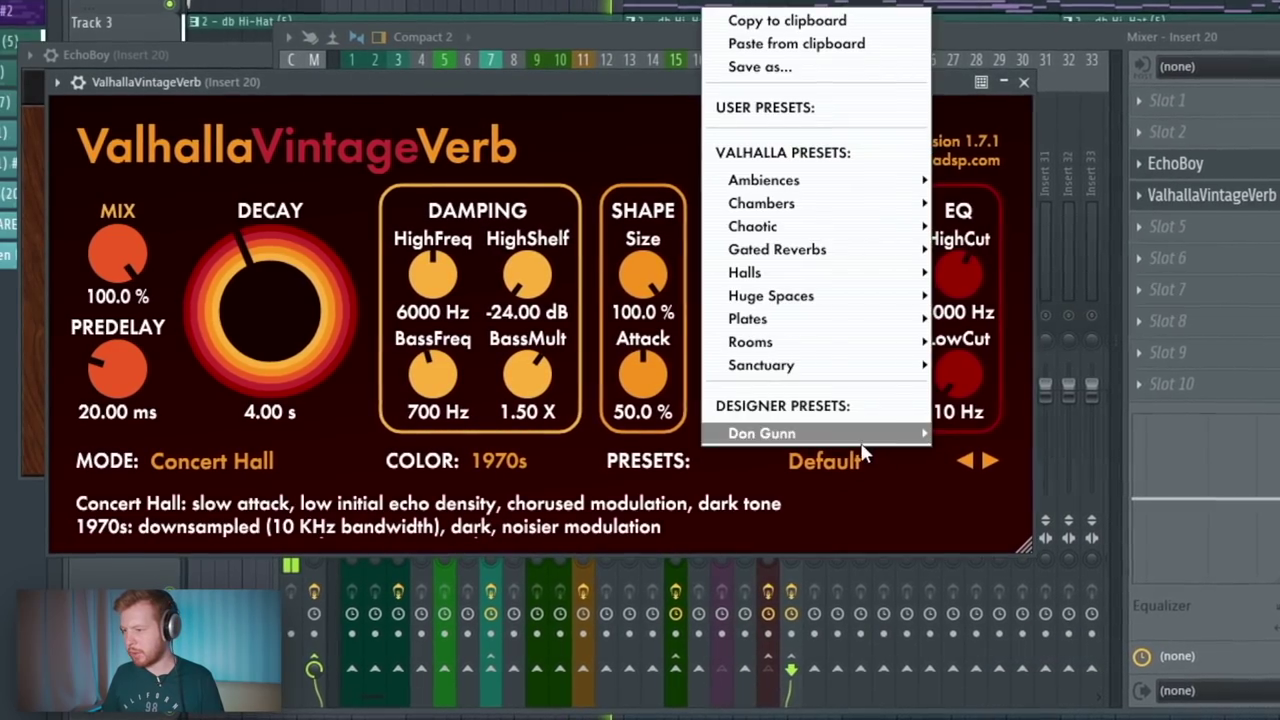
click(958, 318)
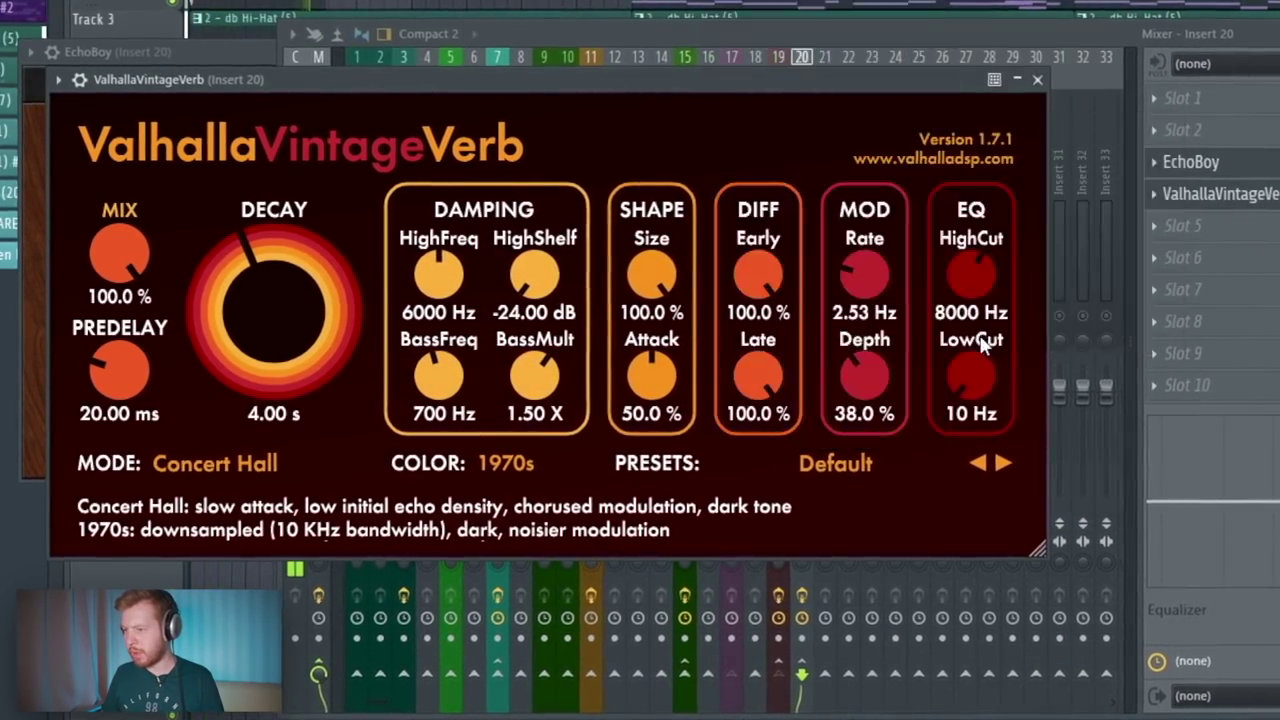
drag(97, 275, 104, 340)
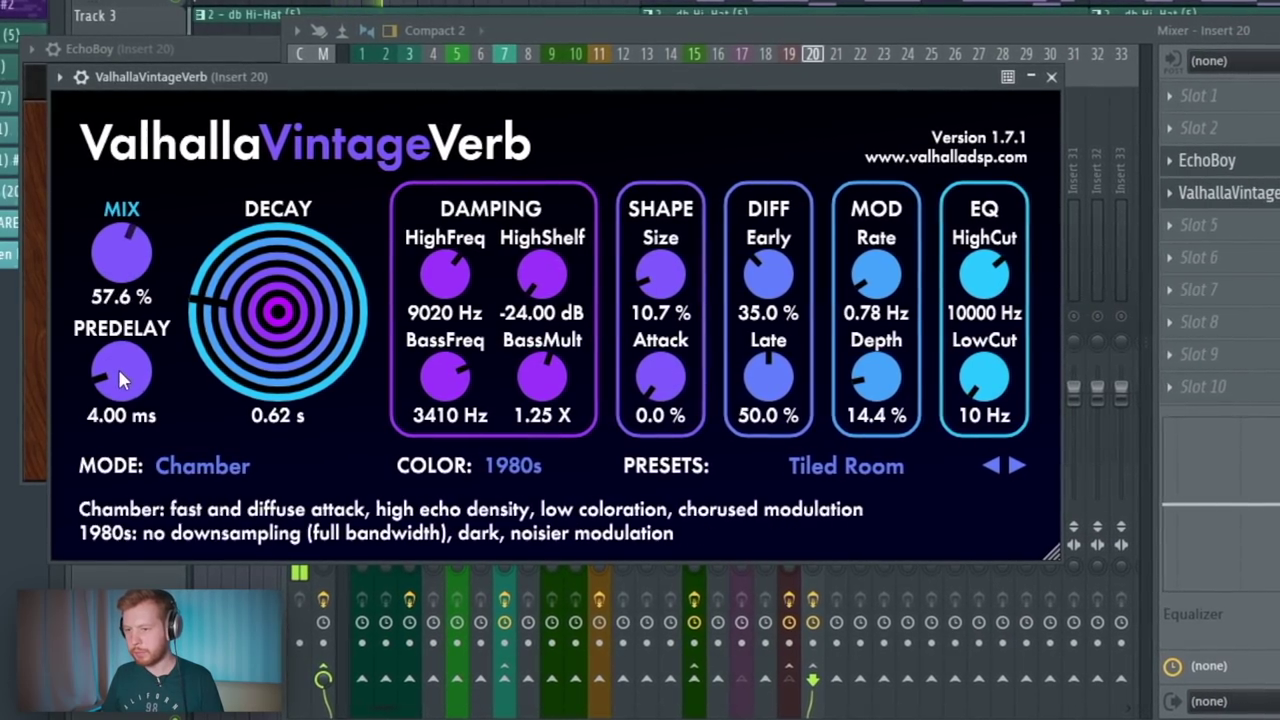
- Load A1StereoControl into slot 5 of the Insert 20 mixer track
click(1117, 32)
click(1207, 222)
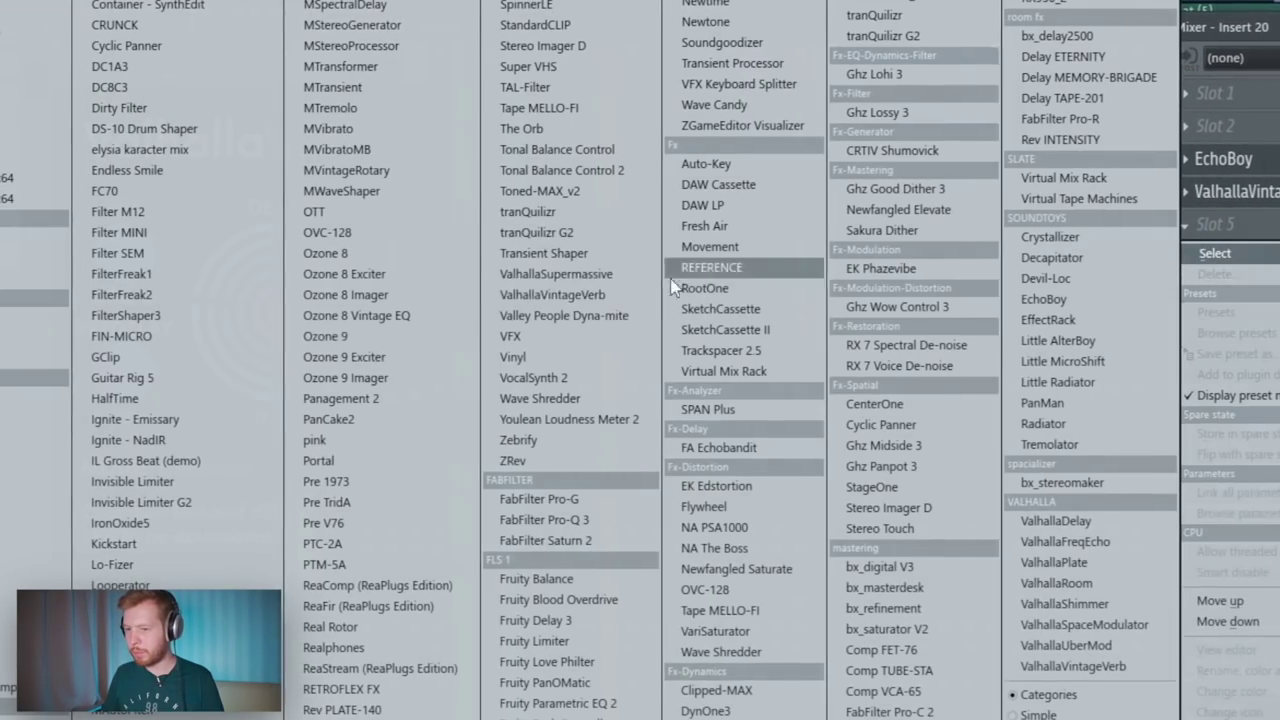
click(148, 590)
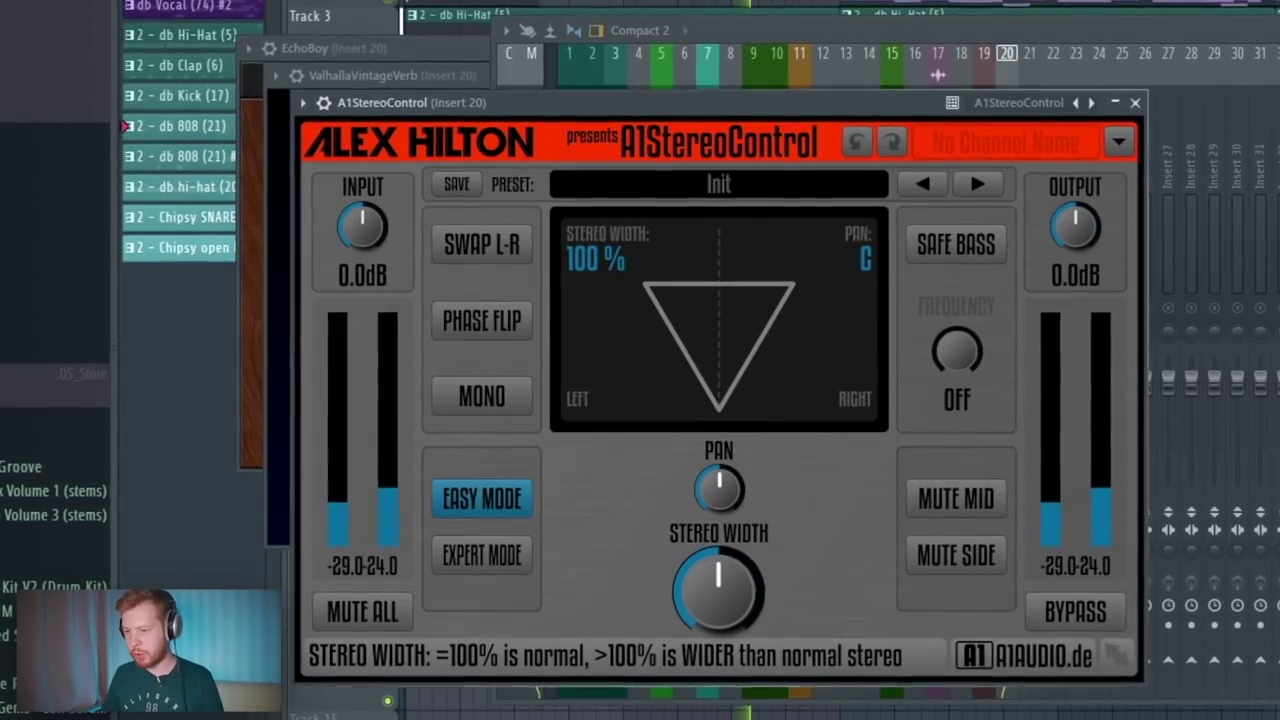
- Set A1StereoControl's stereo width to 143% and enable Safe Bass at 499 Hz
drag(540, 668, 540, 655)
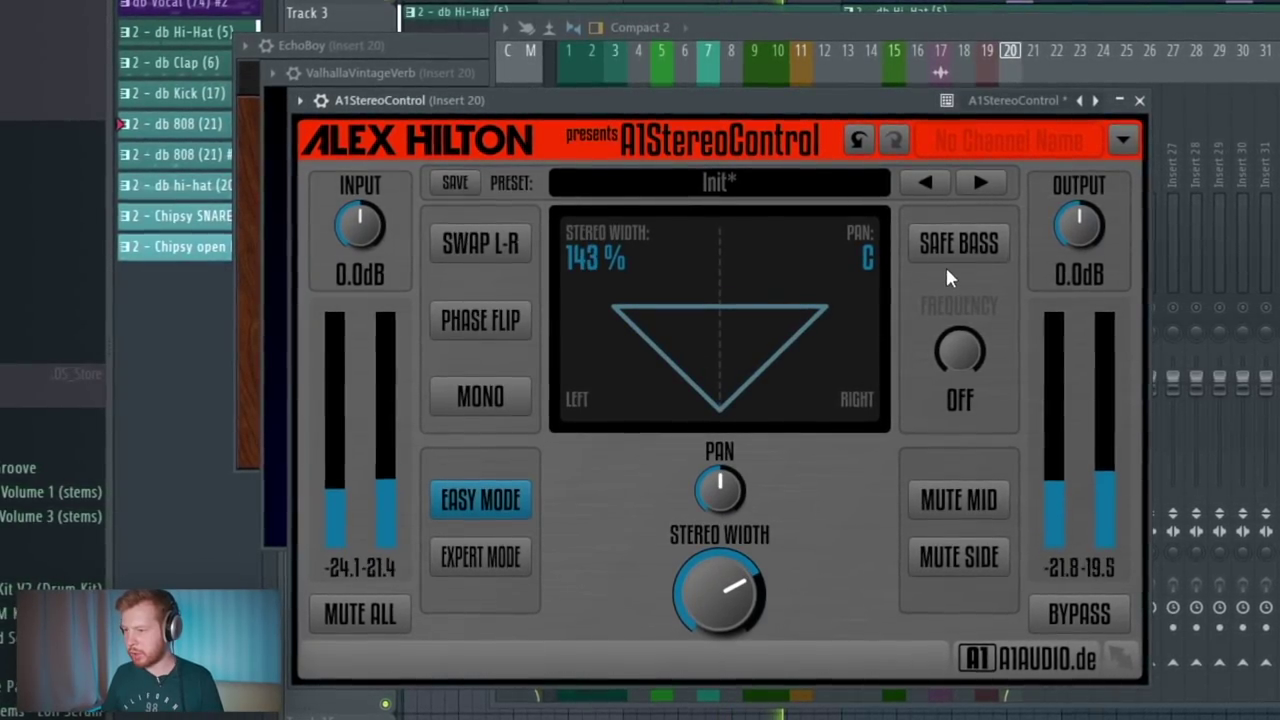
click(975, 243)
drag(965, 365, 965, 330)
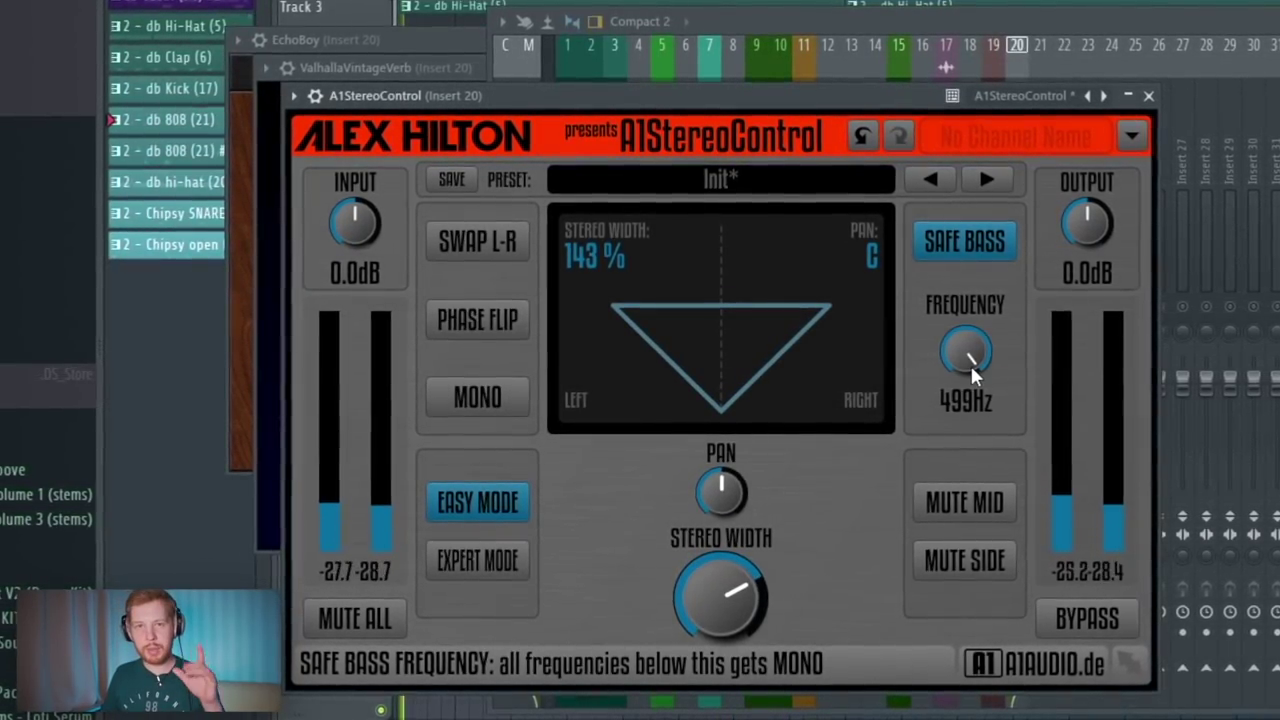
click(1251, 23)
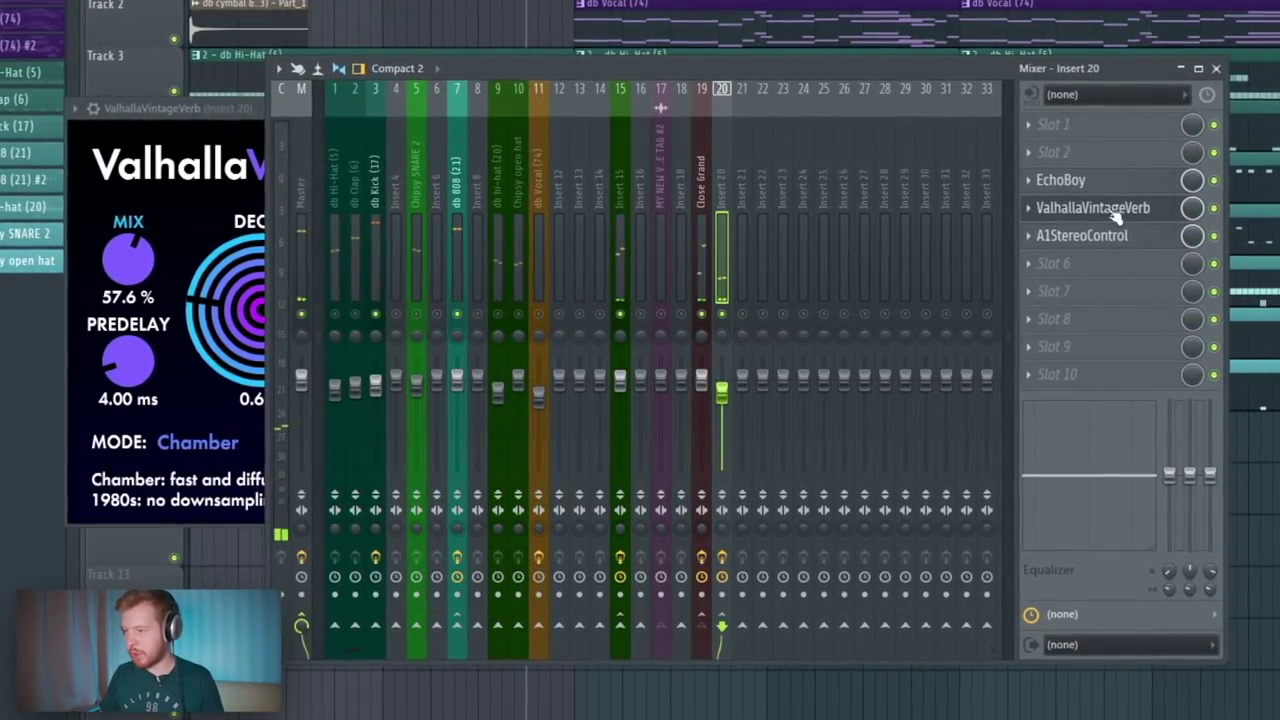
- Load Little AlterBoy into slot 2 of Insert 20, raise its pitch and play the result
click(1060, 153)
click(942, 335)
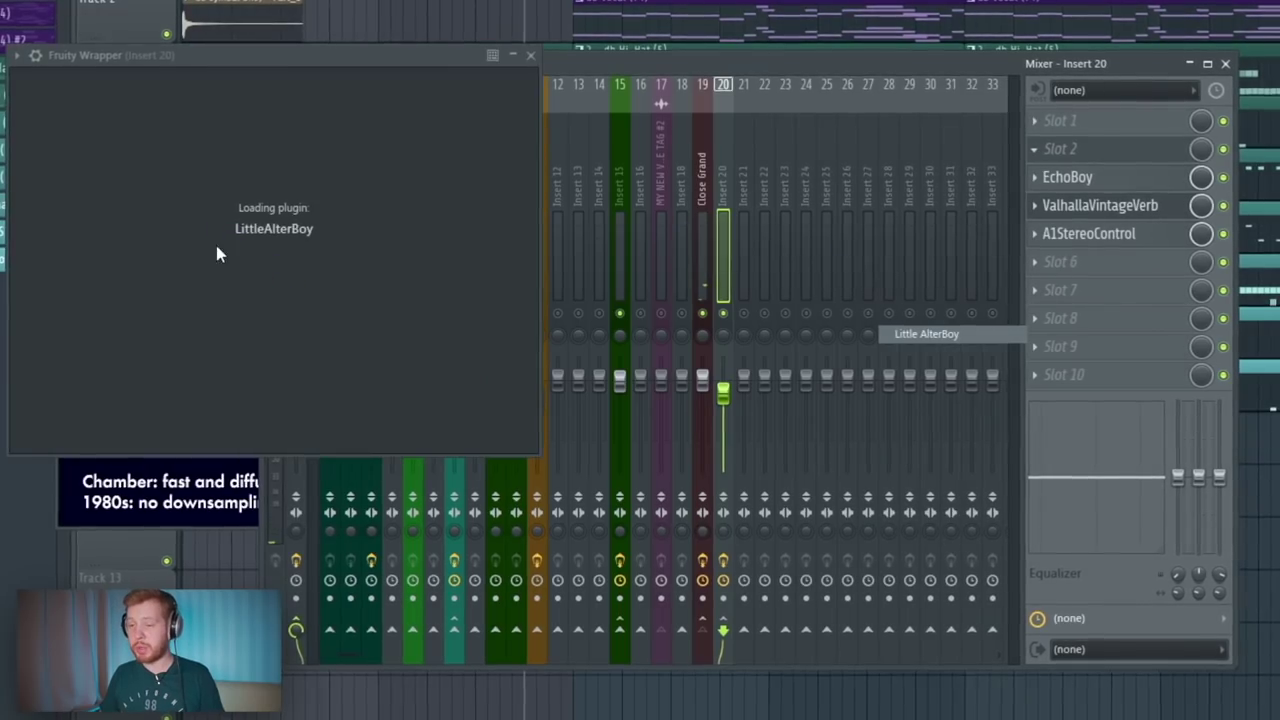
click(223, 212)
drag(142, 208, 159, 18)
key(space)
- Open the db Vocal (74) pattern from the playlist and examine its melody during playback
click(887, 57)
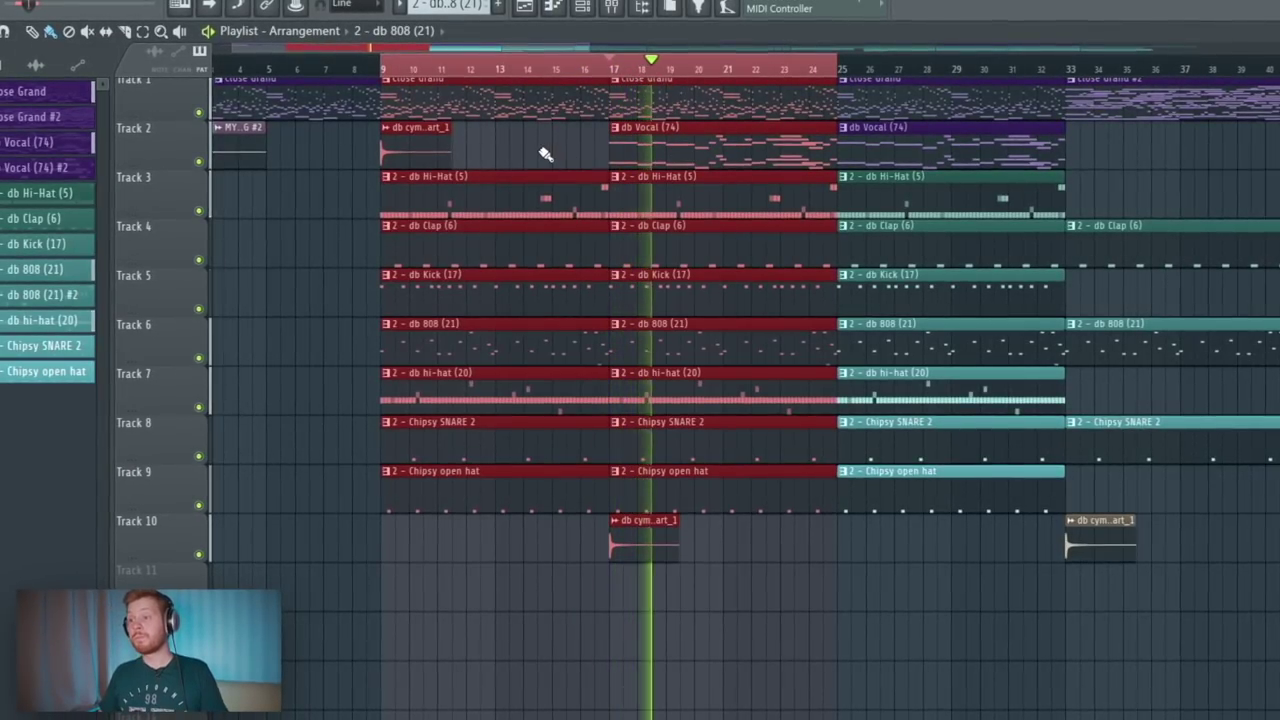
ctrl+click(545, 153)
double_click(665, 136)
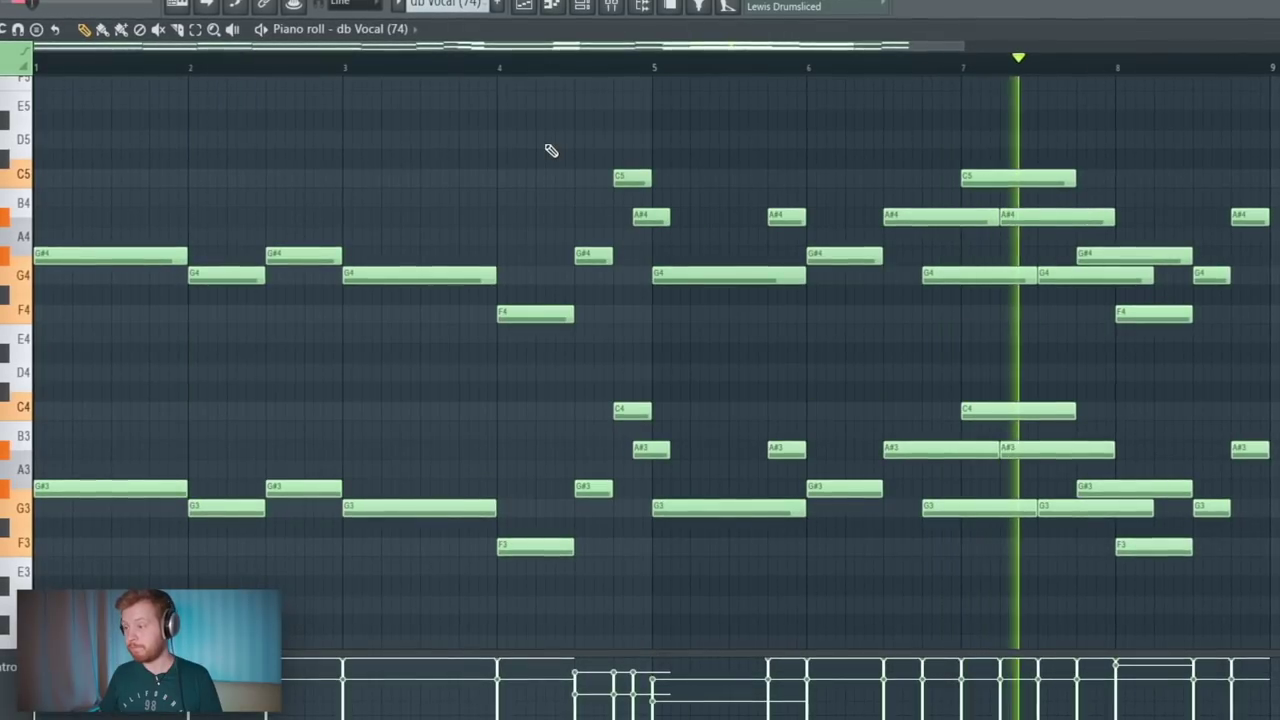
scroll(341, 279, down, 2)
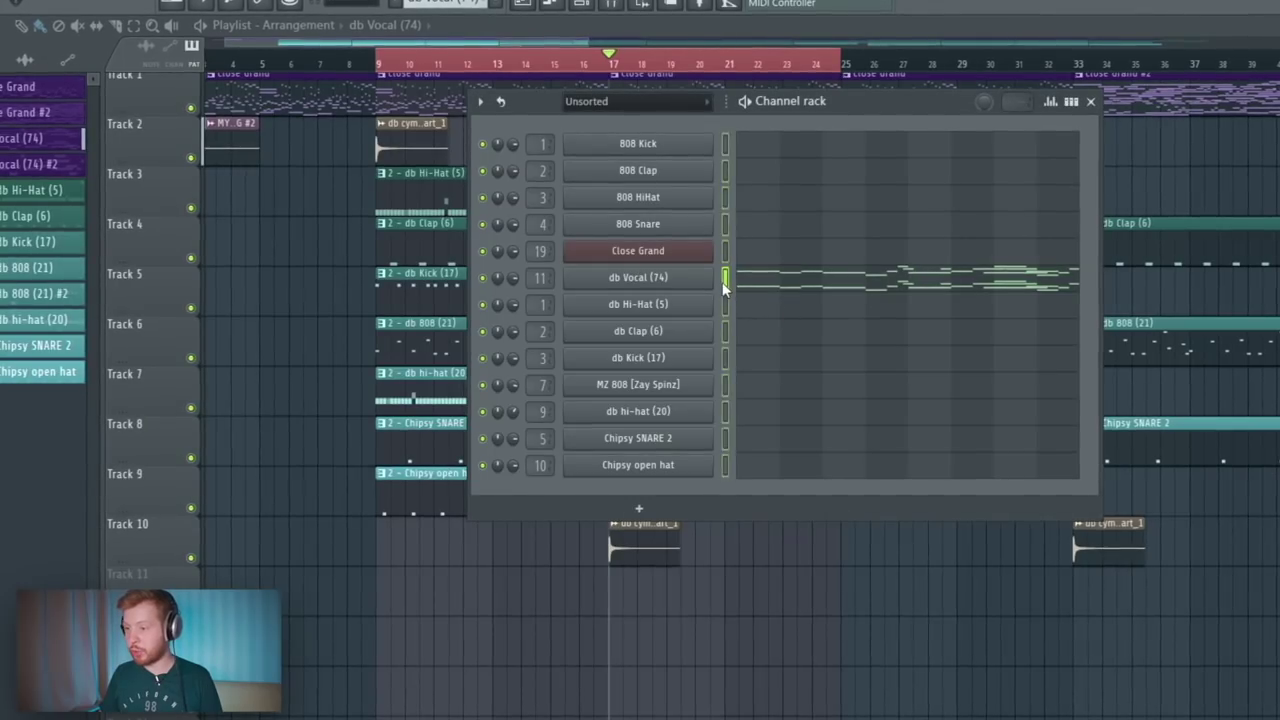
- Bring the Close Grand notes into the db Vocal (74) pattern as a reference and open the vocal channel's notes
key(F6)
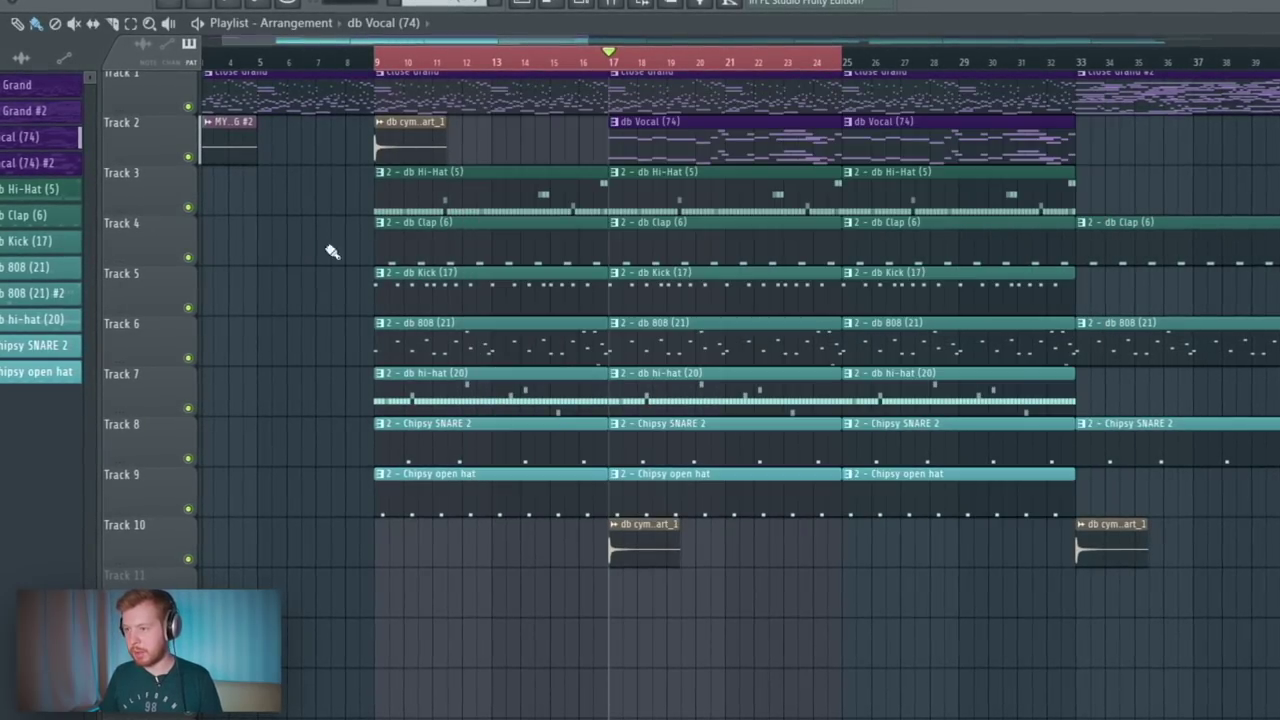
scroll(503, 231, up, 1)
key(F6)
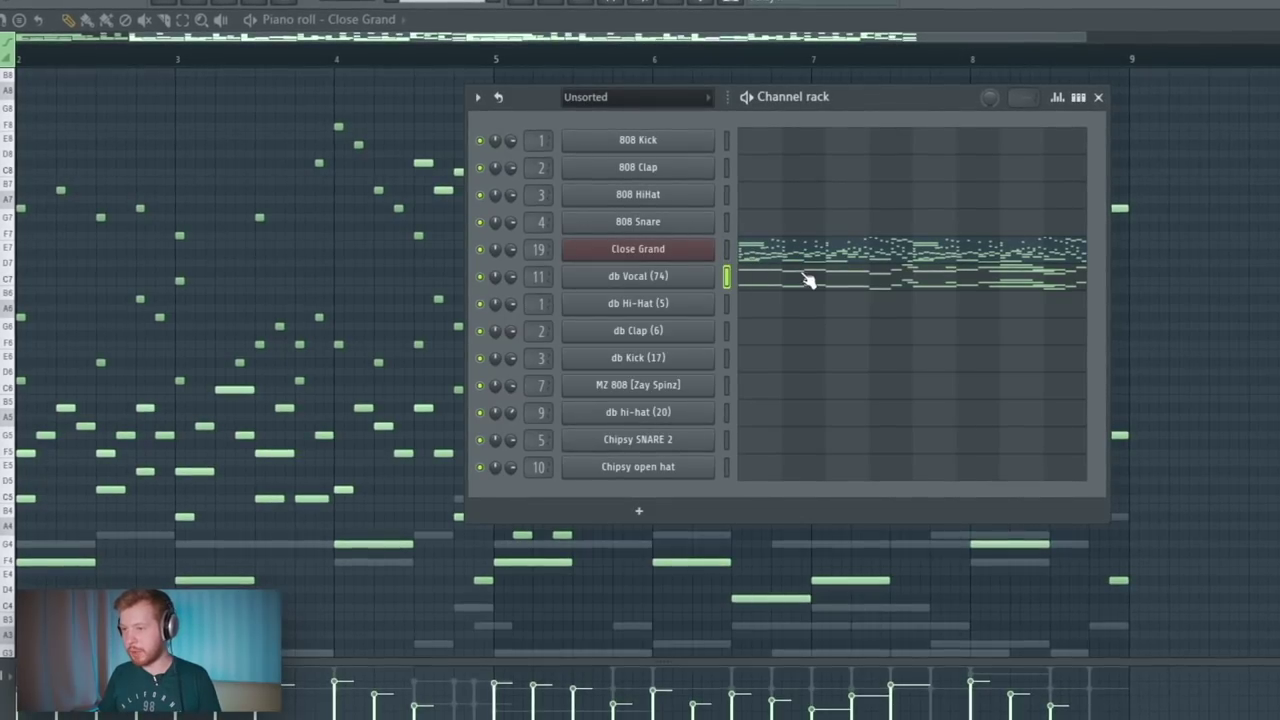
click(808, 280)
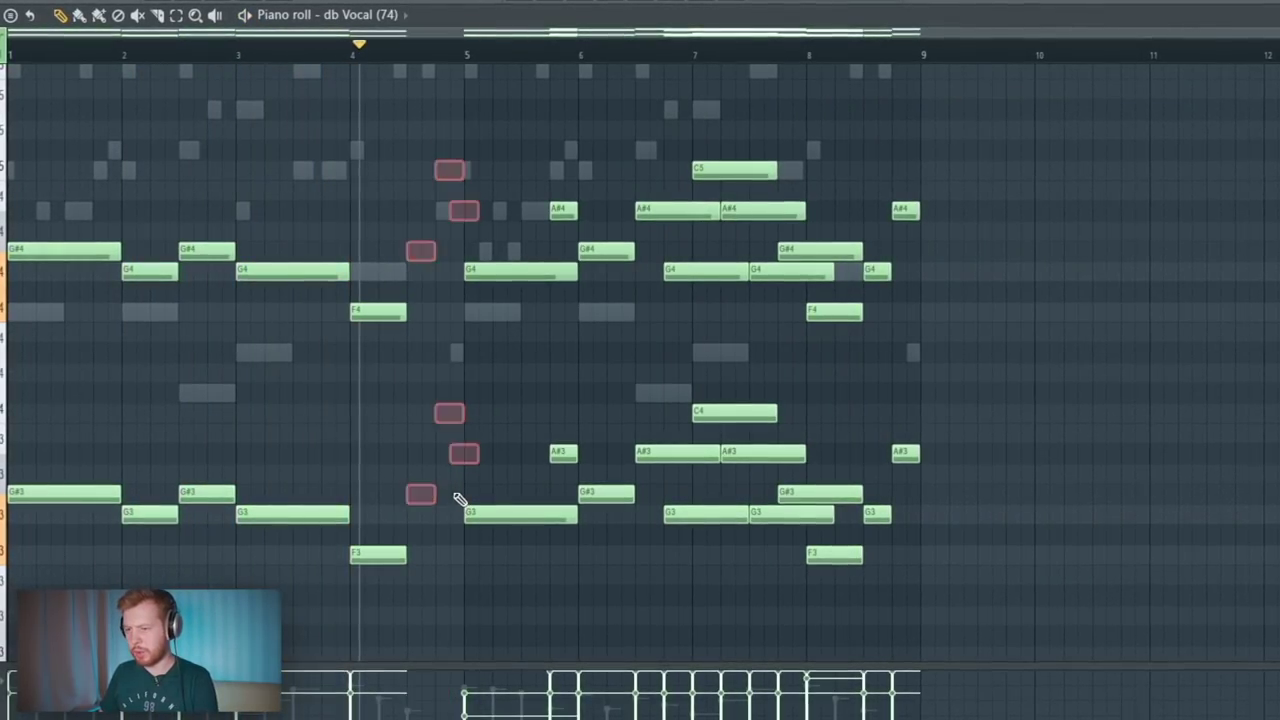
- Rework the vocal melody in bars 1 to 4 to F, G, G#, D# and G octave pairs, without the short notes ending bar 4
drag(39, 497, 39, 560)
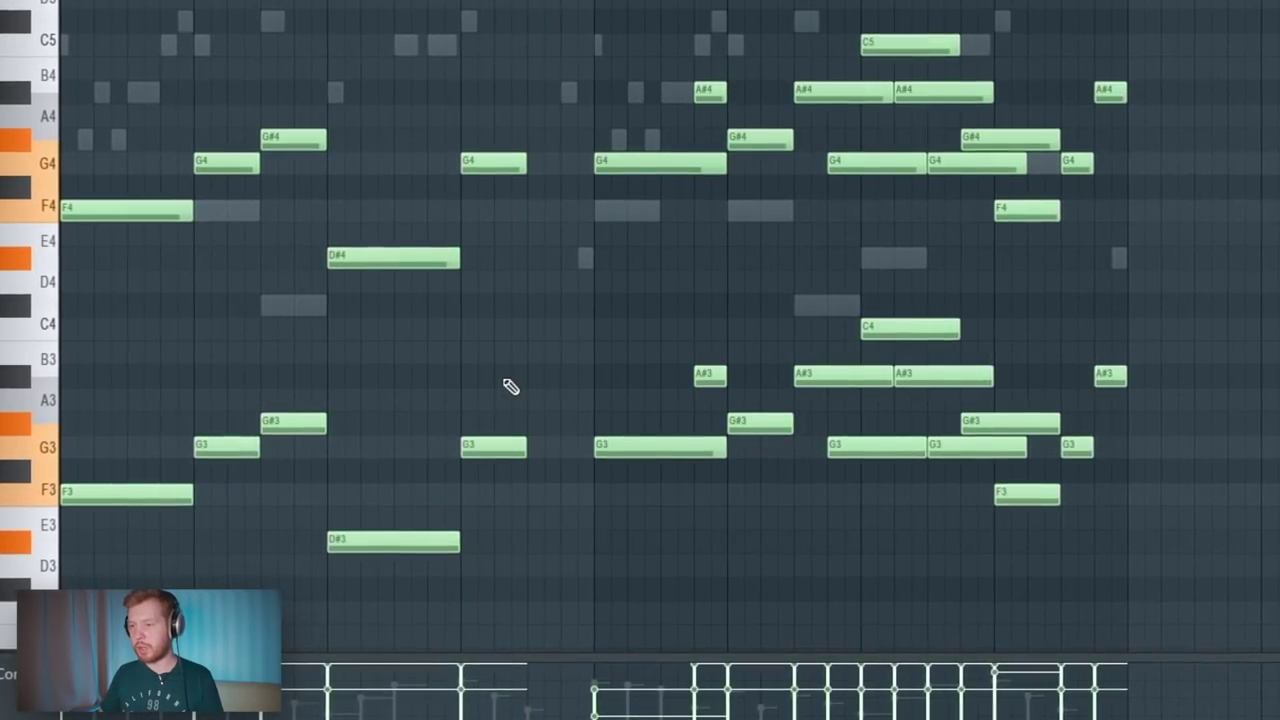
scroll(506, 376, up, 3)
click(511, 239)
scroll(507, 305, down, 3)
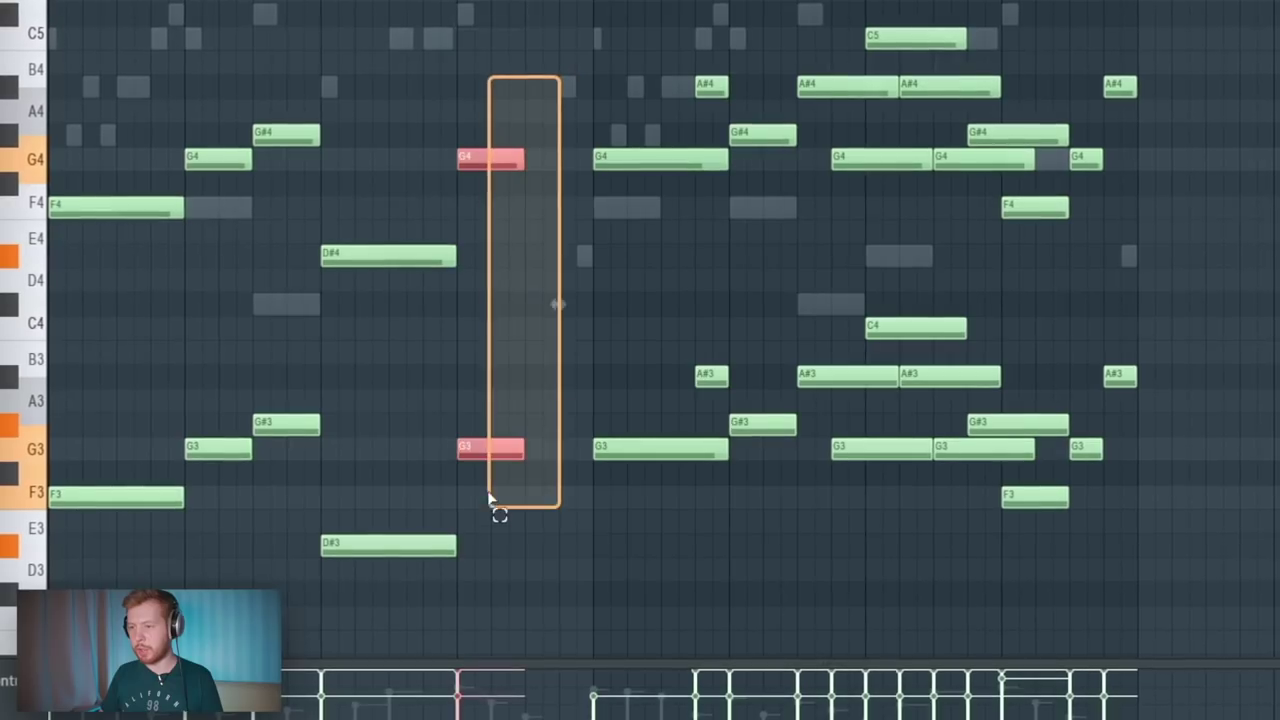
key(ctrl+Down)
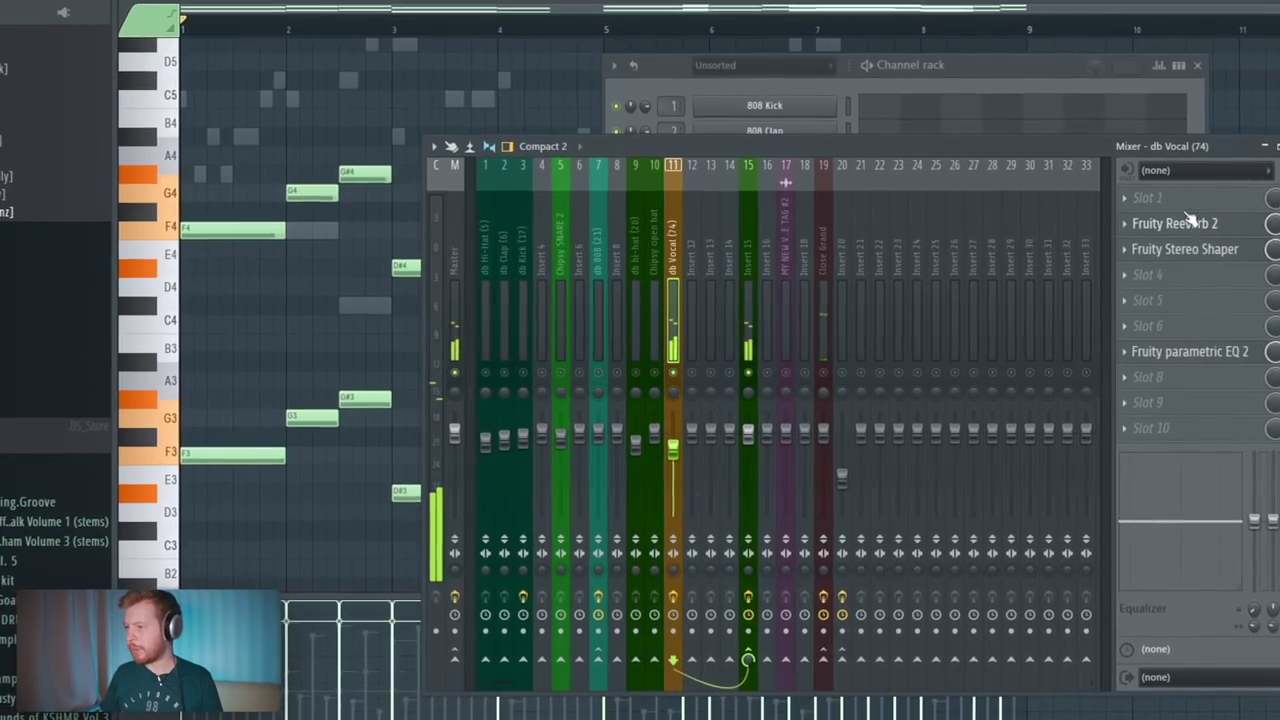
- Load Fruity Blood Overdrive into slot 1 of the db Vocal (74) mixer track
click(1157, 200)
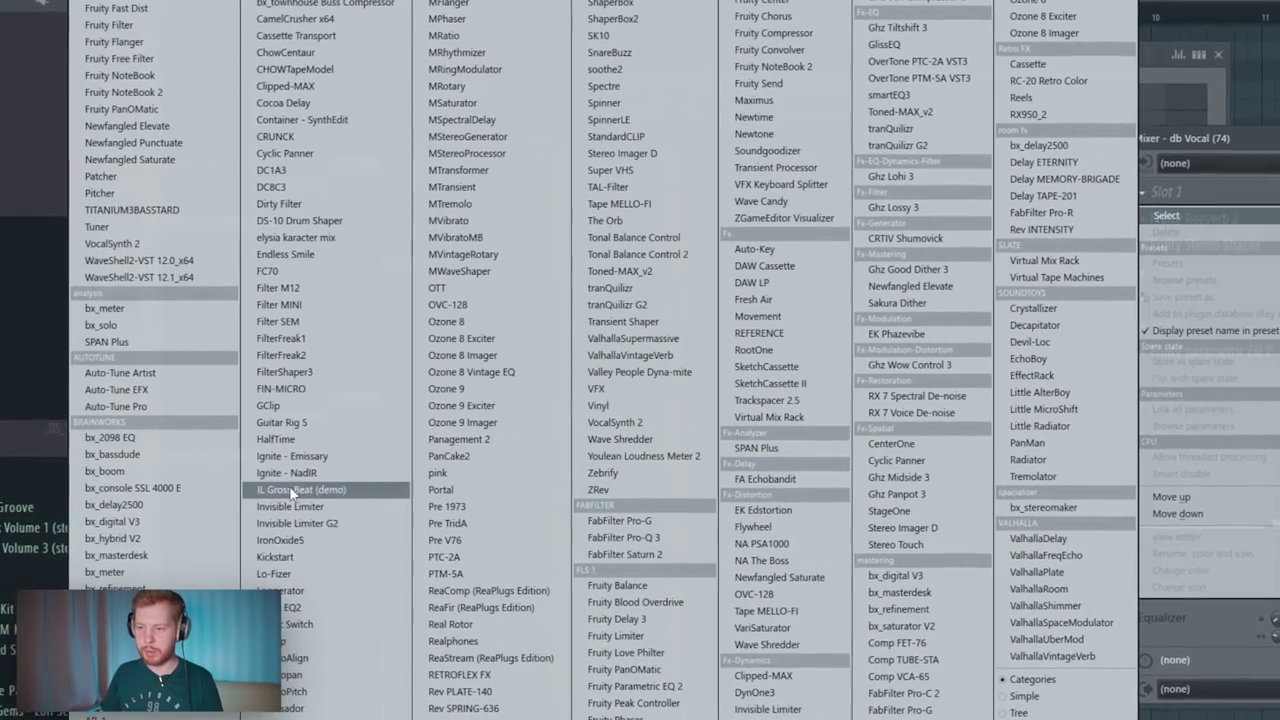
click(632, 597)
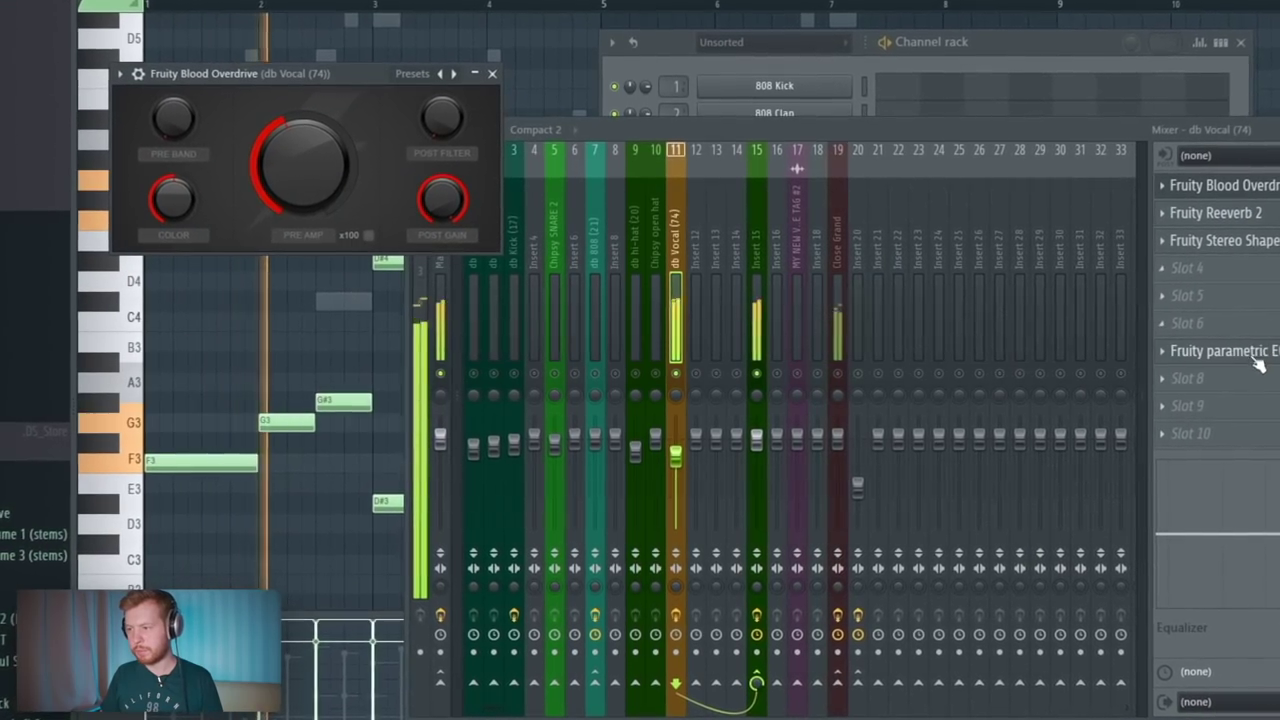
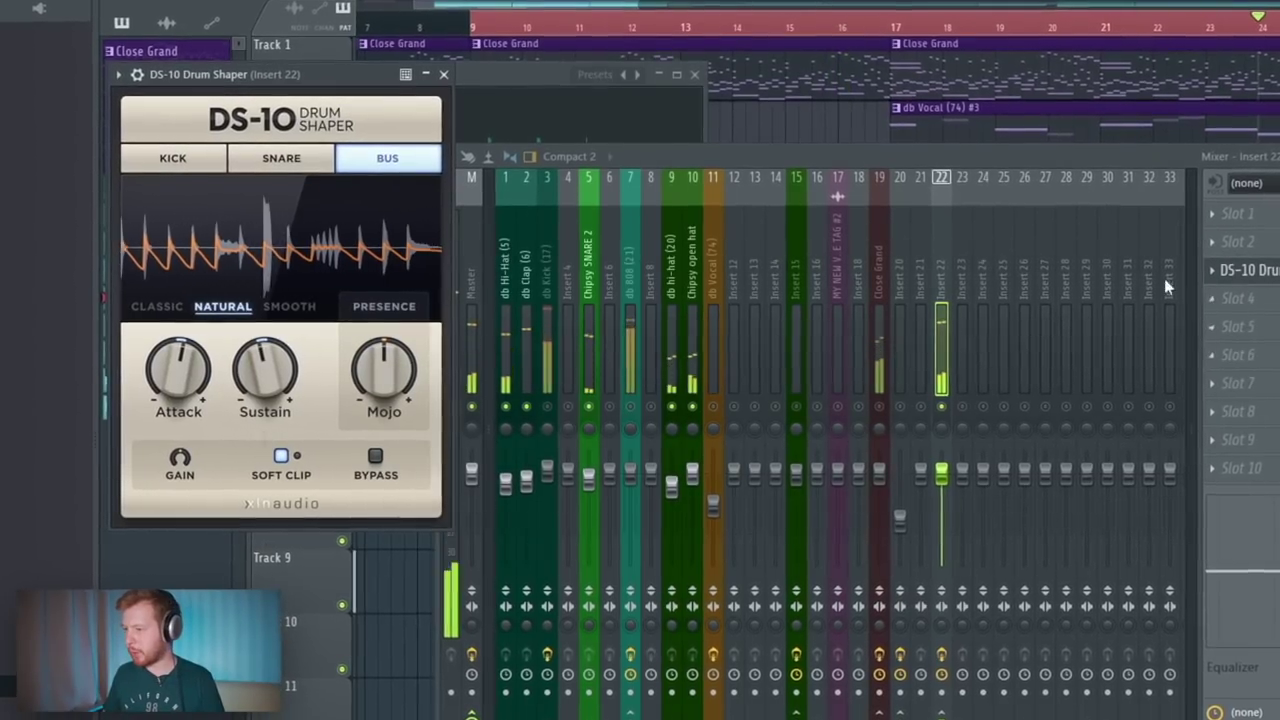
- Load FabFilter Saturn 2 into slot 4 of the Insert 22 drum bus and set the Band 1 drive to 52.54%
key(space)
click(1232, 302)
mouse_move(1232, 323)
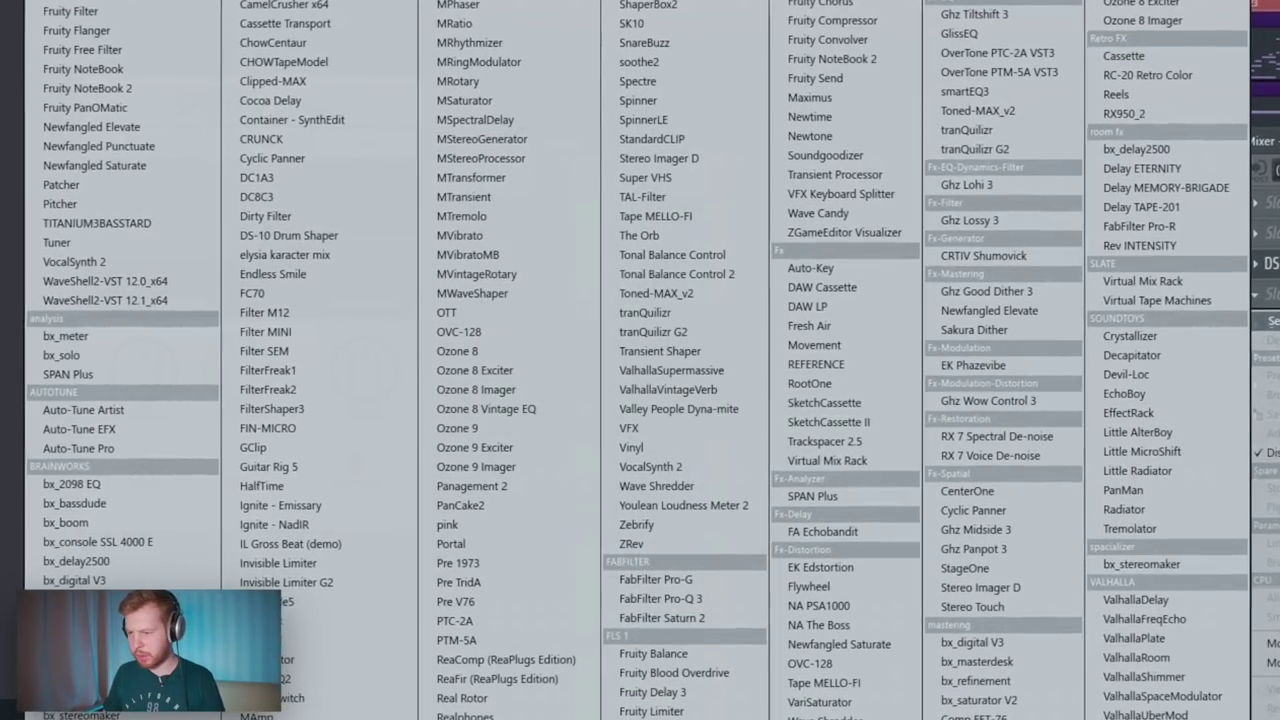
click(690, 615)
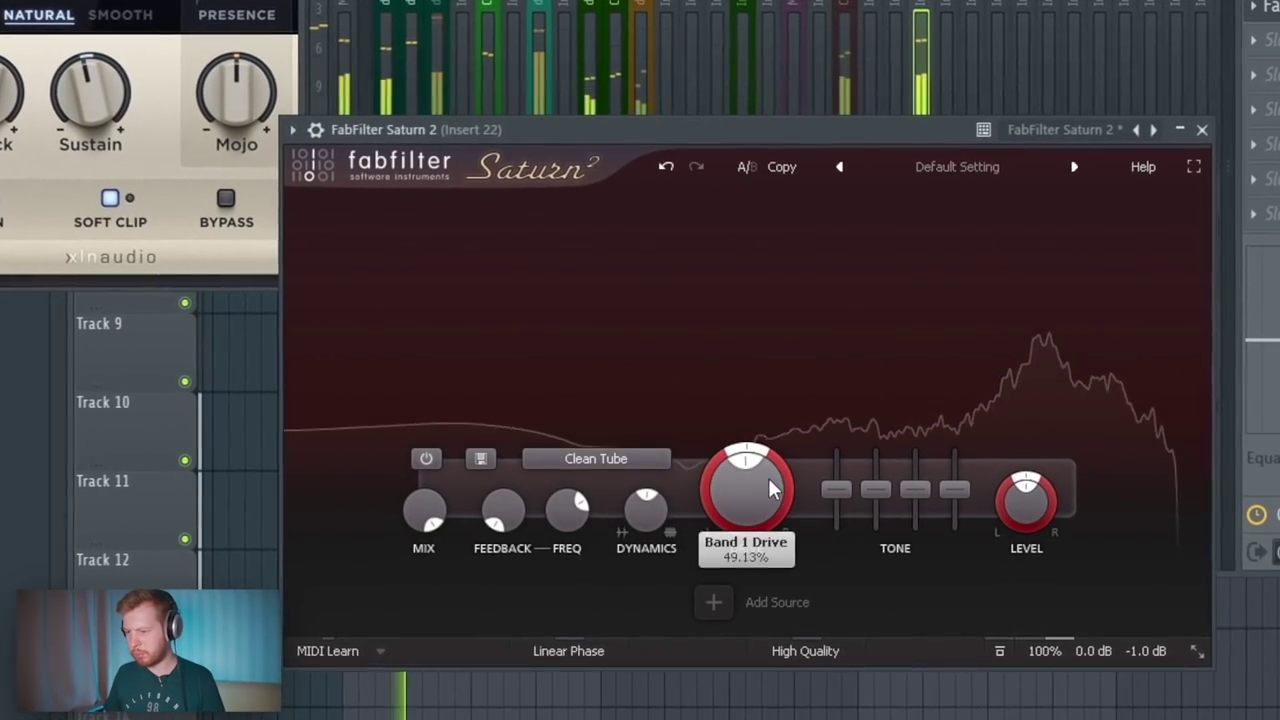
drag(769, 480, 765, 471)
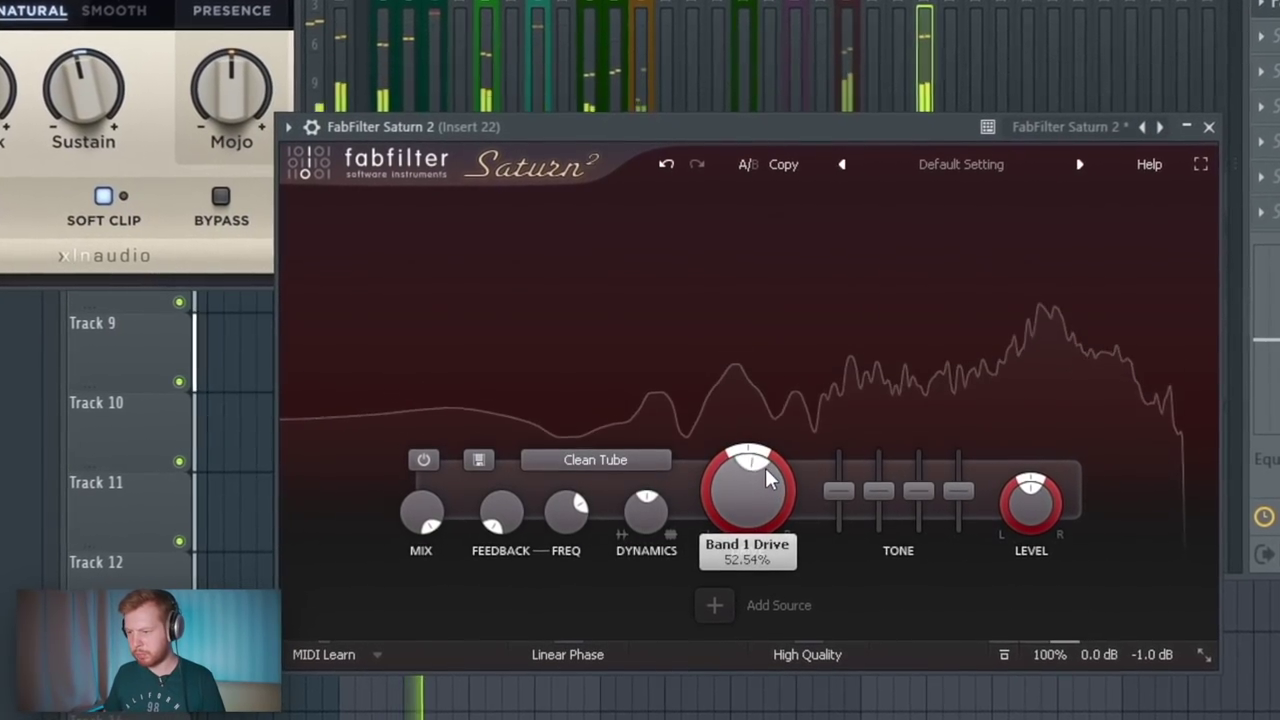
click(928, 98)
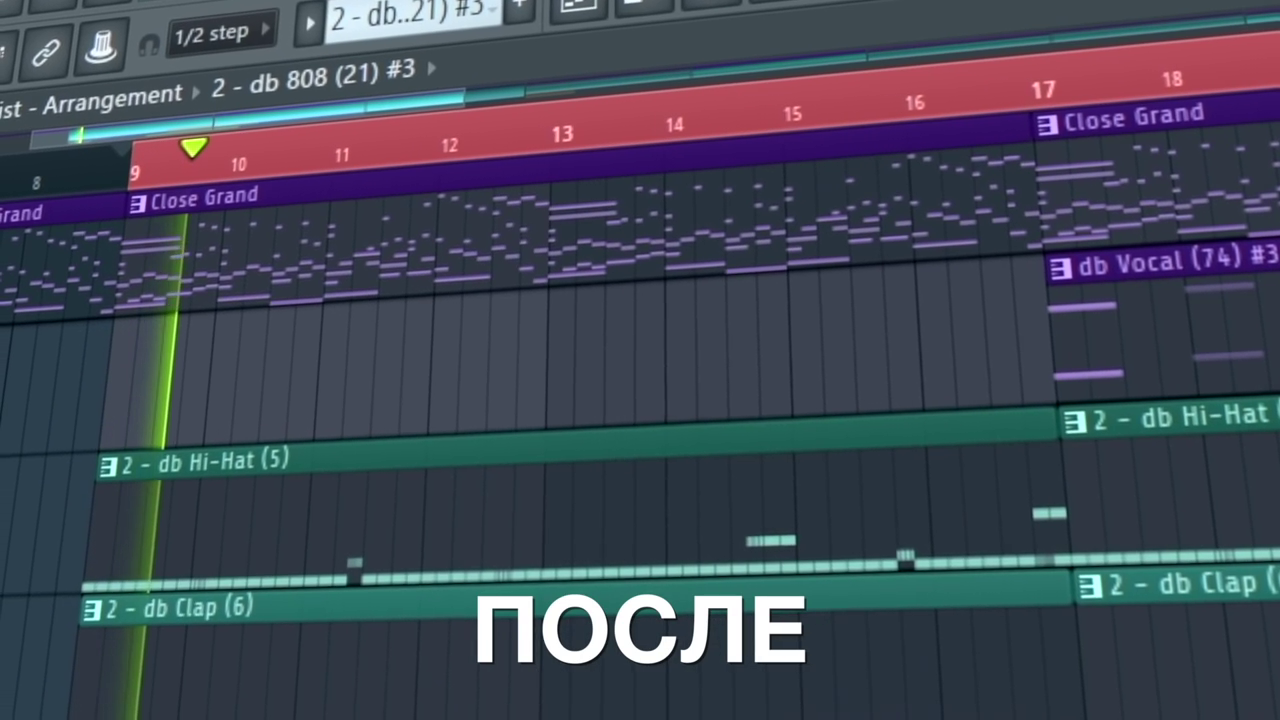
- Play the hyperpop loop project and examine how its kick, 808 and snare patterns are arranged in the playlist
scroll(640, 380, down, 1)
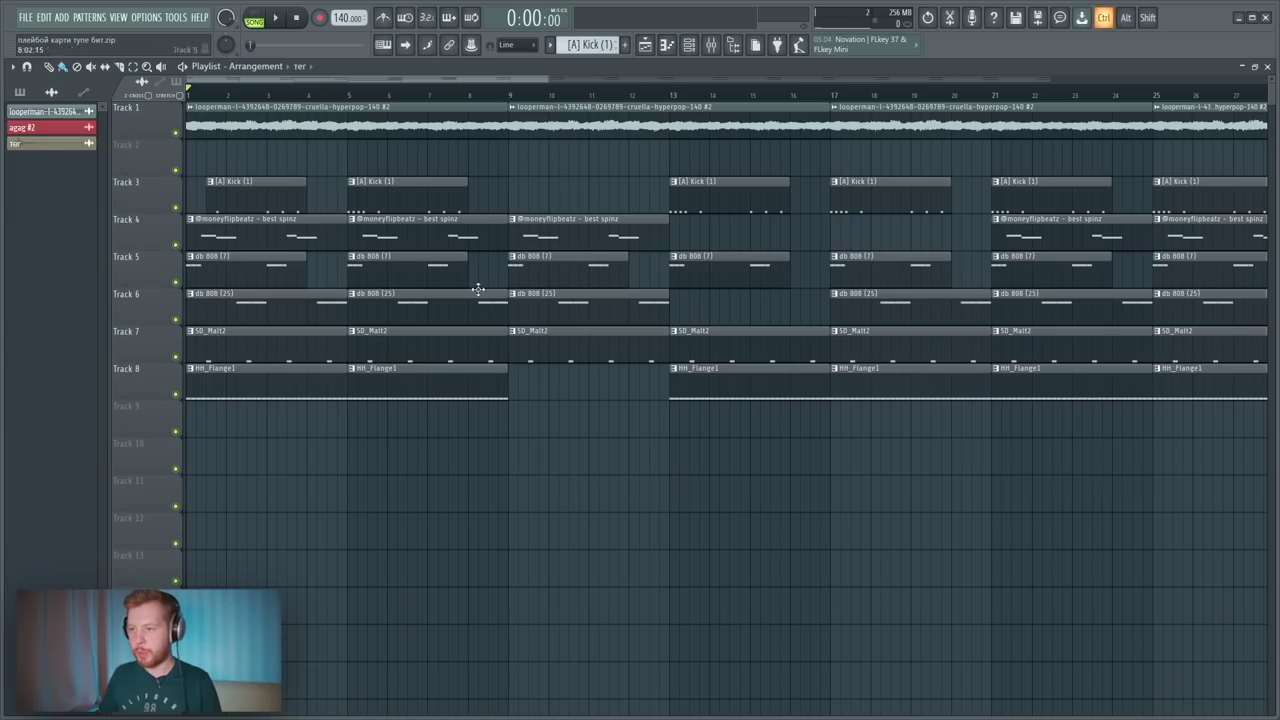
scroll(530, 362, up, 3)
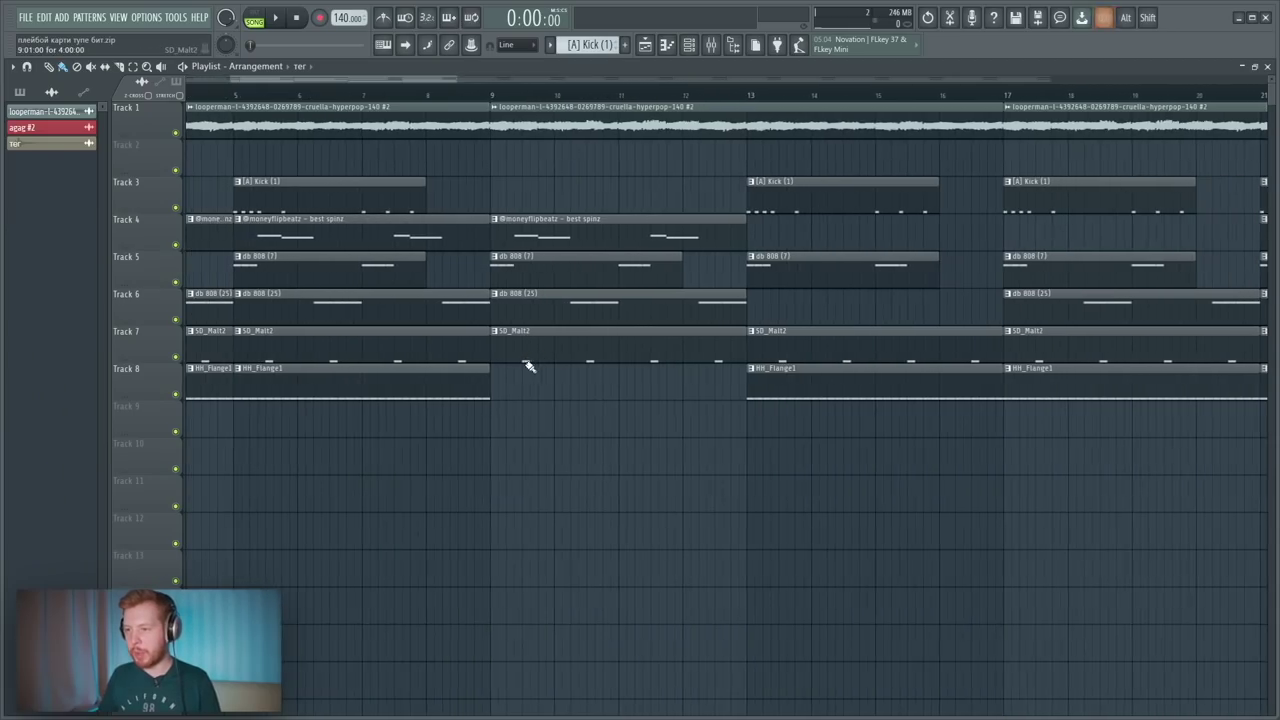
scroll(520, 362, up, 3)
drag(511, 357, 738, 518)
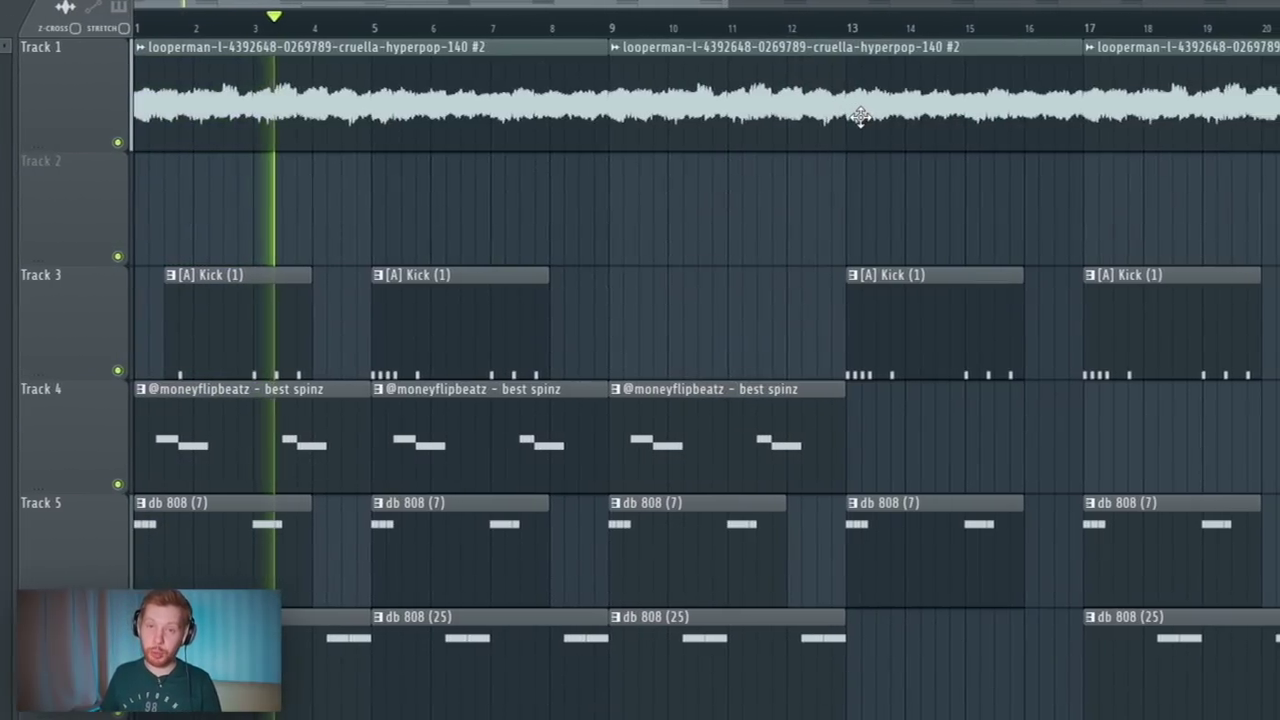
ctrl+scroll(343, 514, down, 4)
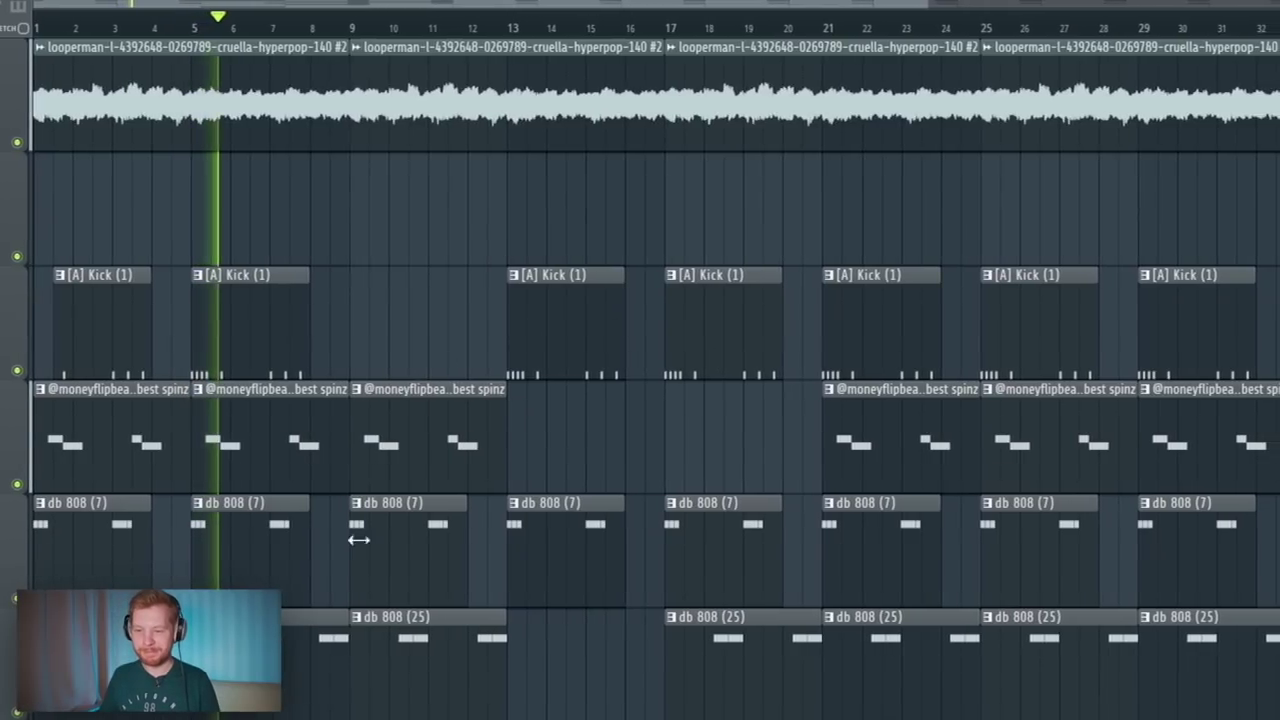
ctrl+scroll(340, 545, up, 3)
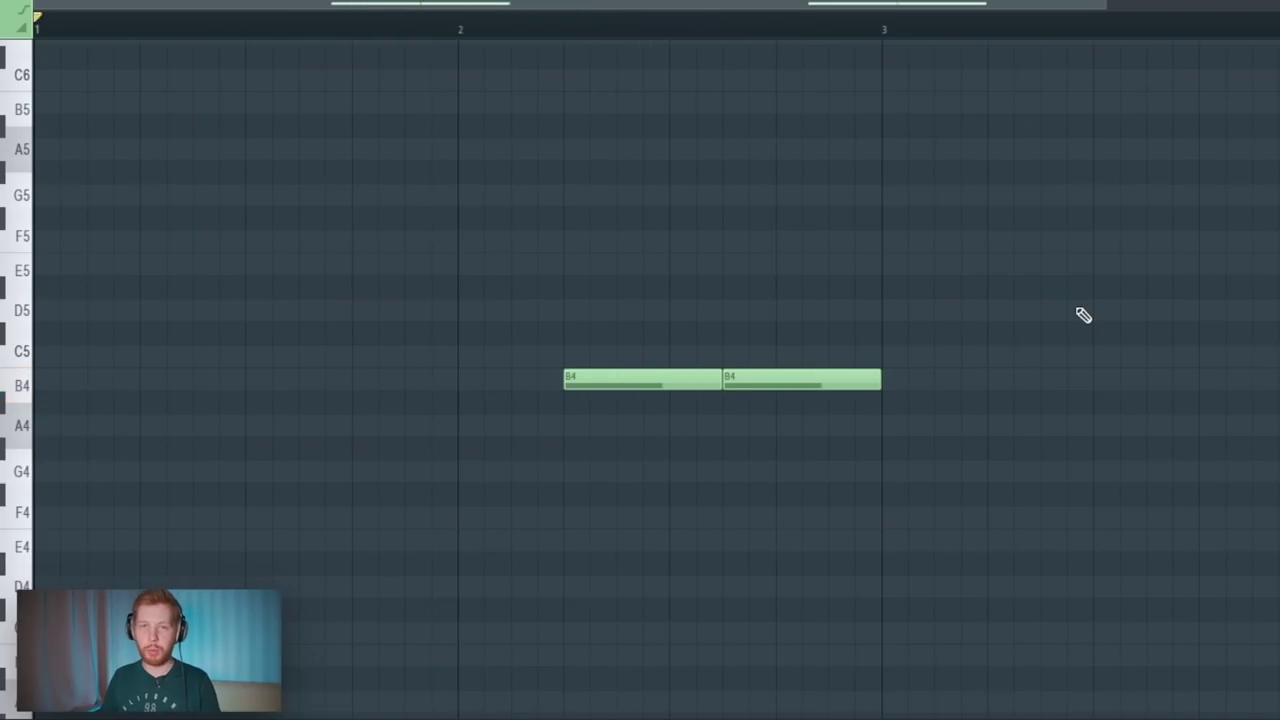
- Open Fruity parametric EQ 2 on the db 808 (25) mixer track, Insert 6, and lower the first band's frequency
key(F6)
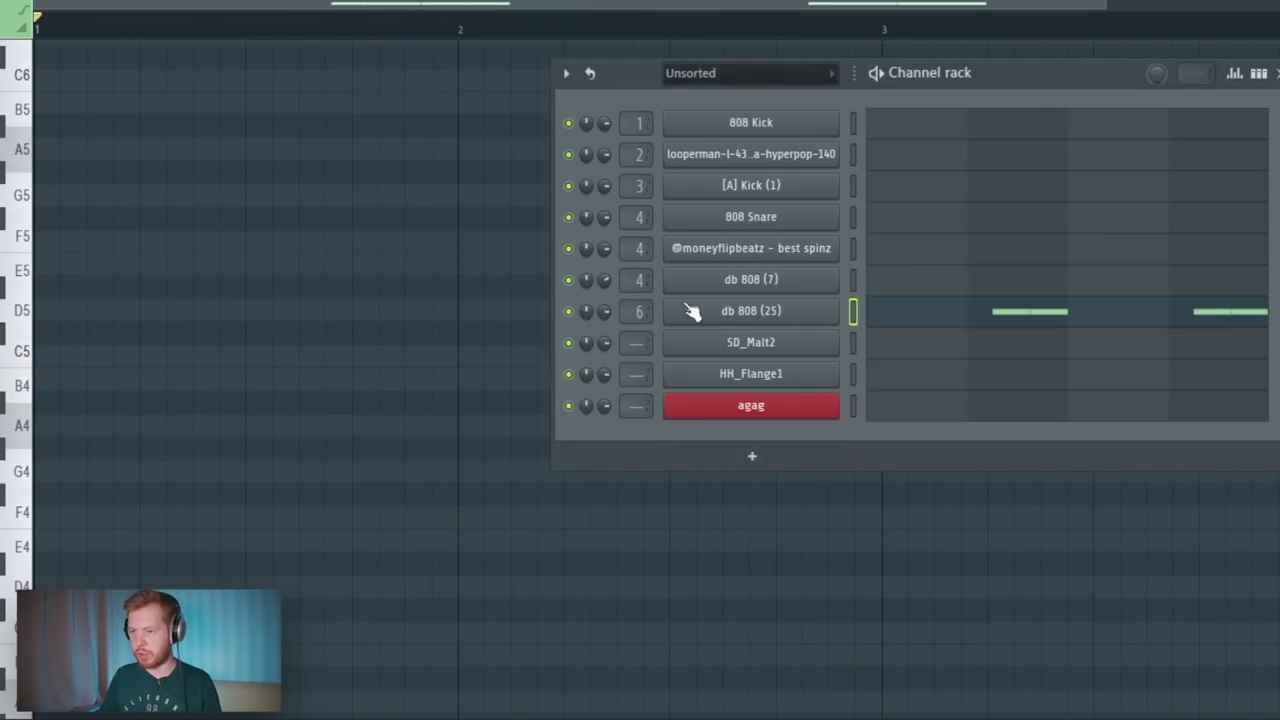
key(F9)
click(1035, 257)
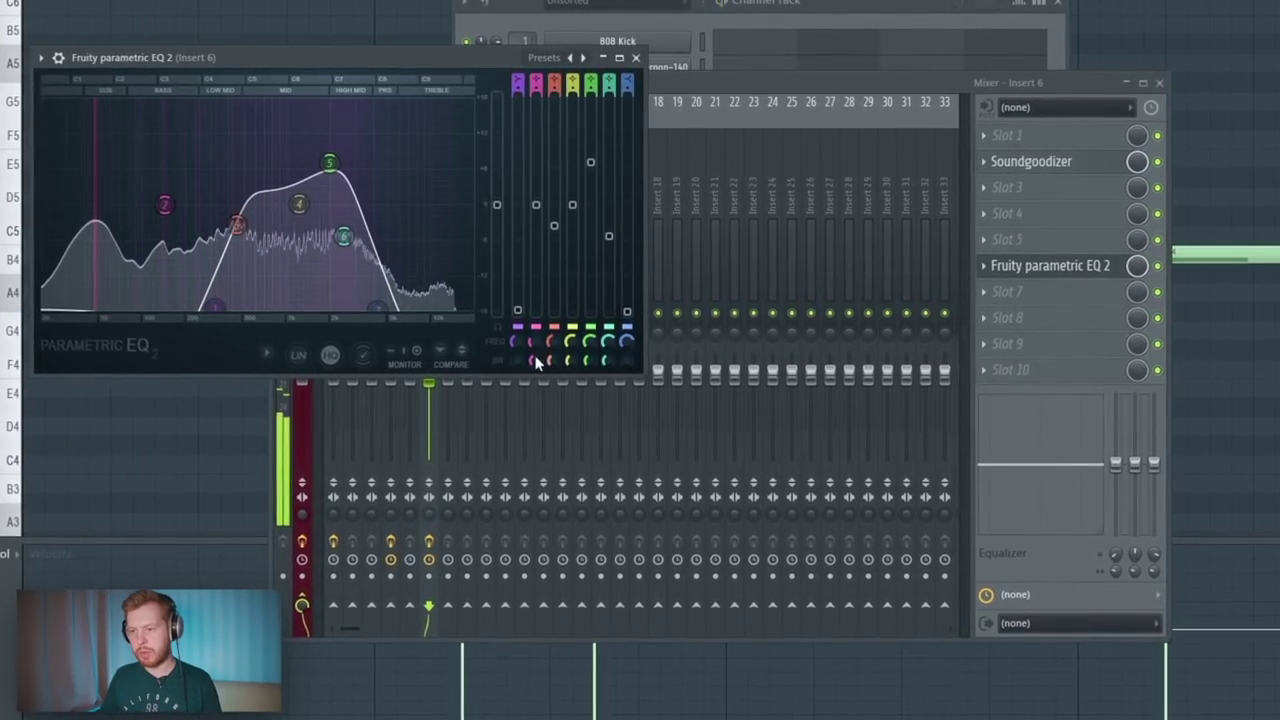
drag(516, 338, 516, 352)
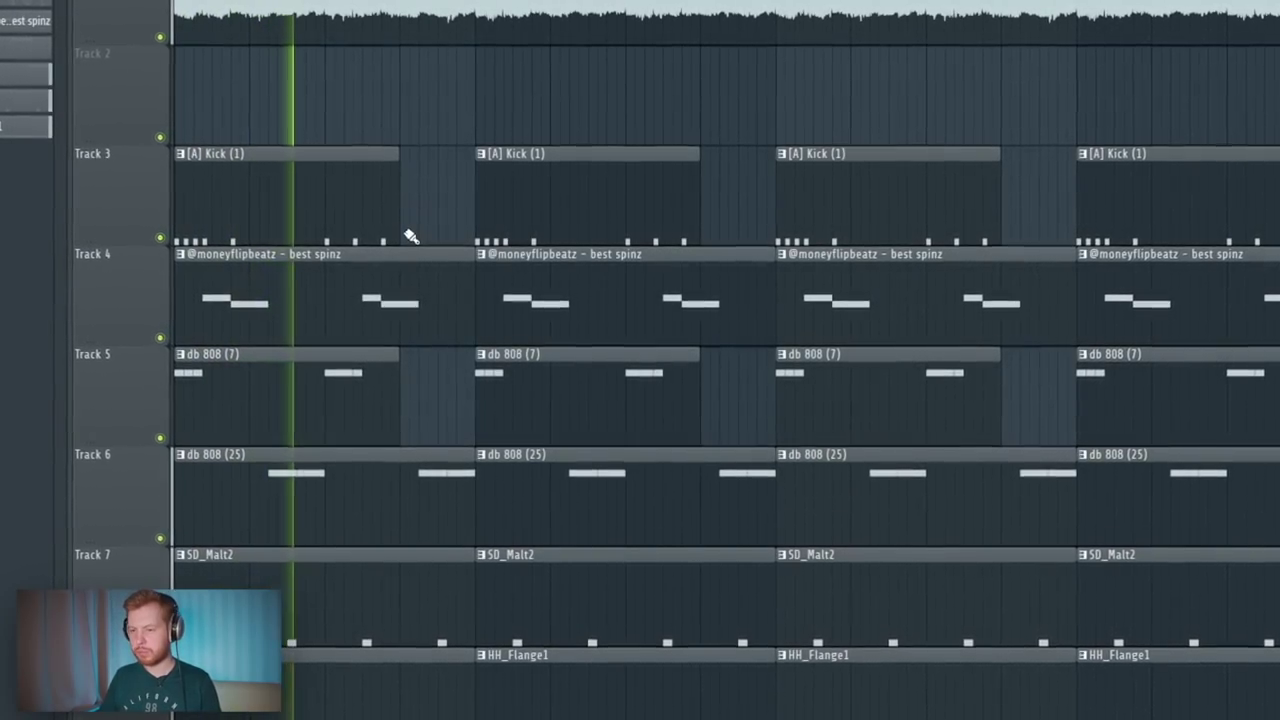
- Open the db 808 (25) channel's sampler settings at its volume envelope
key(F6)
click(616, 219)
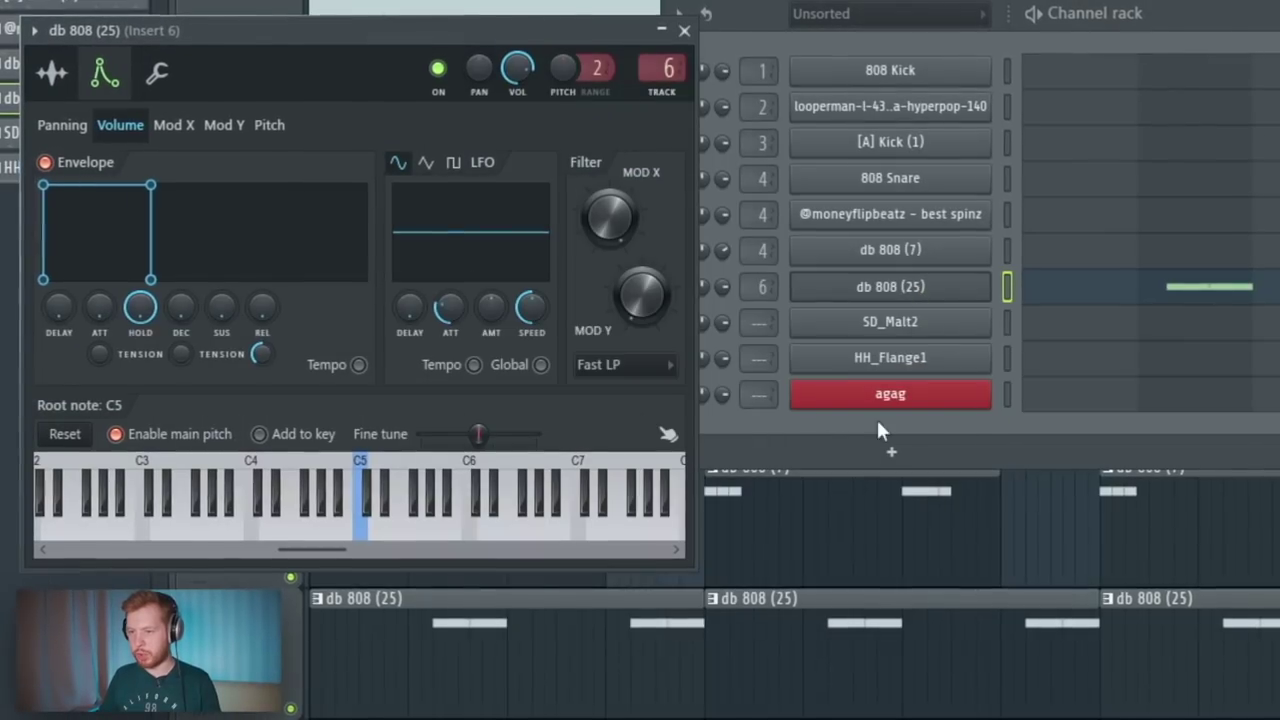
- Set the db 808 (25) sampler's time-stretching mode to Stretch and close the channel settings
click(620, 157)
click(634, 221)
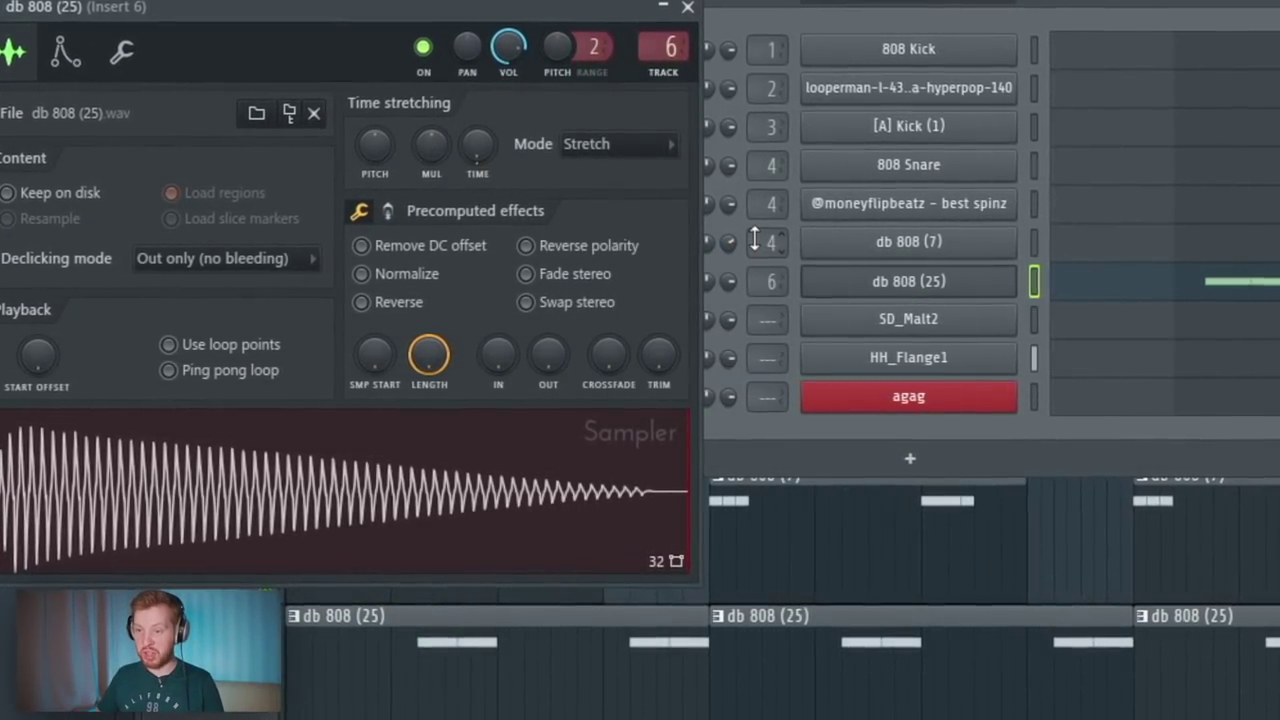
click(900, 281)
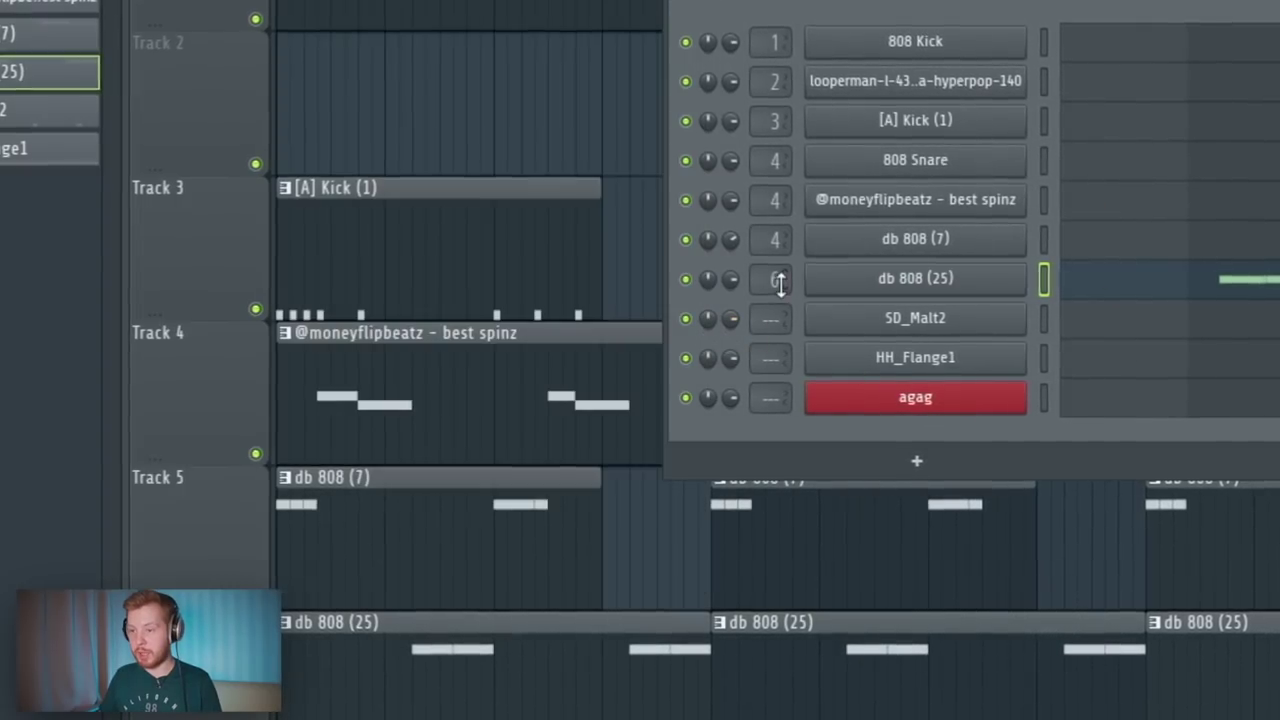
- Load Fruity Stereo Enhancer into slot 8 of the 808's mixer track, Insert 6, and adjust its phase offset
double_click(774, 281)
click(1076, 312)
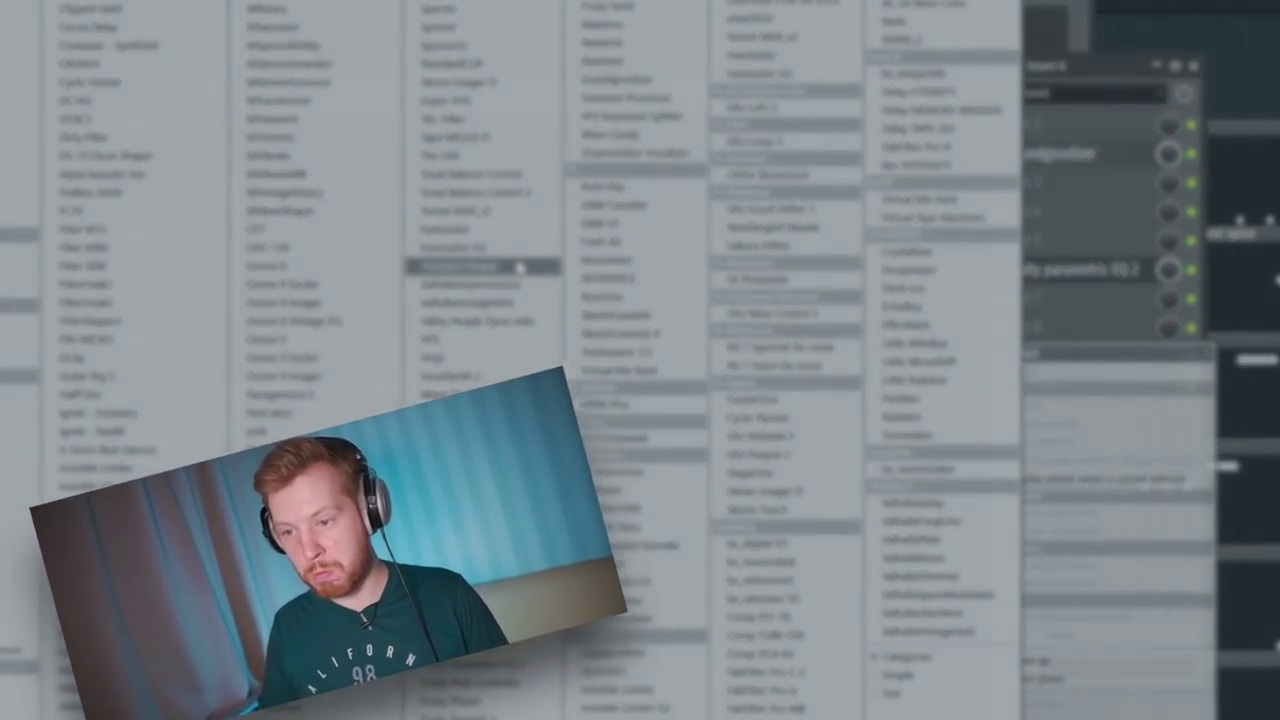
click(328, 191)
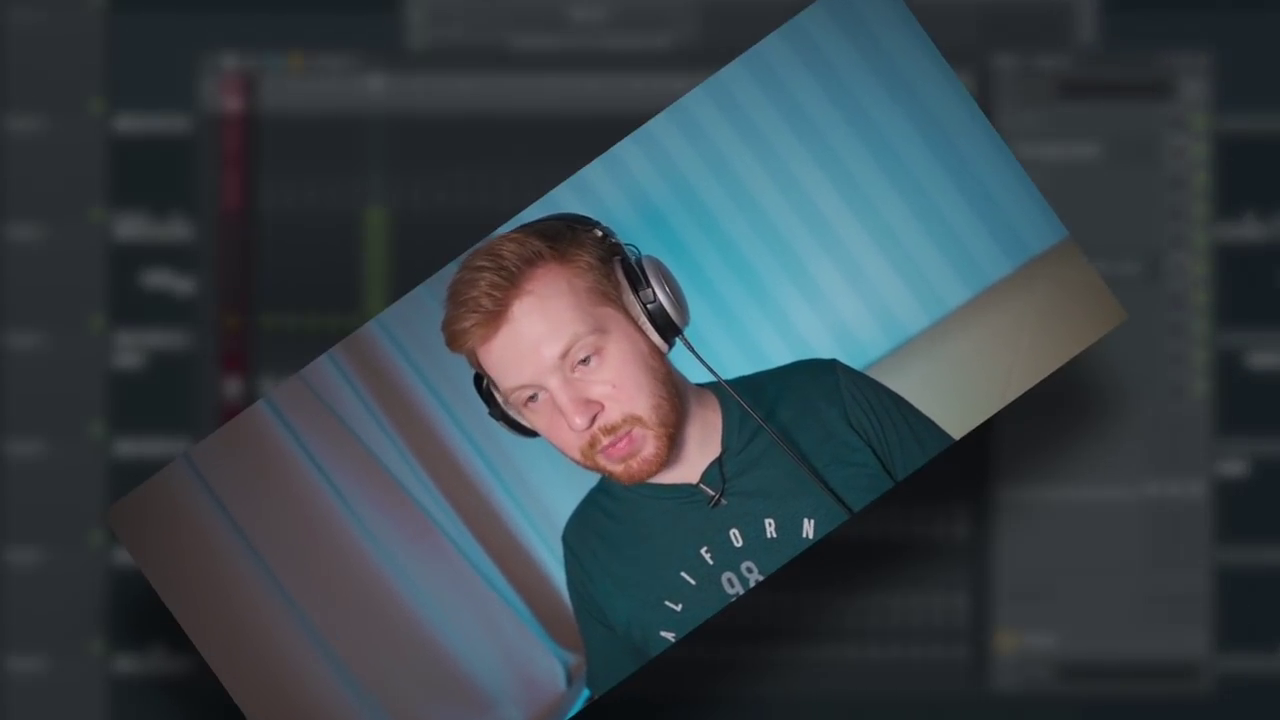
drag(235, 97, 615, 103)
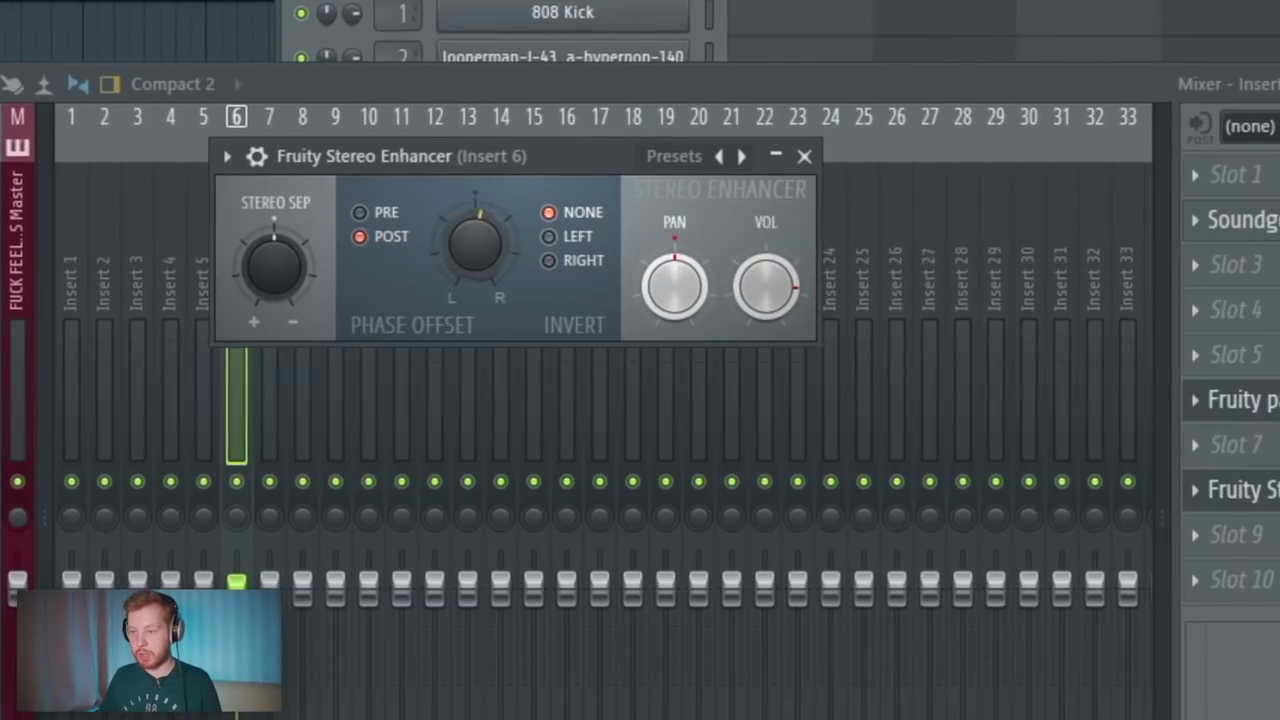
key(space)
drag(533, 168, 533, 125)
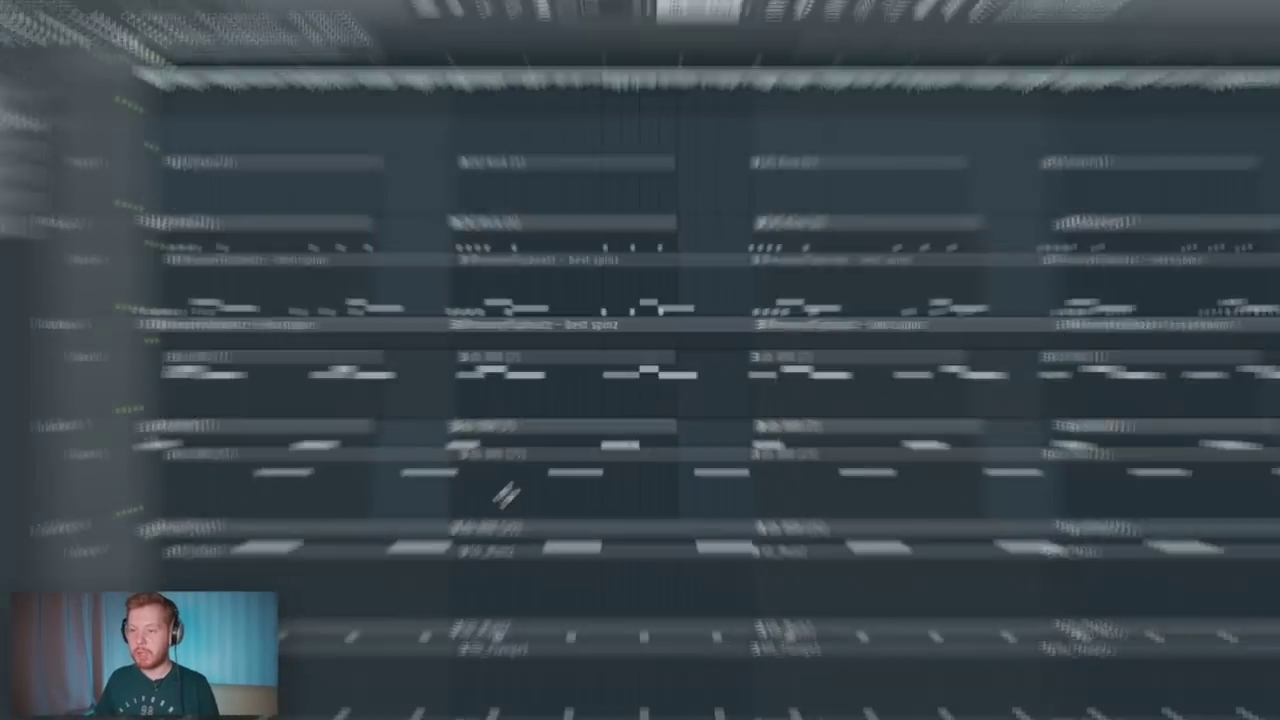
- Copy the second looperman hyperpop clip onto Track 2 at bar 9 and make the copy unique
scroll(293, 595, up, 4)
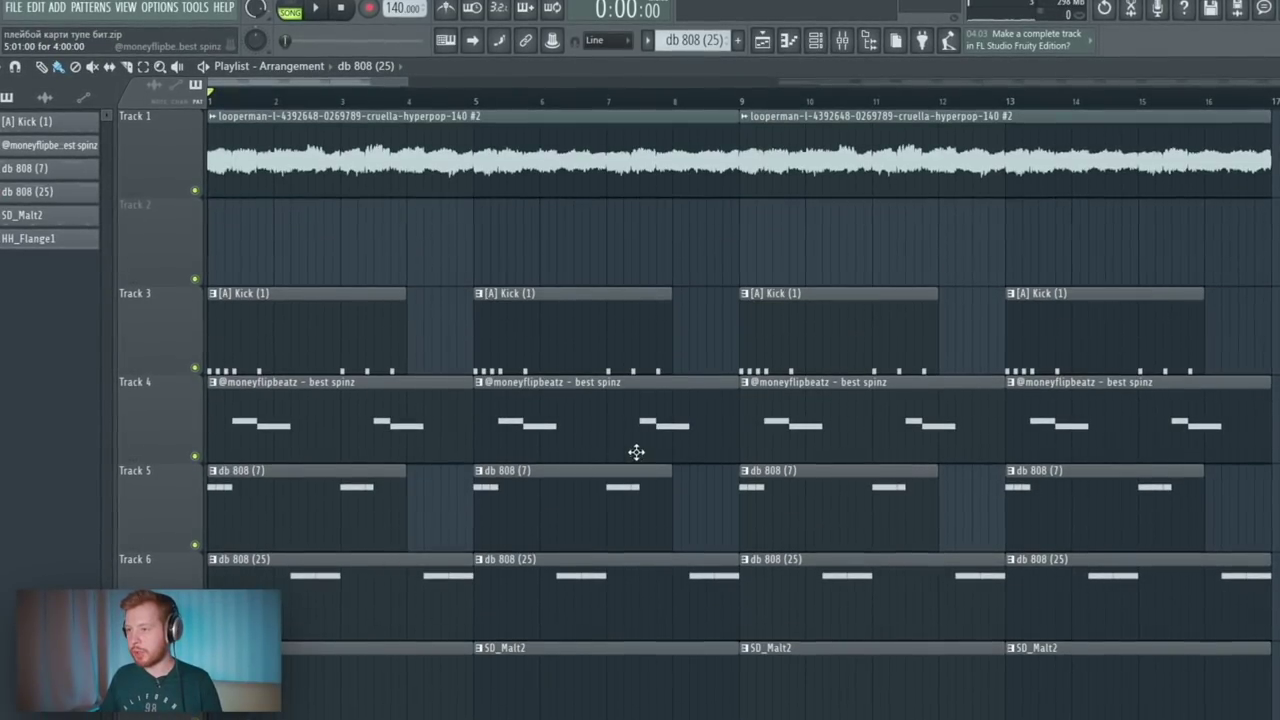
click(883, 46)
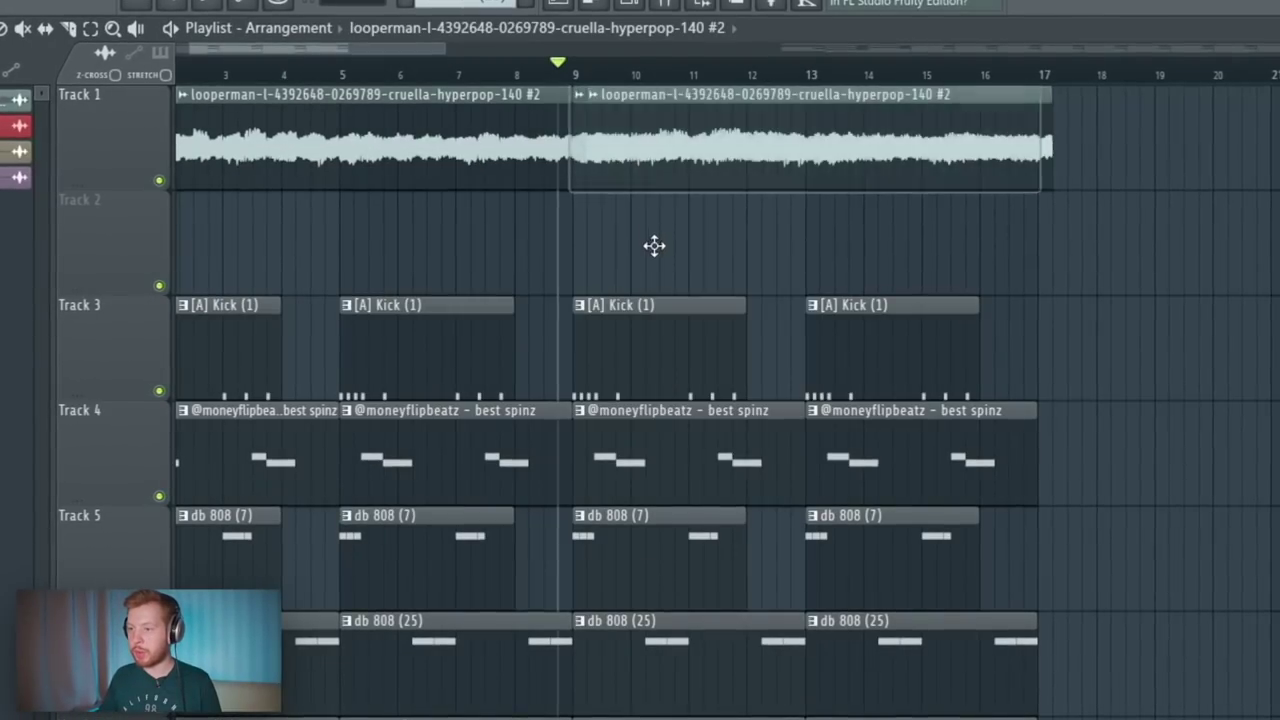
drag(654, 245, 652, 291)
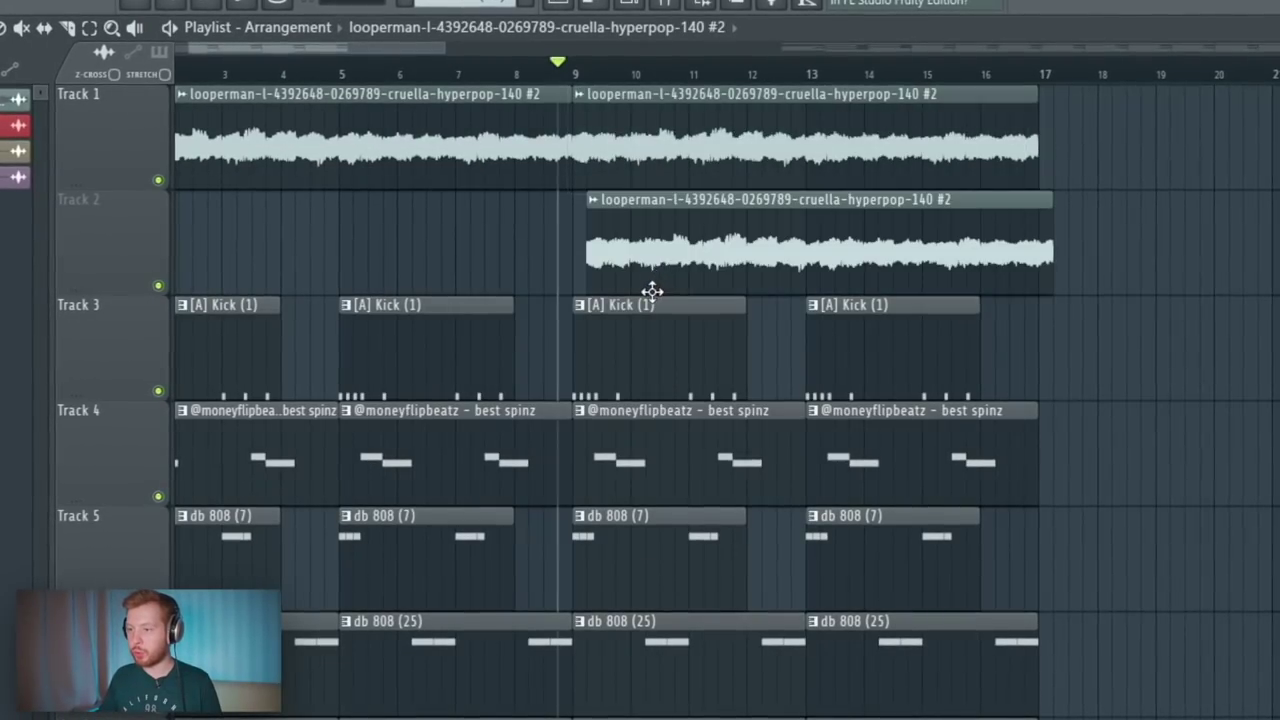
scroll(590, 260, up, 4)
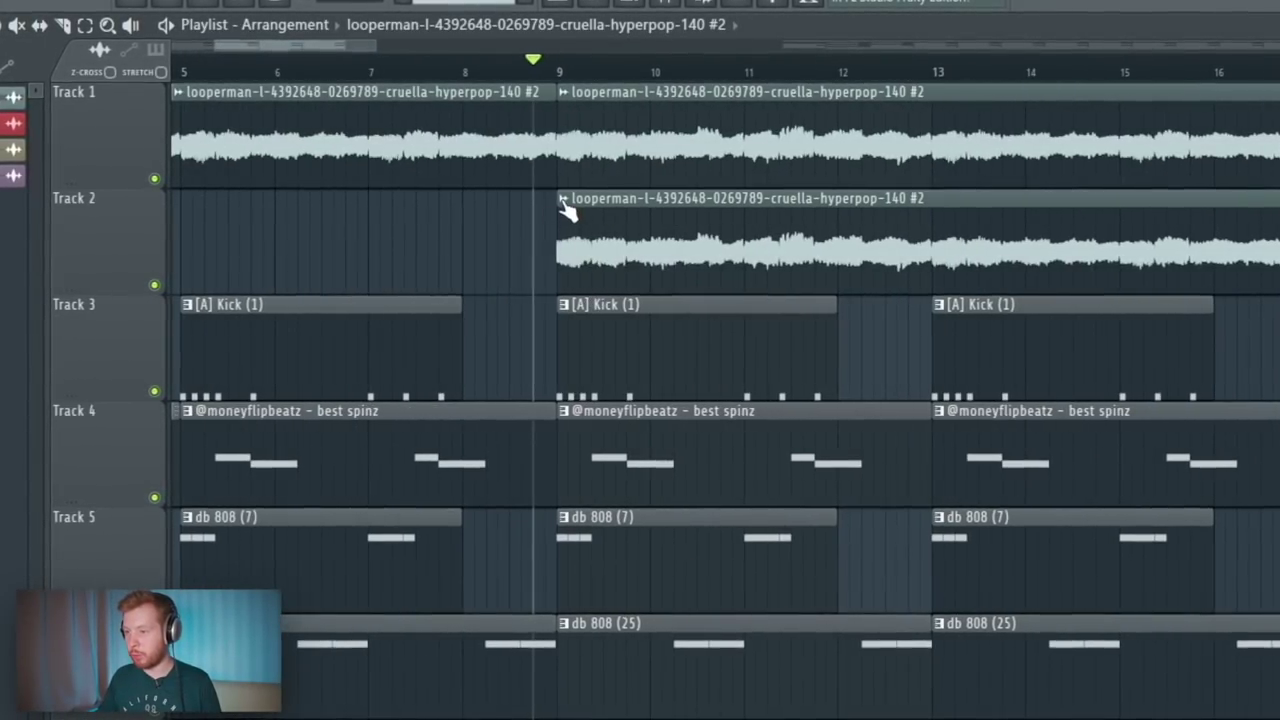
right_click(560, 212)
click(613, 364)
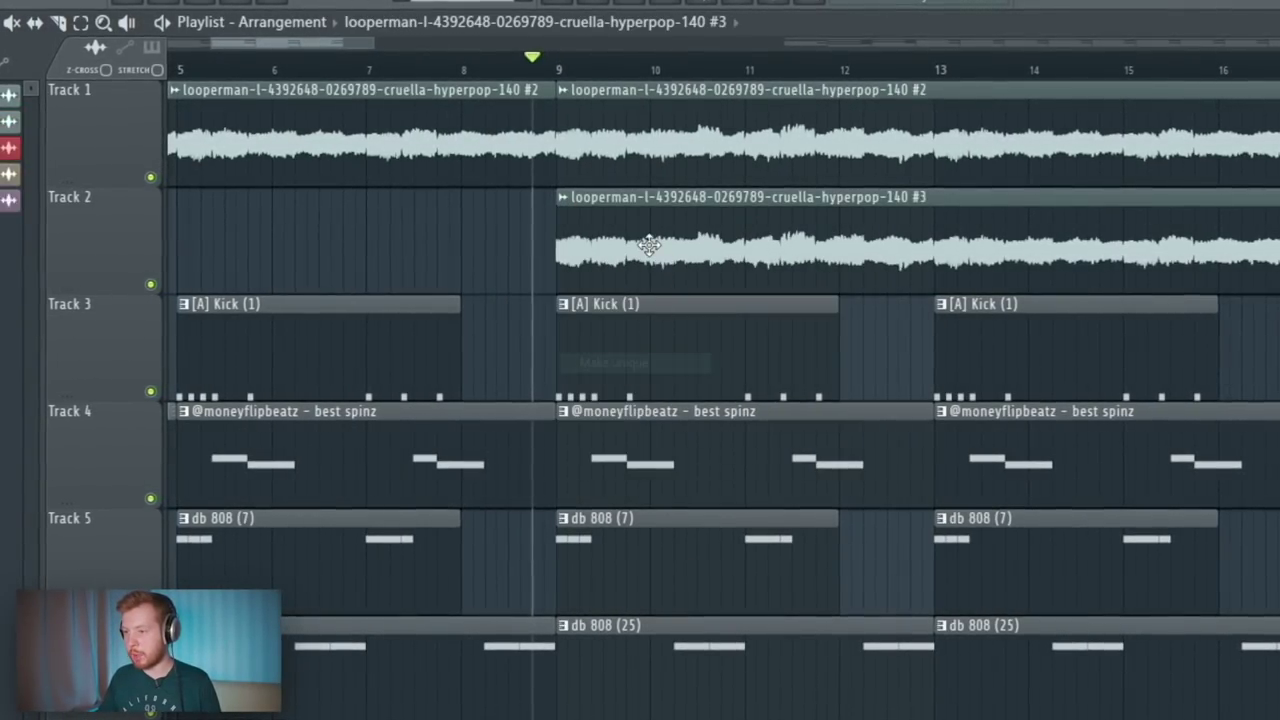
- Set the Track 2 loop's time-stretching mode to Stretch, raise its pitch with a range of 12, and play from bar 9
double_click(649, 245)
click(485, 330)
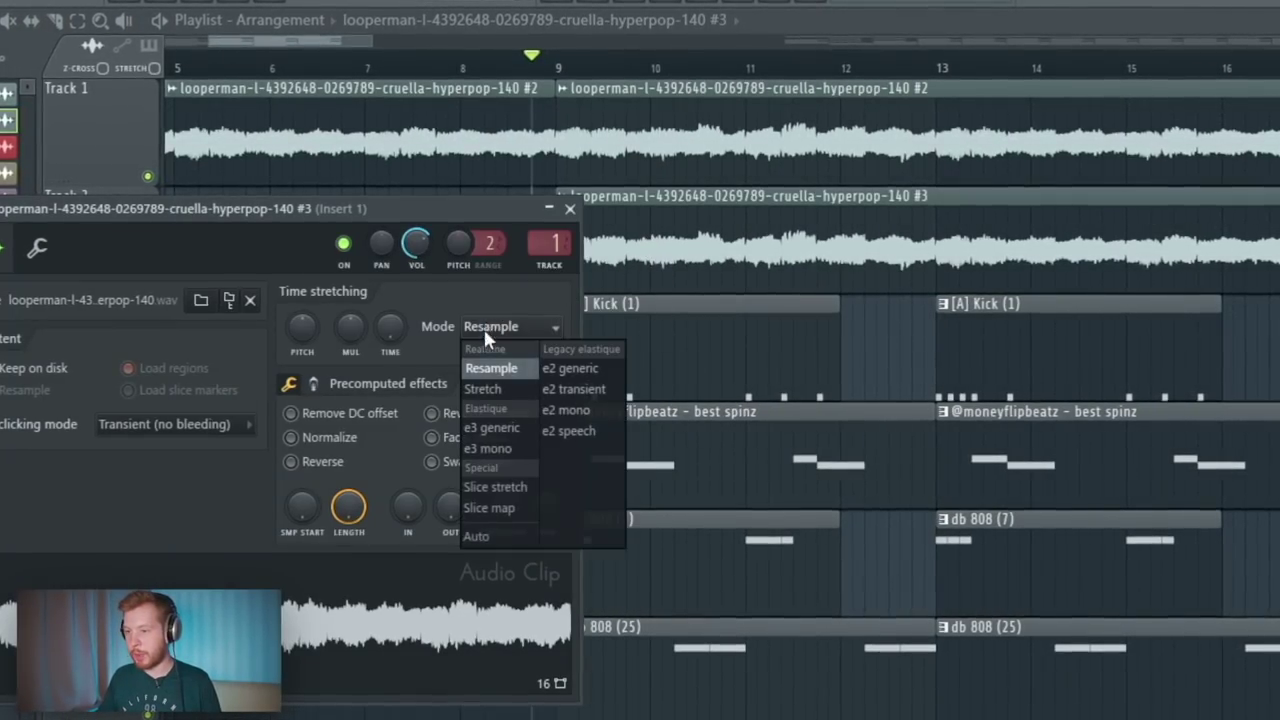
click(494, 390)
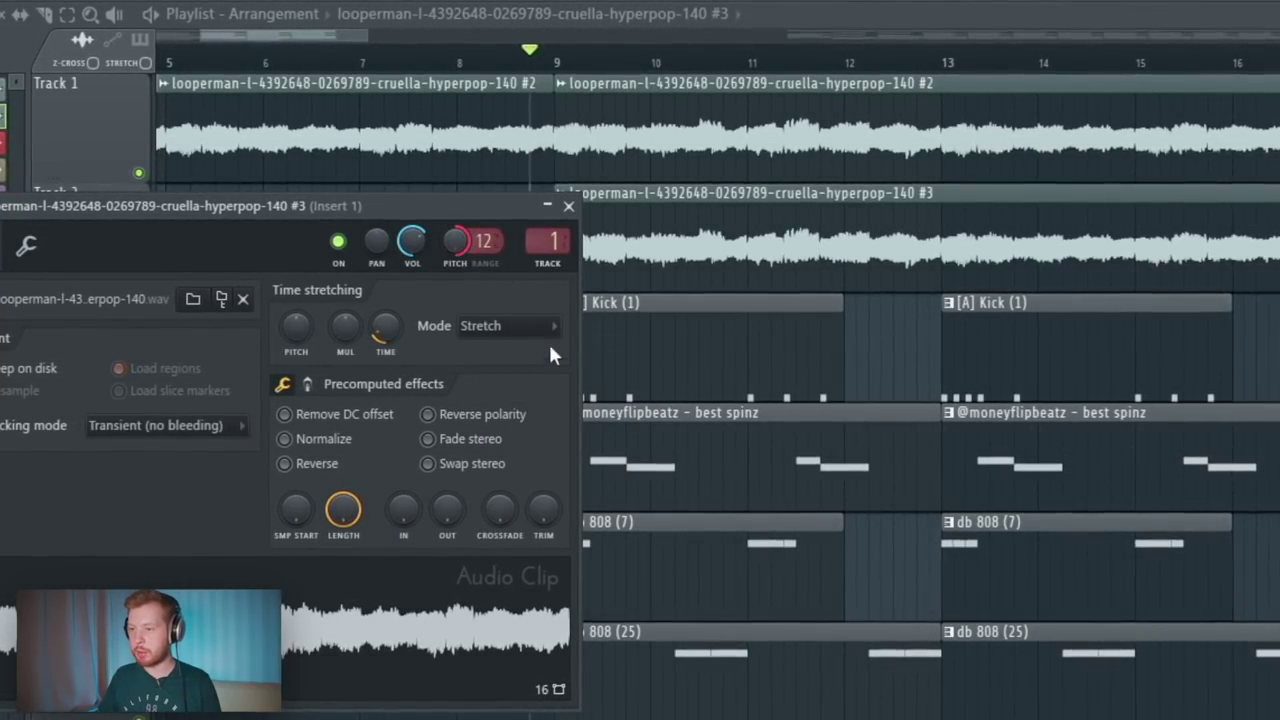
click(559, 60)
key(space)
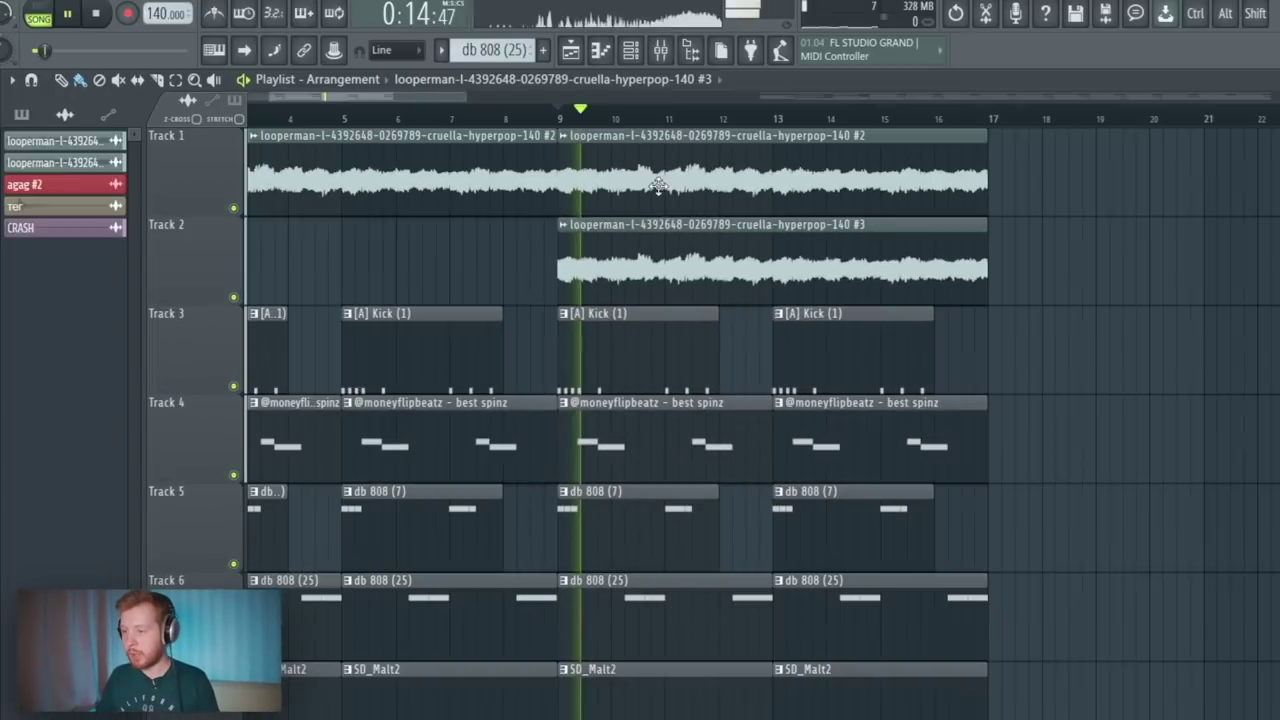
- Stop playback and open the HH_Flange1 hi-hat pattern in the piano roll
drag(978, 552, 886, 486)
key(space)
click(601, 705)
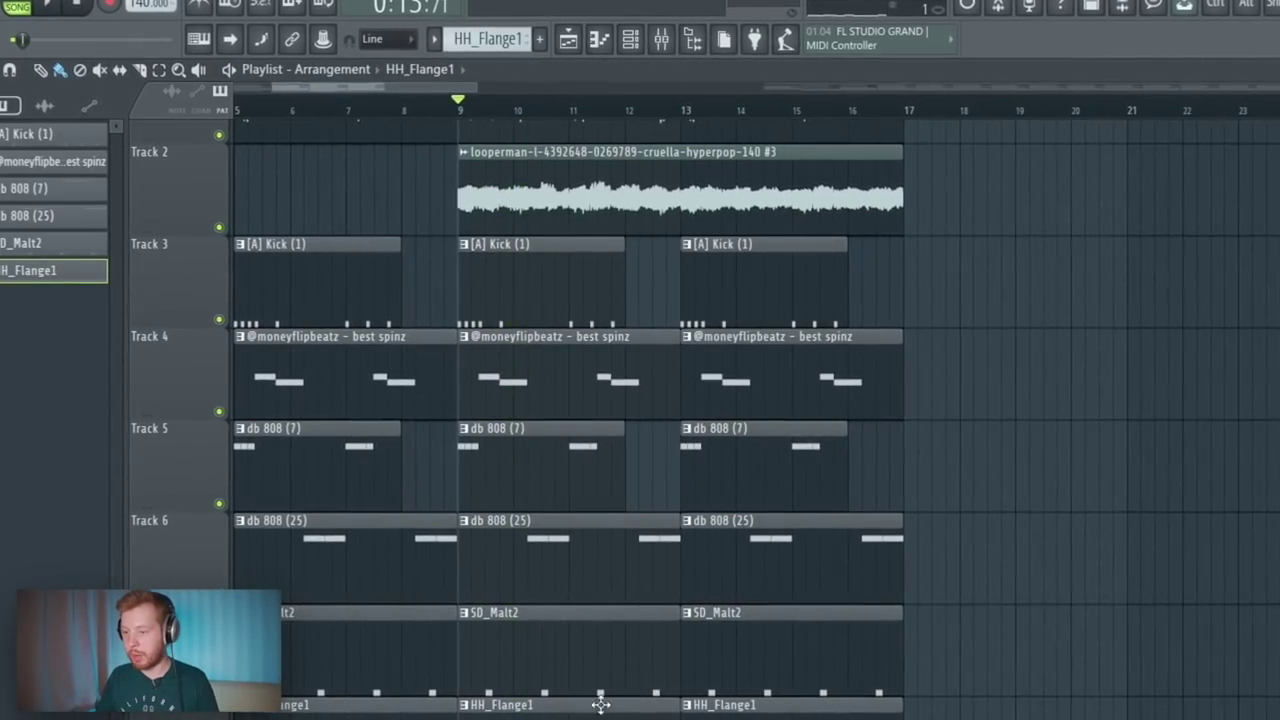
click(600, 40)
click(630, 40)
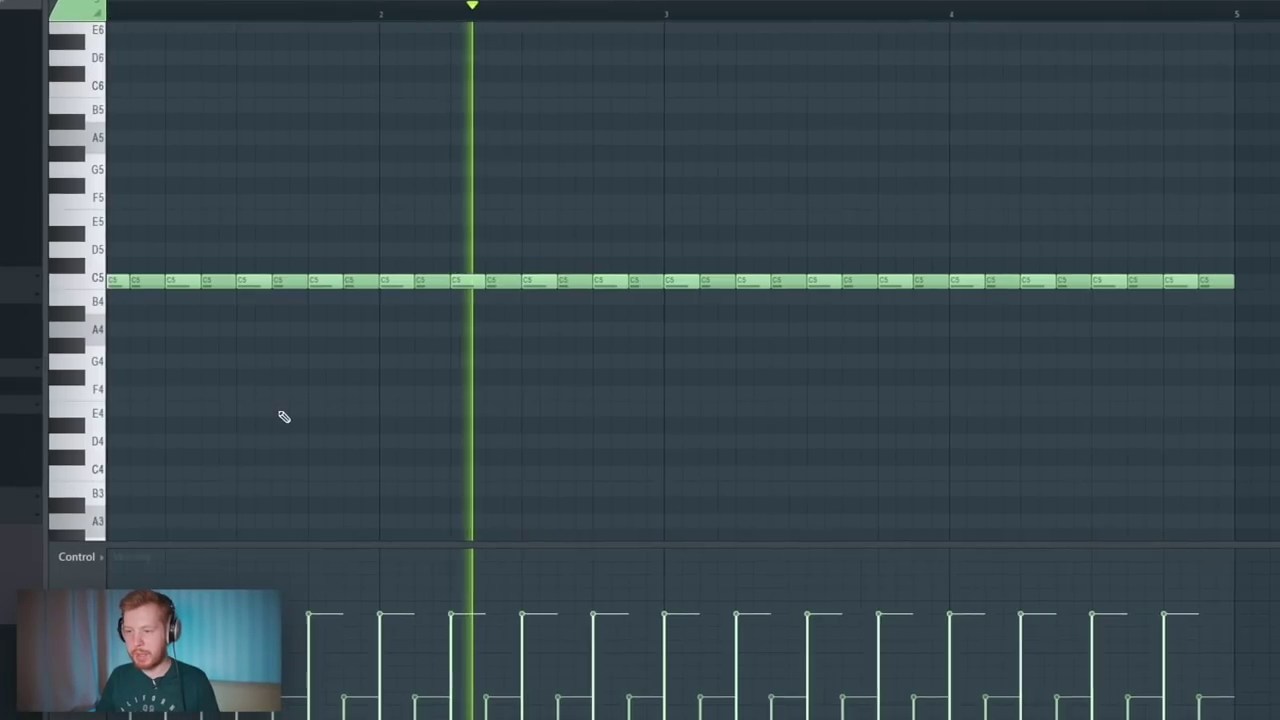
- Draw an extra note in the HH_Flange1 pattern, chop it into a six-note roll, and copy the roll further along at a different pitch
scroll(908, 486, up, 2)
key(space)
scroll(620, 449, down, 4)
scroll(618, 450, up, 2)
click(236, 262)
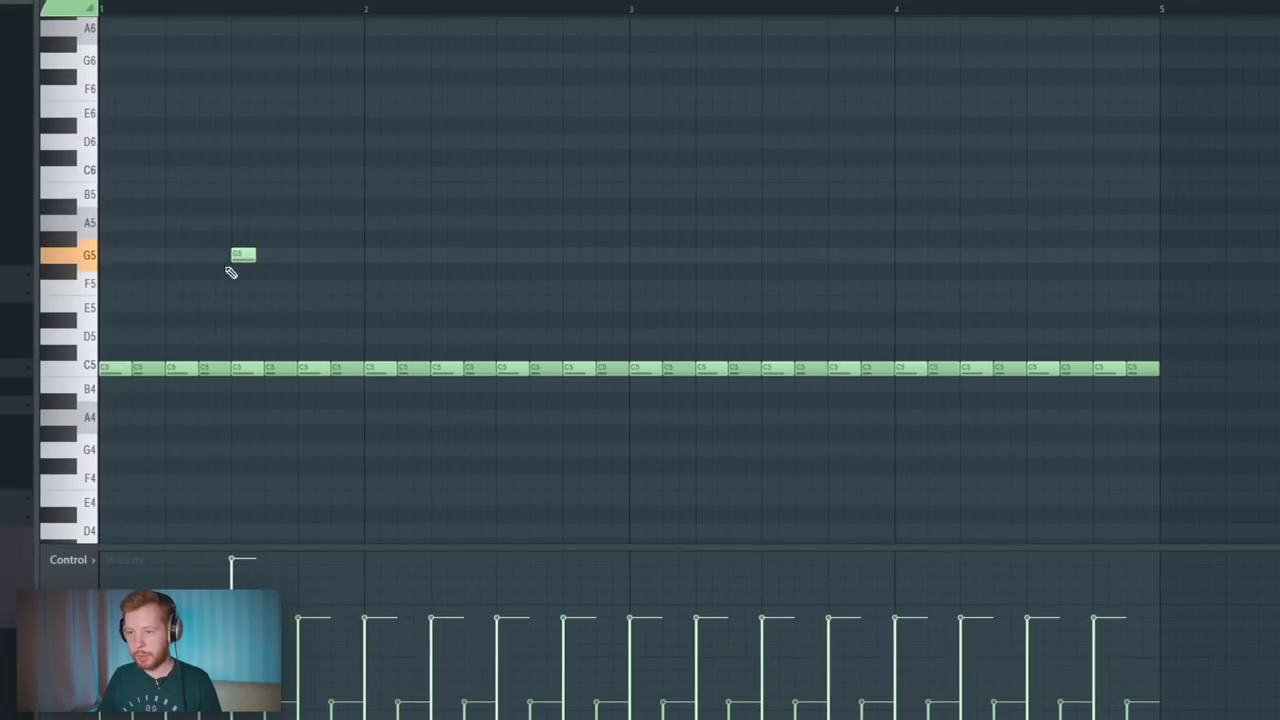
scroll(230, 272, up, 3)
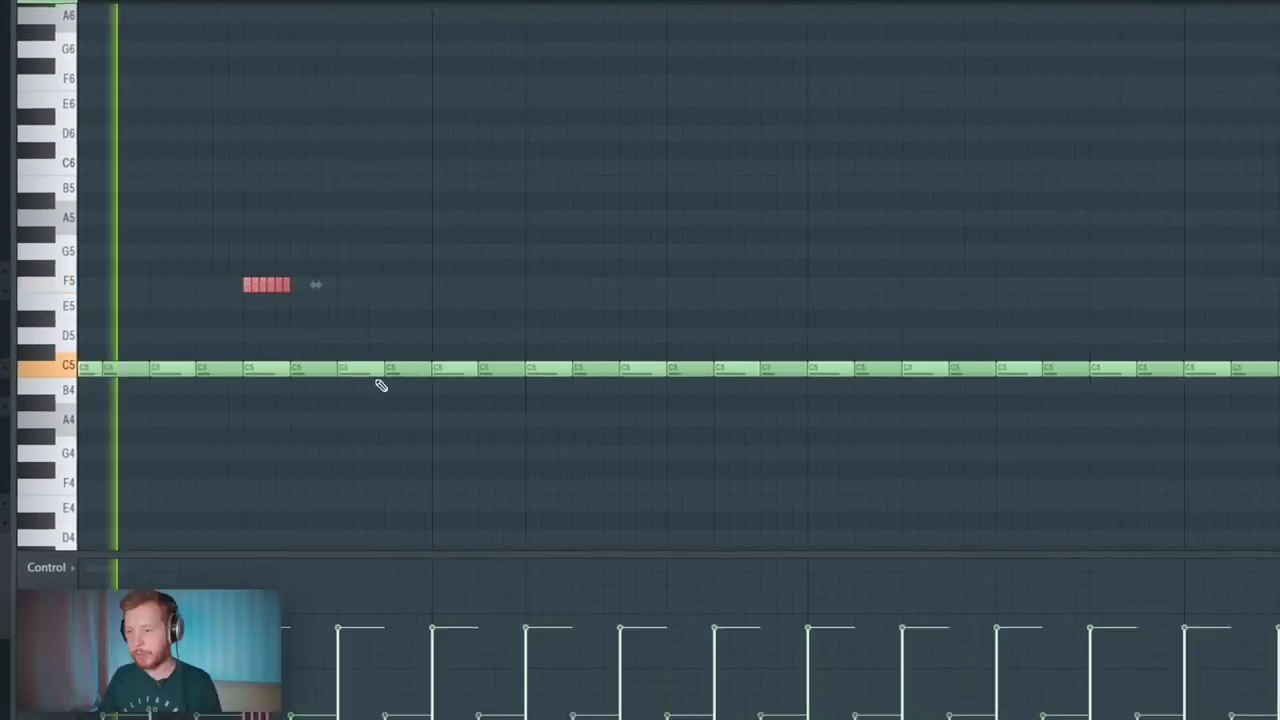
drag(338, 228, 315, 257)
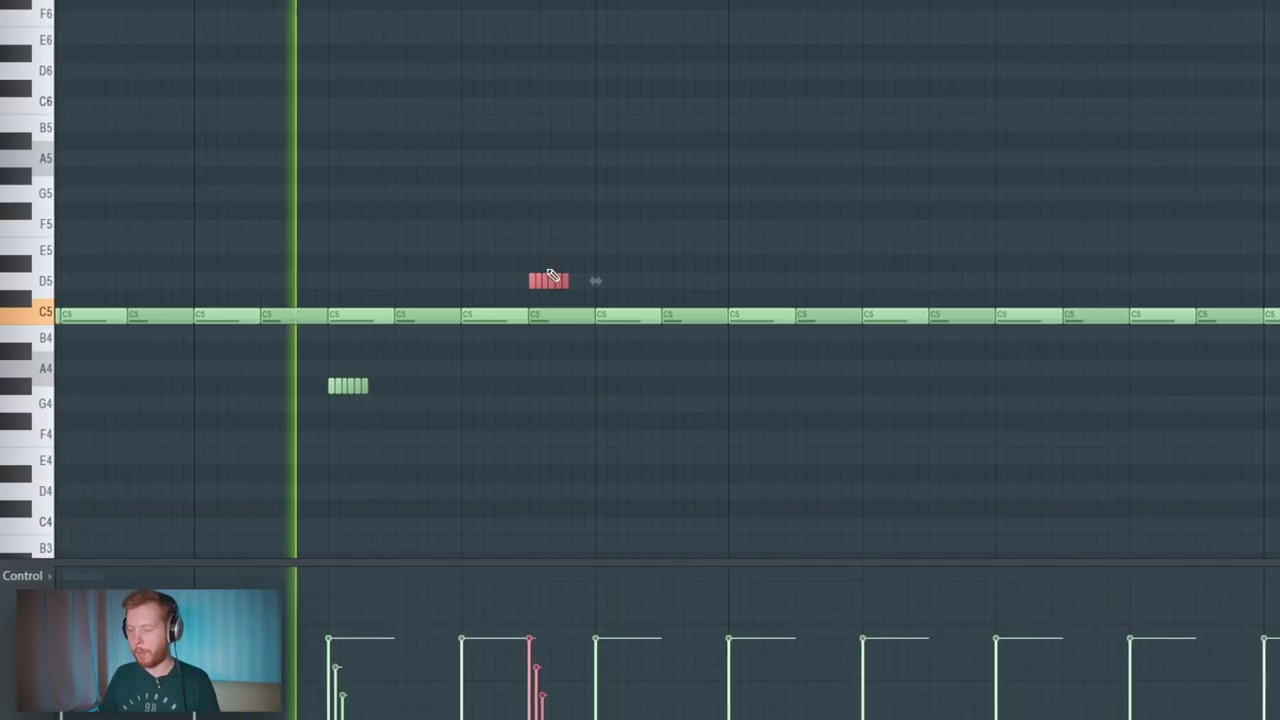
drag(592, 280, 771, 277)
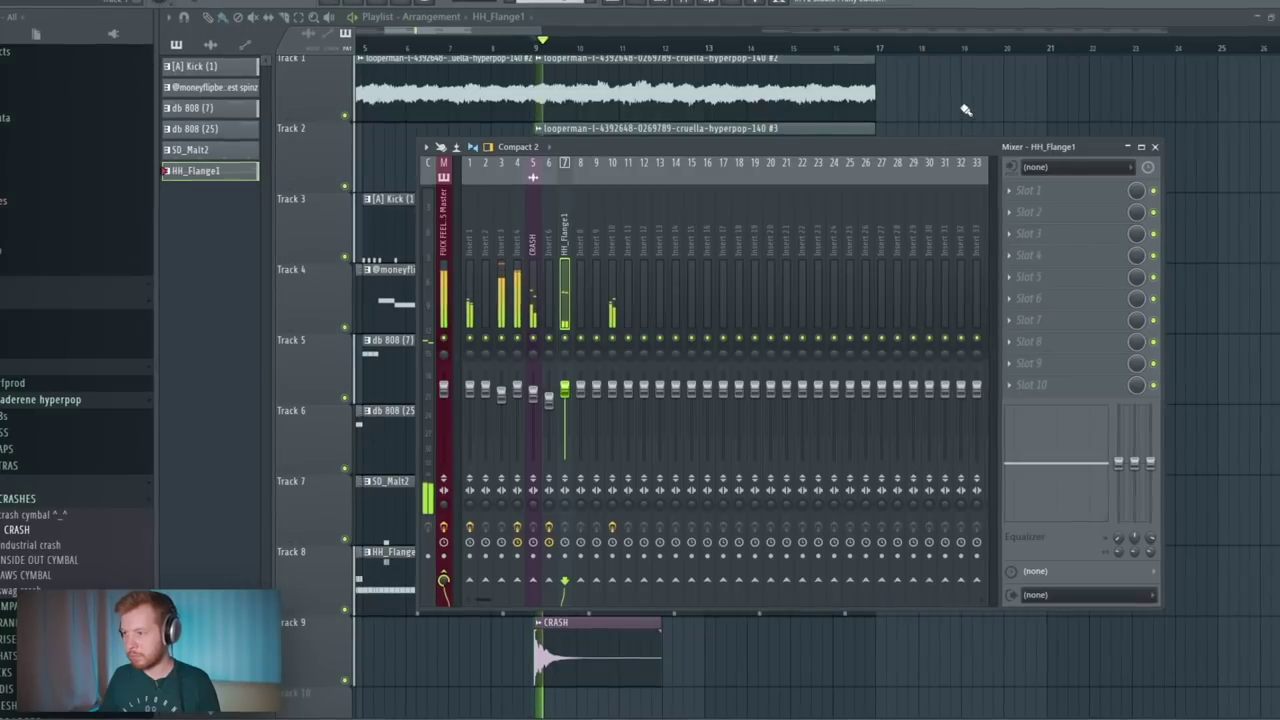
key(F9)
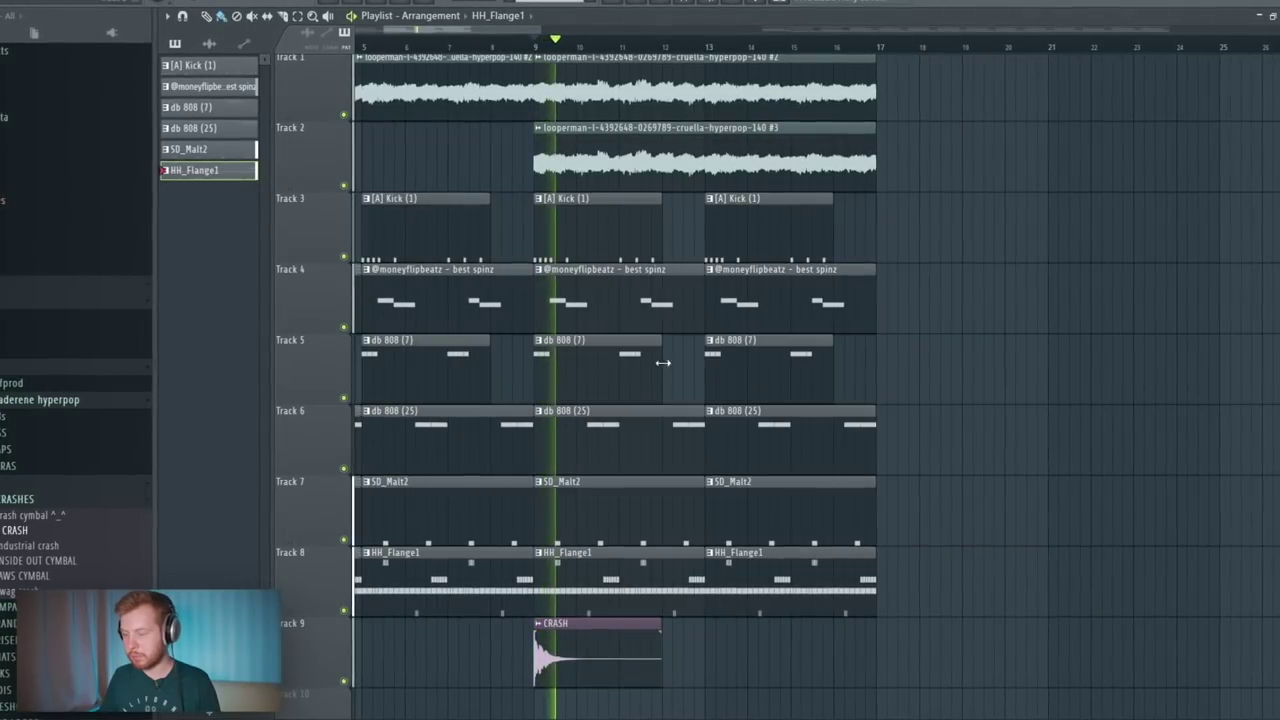
scroll(651, 463, up, 2)
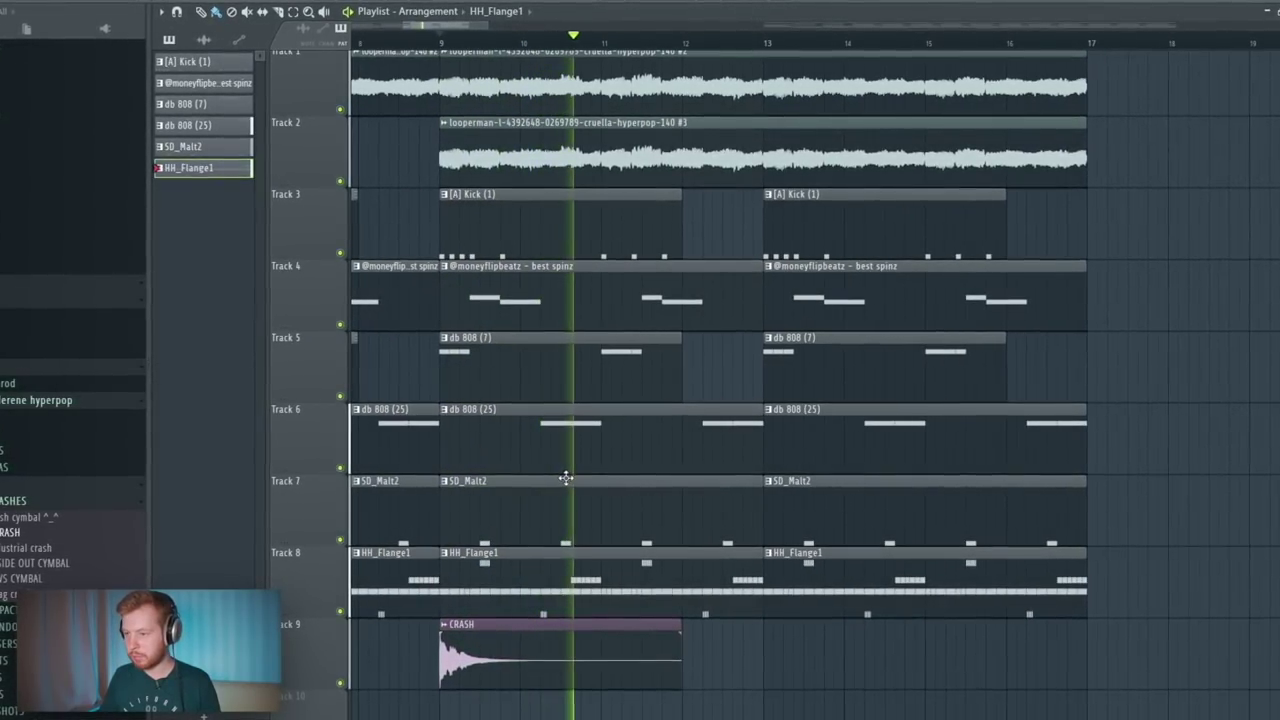
double_click(639, 292)
scroll(517, 362, left, 2)
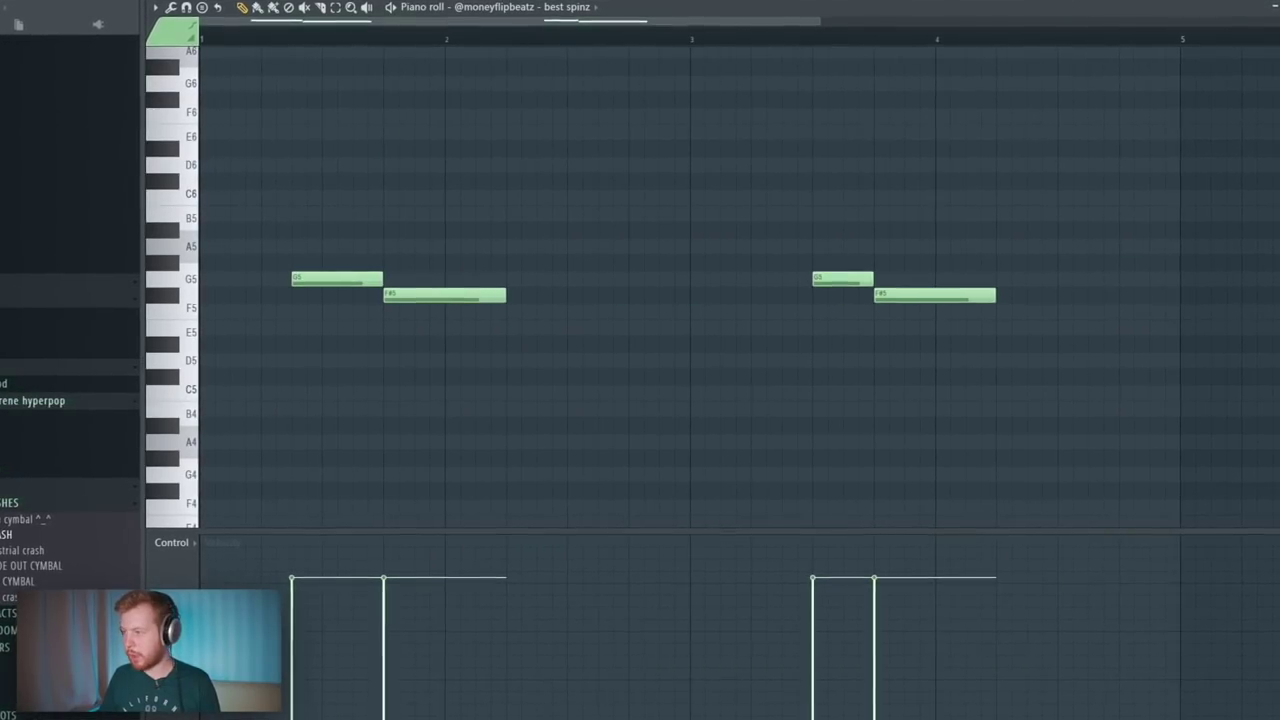
key(F5)
scroll(606, 400, left, 1)
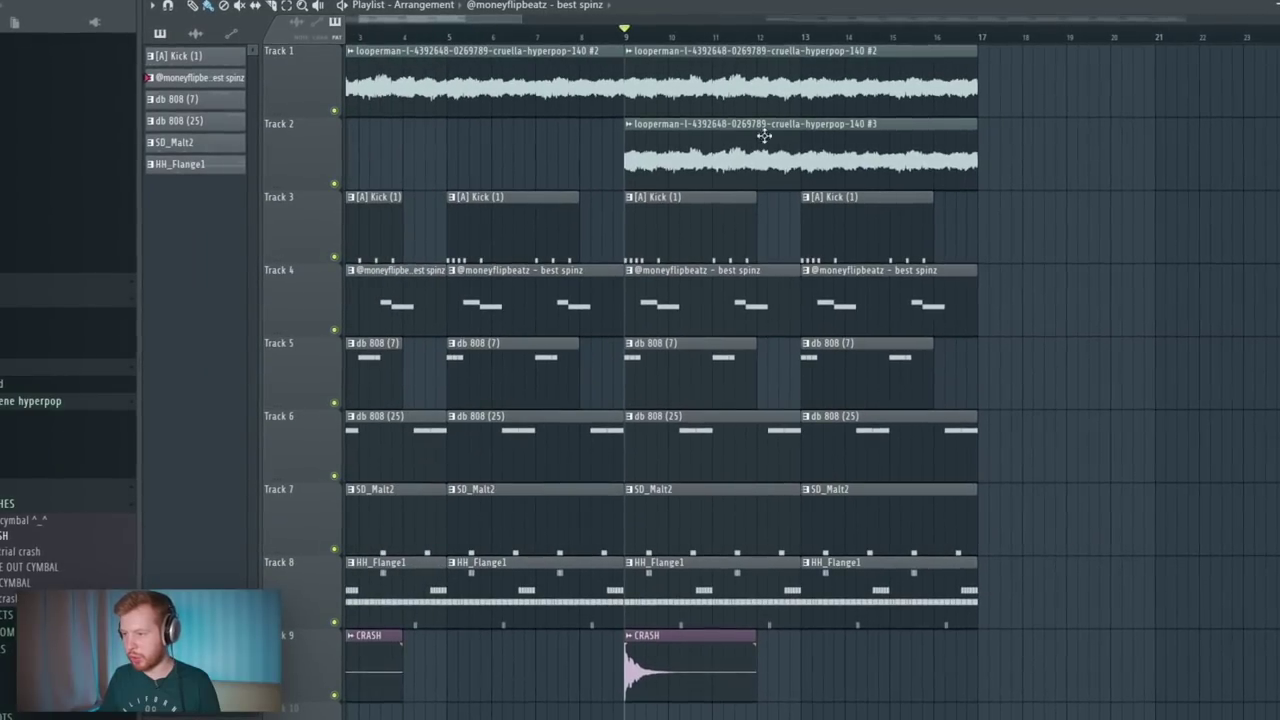
click(636, 276)
click(675, 363)
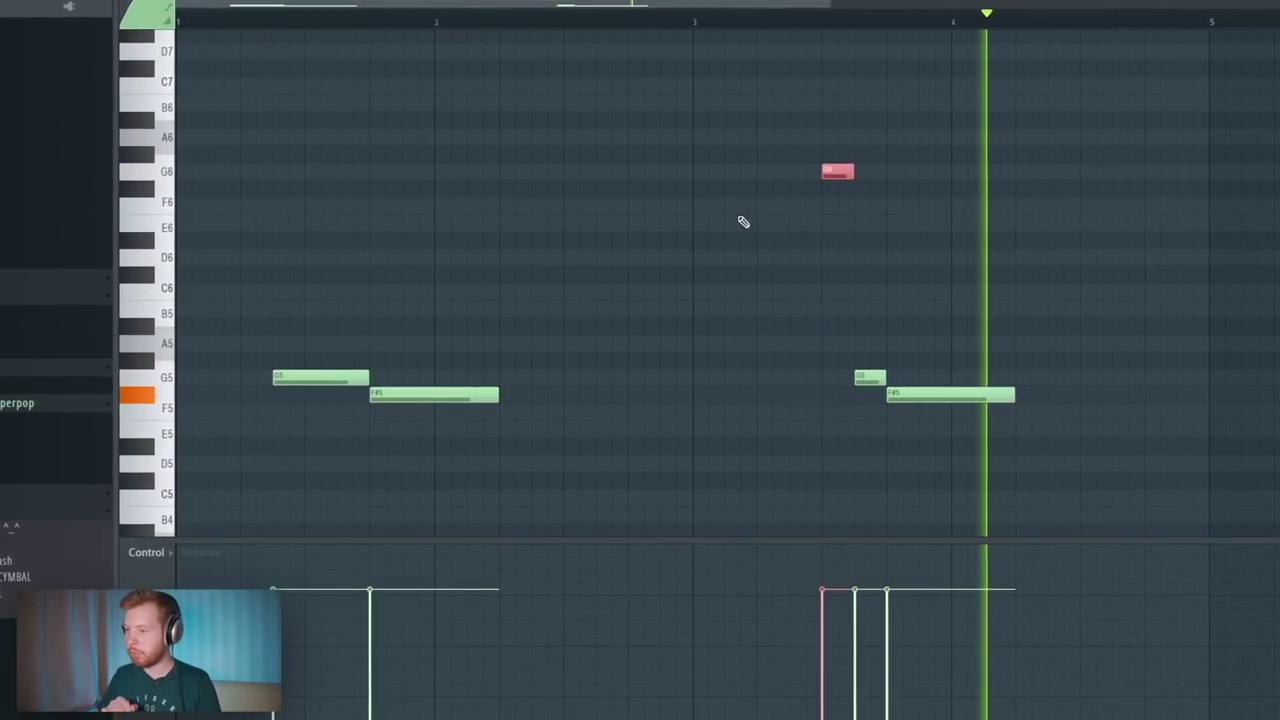
key(space)
key(F7)
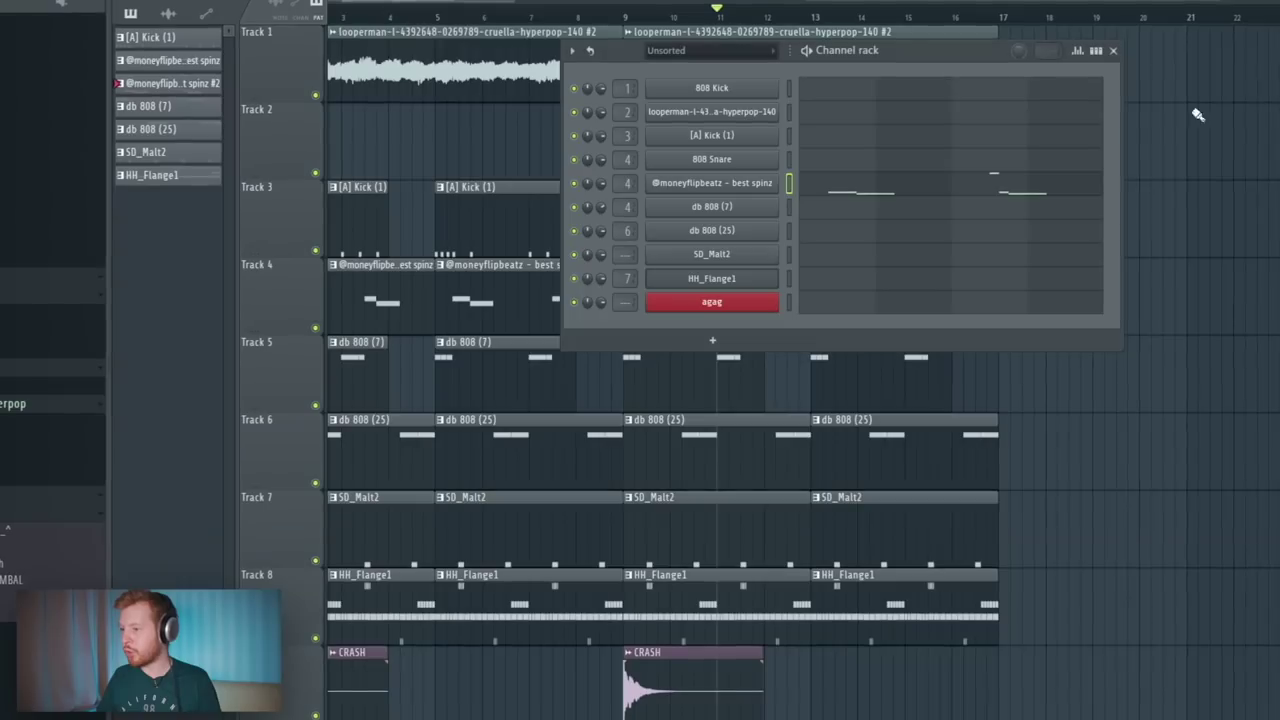
key(F6)
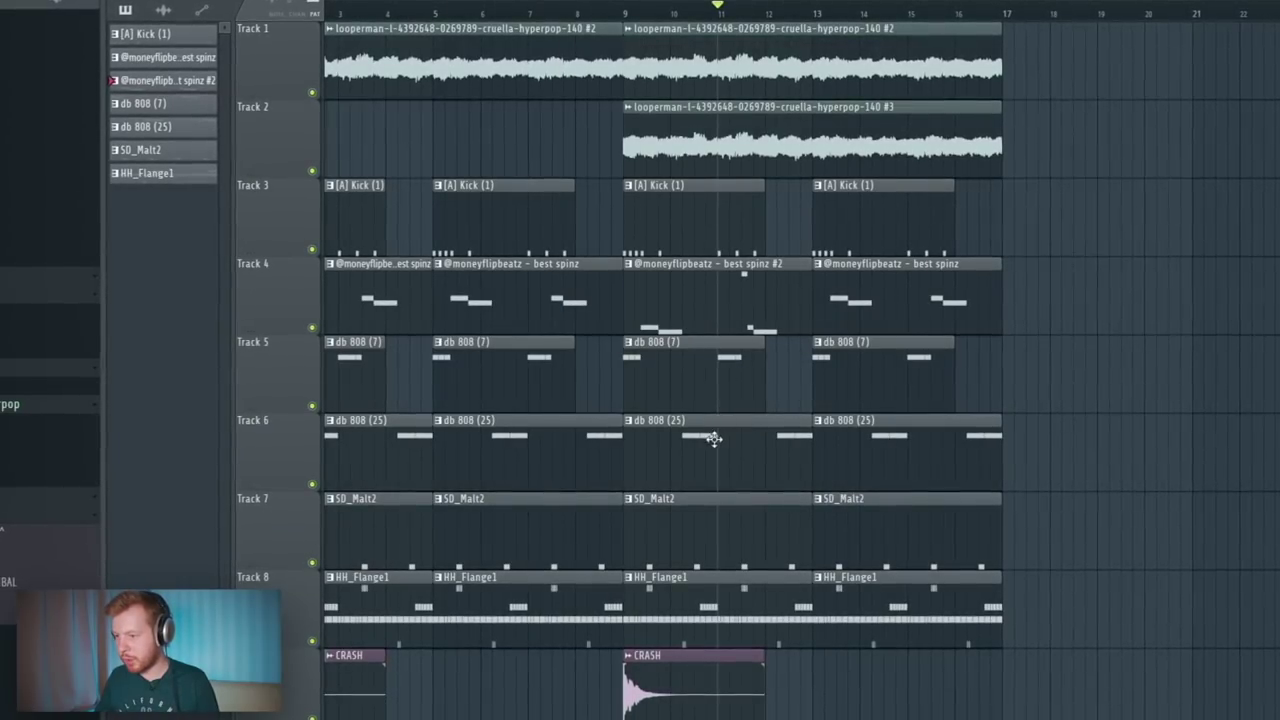
- Make the db 808 (25) clip at bar 9 on Track 6 unique and vary its closing notes with a short higher one
click(627, 421)
click(689, 527)
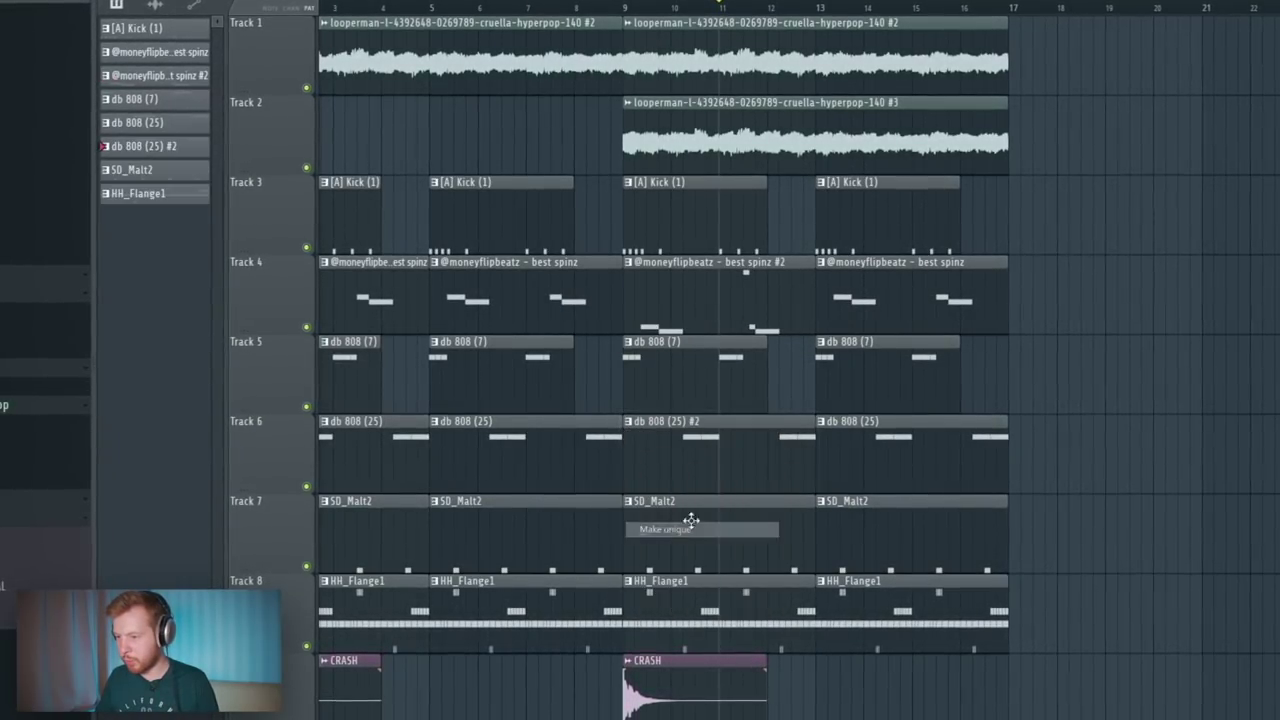
double_click(775, 464)
drag(613, 394, 629, 409)
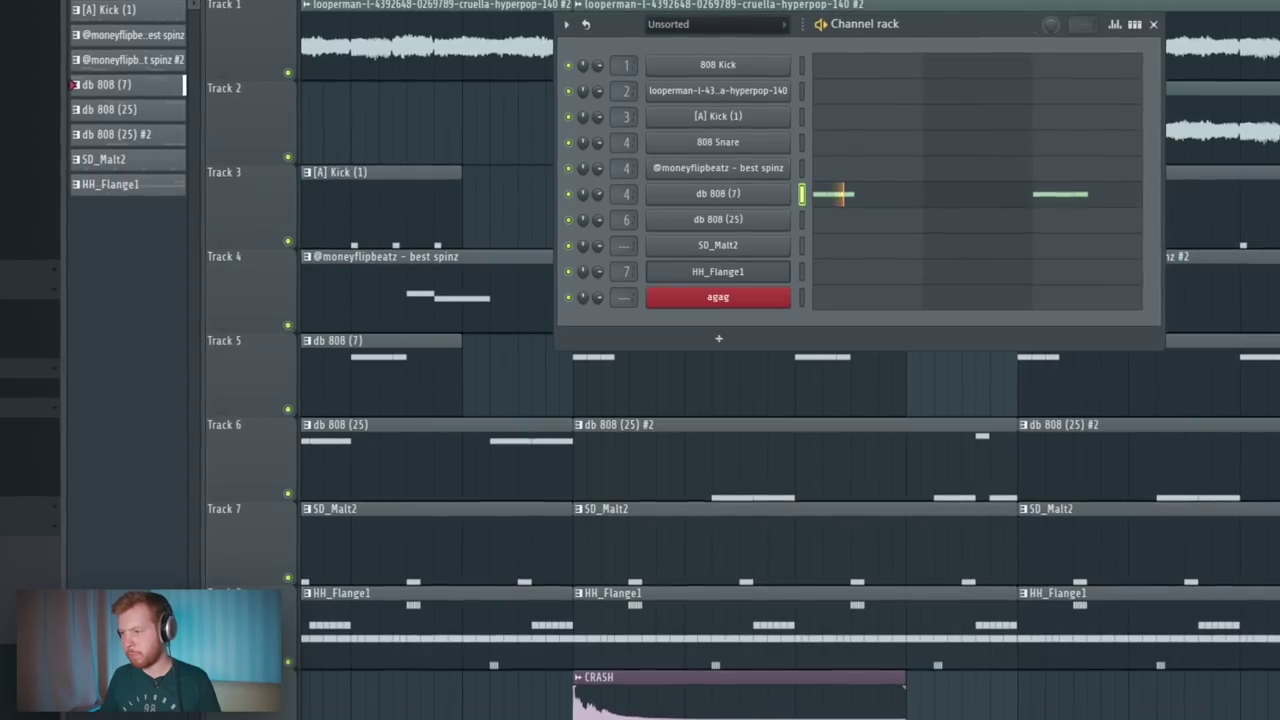
- Clone the db 808 (7) channel in the channel rack
right_click(800, 190)
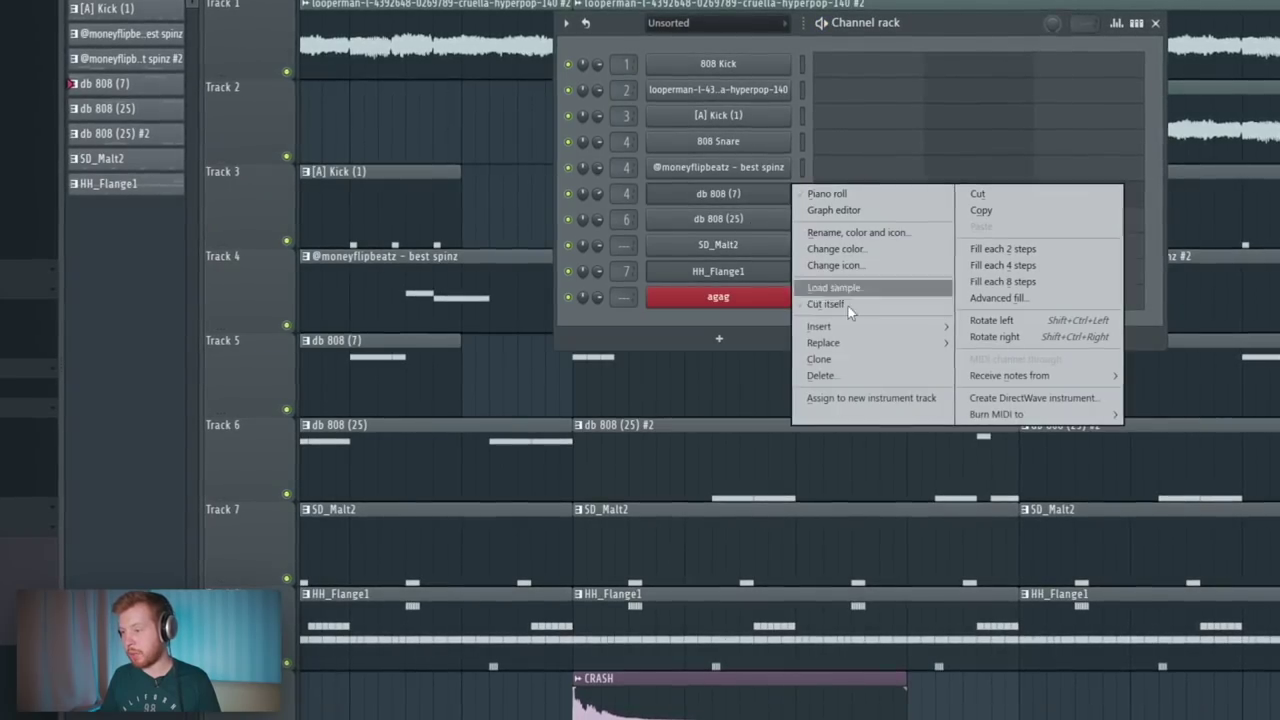
click(830, 358)
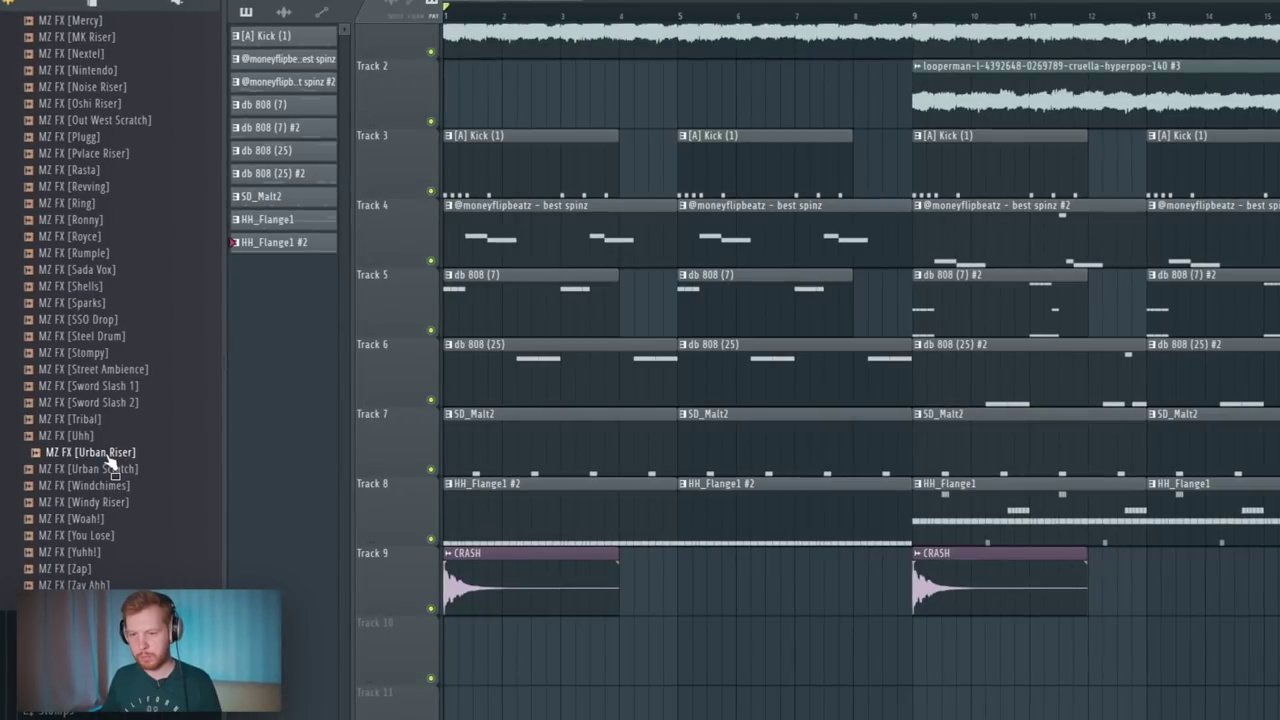
- Place the MZ FX [Urban Riser] sample on Track 10 ending at bar 9 and give it a long fade-in
drag(108, 460, 907, 668)
scroll(893, 678, up, 3)
scroll(906, 668, up, 5)
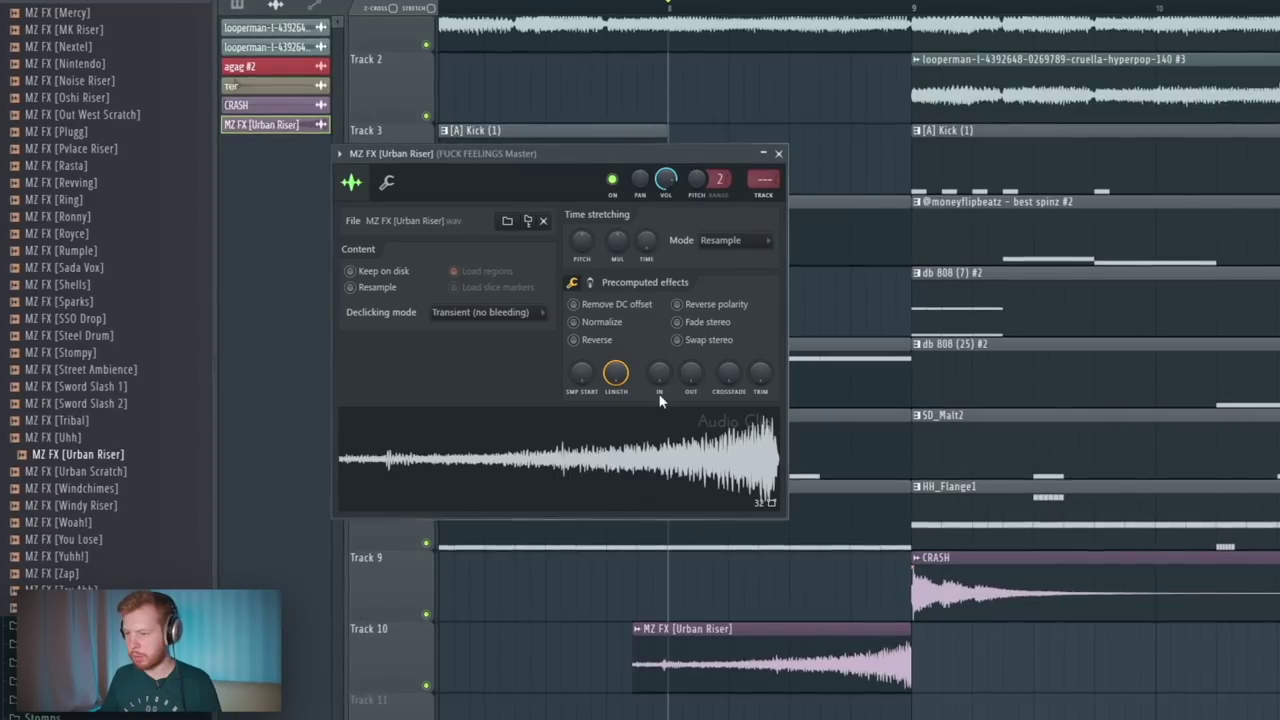
drag(659, 376, 660, 310)
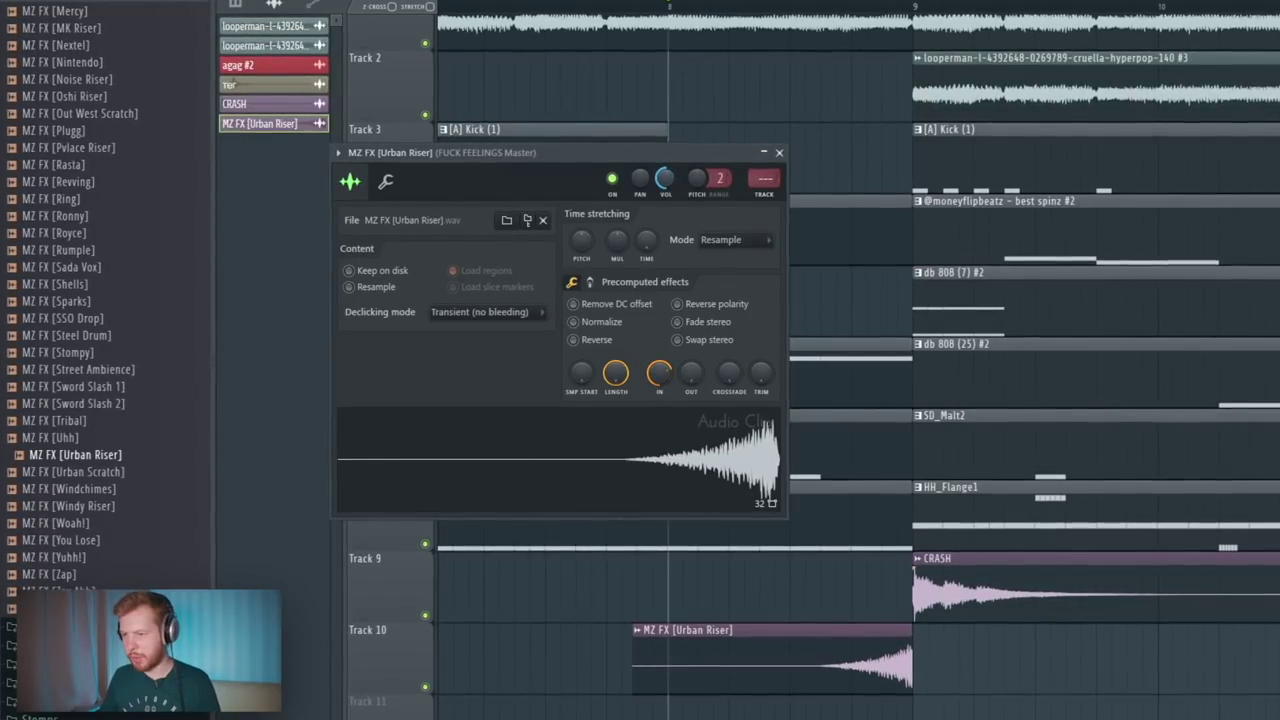
- Place the MZ FX [8 Bit Downer] sample from the FX folder on Track 12 ahead of bar 9
scroll(95, 380, up, 10)
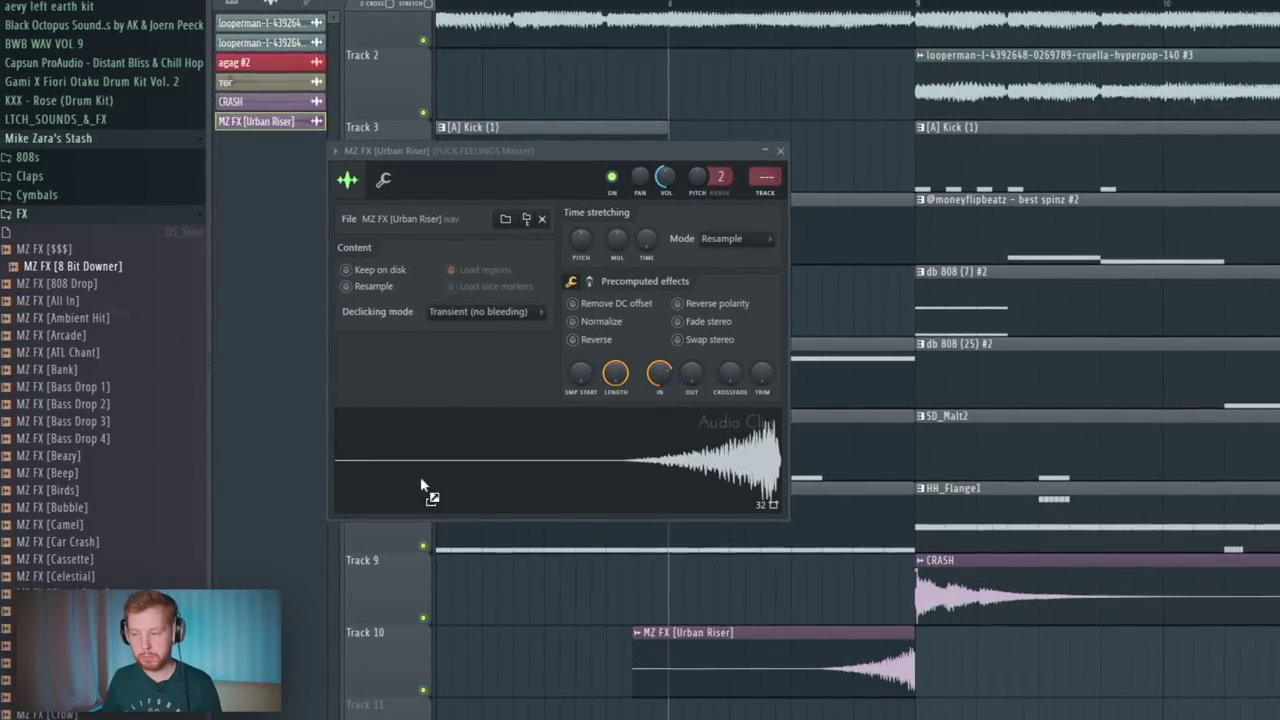
drag(421, 484, 683, 700)
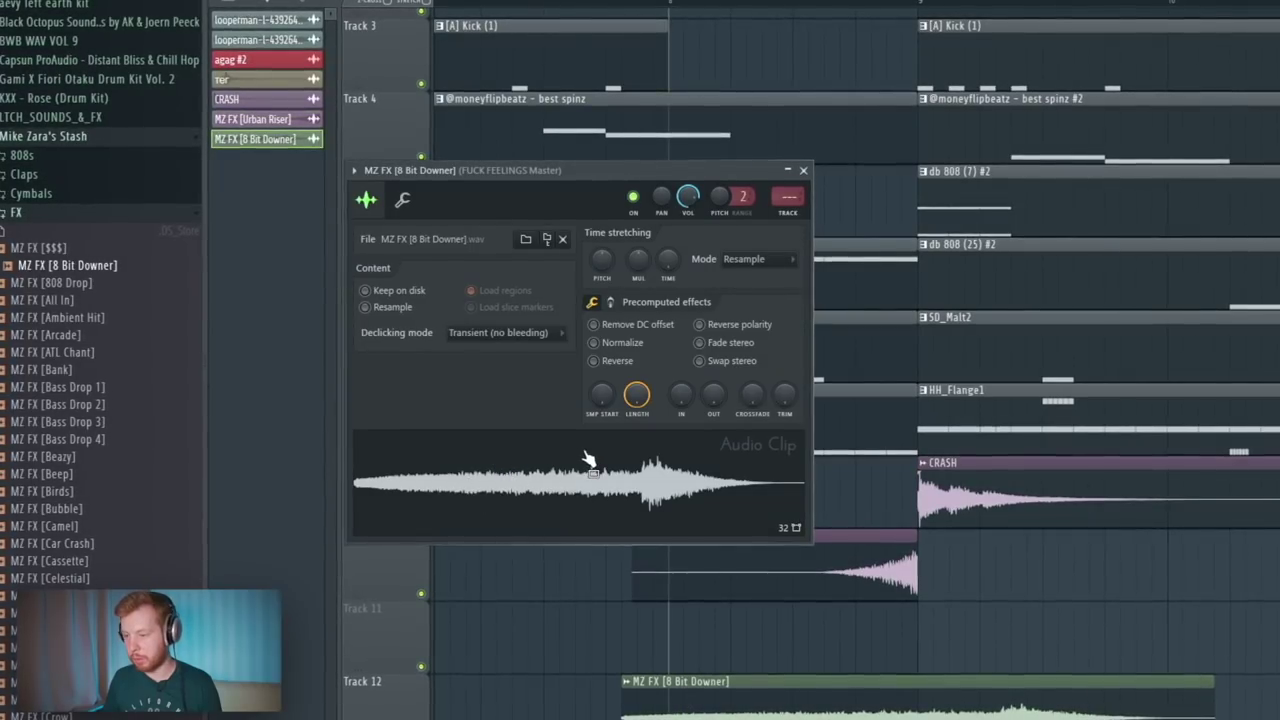
- Reverse and normalize the MZ FX [8 Bit Downer] sample with a fade-in, and fit its clip on Track 11 to end at bar 9
click(628, 364)
drag(681, 395, 681, 360)
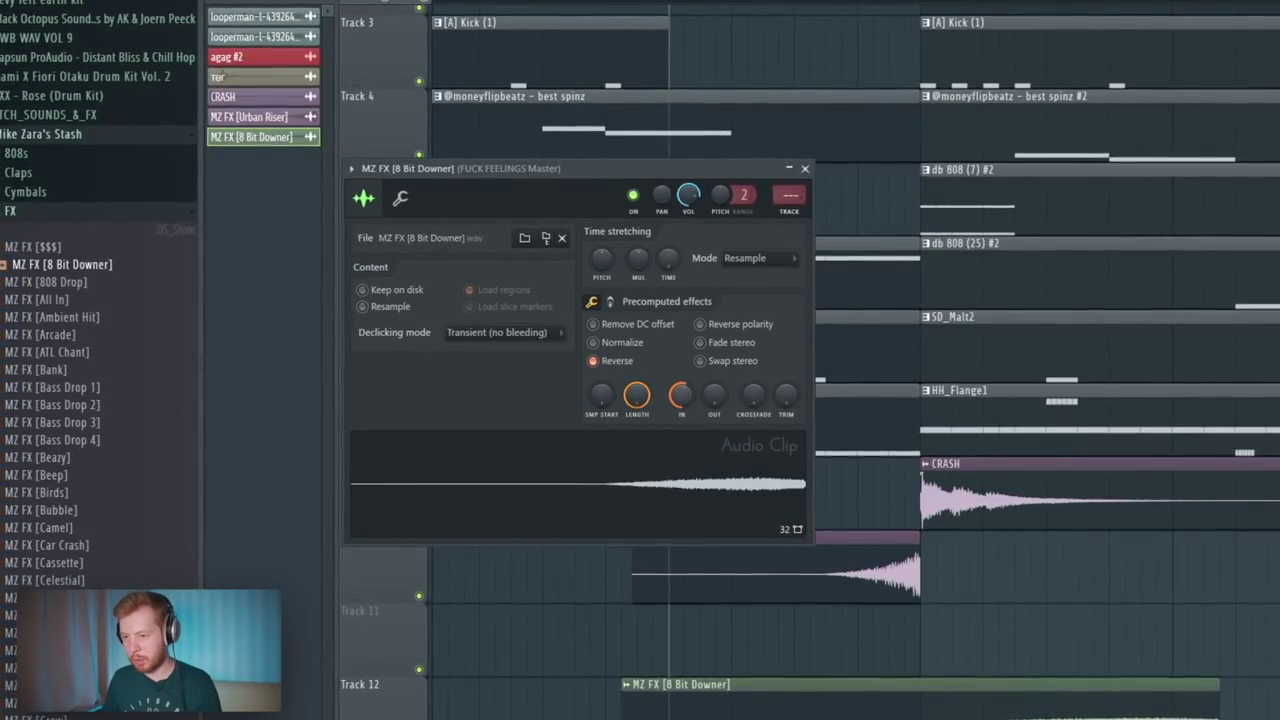
click(594, 342)
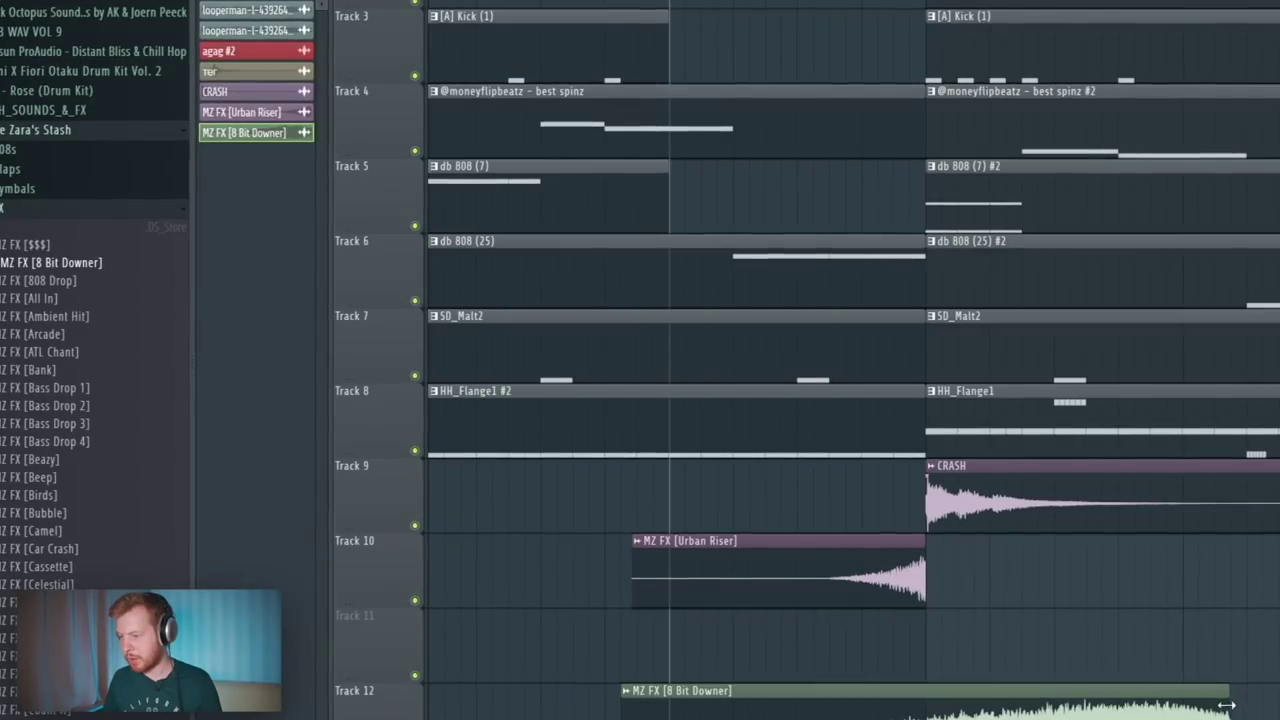
drag(1228, 715, 1129, 715)
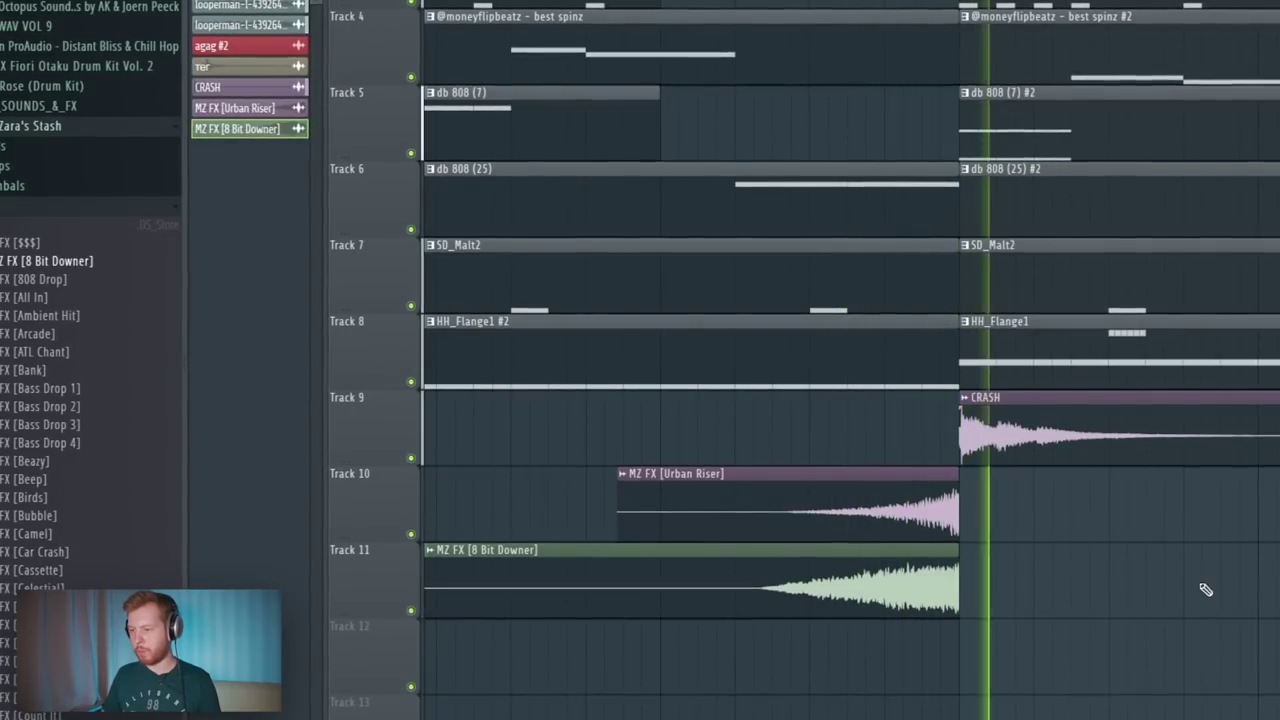
- Automate the volume of the MZ FX [8 Bit Downer] clip with rapid on-off steps leading up to bar 9 and play it back
click(561, 550)
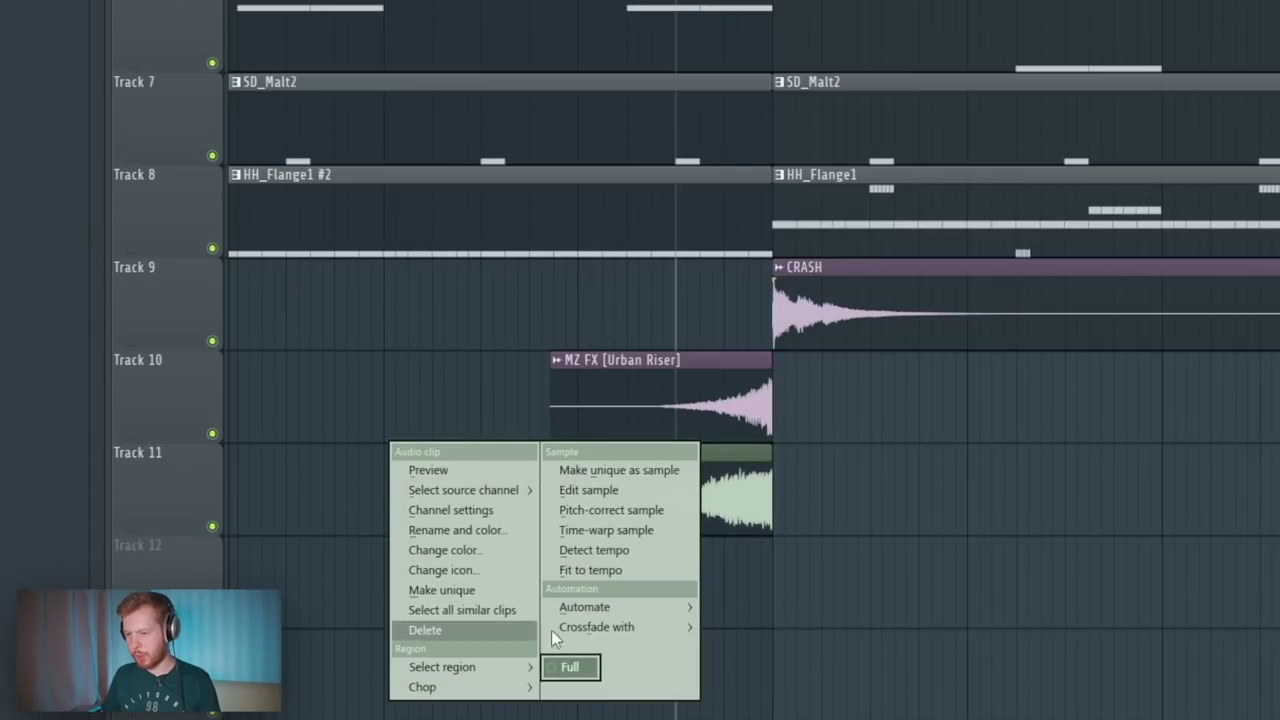
mouse_move(610, 608)
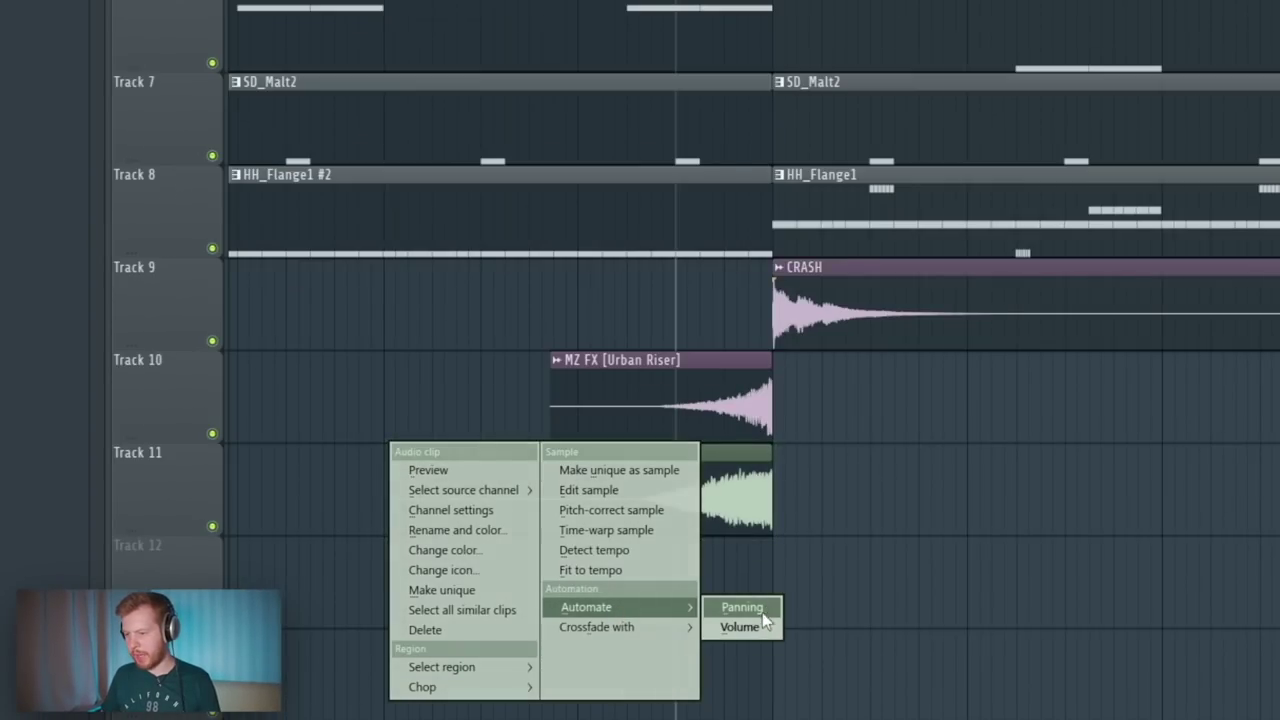
click(740, 628)
scroll(734, 636, up, 4)
drag(660, 606, 765, 578)
key(space)
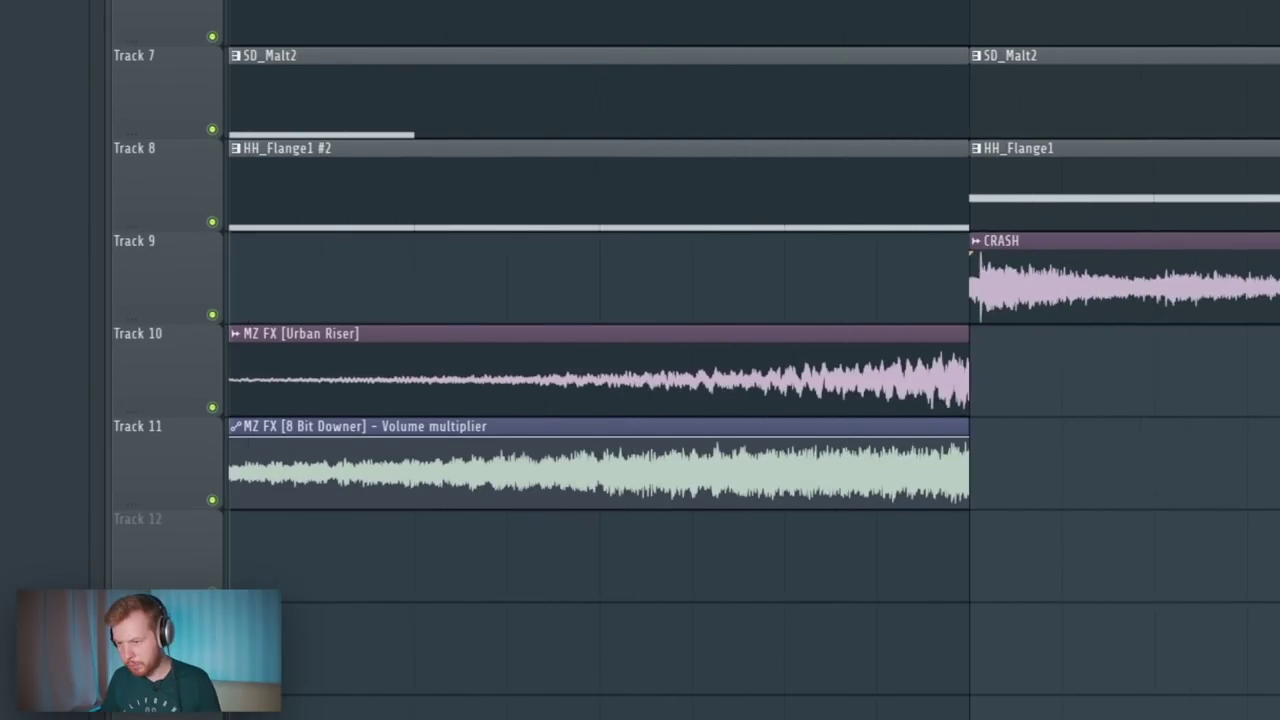
scroll(230, 615, up, 2)
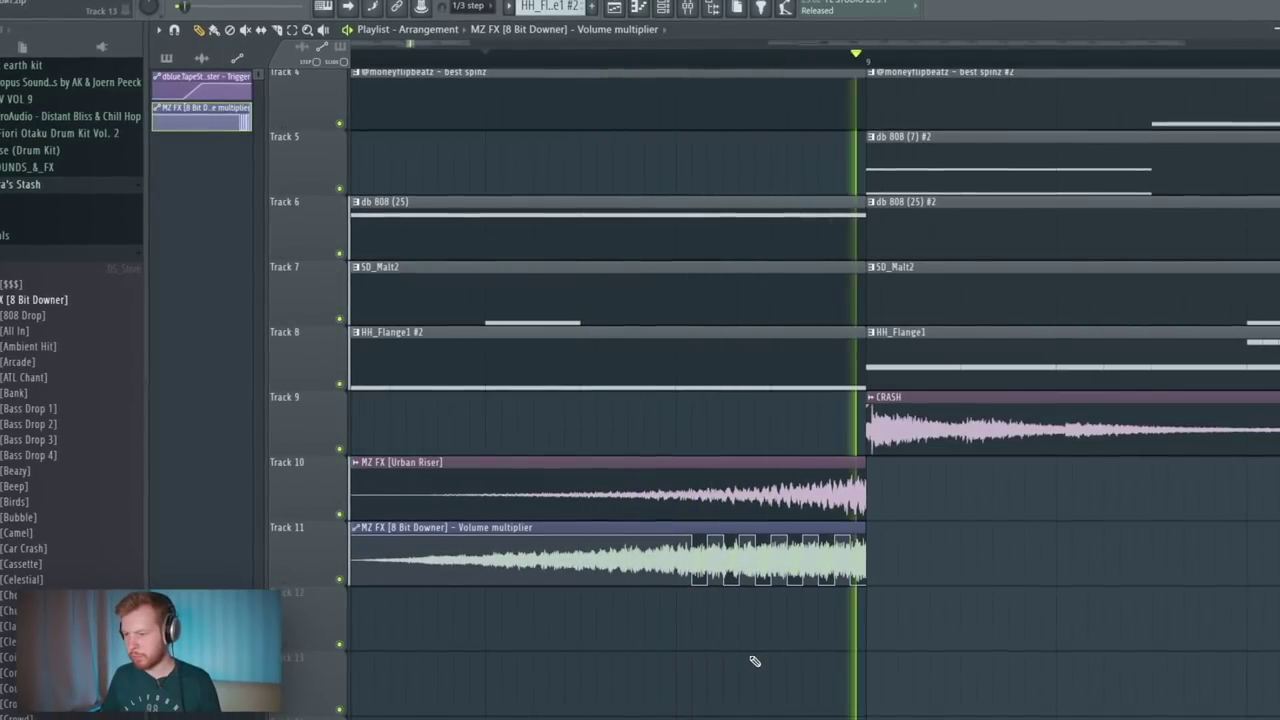
key(space)
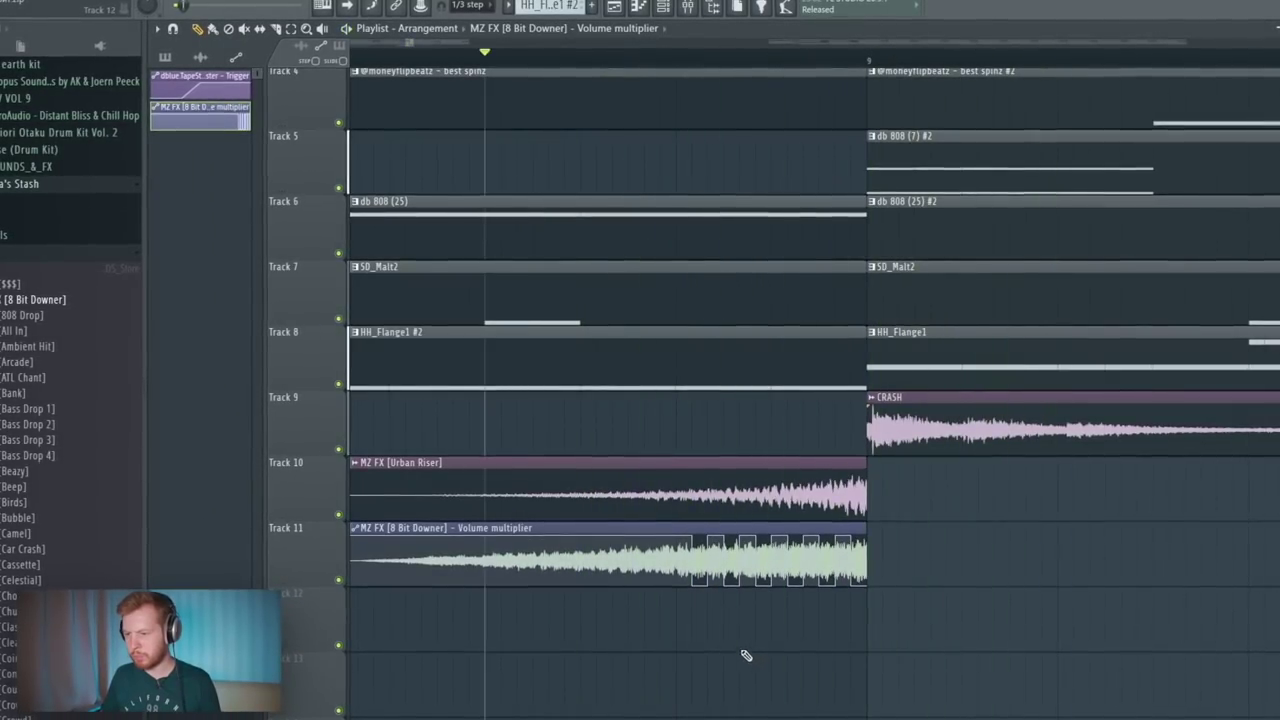
- Link the MZ FX [Urban Riser] volume multiplier to the MZ FX [8 Bit Downer] - Volume multiplier automation and play it back
click(303, 222)
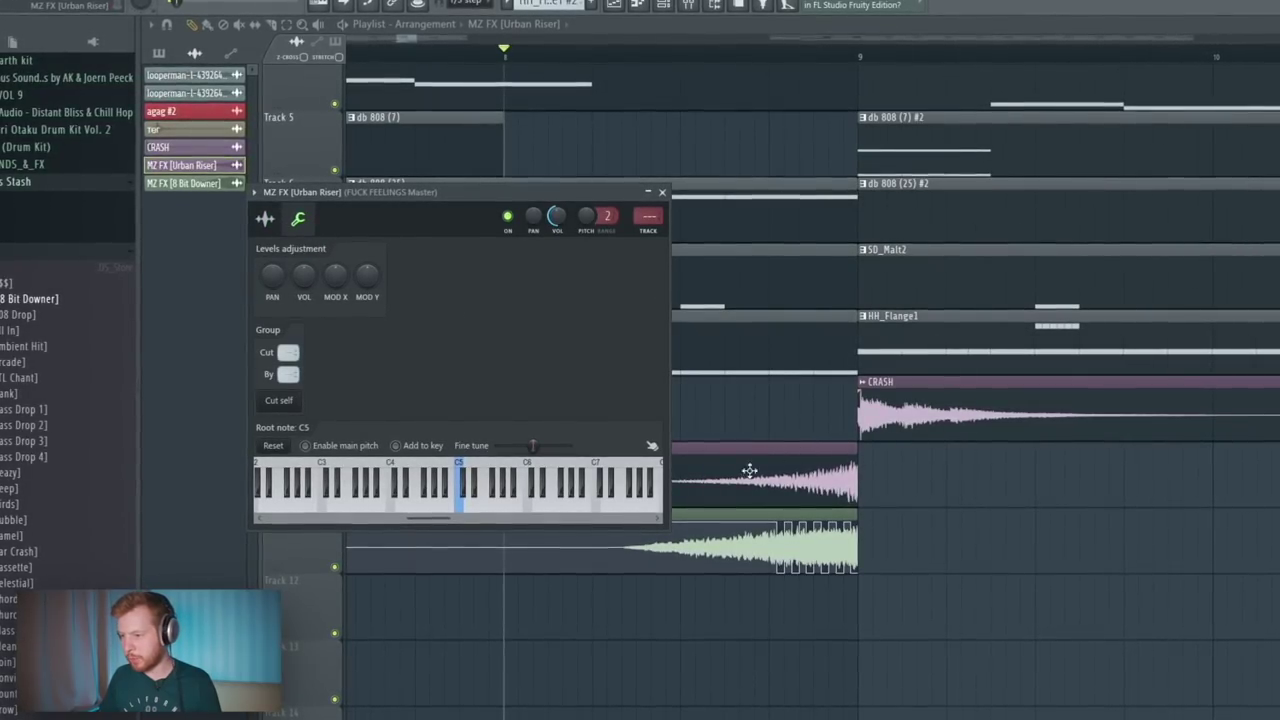
right_click(303, 276)
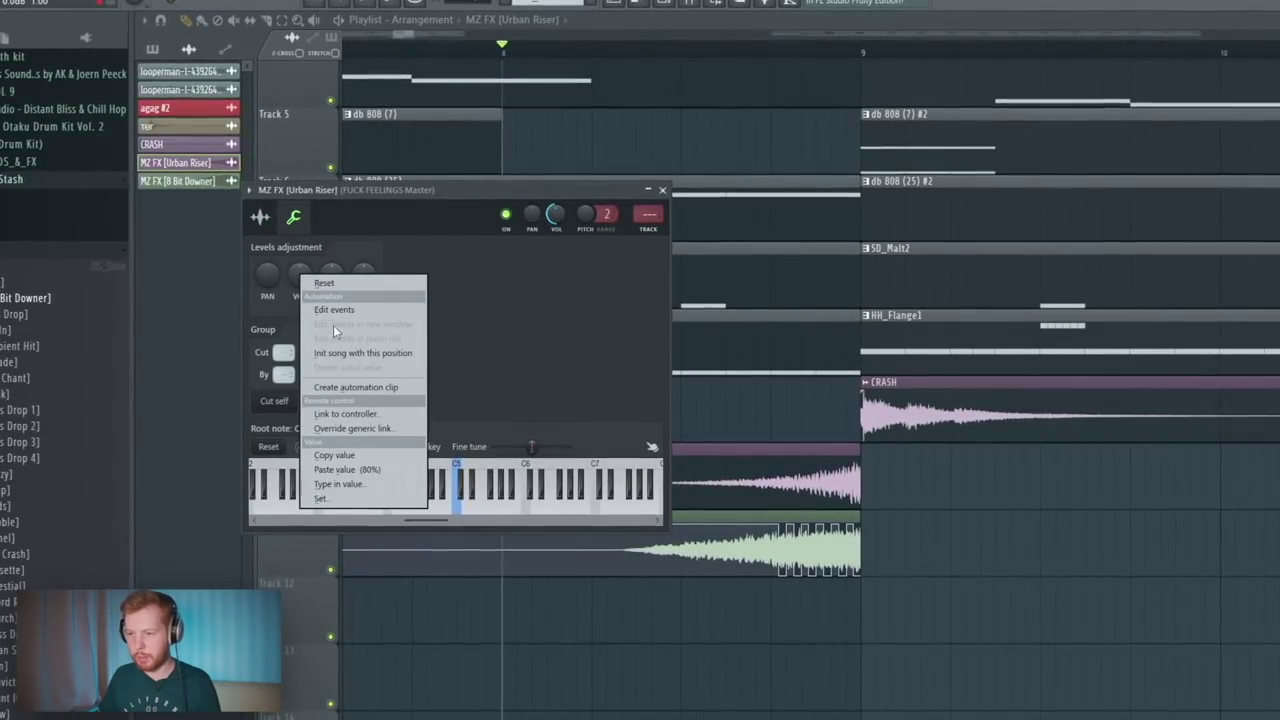
click(346, 413)
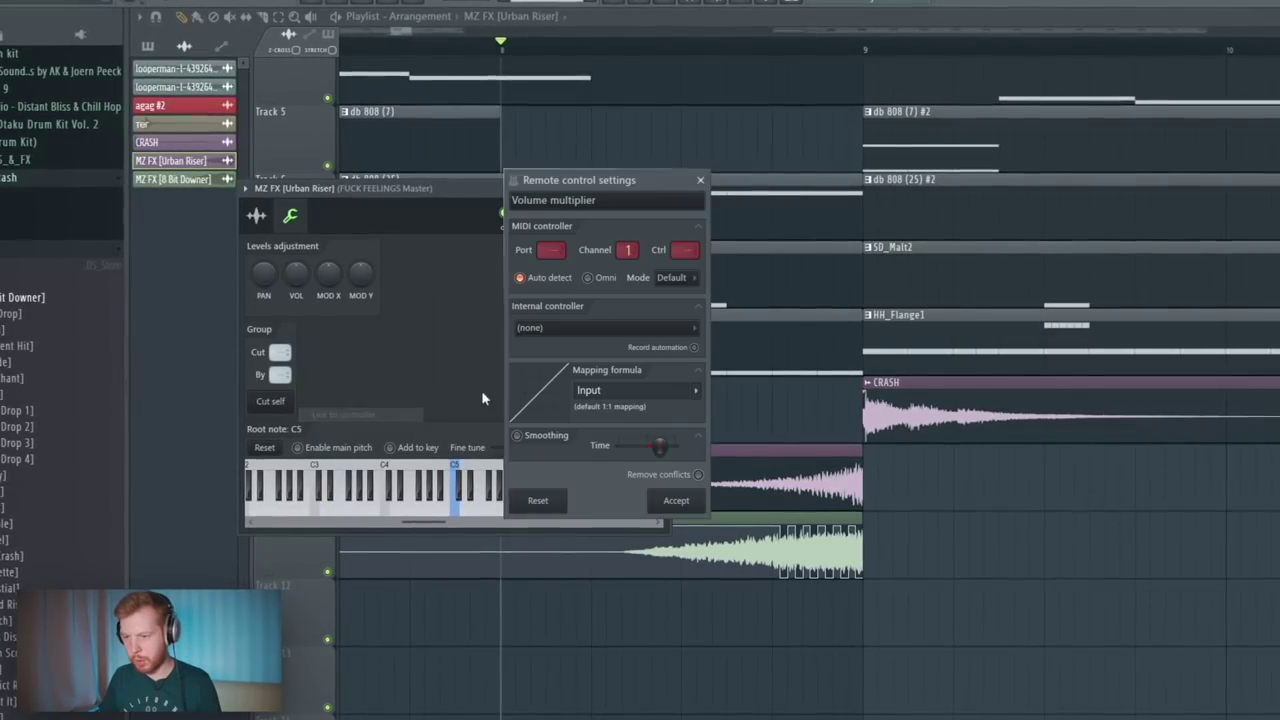
click(602, 330)
click(590, 374)
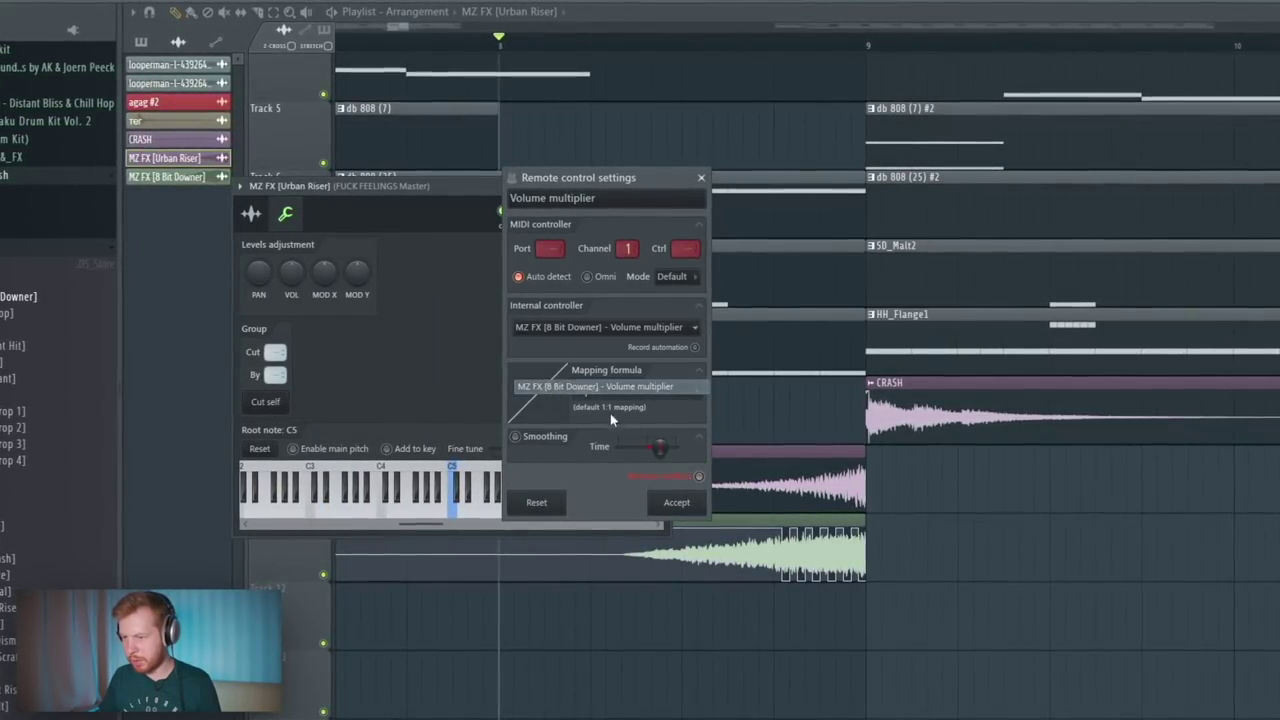
click(676, 505)
key(Escape)
key(space)
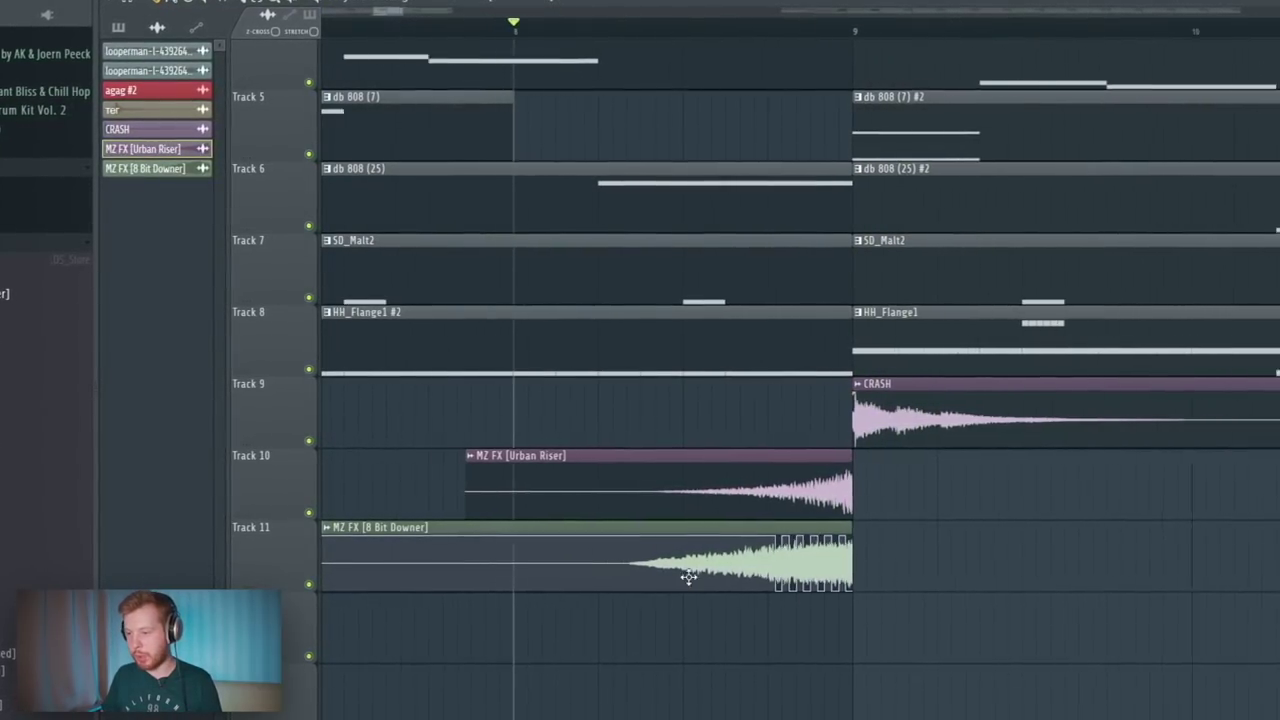
- Add JPEGMAFIA - PUFF DADDY SNARE from the SNARES folder of !dgbladerene hyperpop to the channel rack
scroll(689, 577, down, 2)
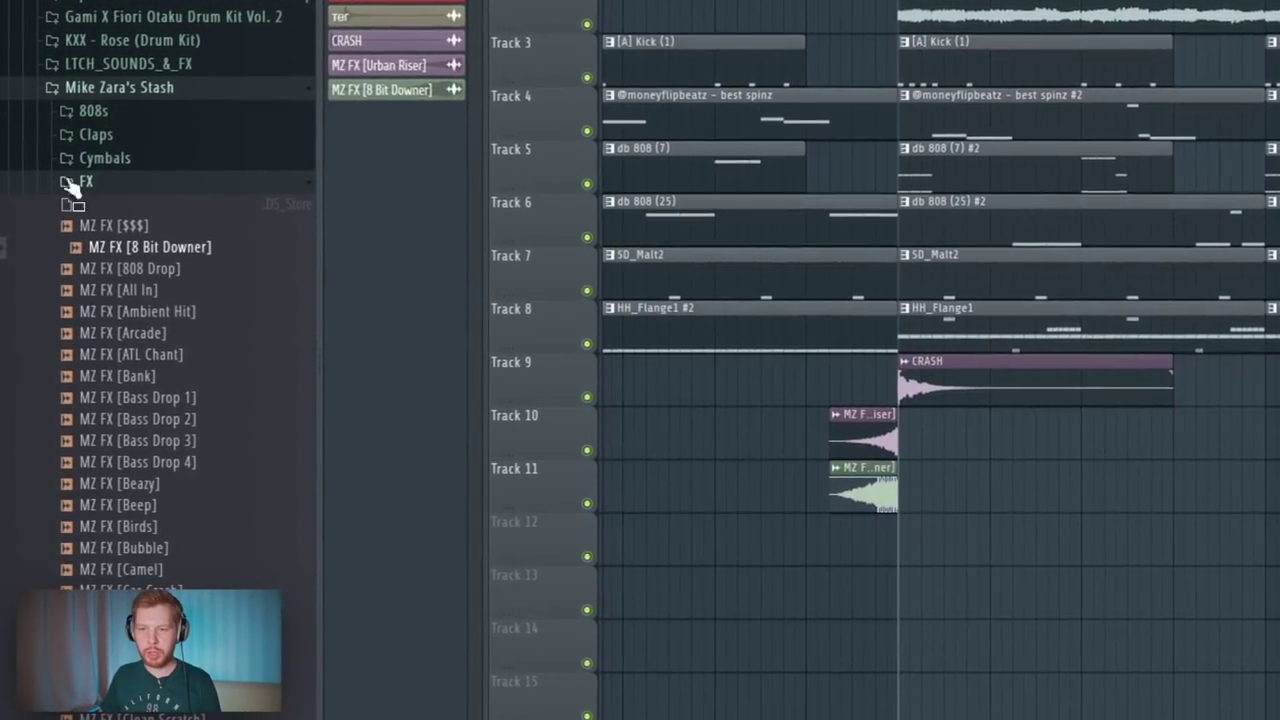
click(98, 88)
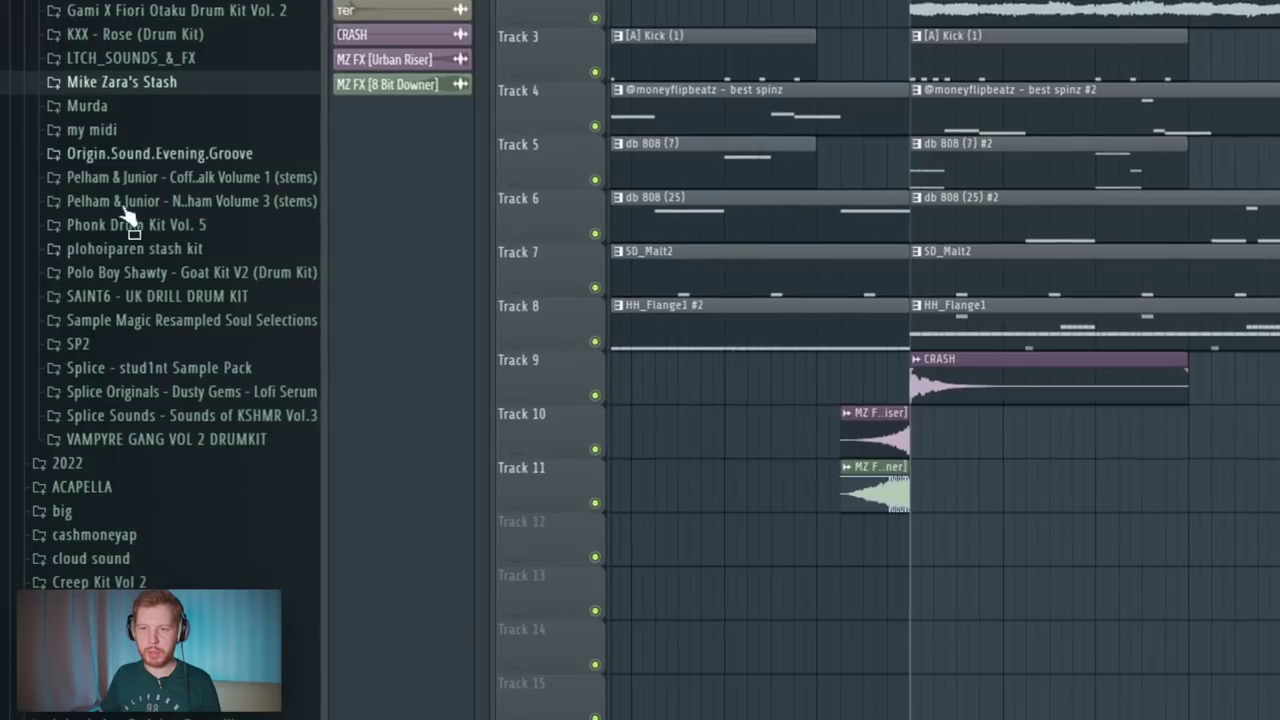
scroll(132, 226, up, 4)
click(150, 111)
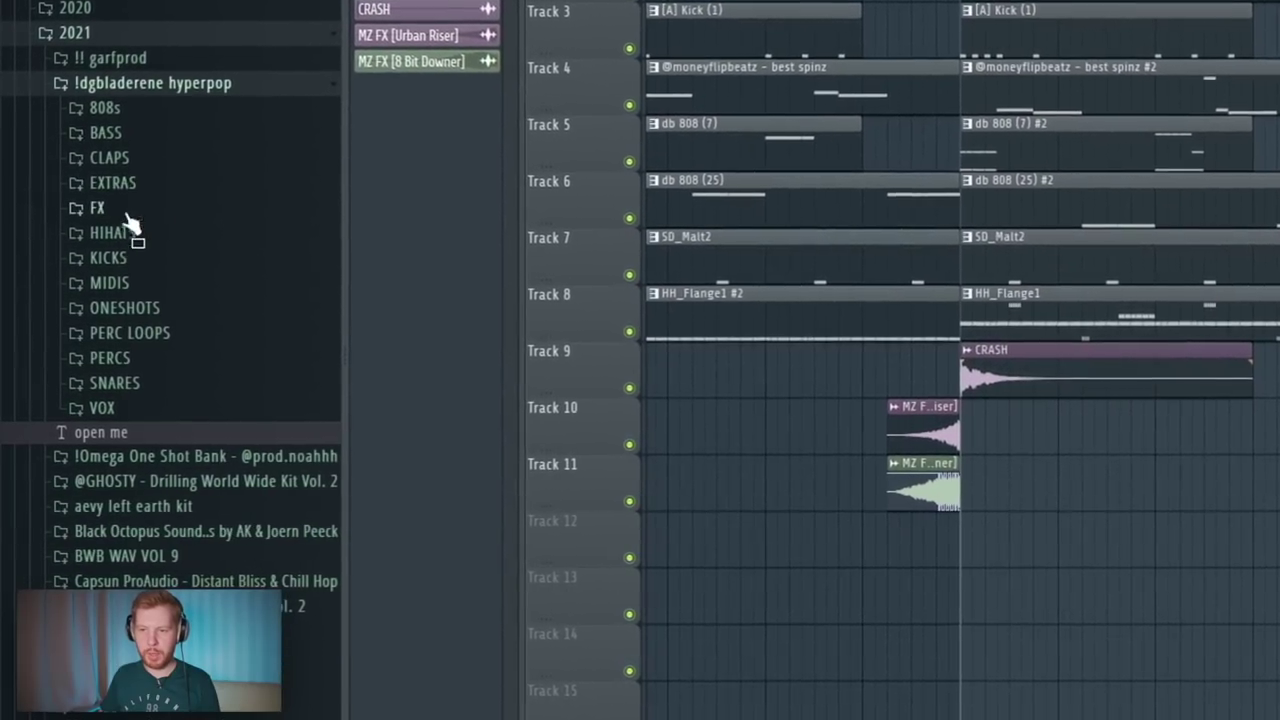
click(160, 384)
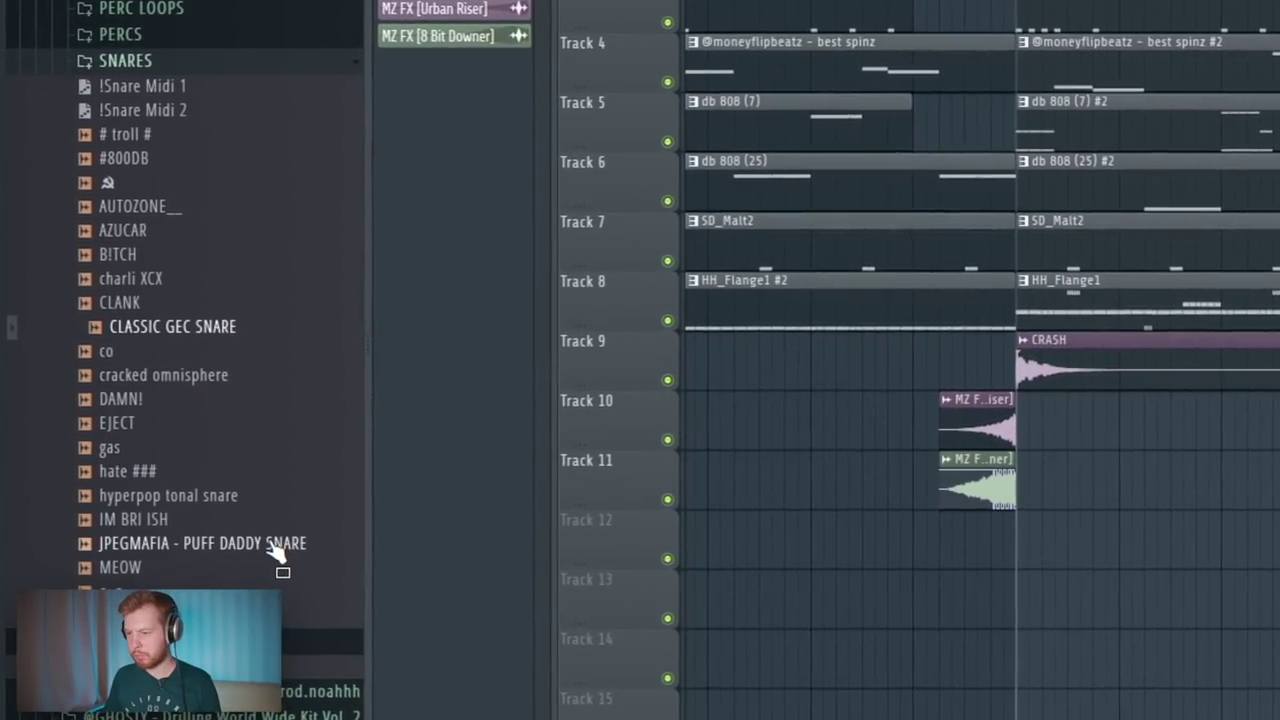
key(F6)
drag(207, 550, 1250, 226)
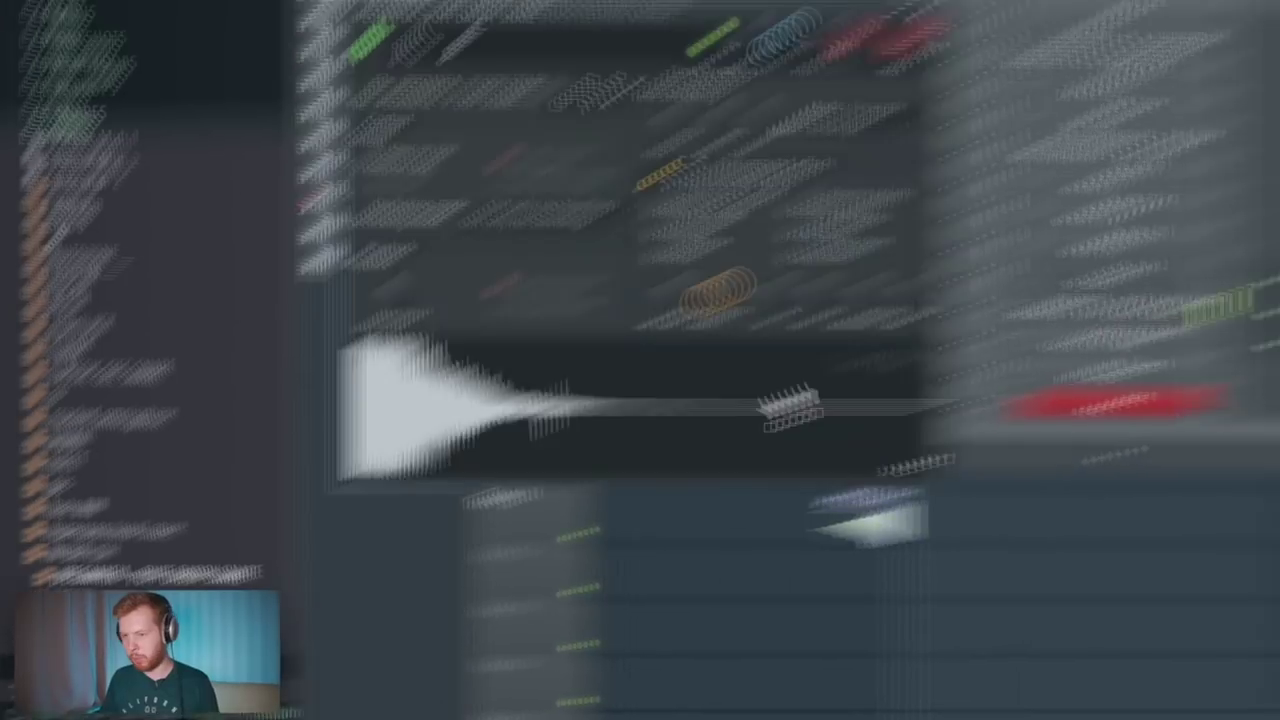
- Shorten the JPEGMAFIA - PUFF DADDY SNARE sample with a fade-out, and adjust the CLASSIC GEC SNARE sample's envelope
drag(576, 355, 576, 398)
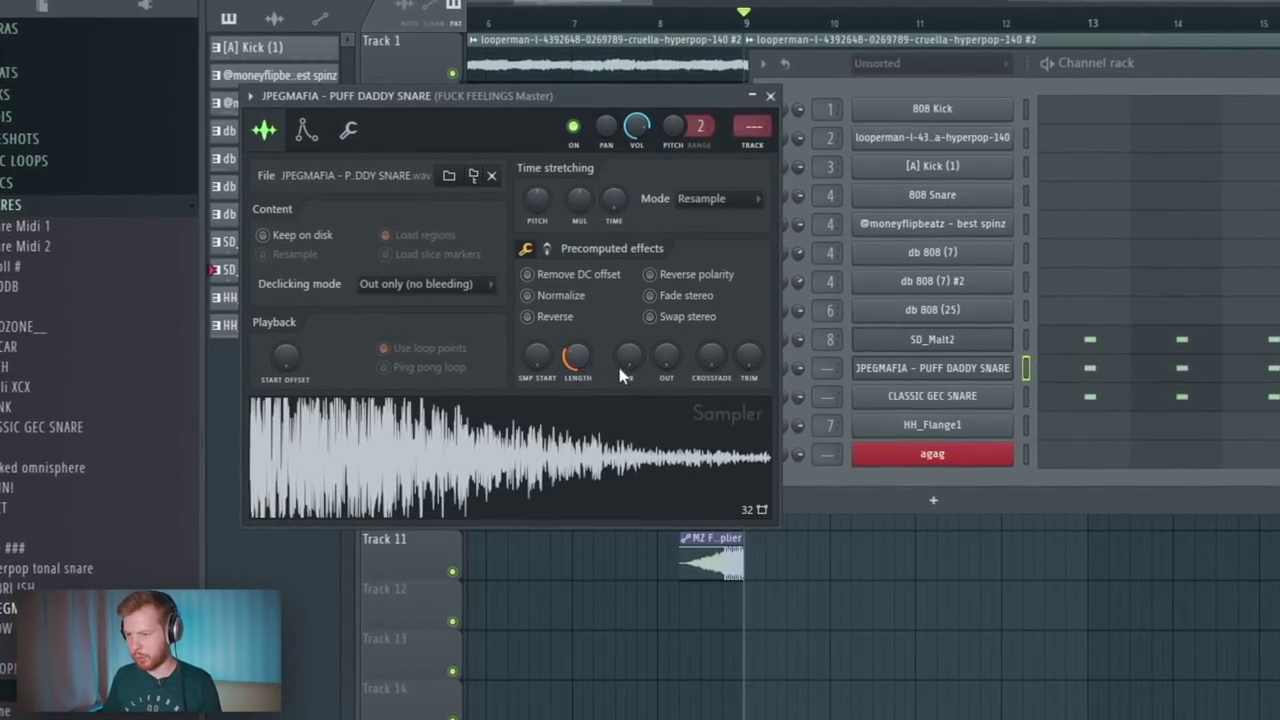
drag(666, 357, 666, 332)
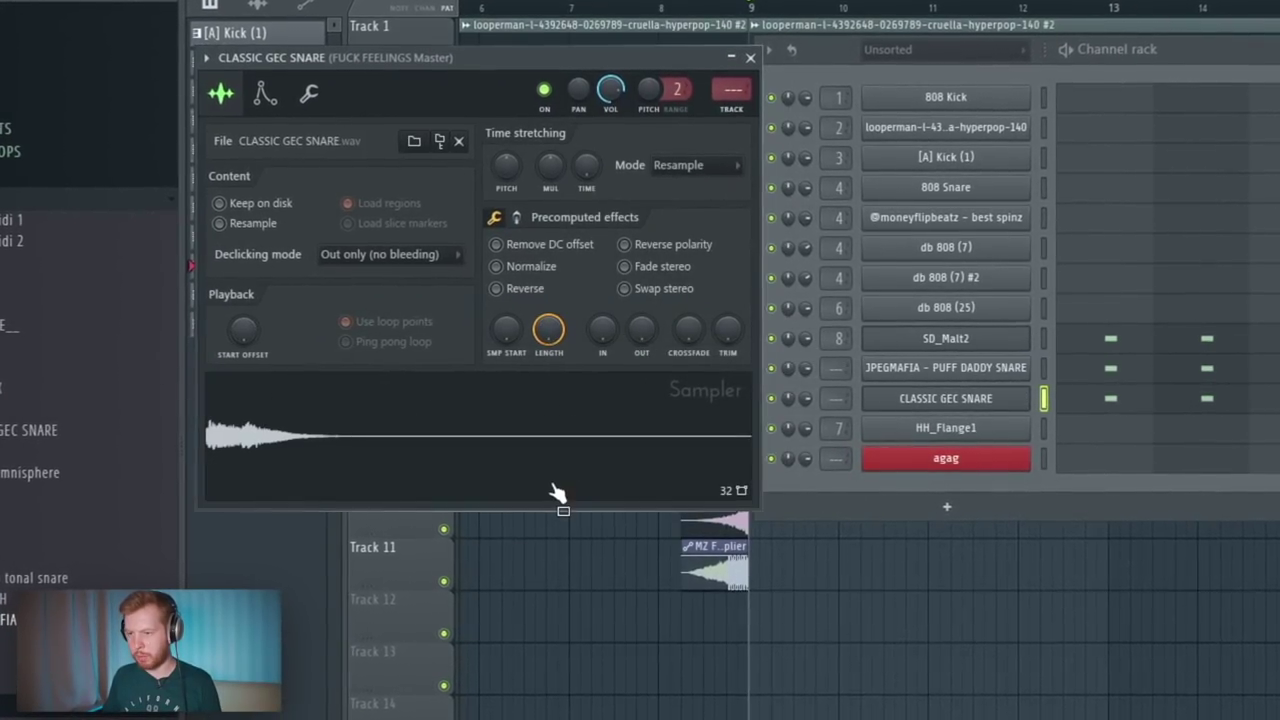
drag(631, 345, 626, 360)
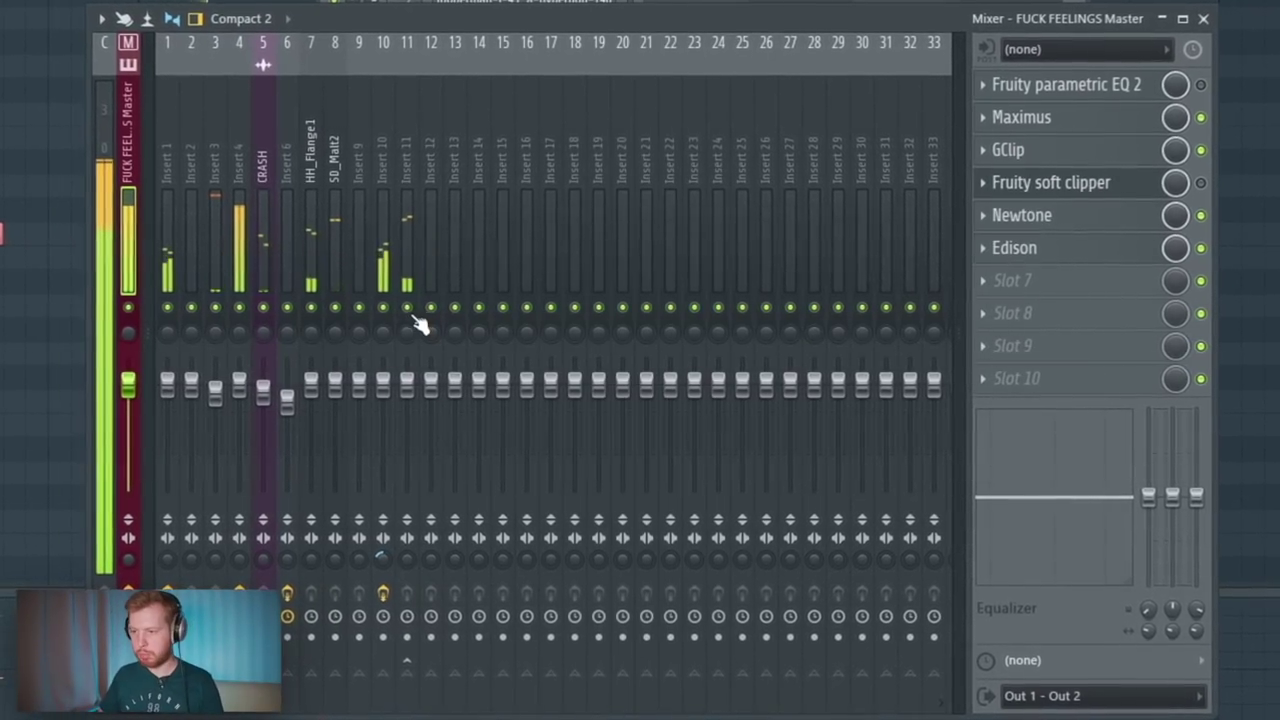
- Chop the looperman loop #3 on Track 2 into short slices from bar 17 and set its declicking mode to a bleeding option
drag(594, 277, 703, 277)
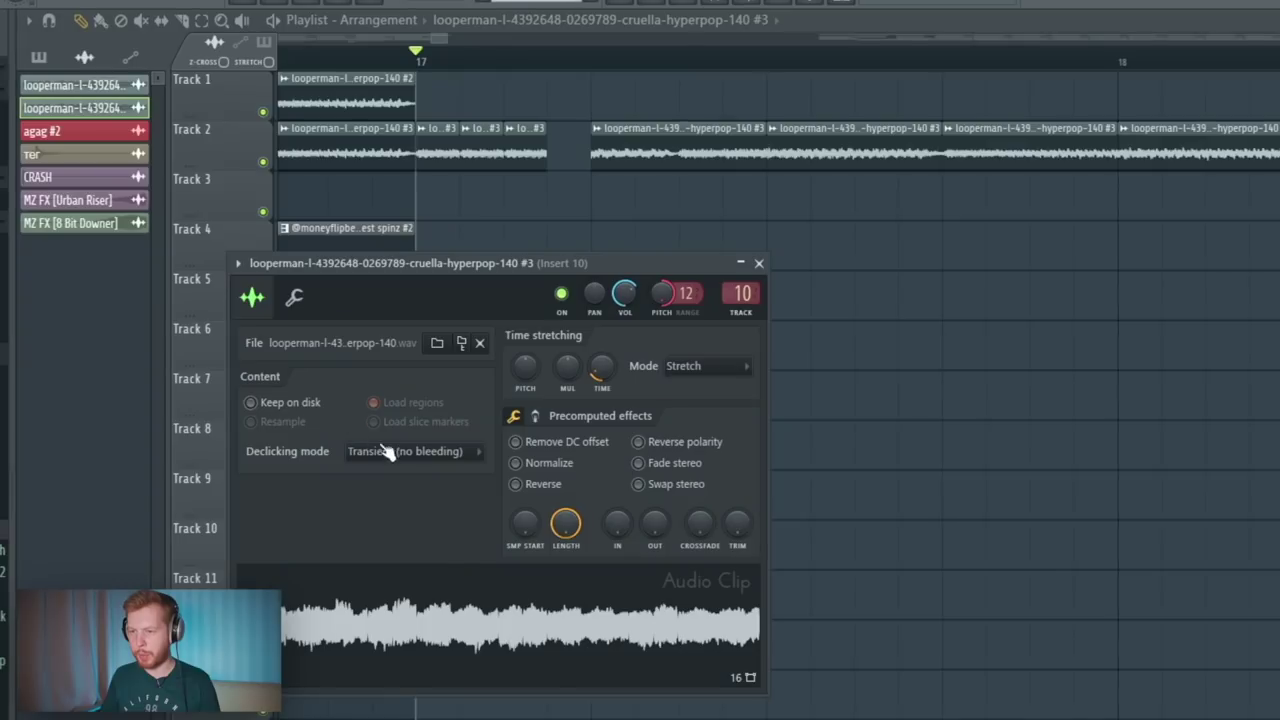
click(400, 449)
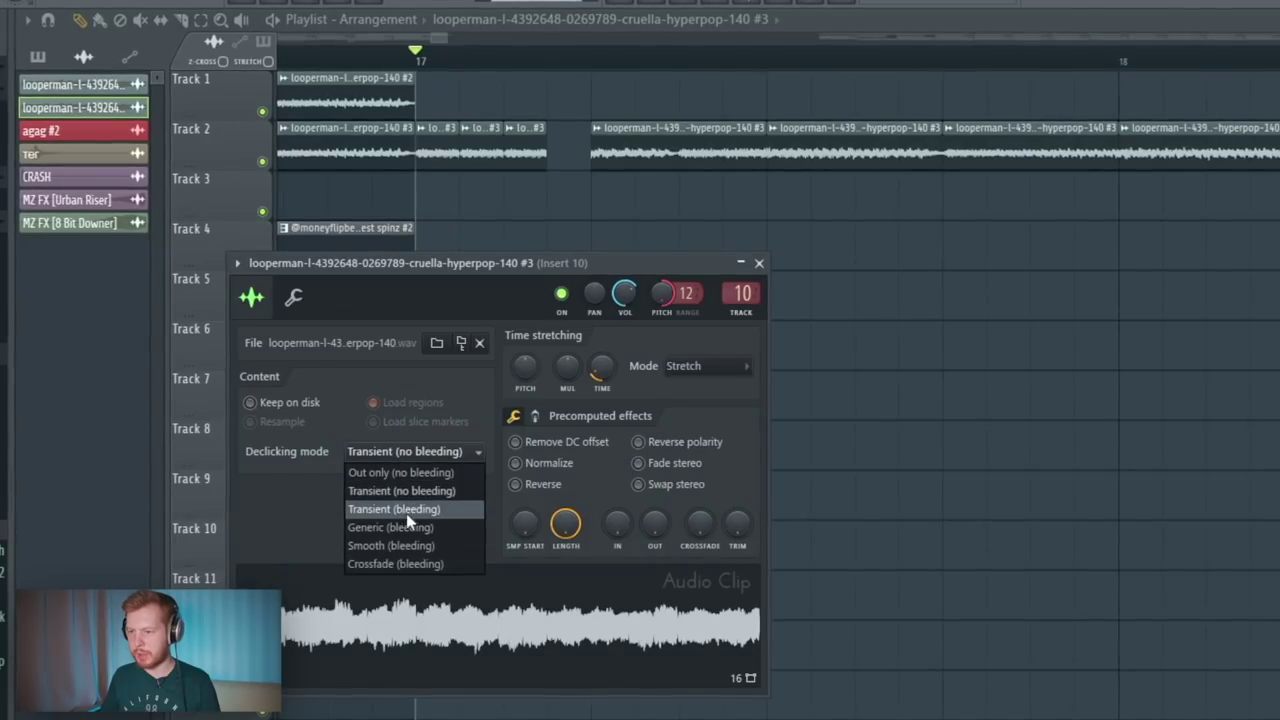
click(414, 523)
drag(611, 306, 472, 300)
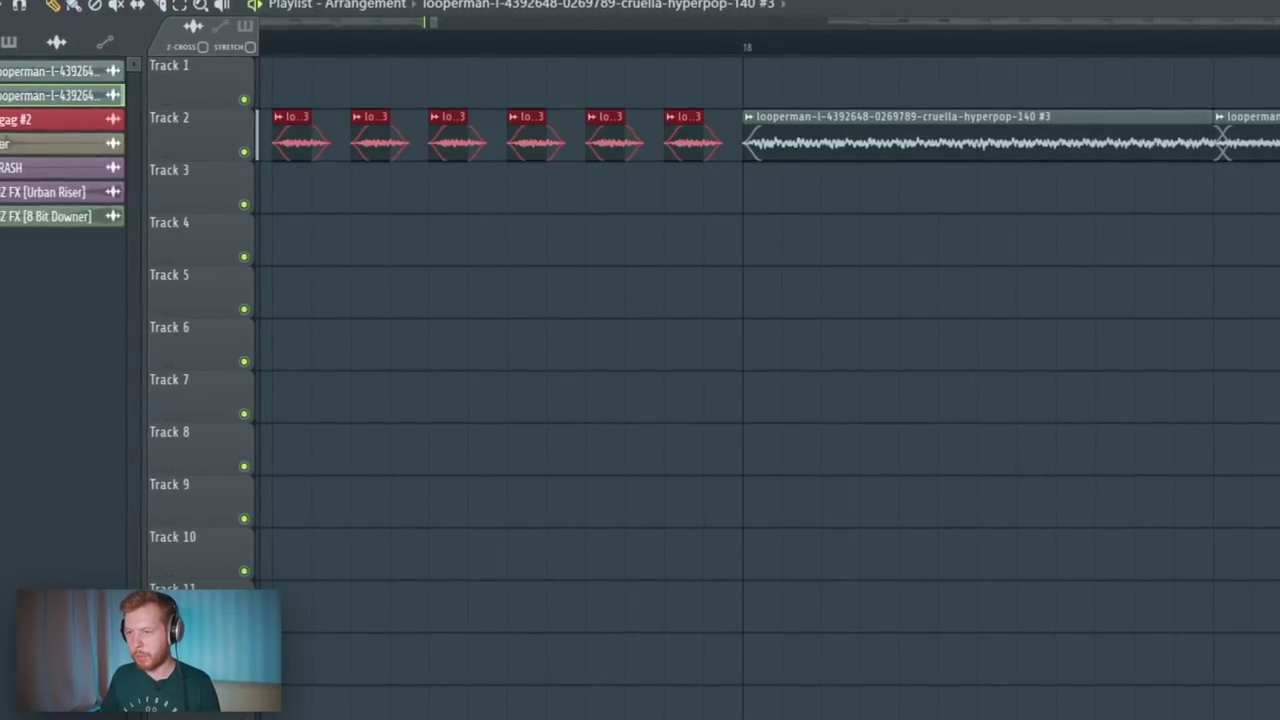
- Play back the chopped loop around bar 18 and remove the short extra slice from Track 3
key(space)
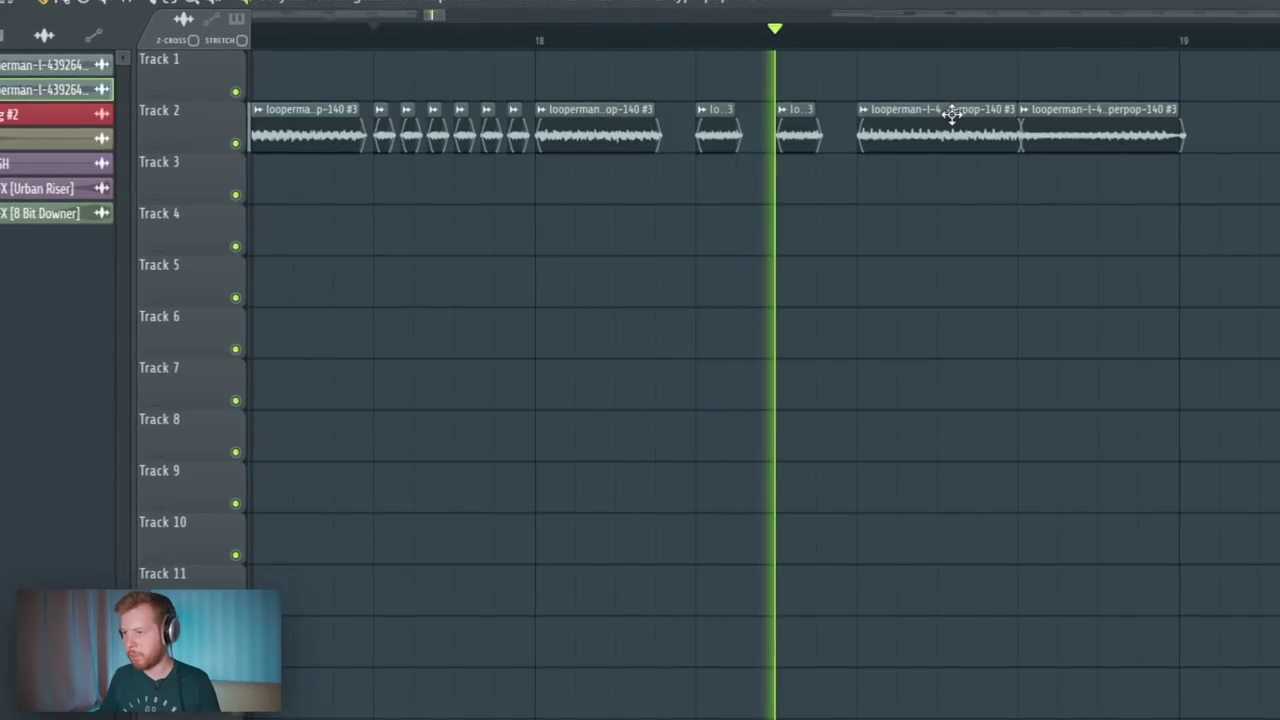
key(space)
key(space)
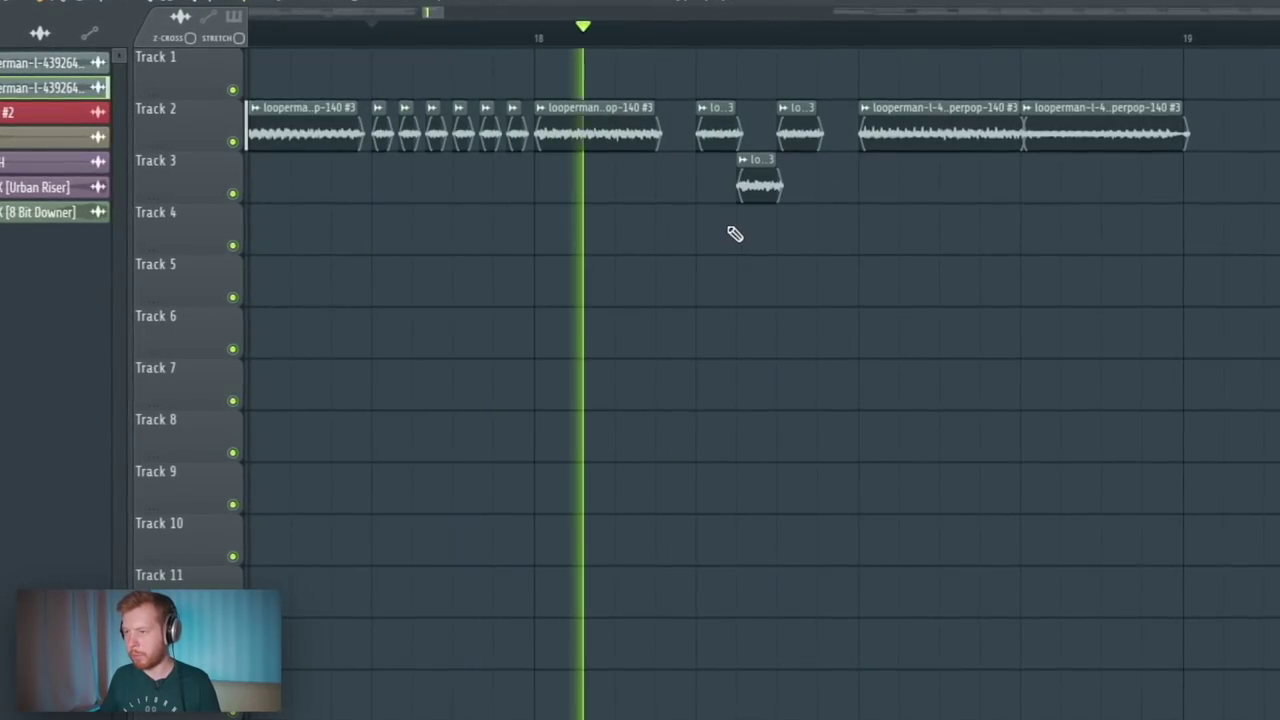
right_click(764, 198)
key(space)
key(space)
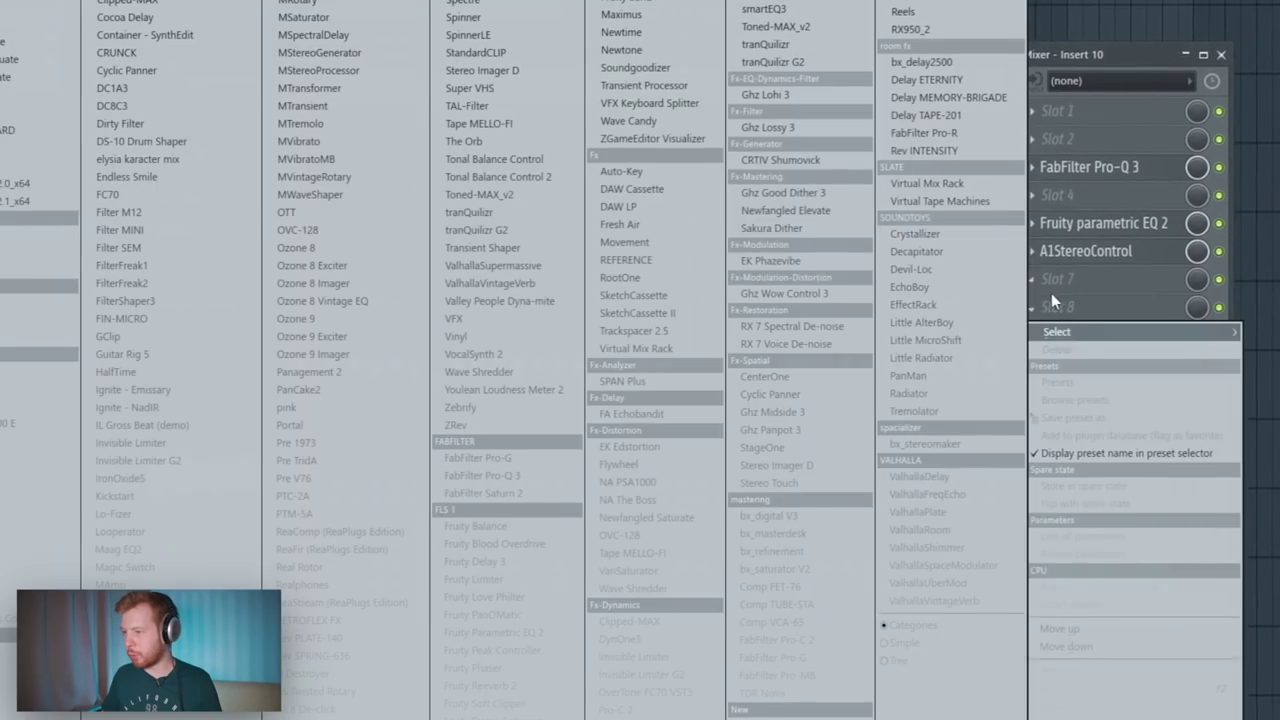
- Load Looperator in slot 8 of Insert 10 and try the Reverse presets Anaconda, From The Back and Large Reverse
click(119, 531)
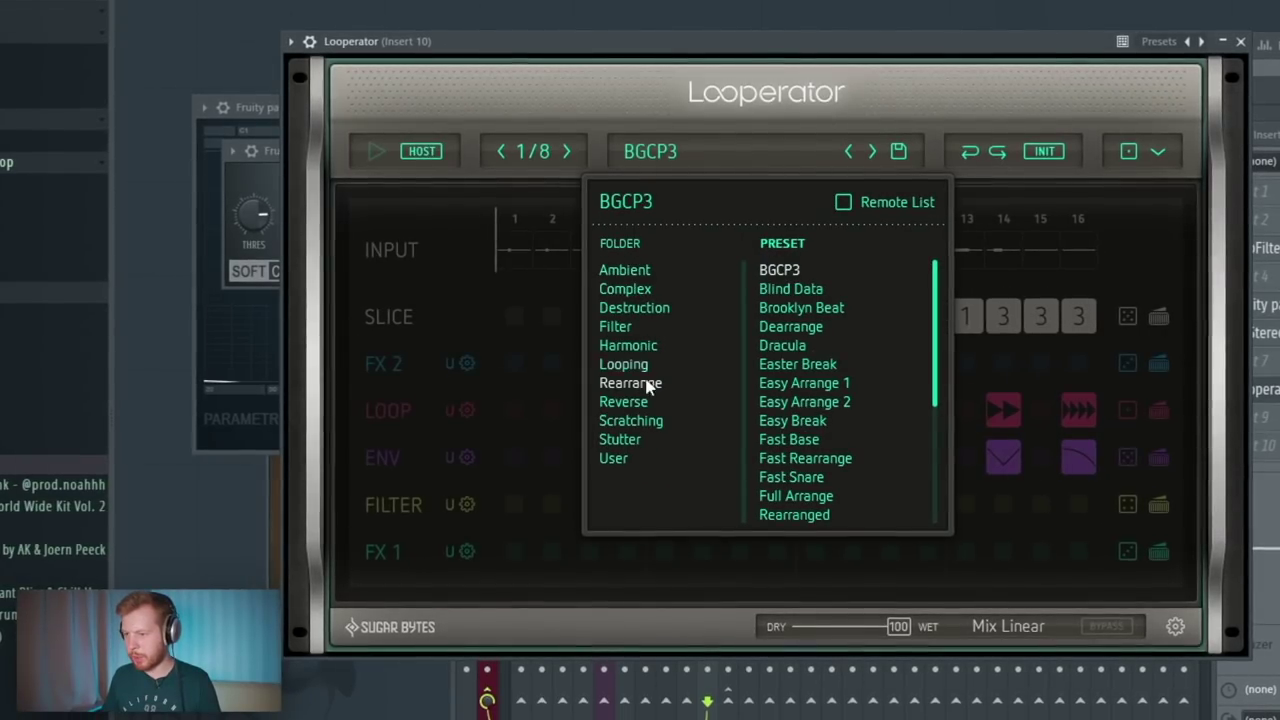
click(634, 404)
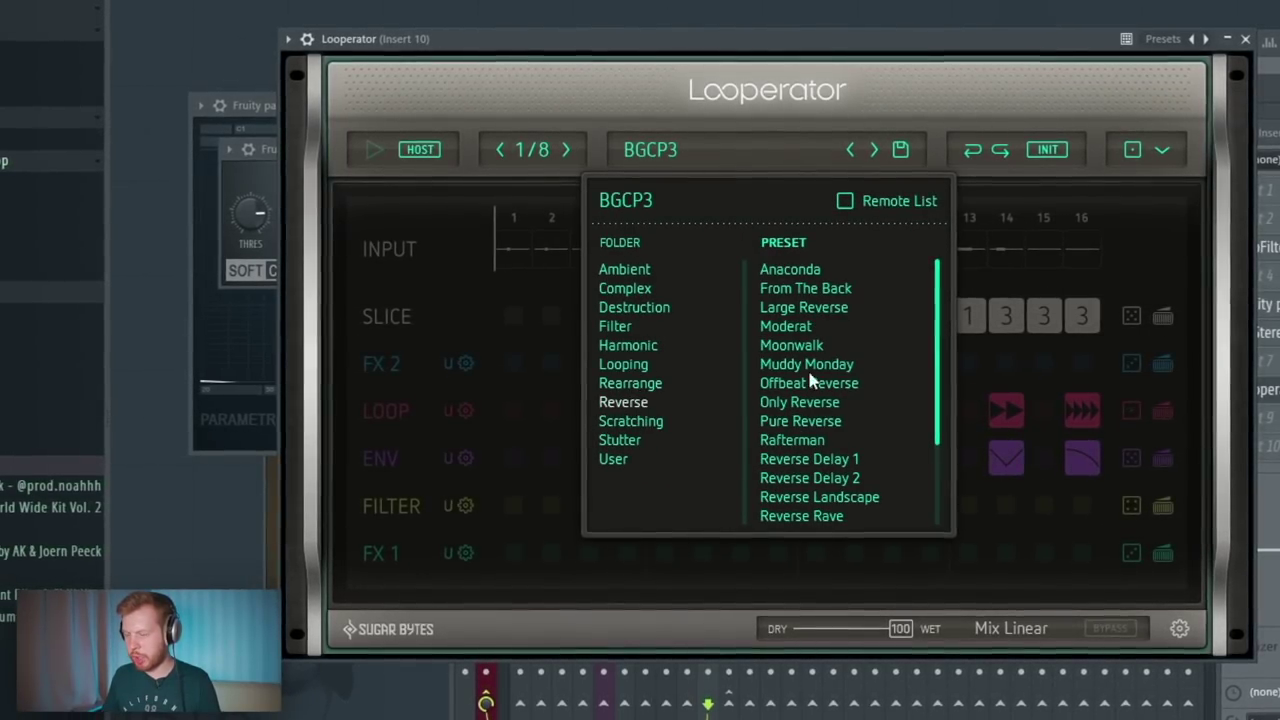
click(790, 269)
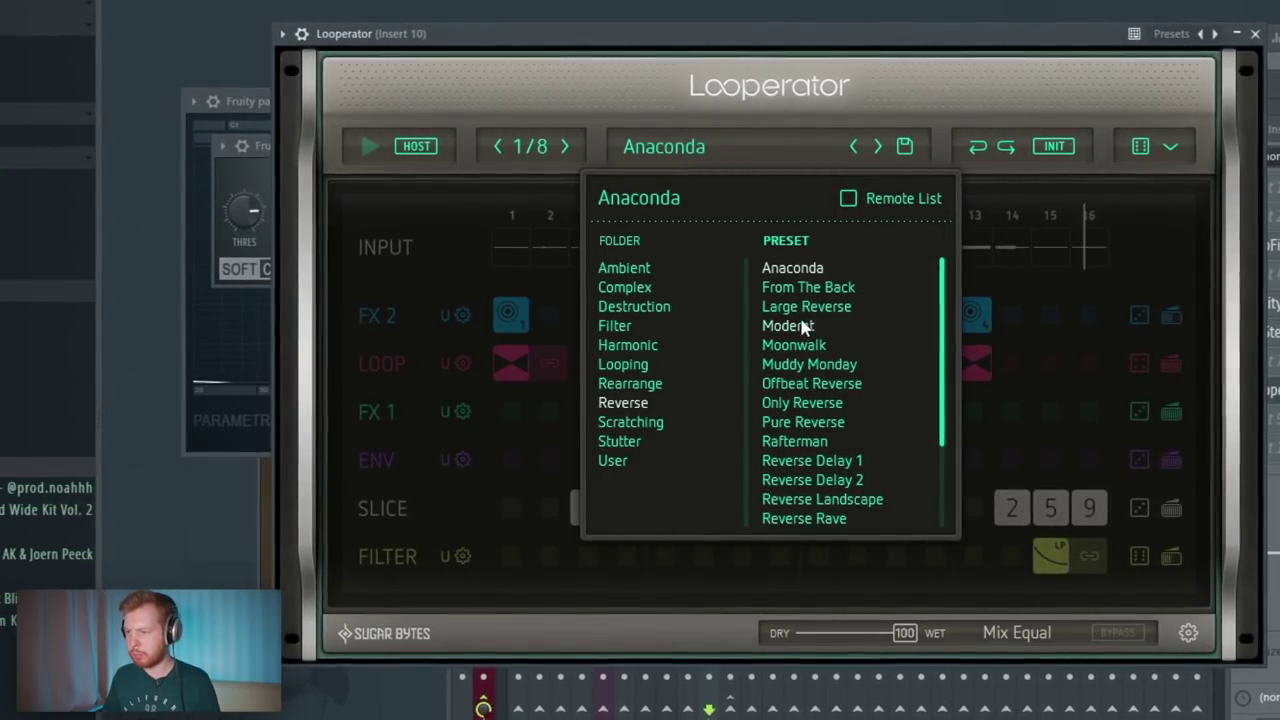
click(818, 289)
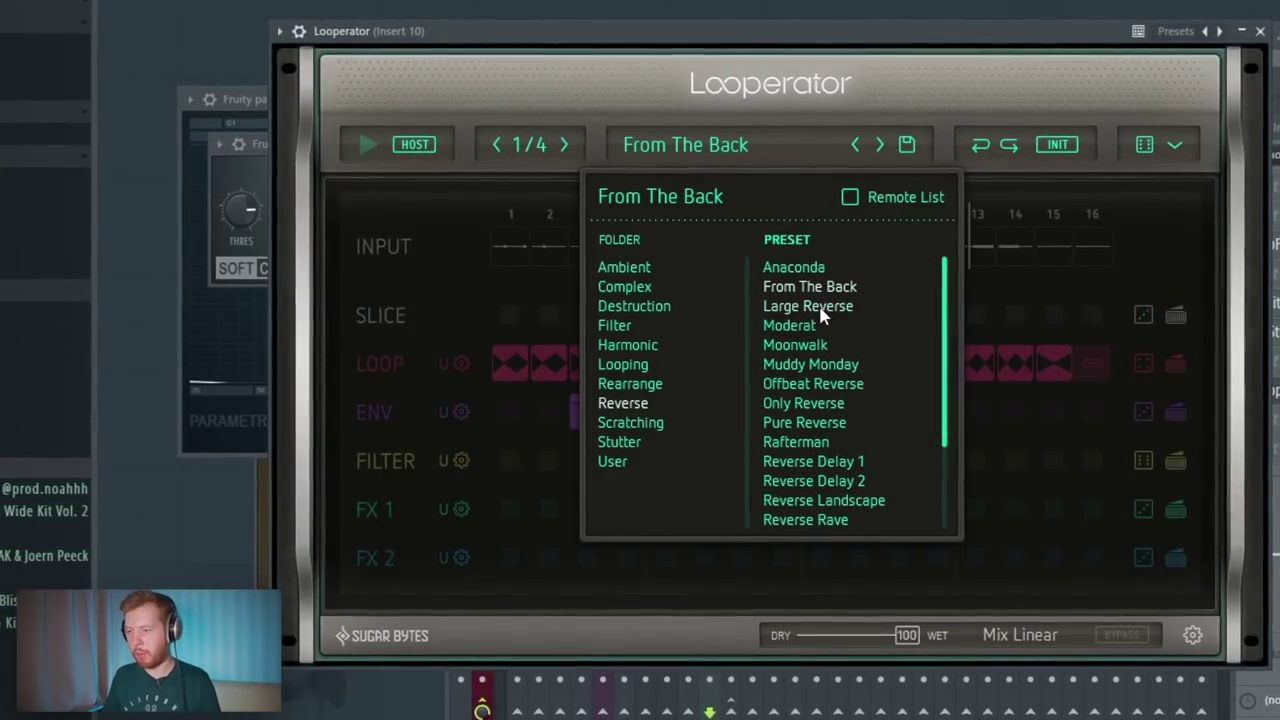
click(822, 308)
- Audition Looperator's Rearrange presets BGCP3 and Blind Data, and return to the Reverse preset Anaconda
click(630, 385)
click(788, 268)
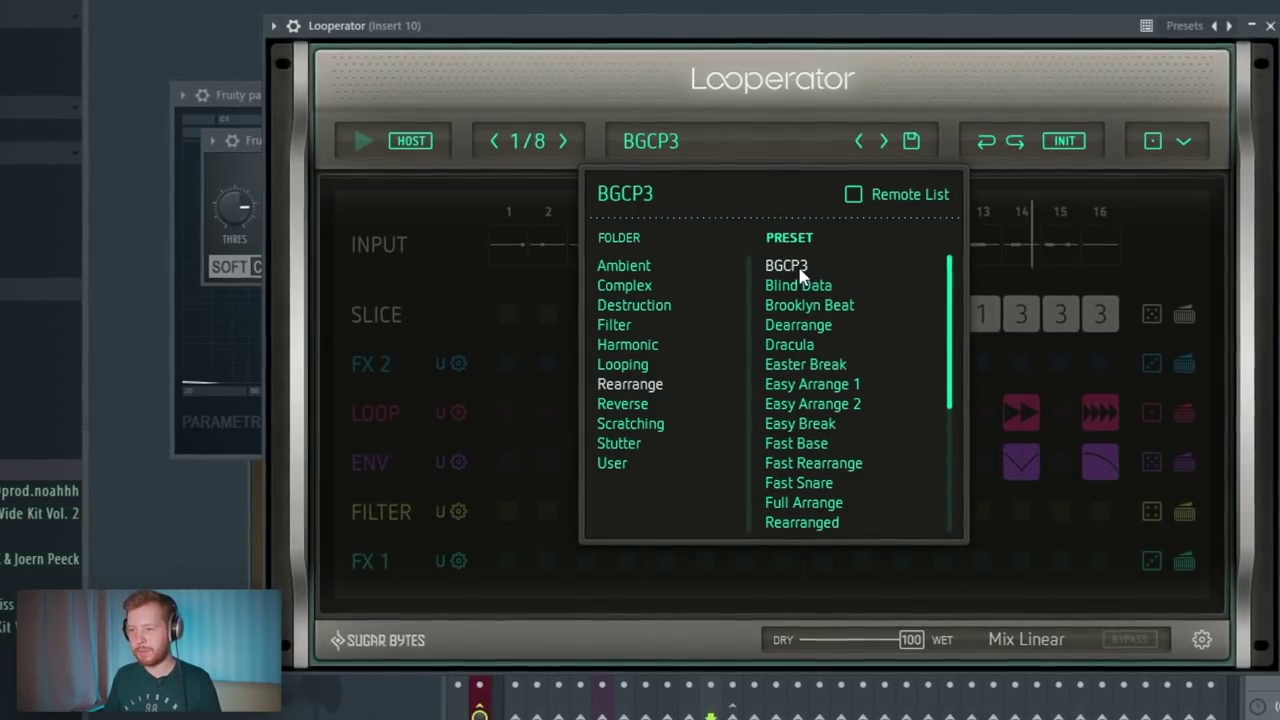
click(808, 287)
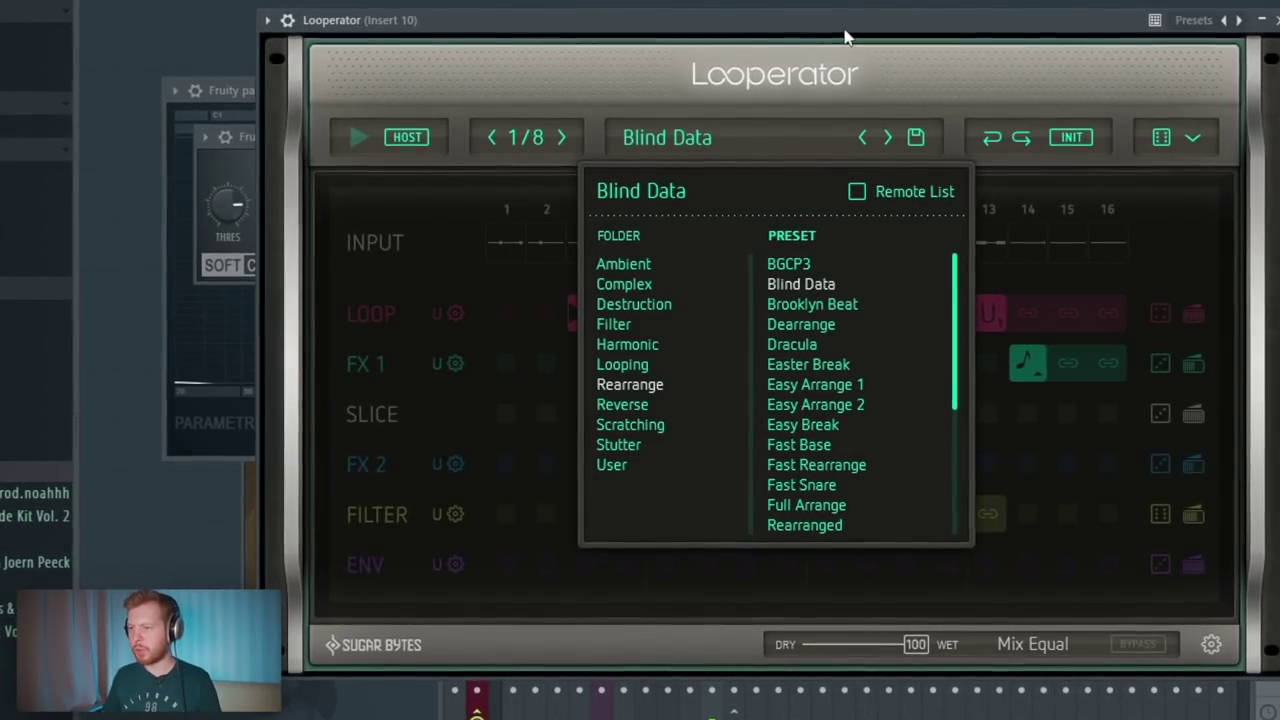
key(space)
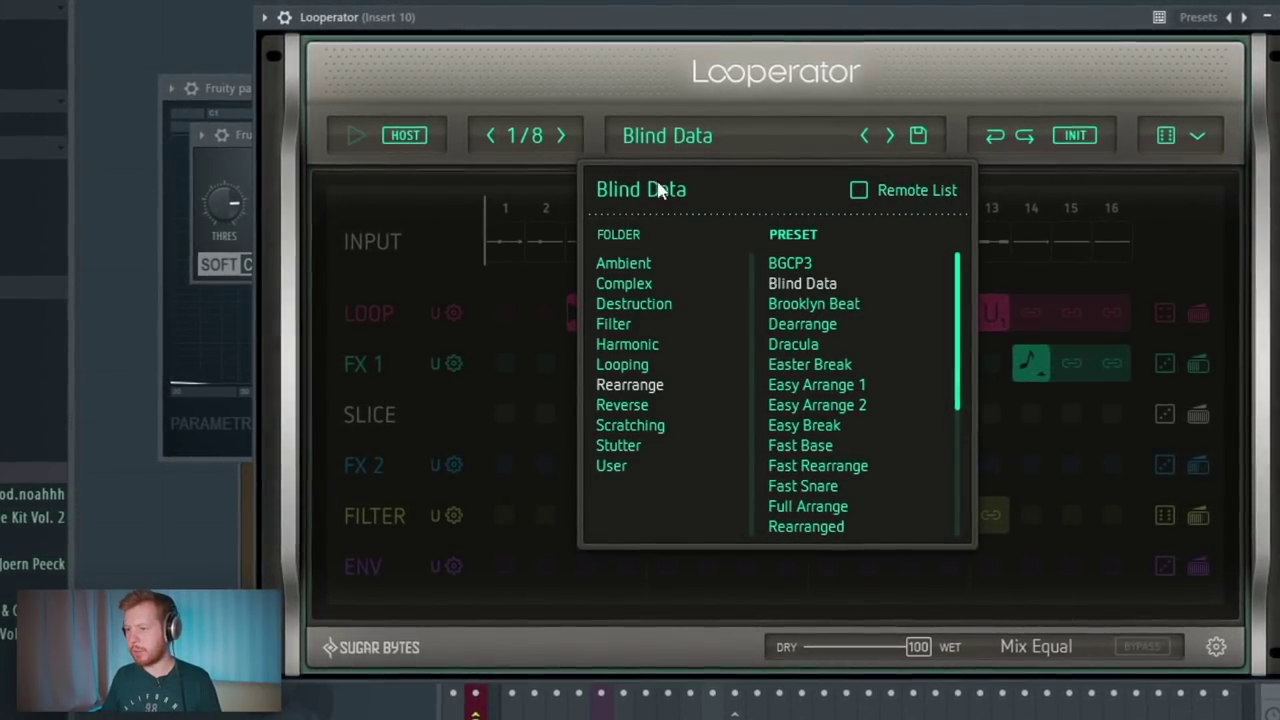
click(724, 117)
key(space)
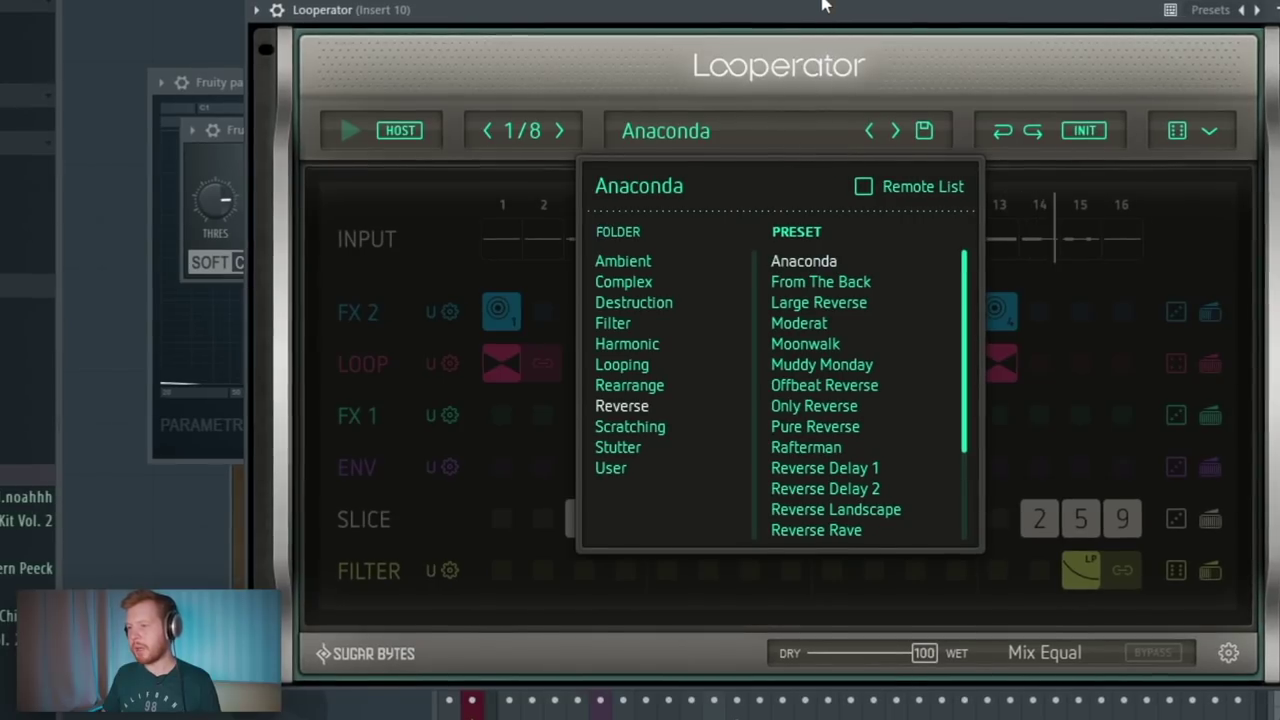
- Load Dirty Filter in slot 8 of Insert 1 and create an automation clip for its mix level
drag(822, 4, 835, 3)
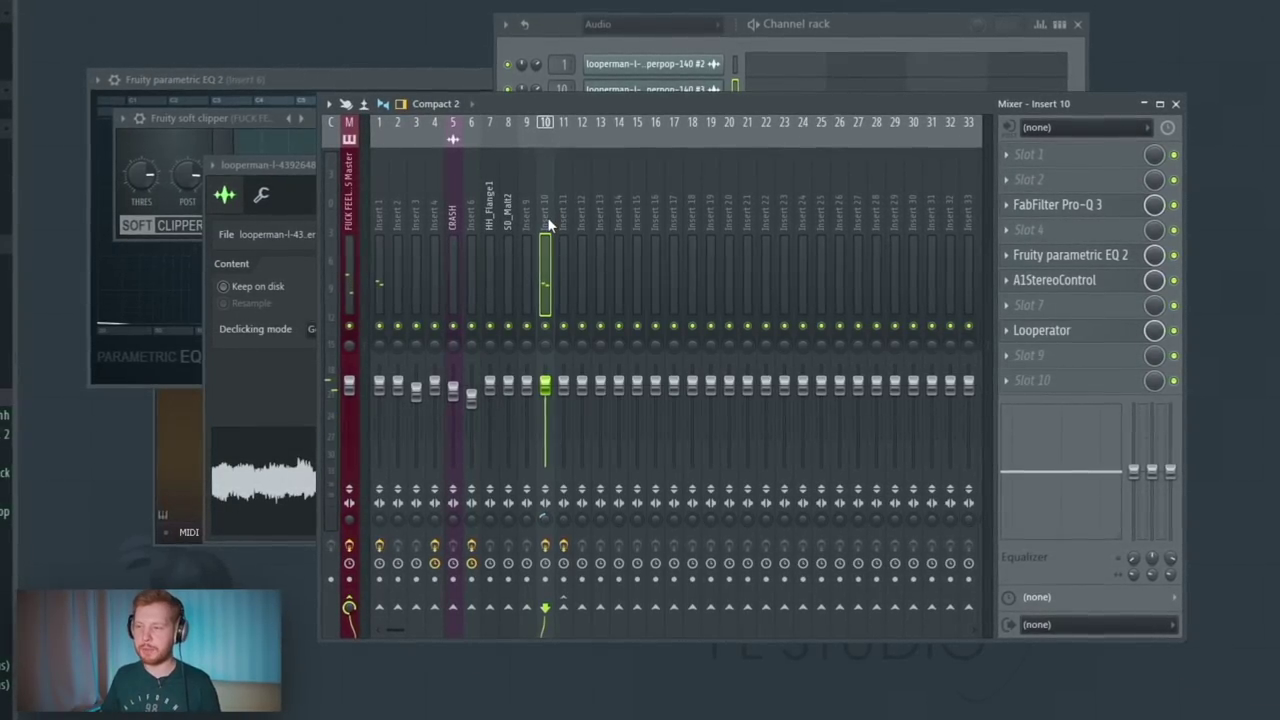
click(398, 209)
click(379, 198)
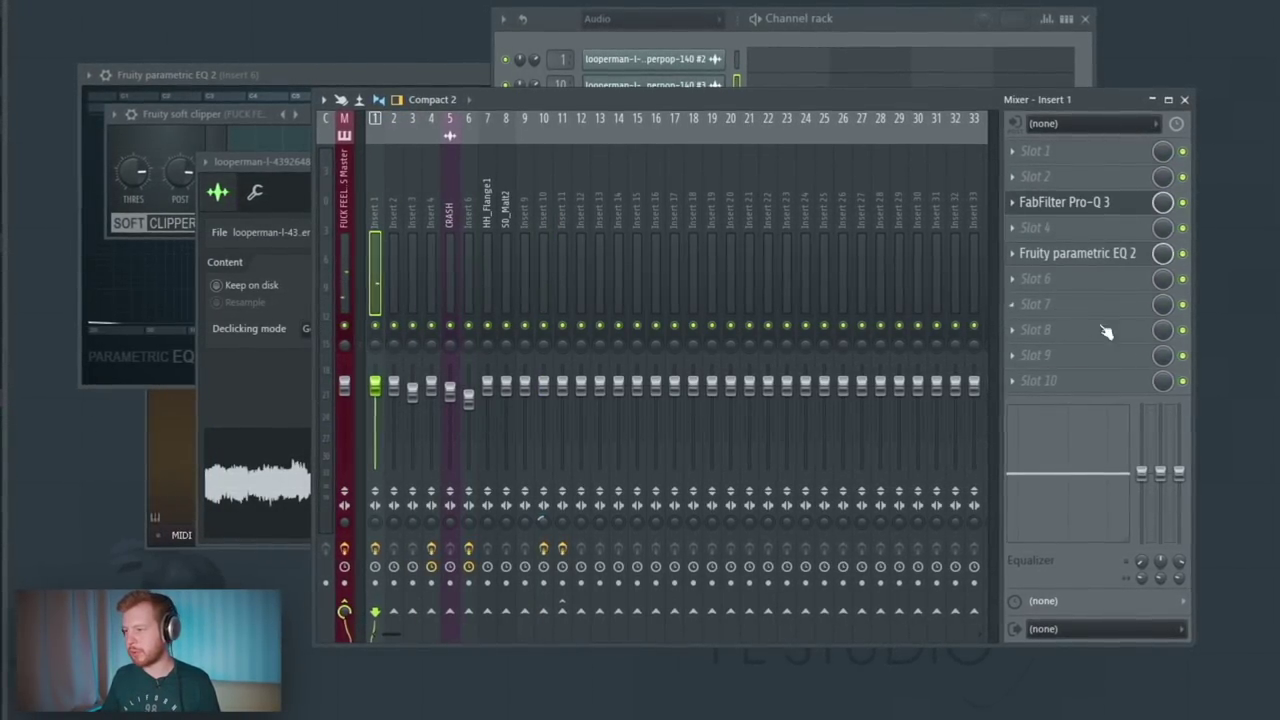
click(1008, 330)
mouse_move(1030, 352)
click(190, 161)
drag(758, 351, 807, 298)
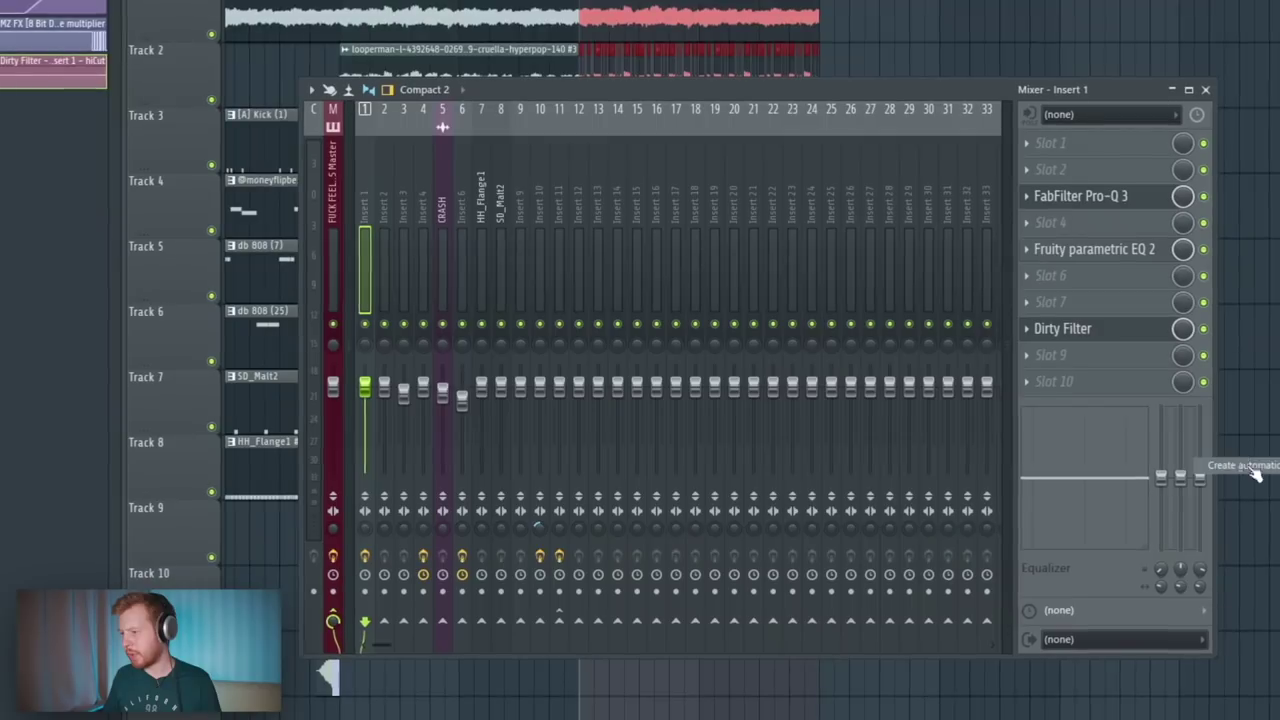
click(1255, 474)
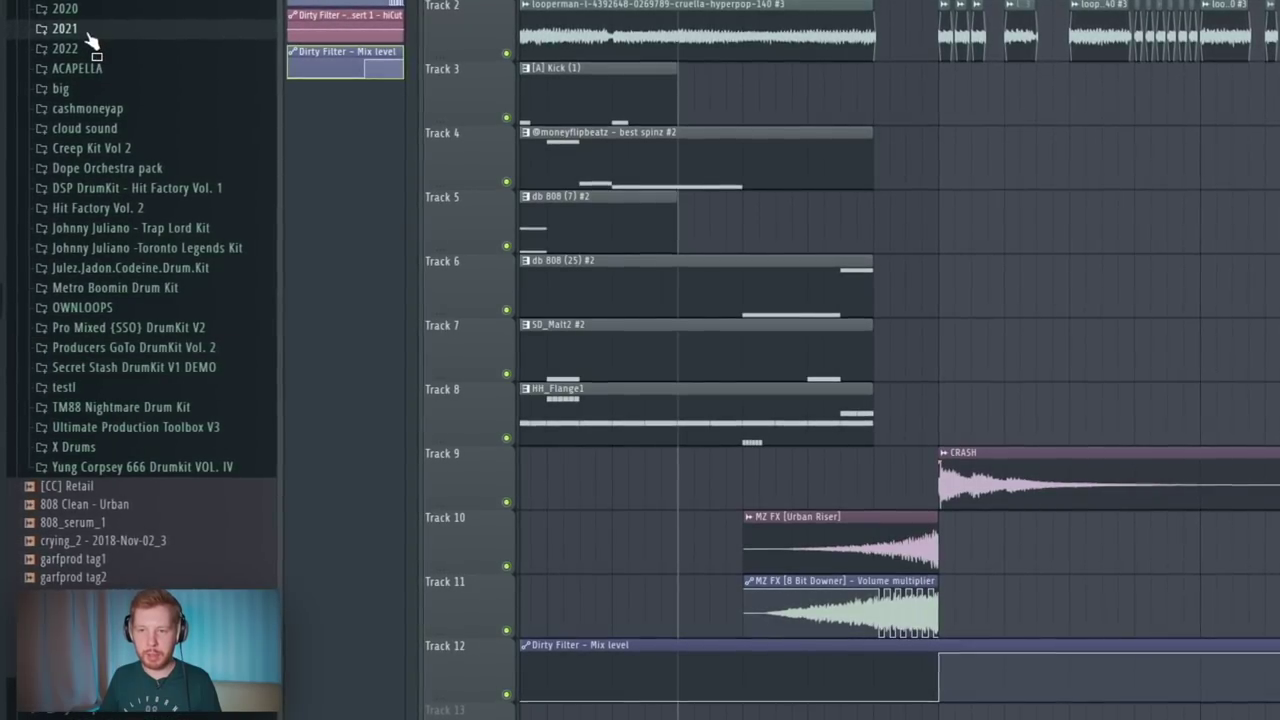
- Browse the 2021 drum kit folders, including !dgbladerene hyperpop, and look through the MZ Stomp samples
click(90, 36)
scroll(106, 229, down, 2)
scroll(107, 205, up, 4)
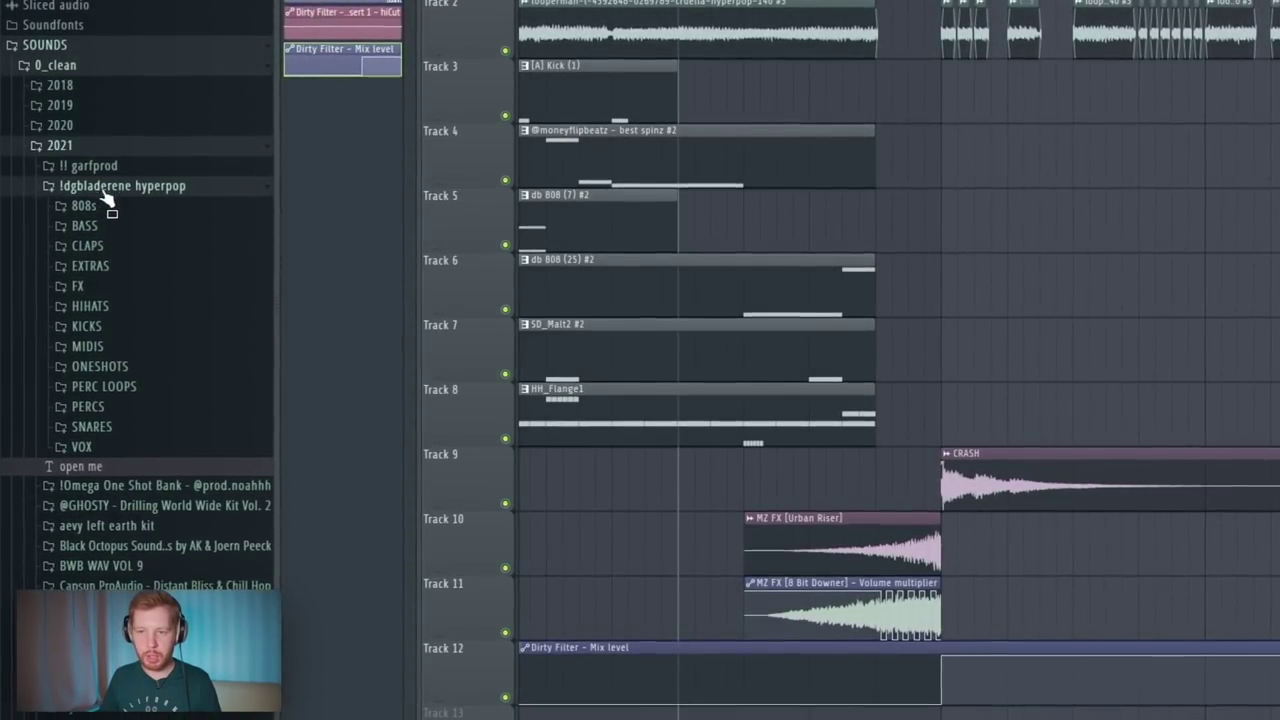
click(98, 194)
scroll(100, 200, down, 4)
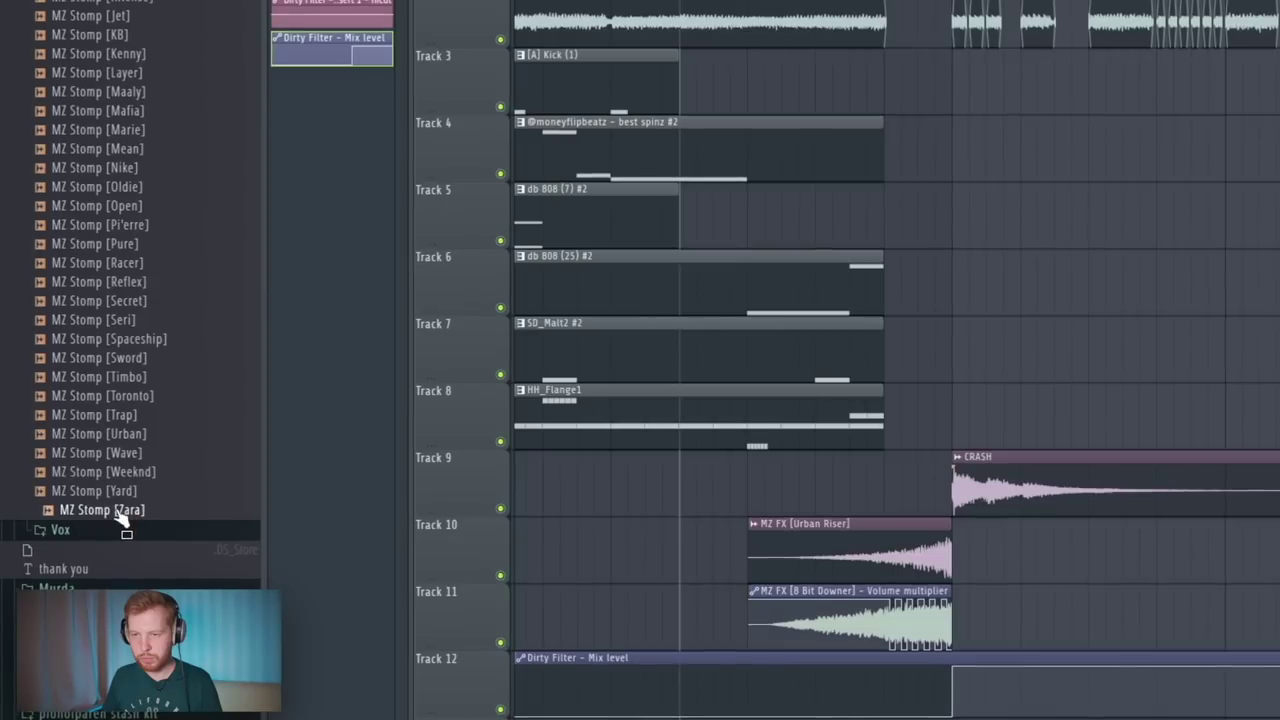
- Copy the drum and 808 pattern clips from bars 9-16 to bars 17-24 and clear the selection
drag(1113, 578, 965, 398)
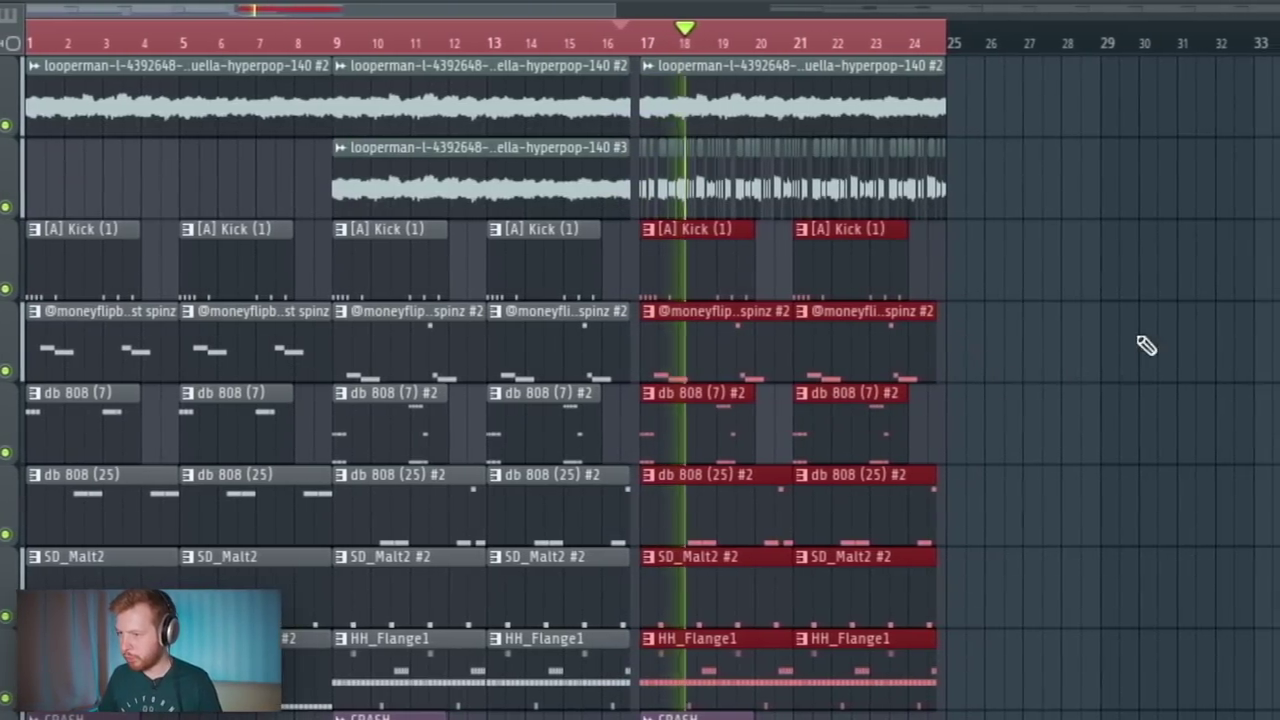
ctrl+click(1173, 338)
- Load the Rearrange preset Blind Data in Looperator on Insert 10 and remove the U1 loop block at step 13
key(F9)
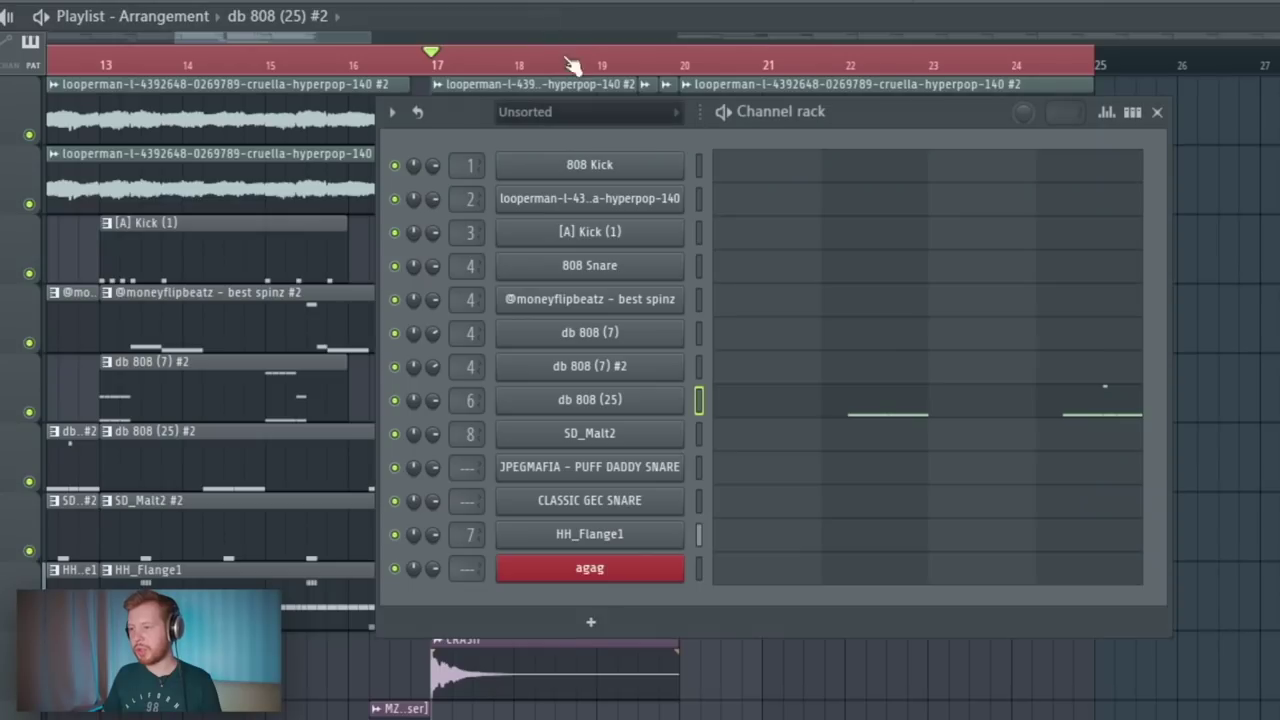
key(F9)
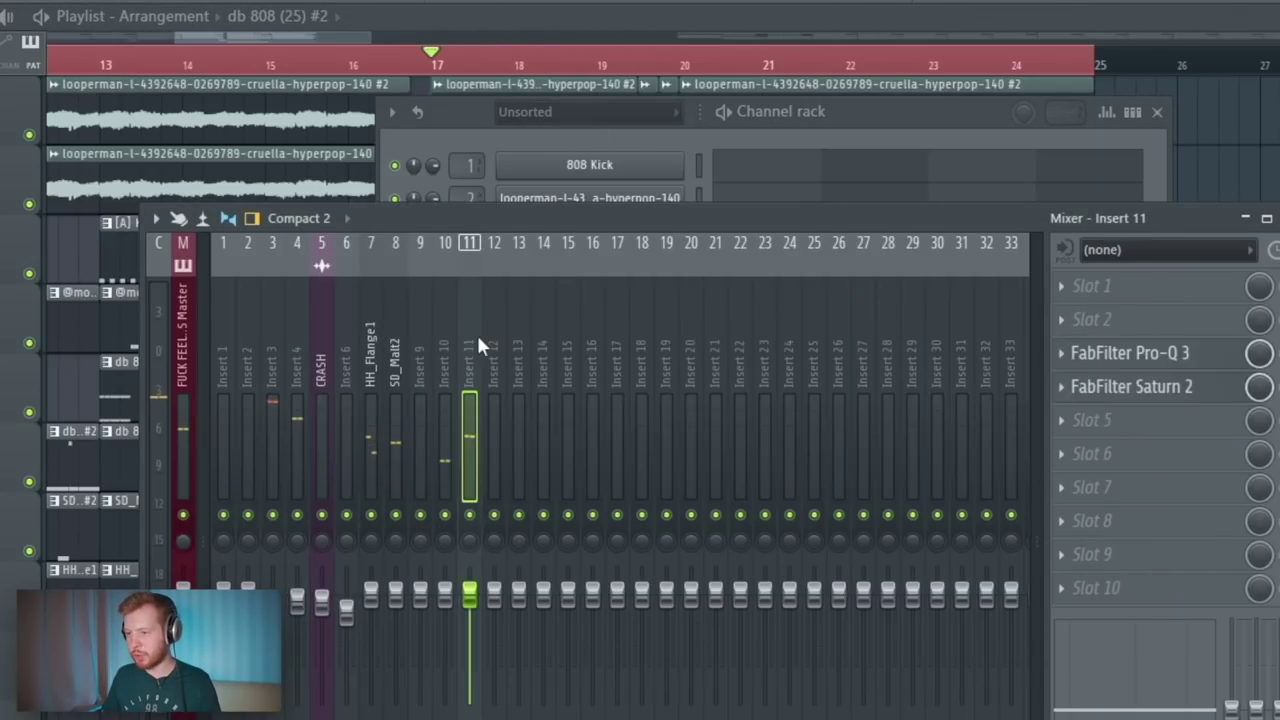
click(483, 334)
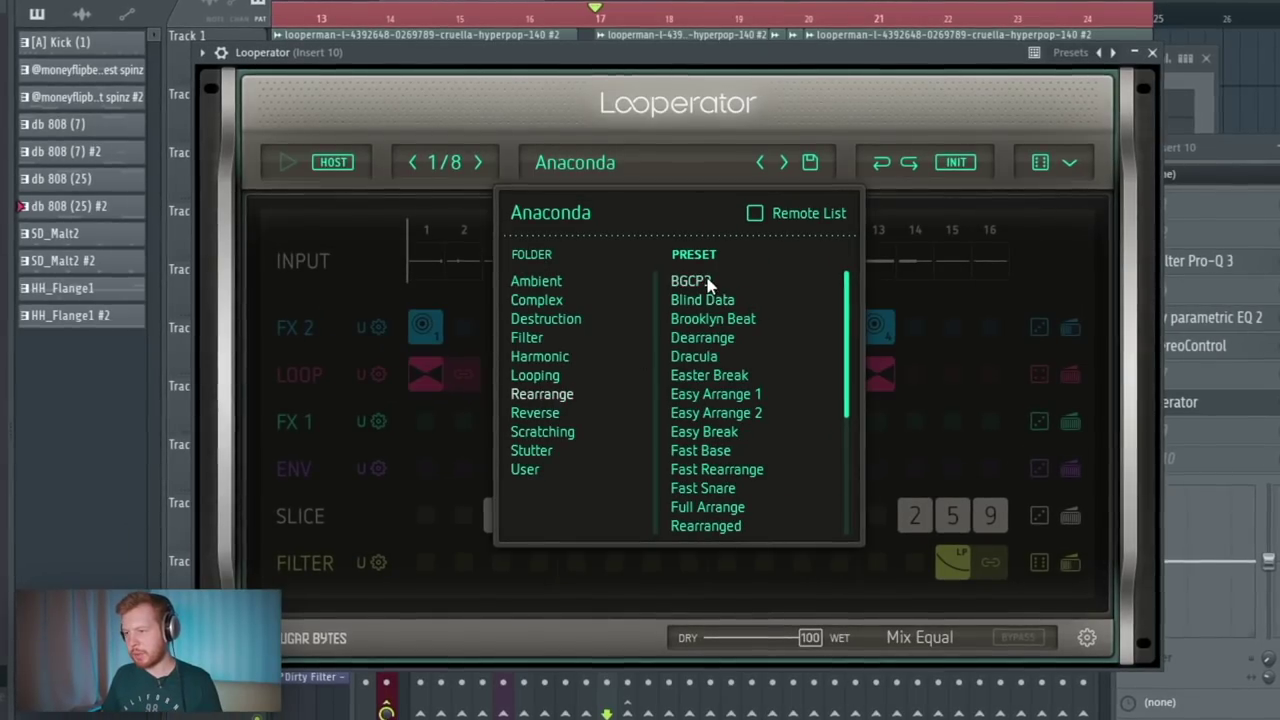
click(702, 301)
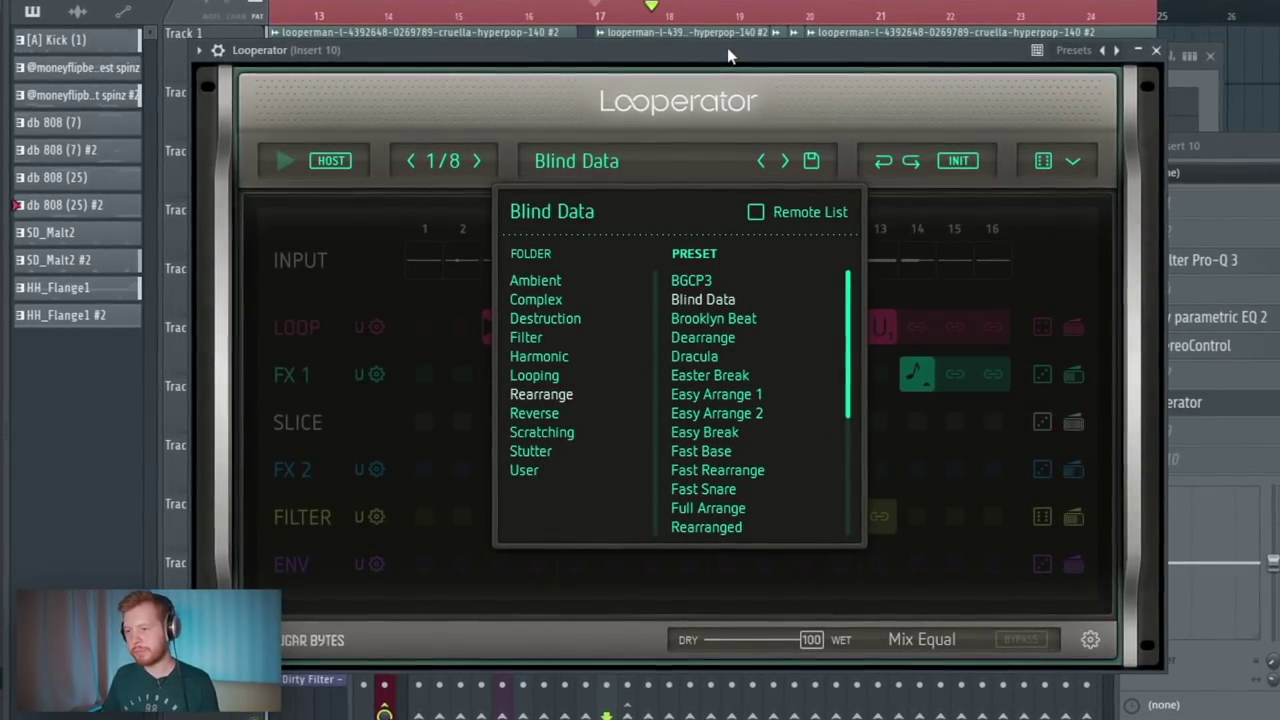
click(646, 160)
click(883, 327)
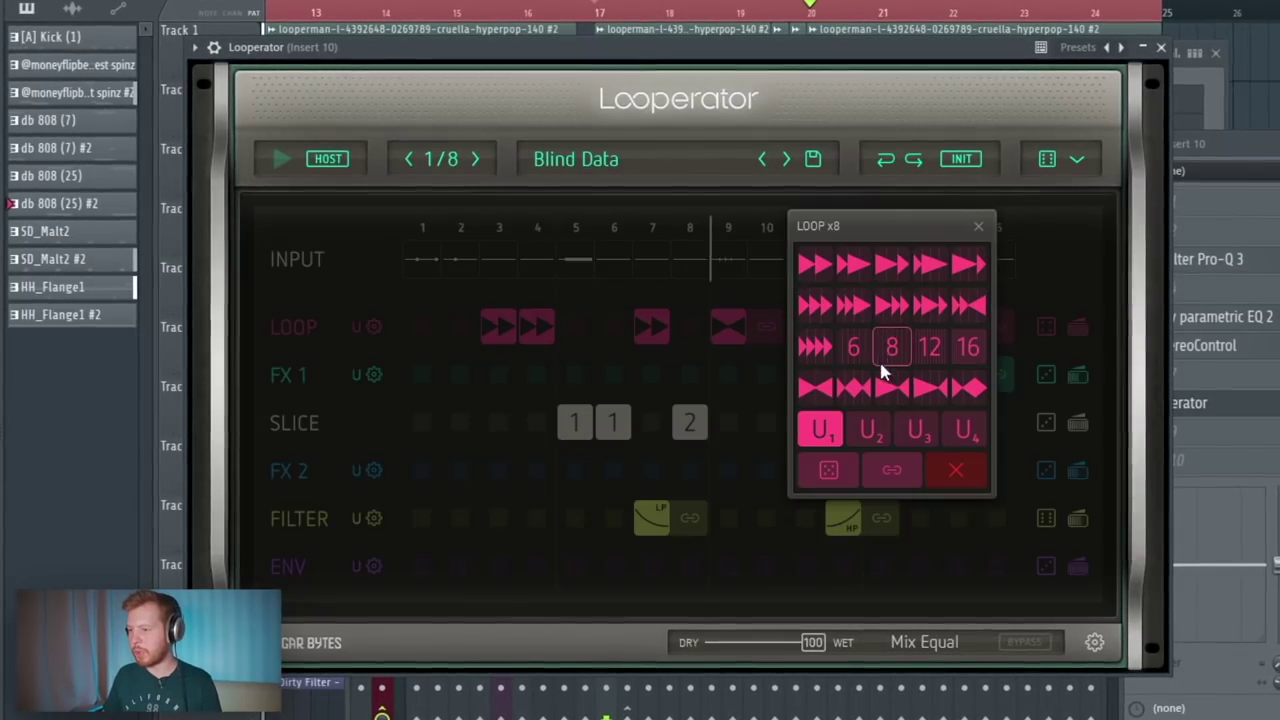
click(965, 469)
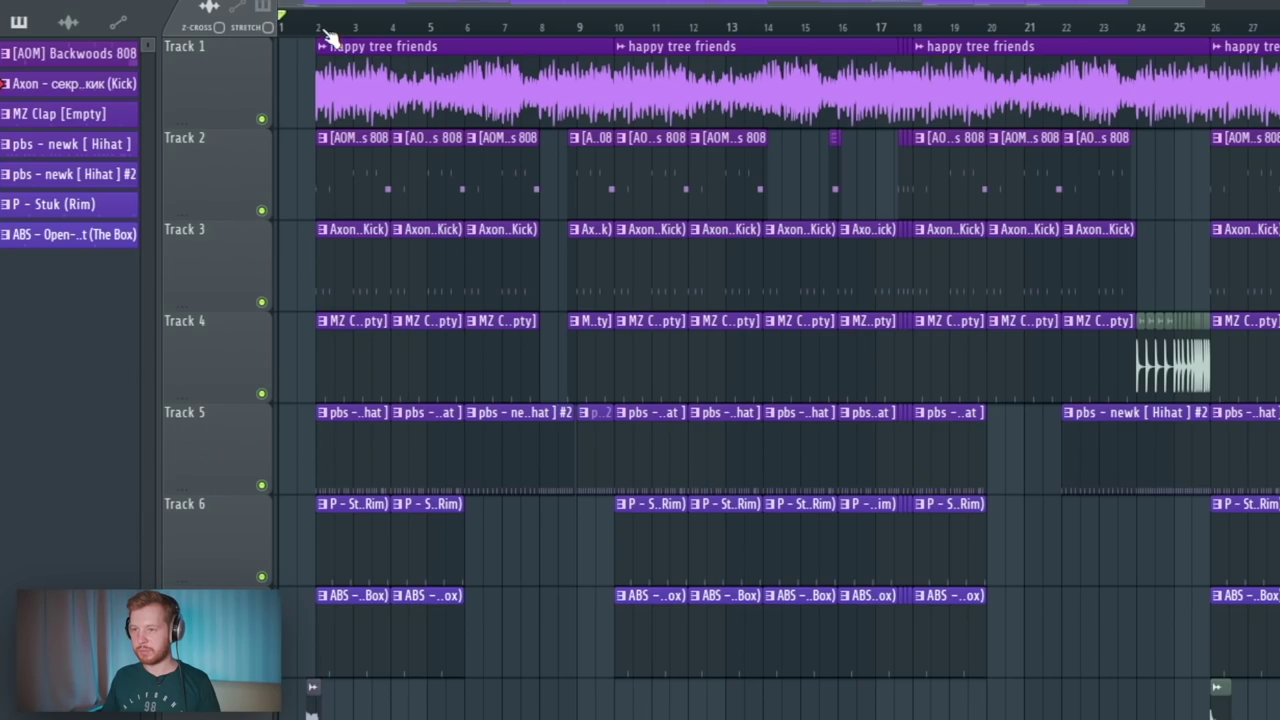
- Play back the happy tree friends beat from bar 2 and inspect the Fruity peak controller on the kk insert
click(325, 31)
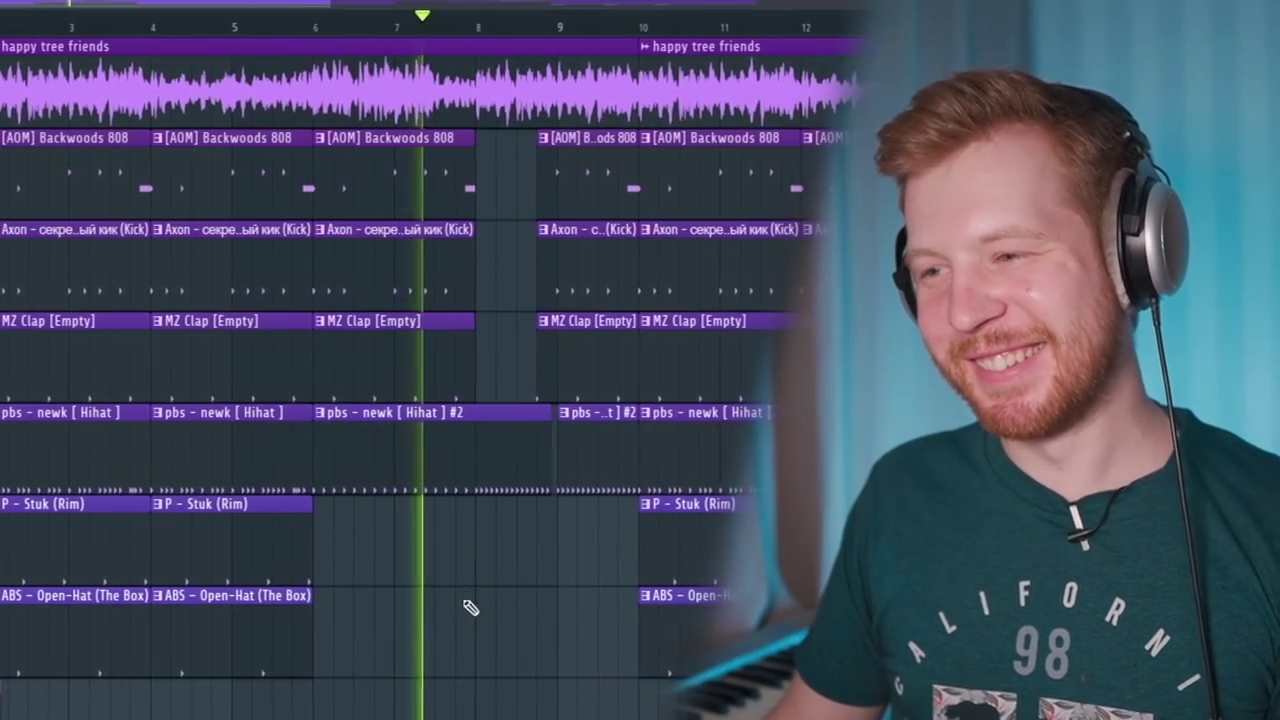
scroll(440, 645, down, 3)
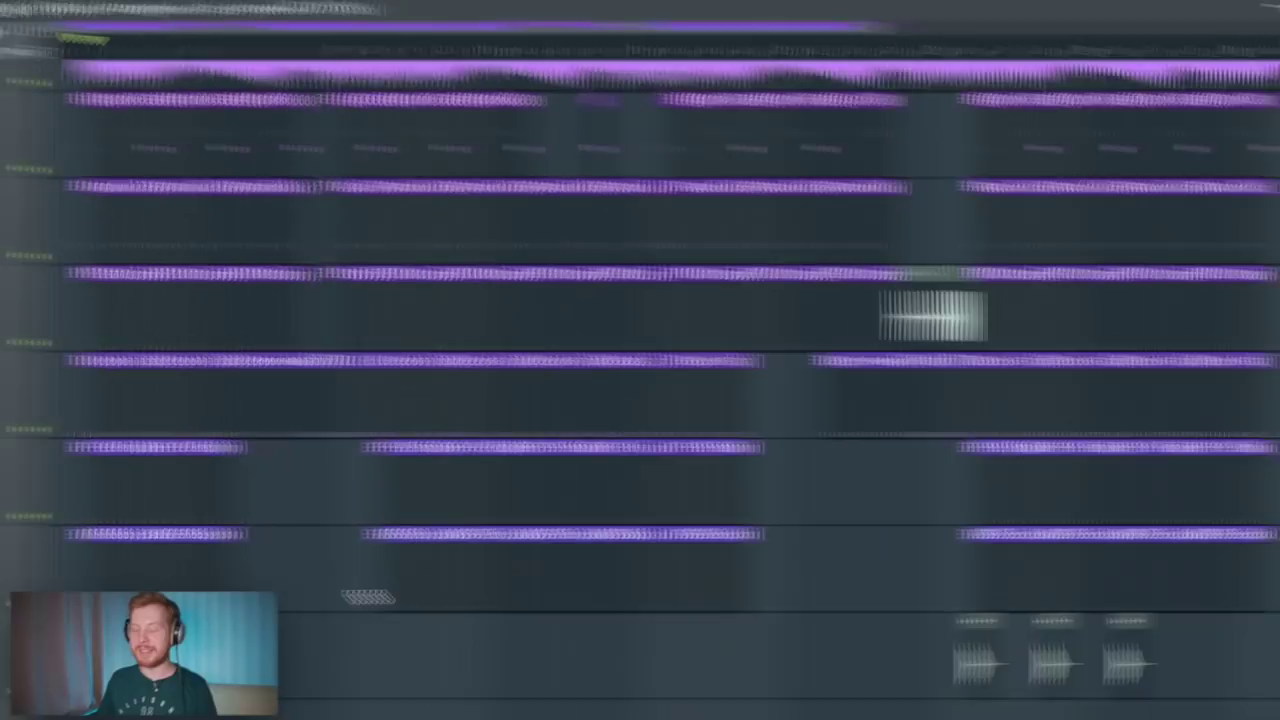
scroll(426, 594, up, 3)
scroll(426, 594, down, 5)
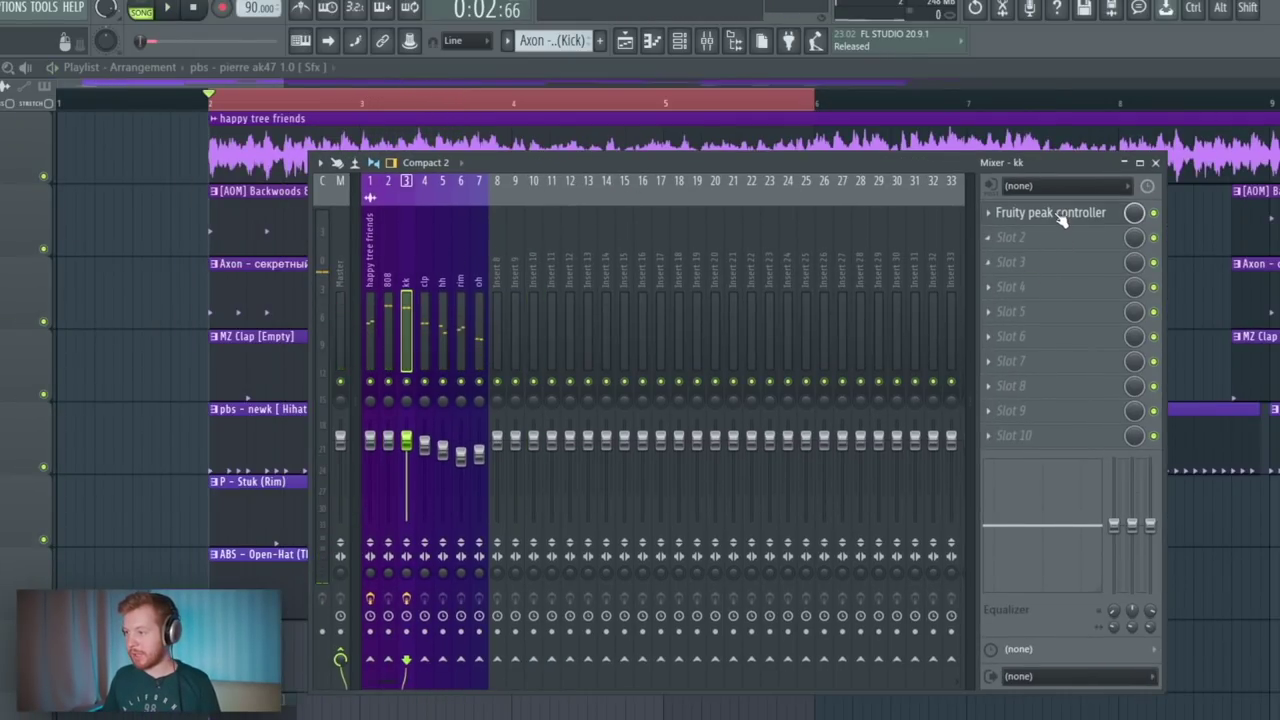
click(1062, 220)
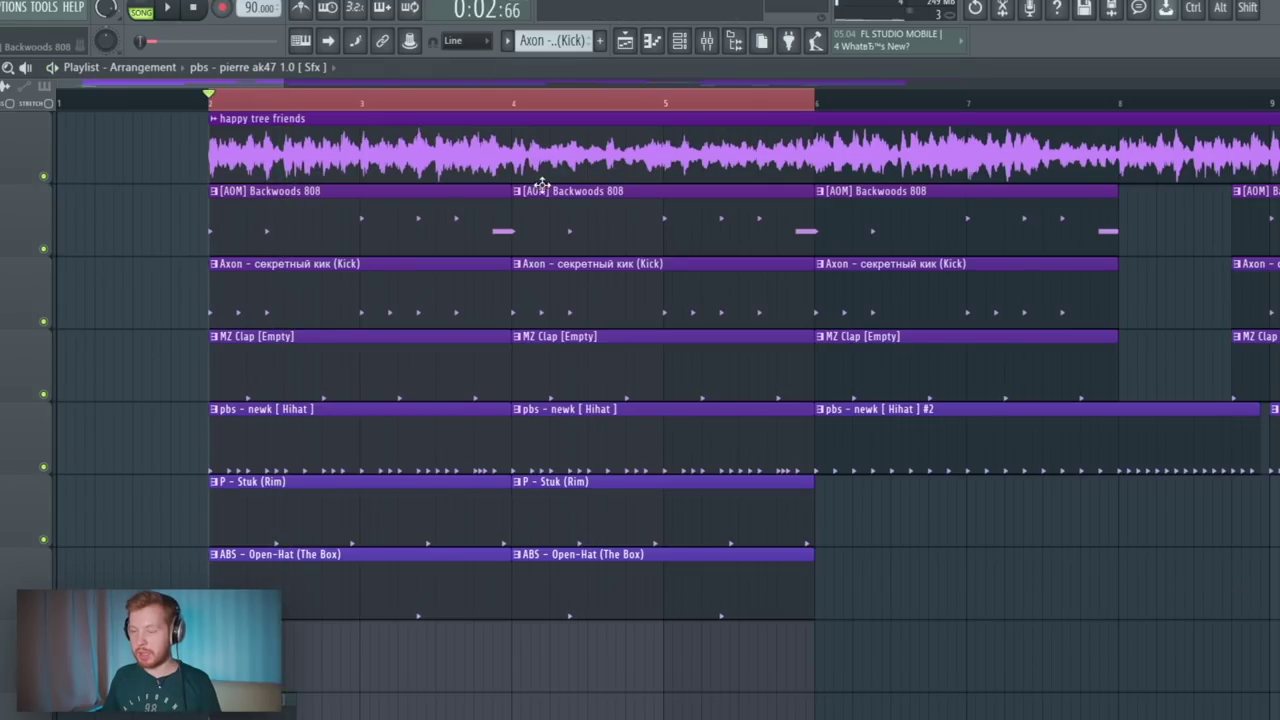
- Add Fruity Balance to slot 2 of the 808 insert and create an automation clip for its volume
click(706, 42)
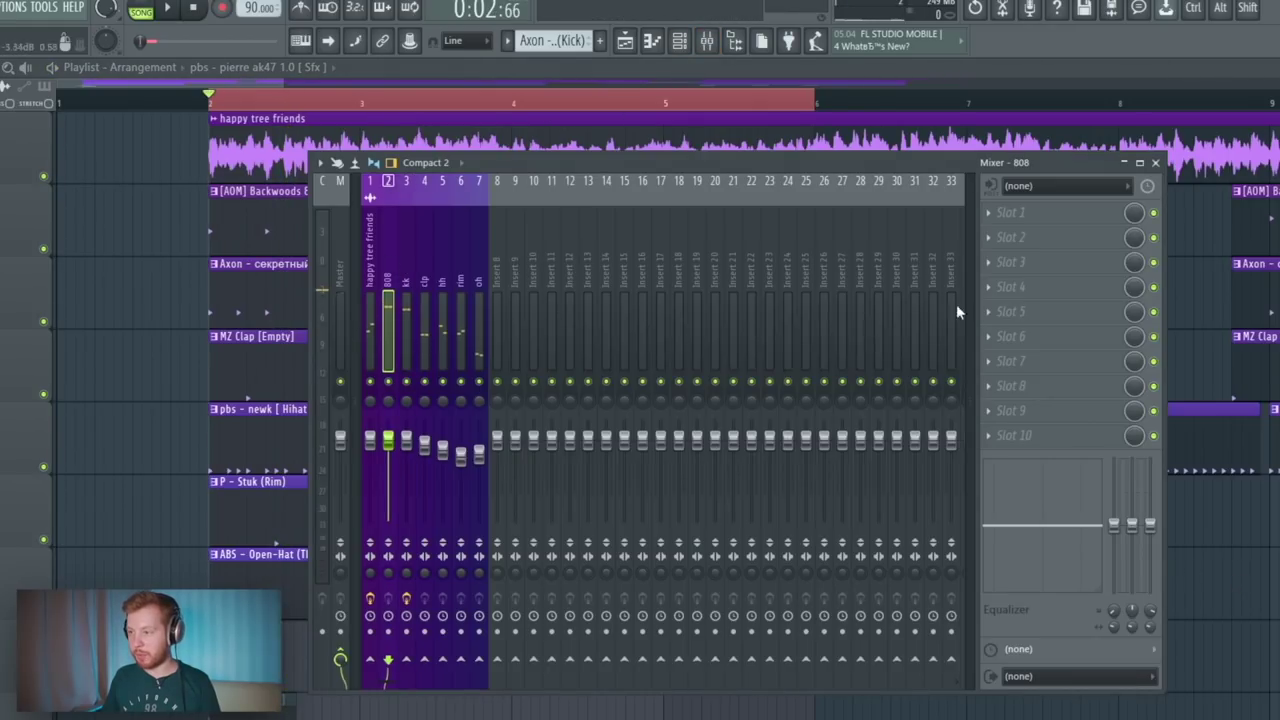
click(1010, 237)
mouse_move(1010, 259)
click(565, 636)
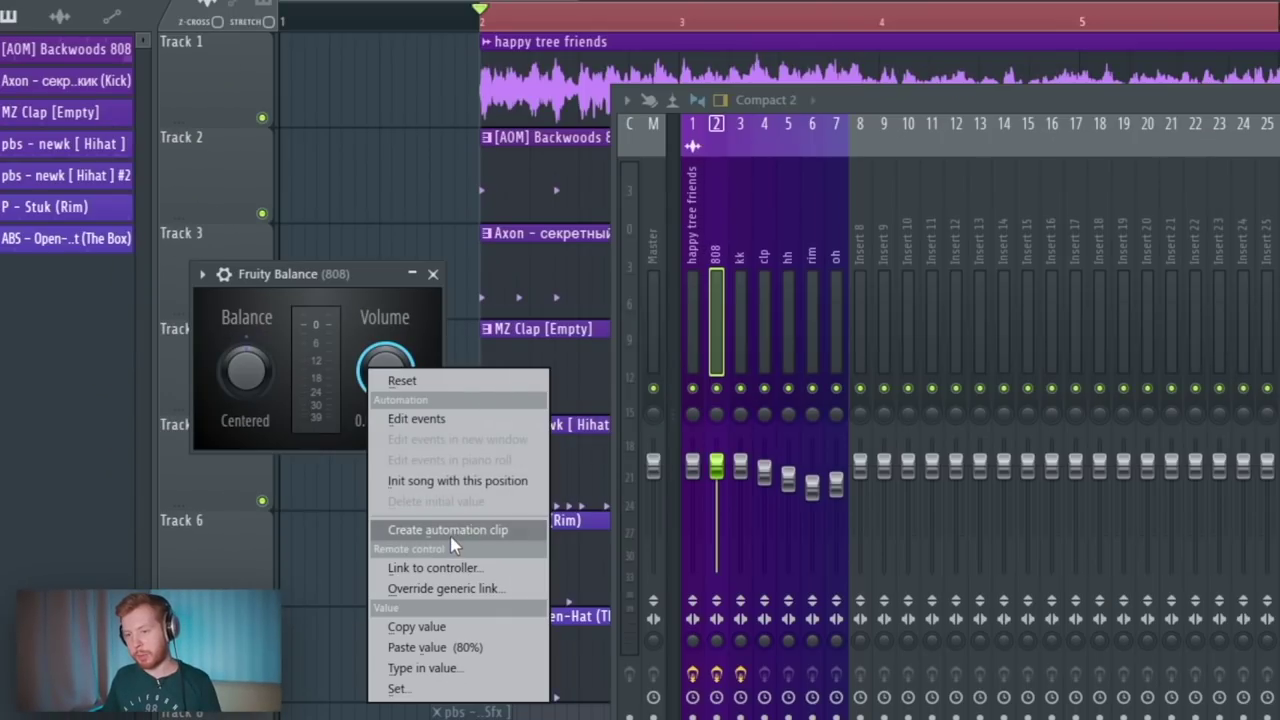
click(285, 540)
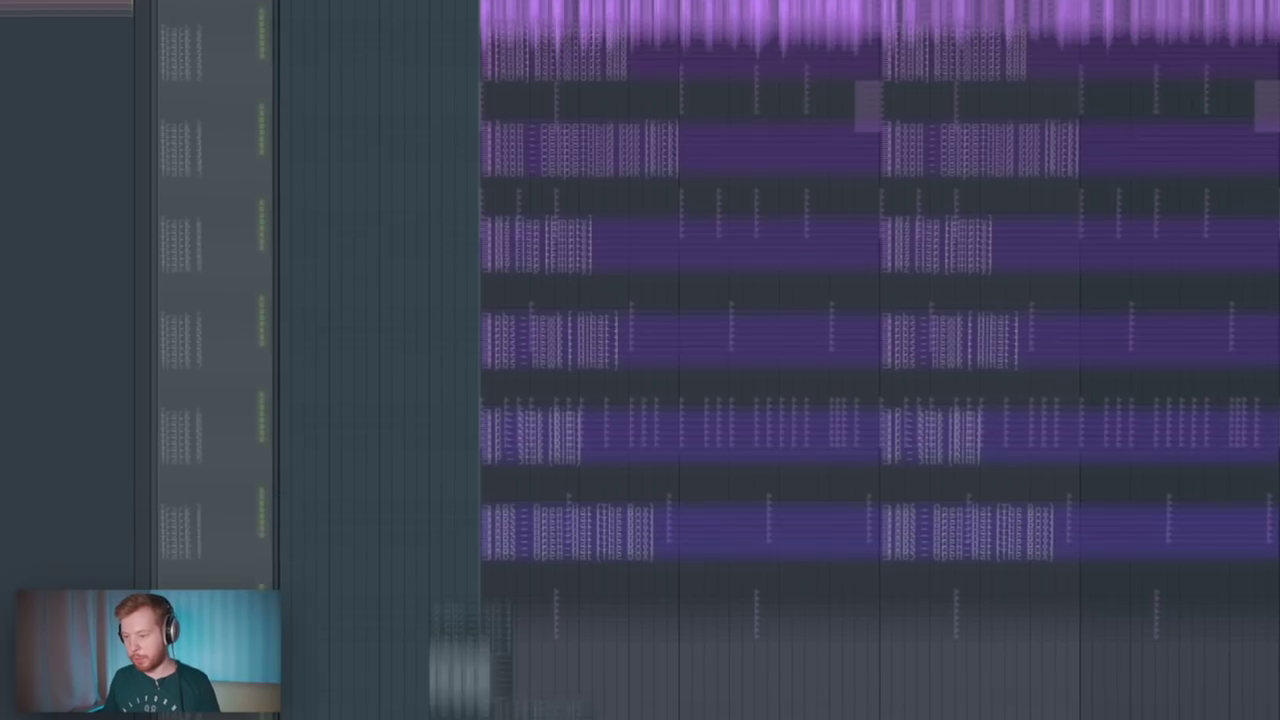
- Shorten the 808 volume automation clip at bar 2 on Track 10 and lower its first point to zero
drag(1270, 637, 511, 651)
scroll(478, 594, up, 4)
scroll(500, 592, up, 2)
scroll(660, 592, up, 1)
drag(662, 590, 688, 45)
scroll(660, 334, up, 5)
drag(449, 241, 449, 357)
- Add a middle point to the 808 volume automation clip and set its value to 80%
right_click(661, 246)
right_click(661, 246)
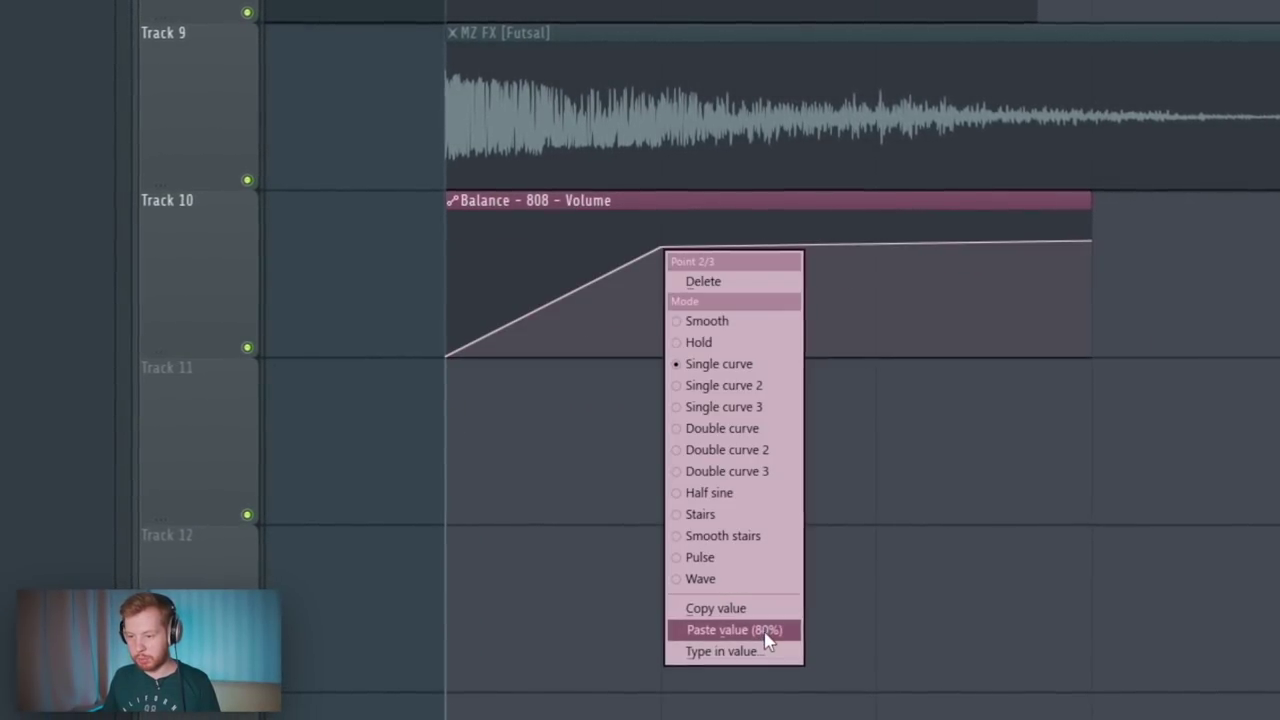
click(760, 653)
text(8)
key(Return)
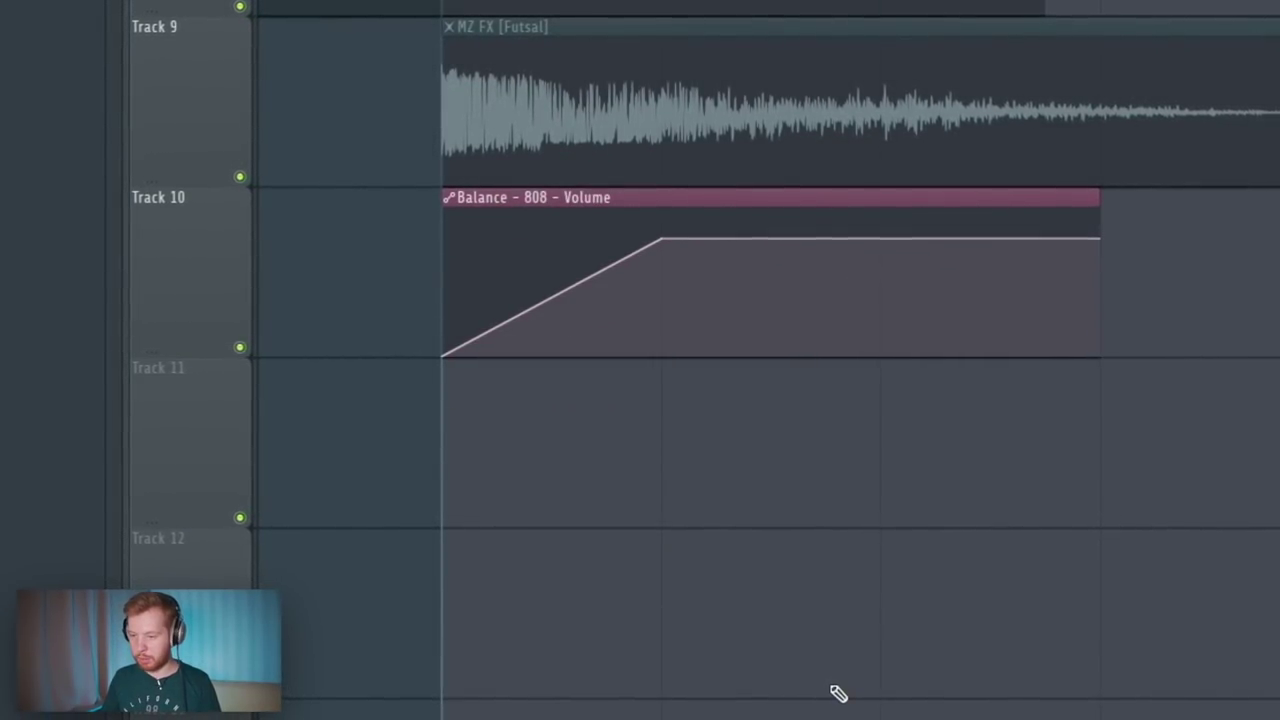
- Bend the automation's rising segment into a steep curve and move the middle point earlier
drag(553, 287, 551, 350)
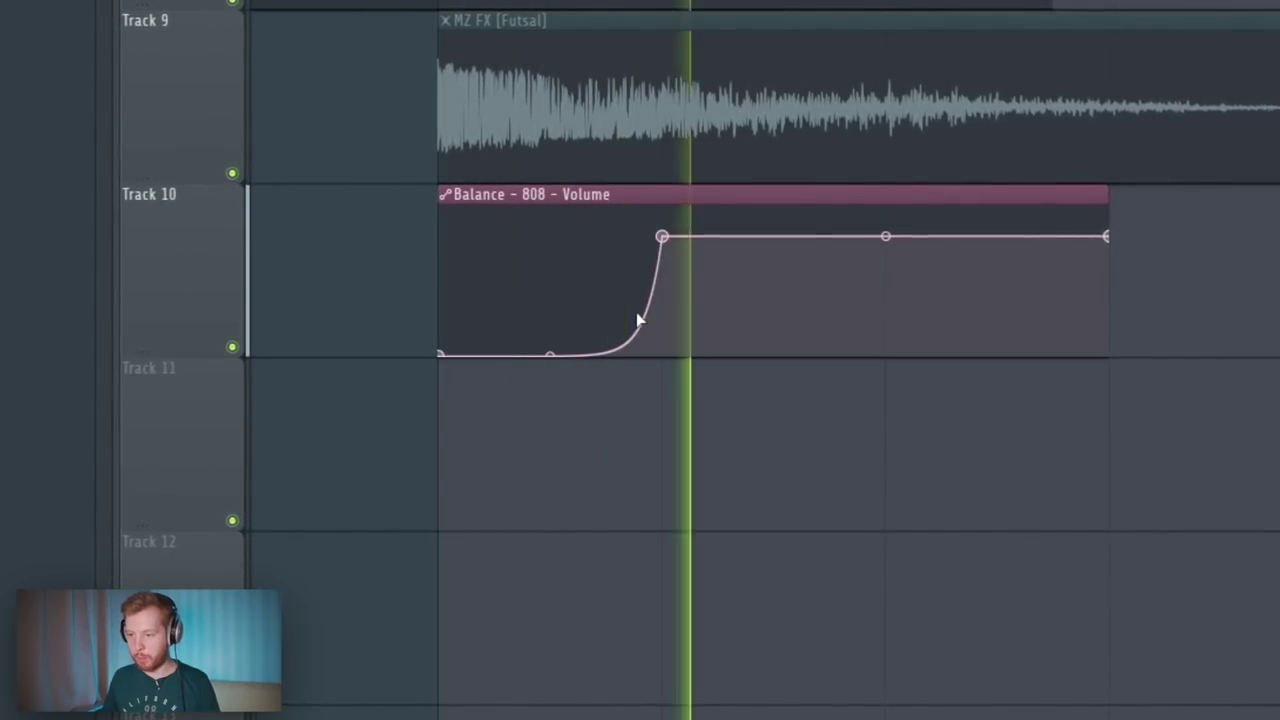
drag(660, 238, 527, 238)
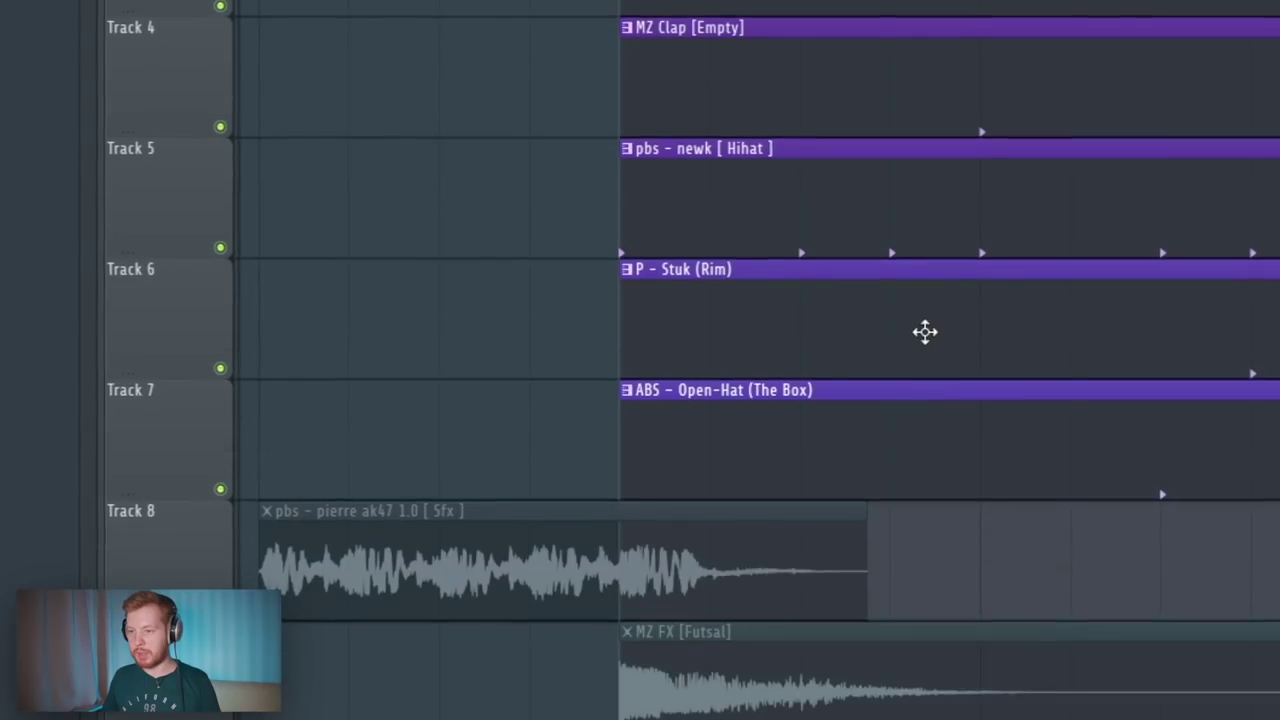
scroll(926, 331, down, 4)
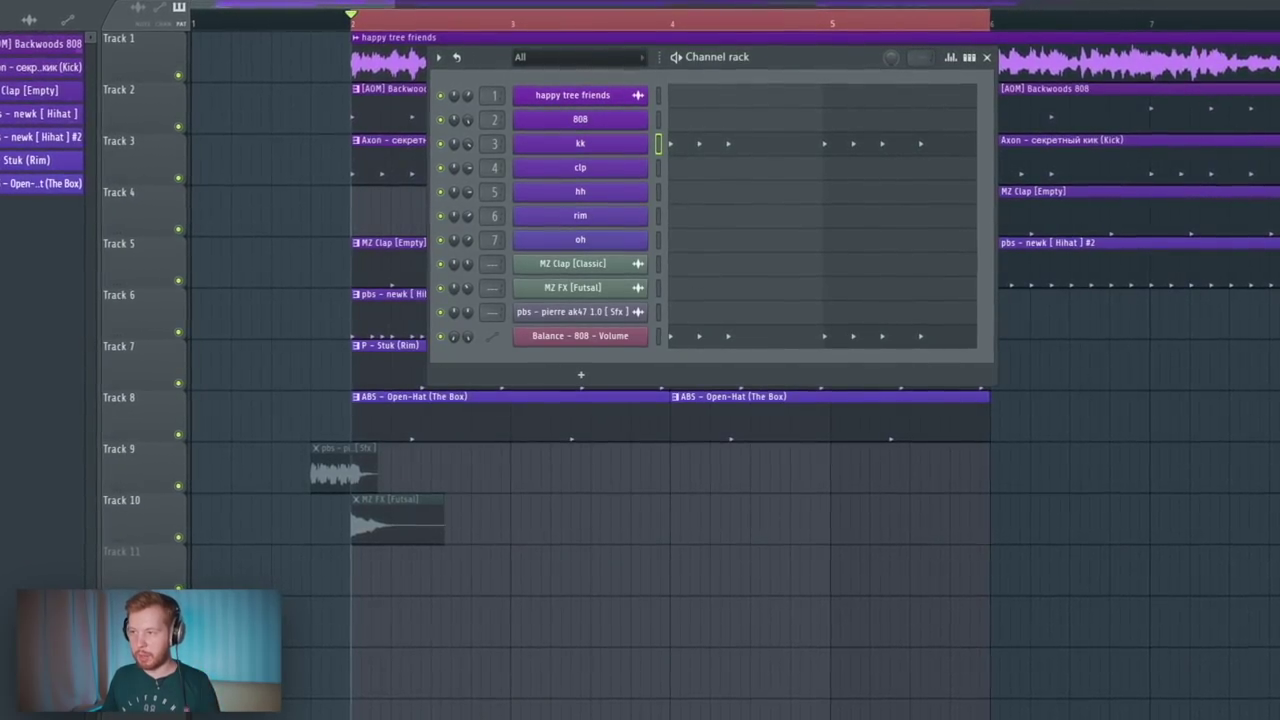
- Add the [AOM] BlessYa Kick sample from the Kicks folder of 2022's AOM Drum Kit vol.1 to the channel rack
key(alt+F8)
scroll(85, 378, up, 15)
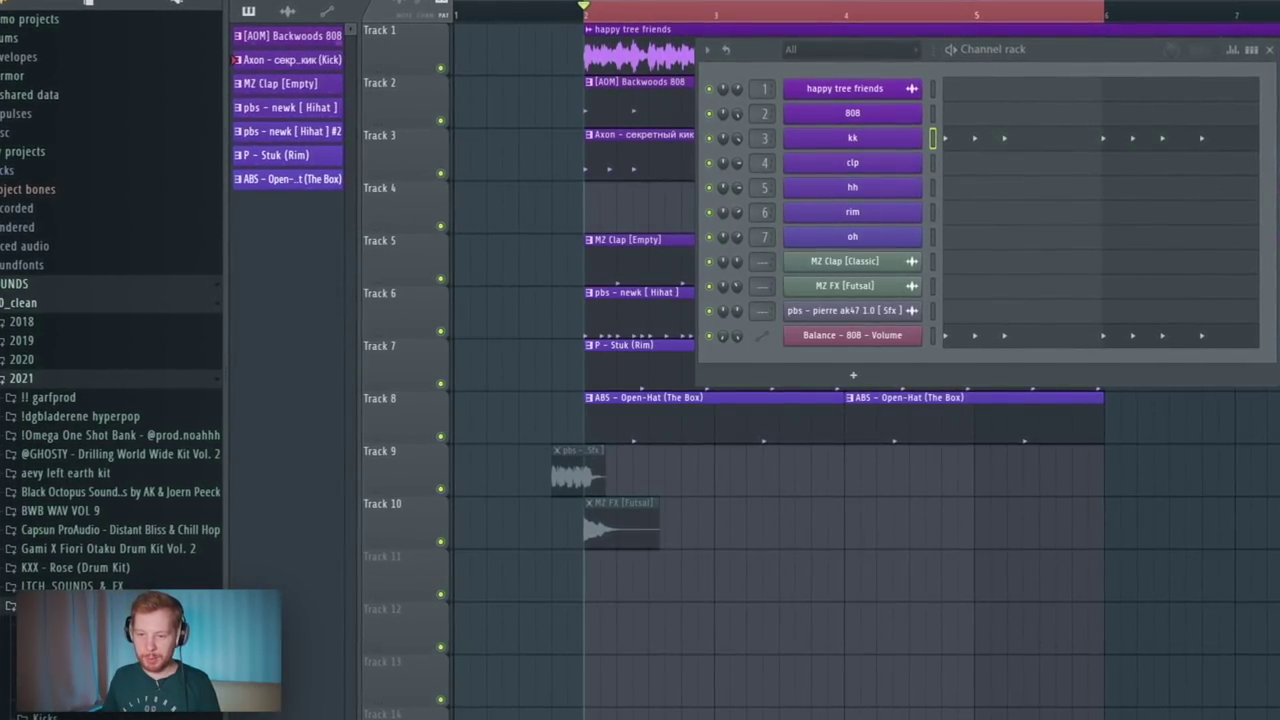
click(24, 381)
click(40, 401)
click(46, 420)
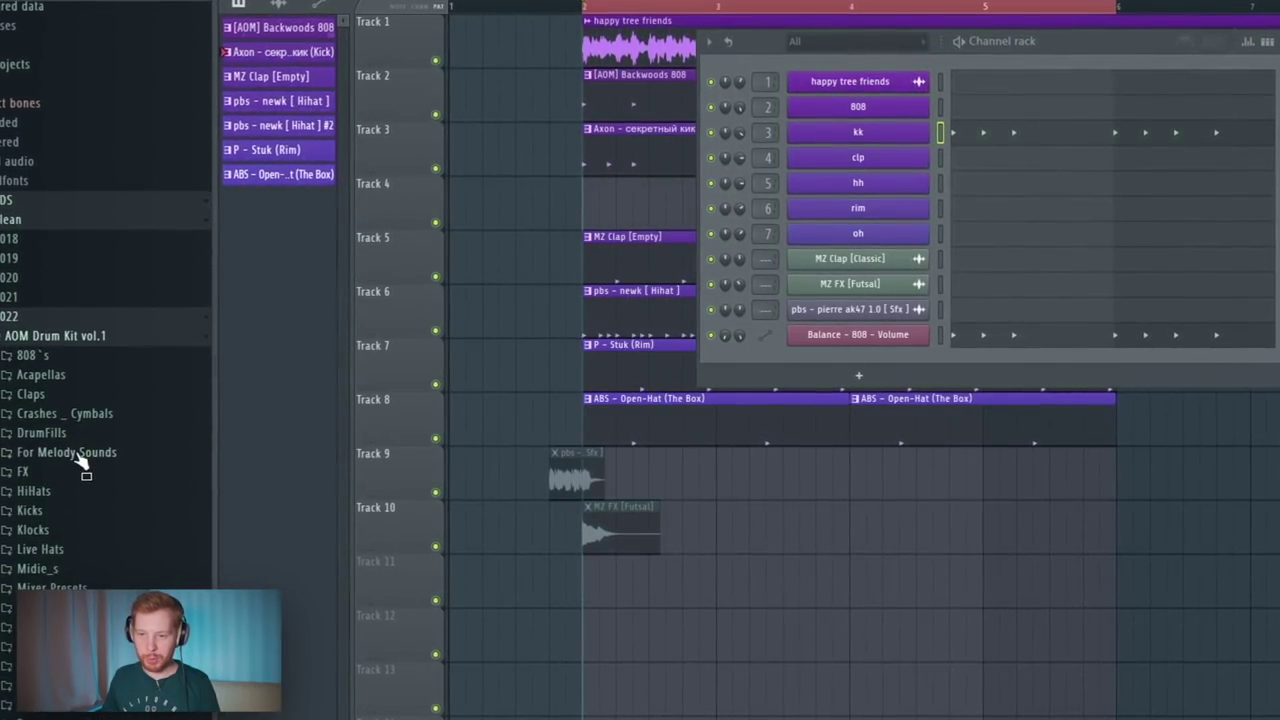
click(30, 510)
drag(55, 529, 939, 141)
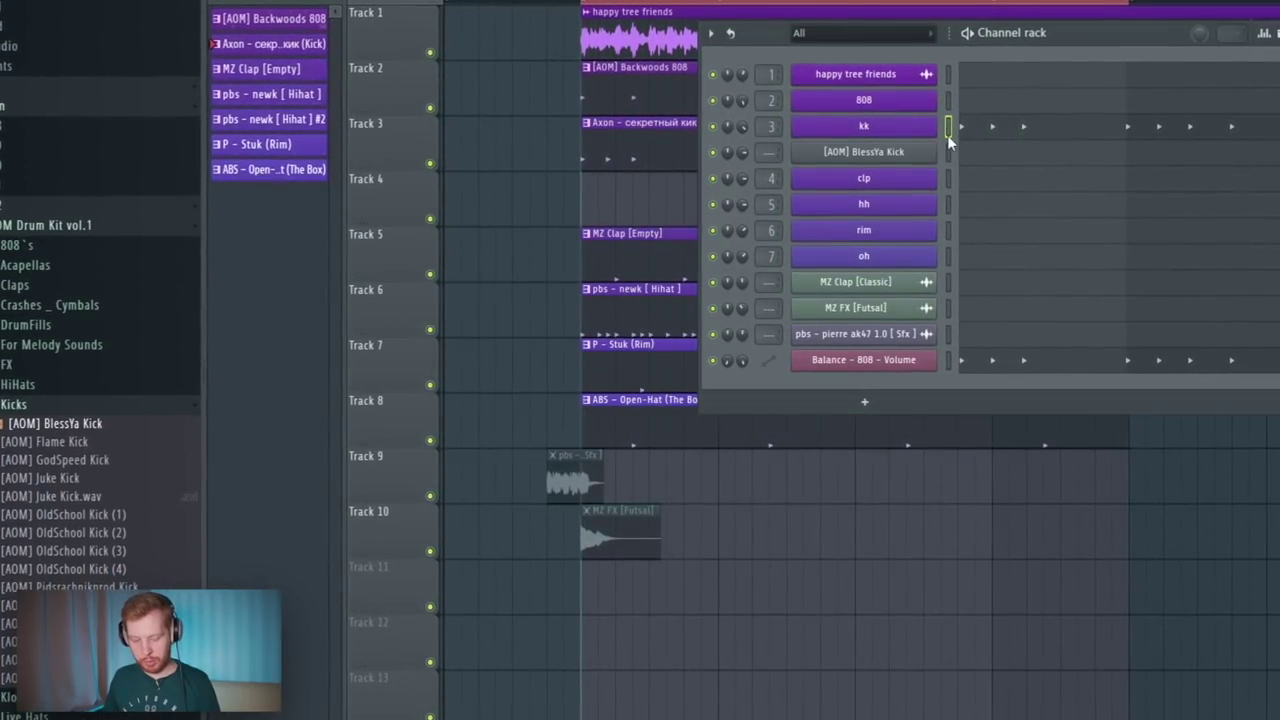
- Open the kk channel's notes in the piano roll and transpose the D#5 notes down three semitones
click(998, 130)
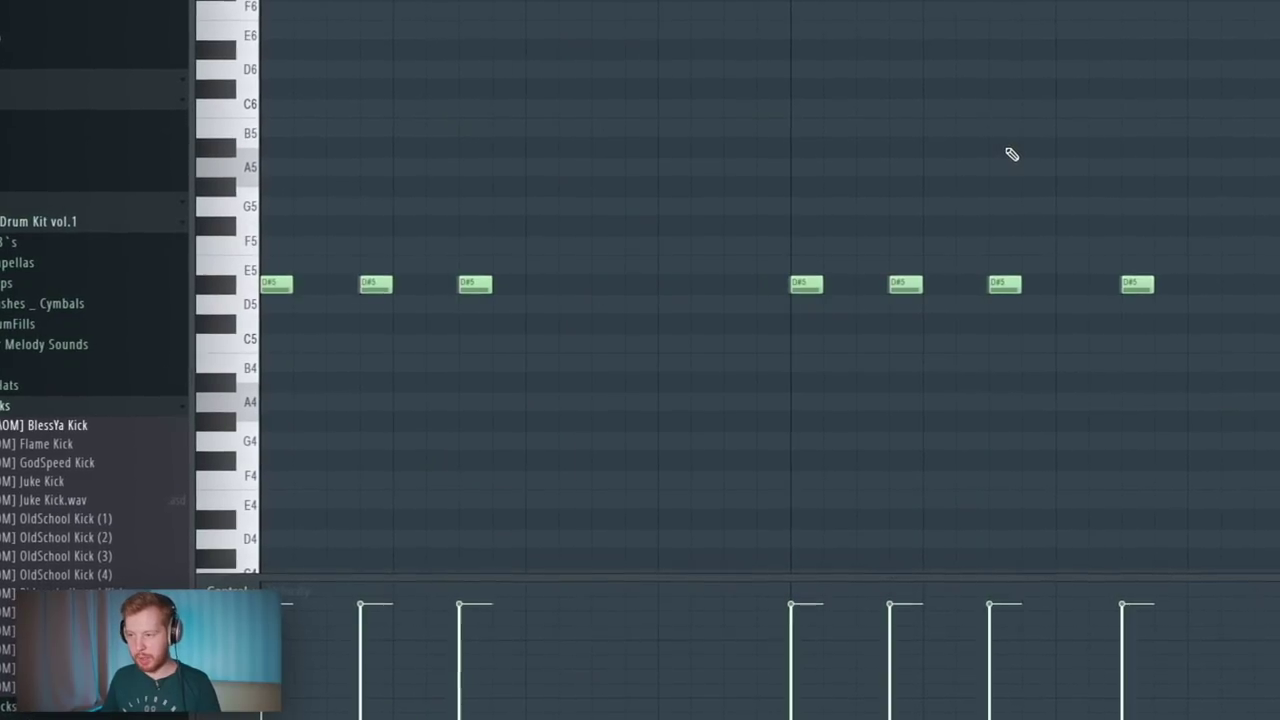
key(shift+Down)
key(shift+Down)
key(shift+Down)
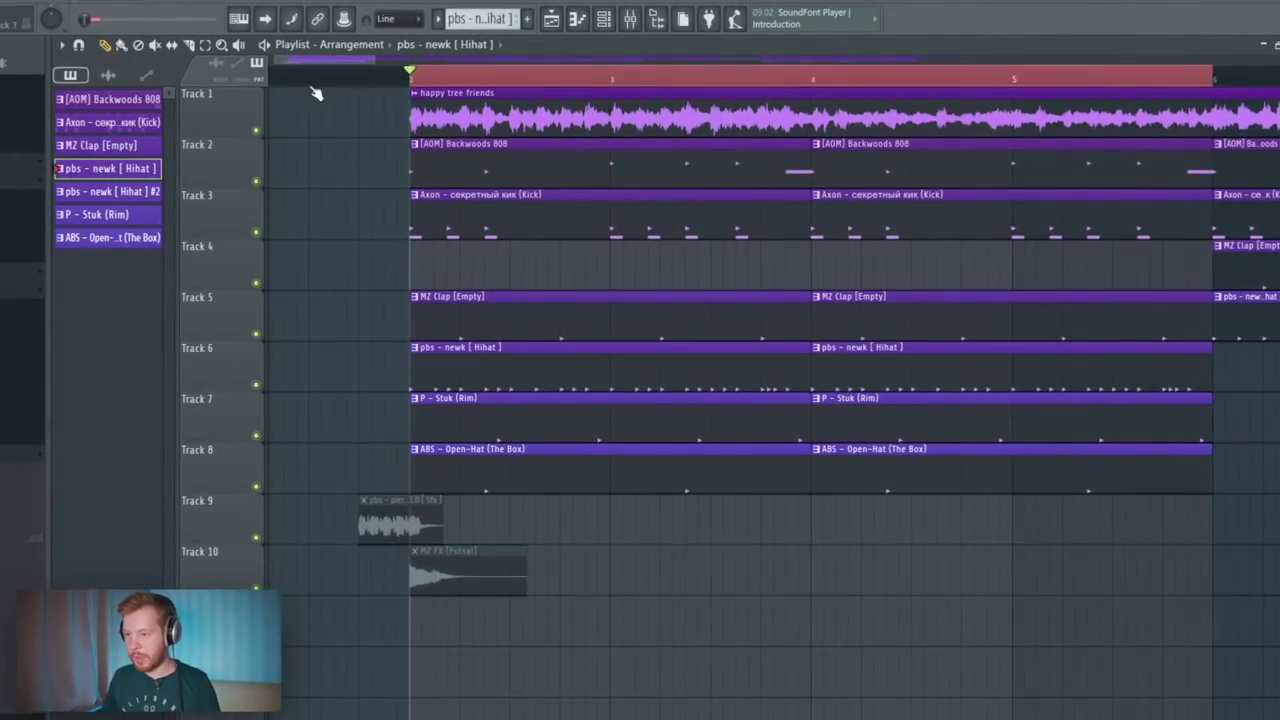
- Check the 808 insert in the mixer and play back the hi-hat pattern in the hh piano roll
key(F9)
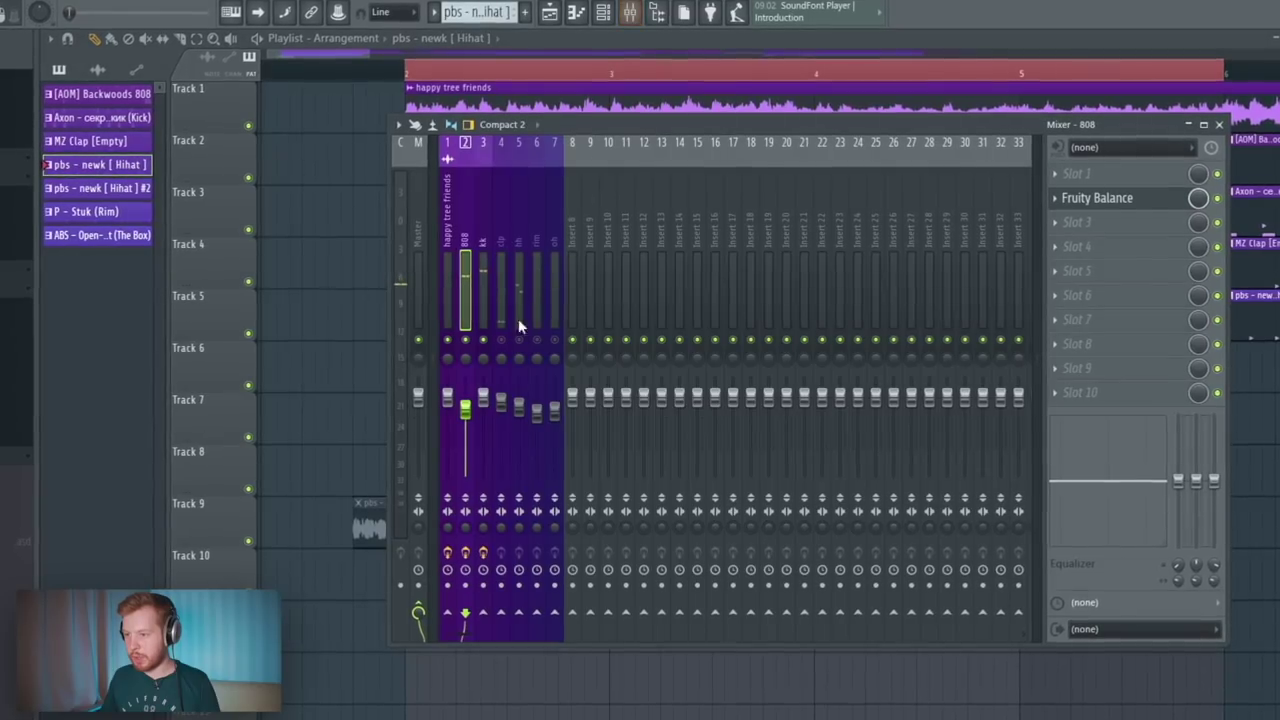
key(F9)
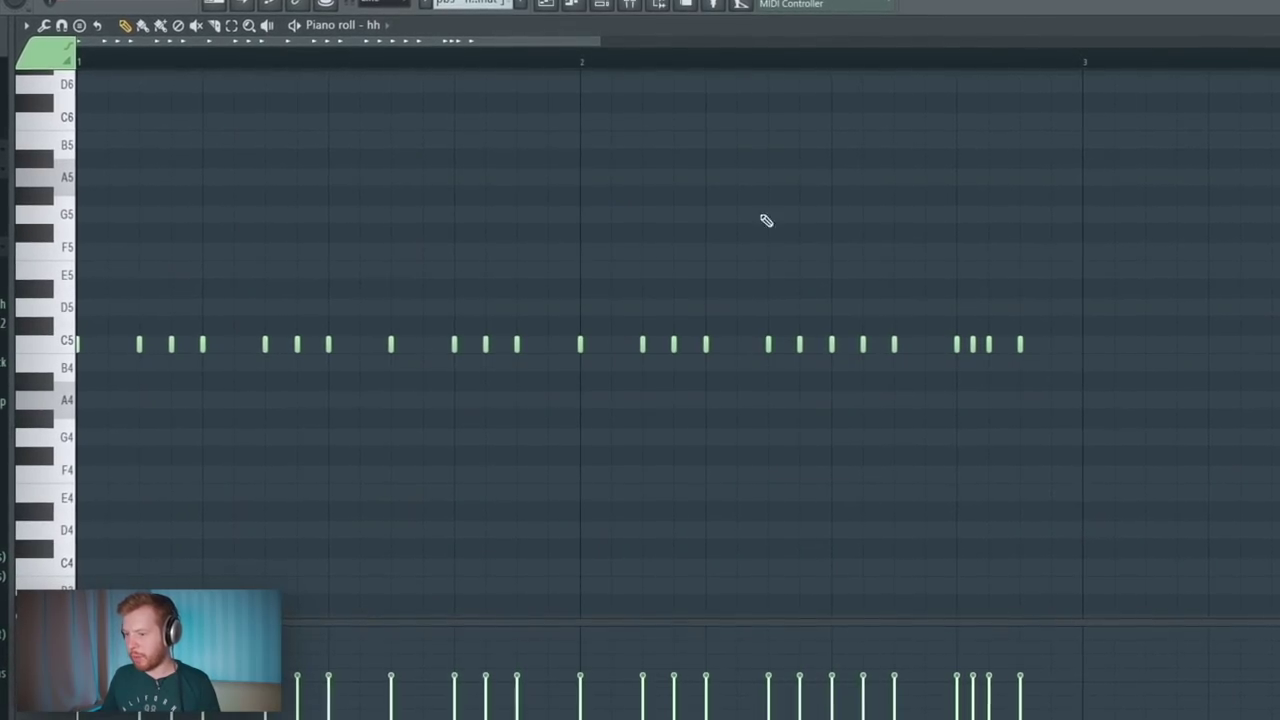
key(space)
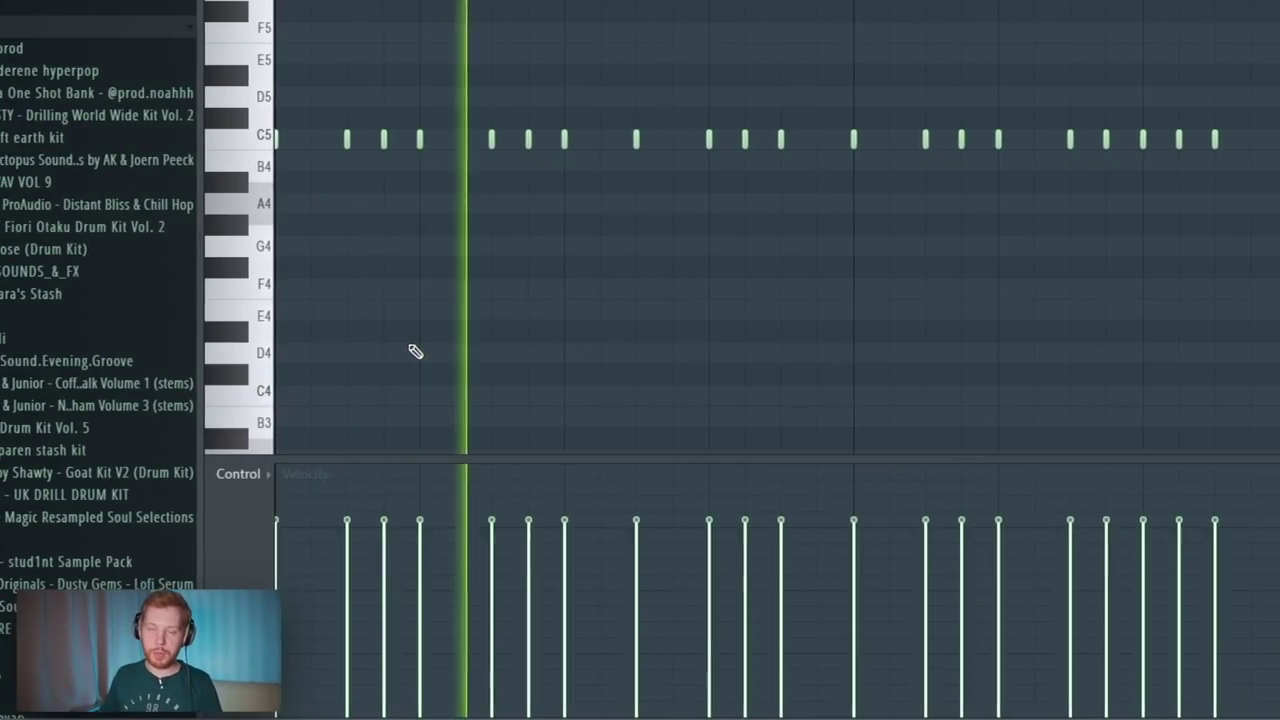
key(space)
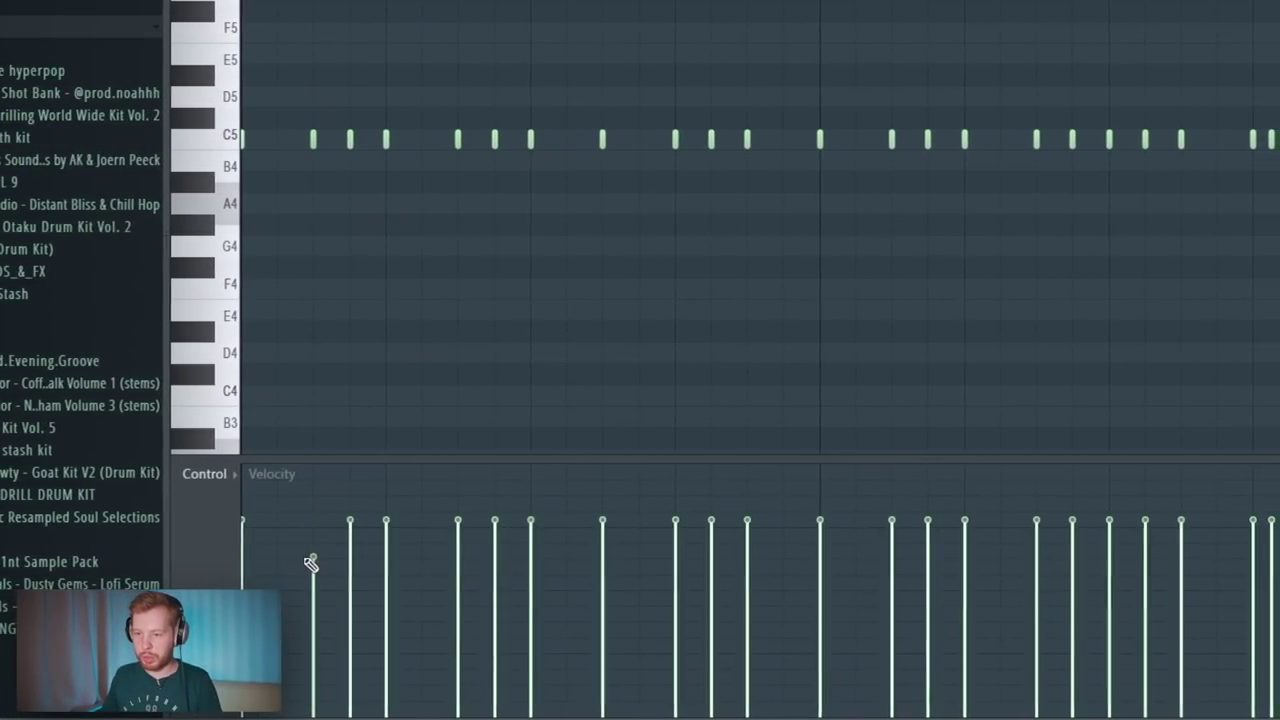
- Vary the velocities of the hh notes across the two-bar pattern, lowering many of the in-between hits
drag(333, 561, 396, 629)
drag(451, 537, 490, 588)
click(596, 551)
drag(668, 541, 705, 612)
mouse_move(885, 535)
mouse_down()
mouse_move(925, 550)
mouse_move(925, 571)
mouse_up()
click(1030, 567)
drag(1039, 553, 1039, 591)
drag(1111, 586, 1147, 527)
click(1237, 586)
click(1256, 551)
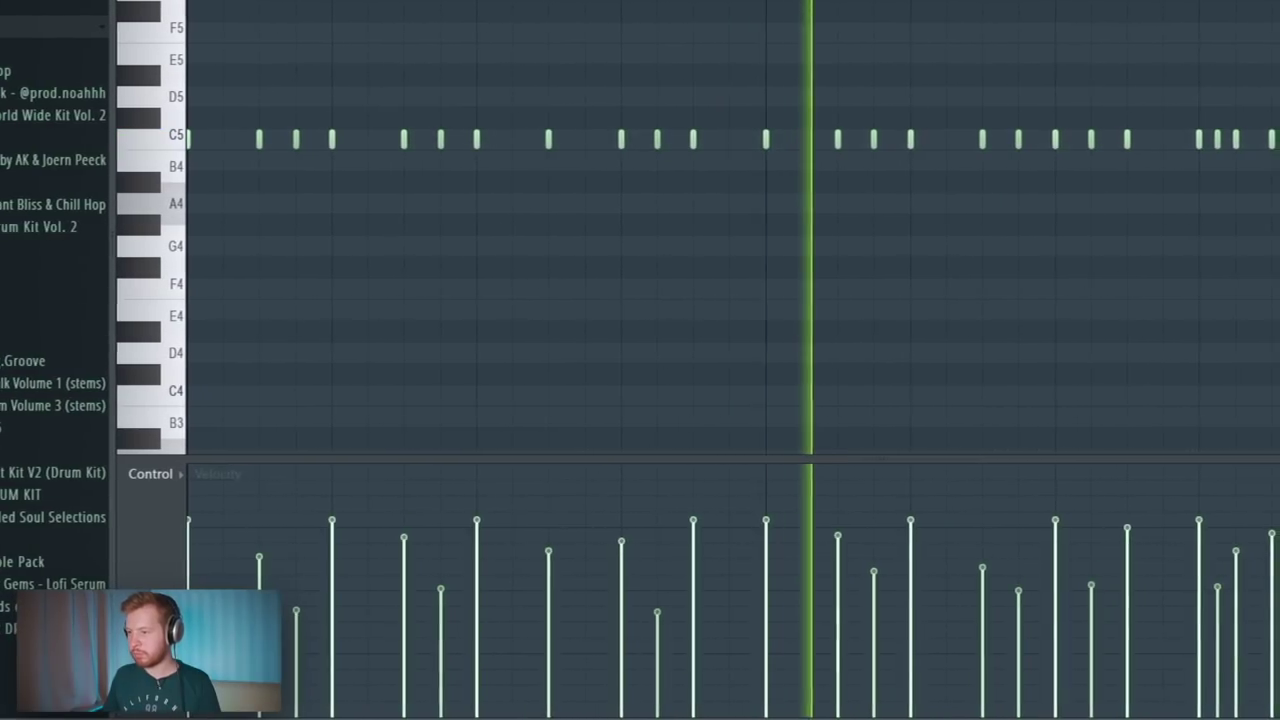
- Add the MZ Hi Hat [Don Toliver] sample from the hi-hats folder of 2021's Mike Zara's Stash to the channel rack
key(ctrl+a)
scroll(498, 291, up, 1)
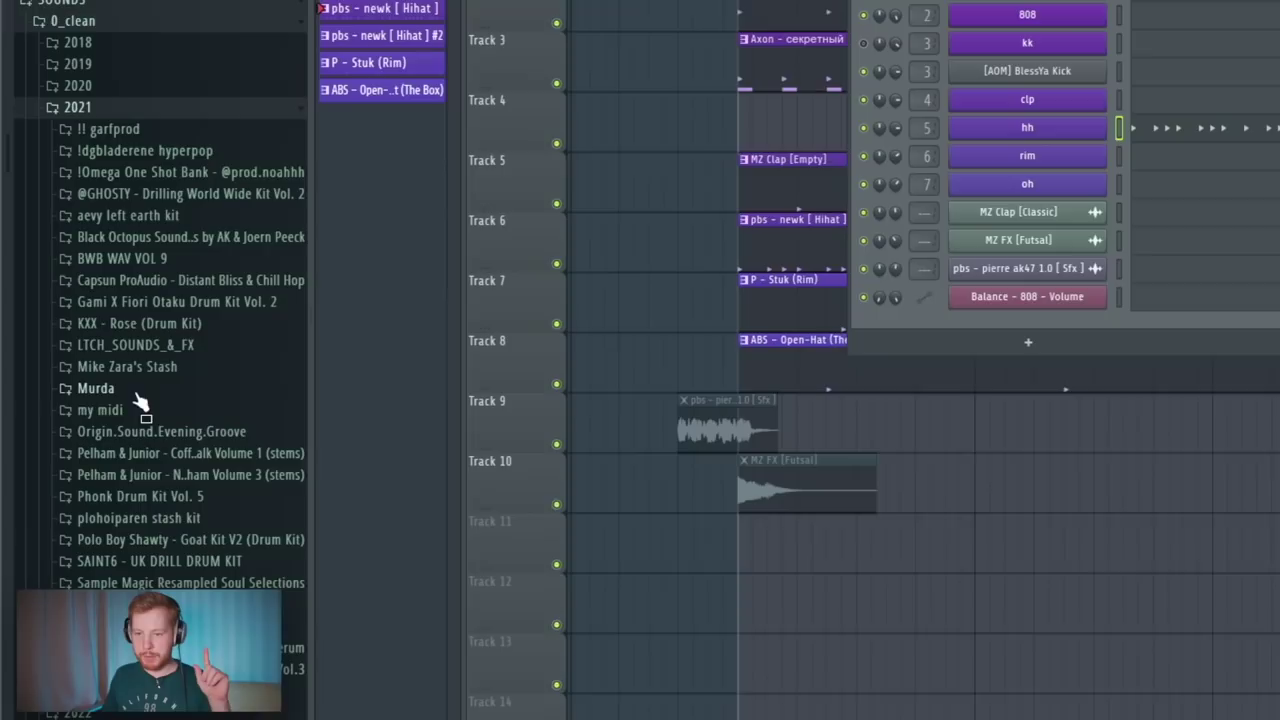
click(138, 390)
click(136, 392)
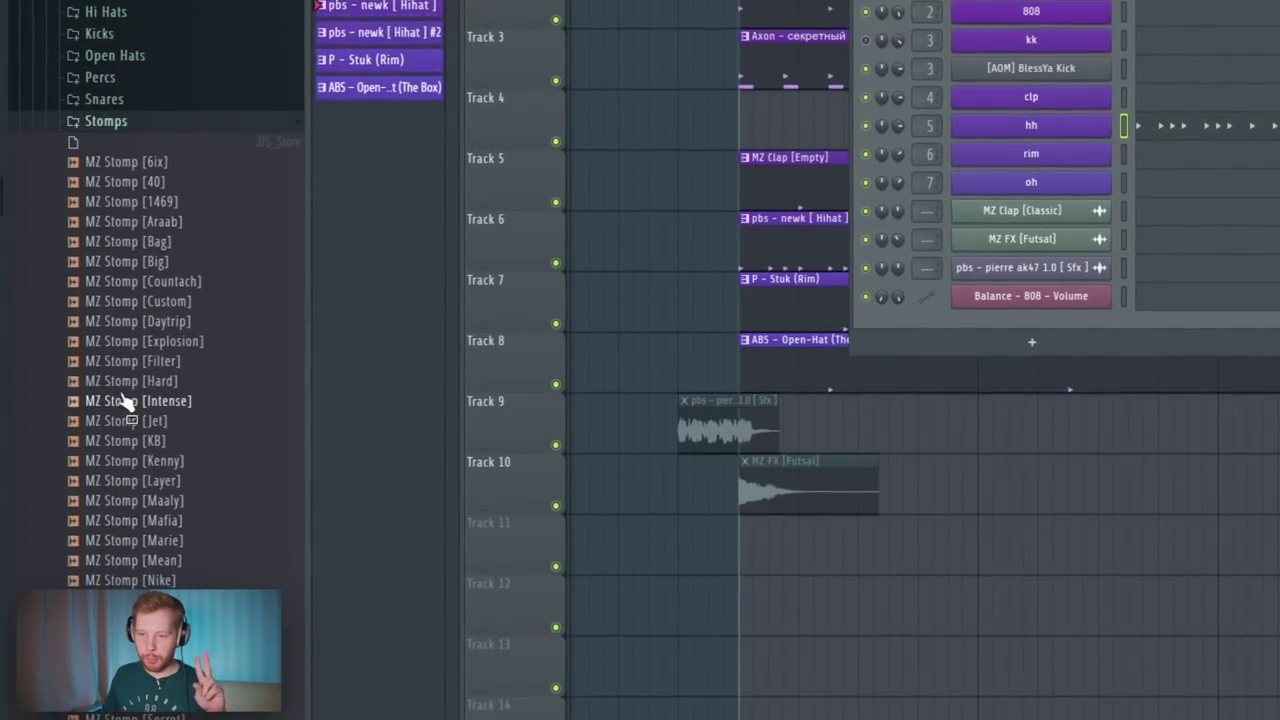
click(100, 120)
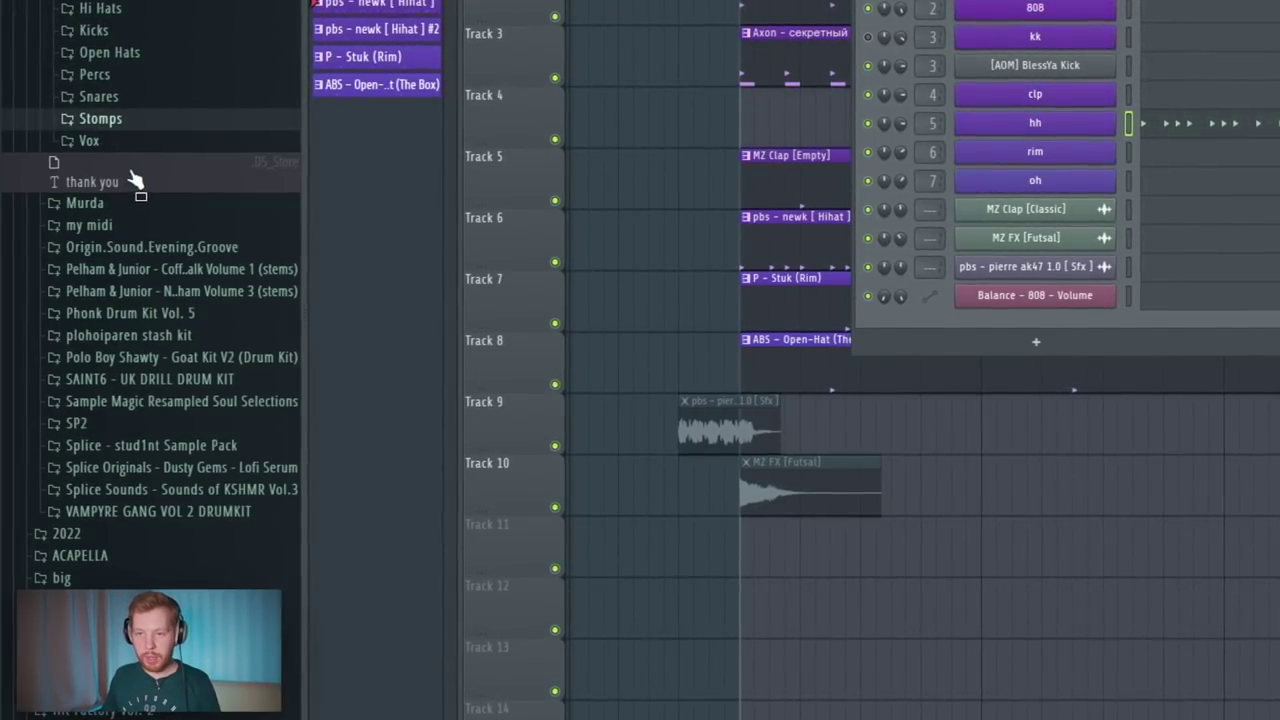
click(114, 12)
scroll(147, 148, down, 3)
click(146, 81)
click(148, 121)
click(184, 426)
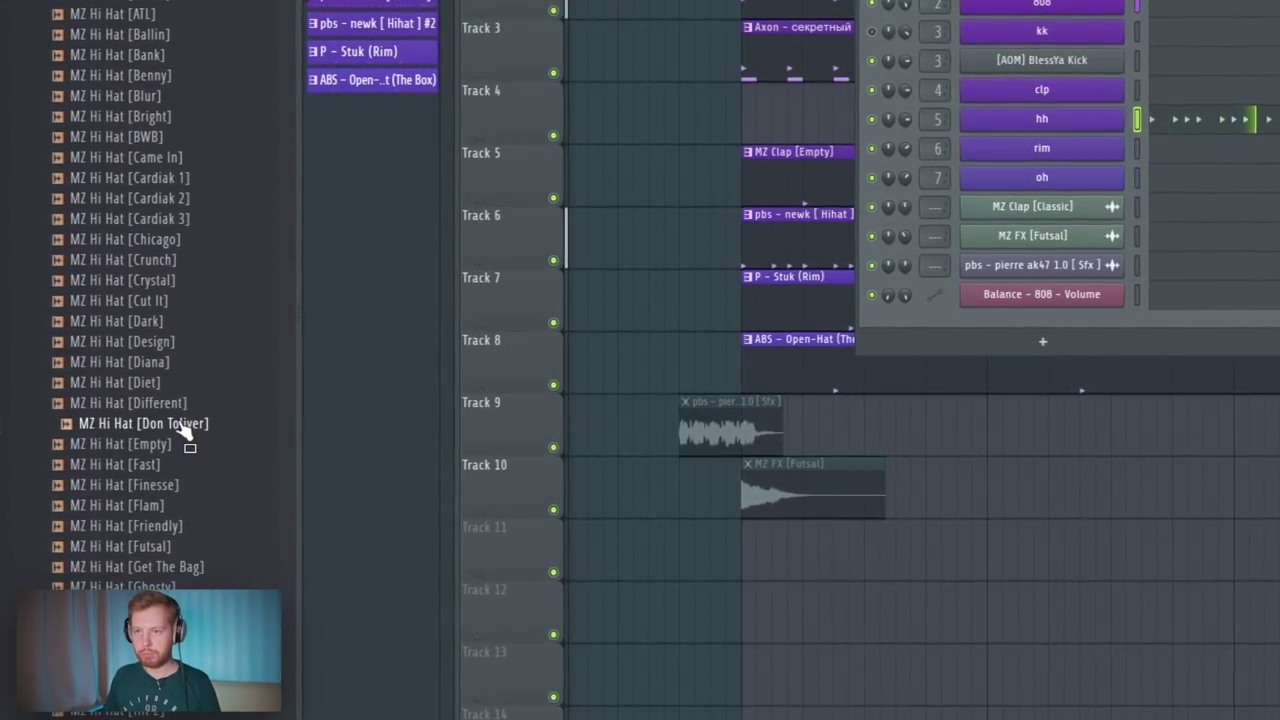
drag(183, 428, 1028, 130)
- Place two C5 notes at the start of the new hi-hat's piano roll and transpose them down three semitones to A4
click(1171, 145)
drag(905, 230, 449, 241)
key(ctrl+a)
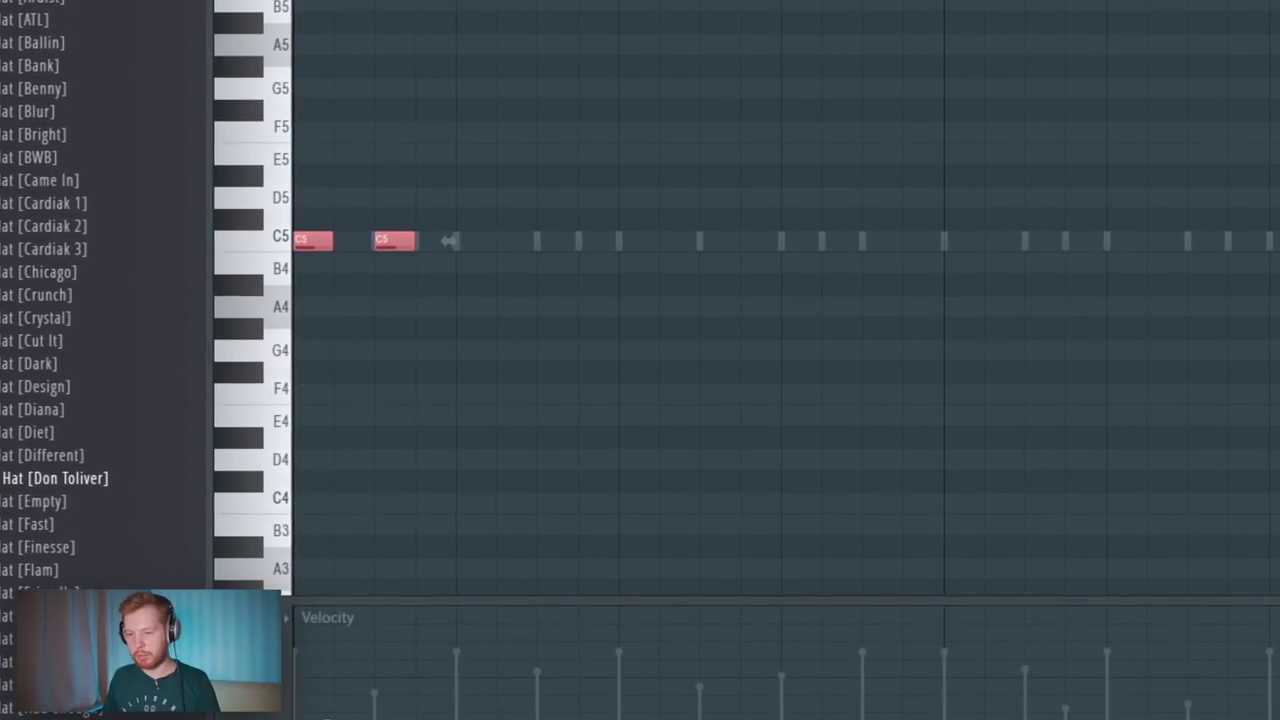
drag(560, 122, 213, 339)
key(shift+Down)
key(shift+Down)
key(shift+Down)
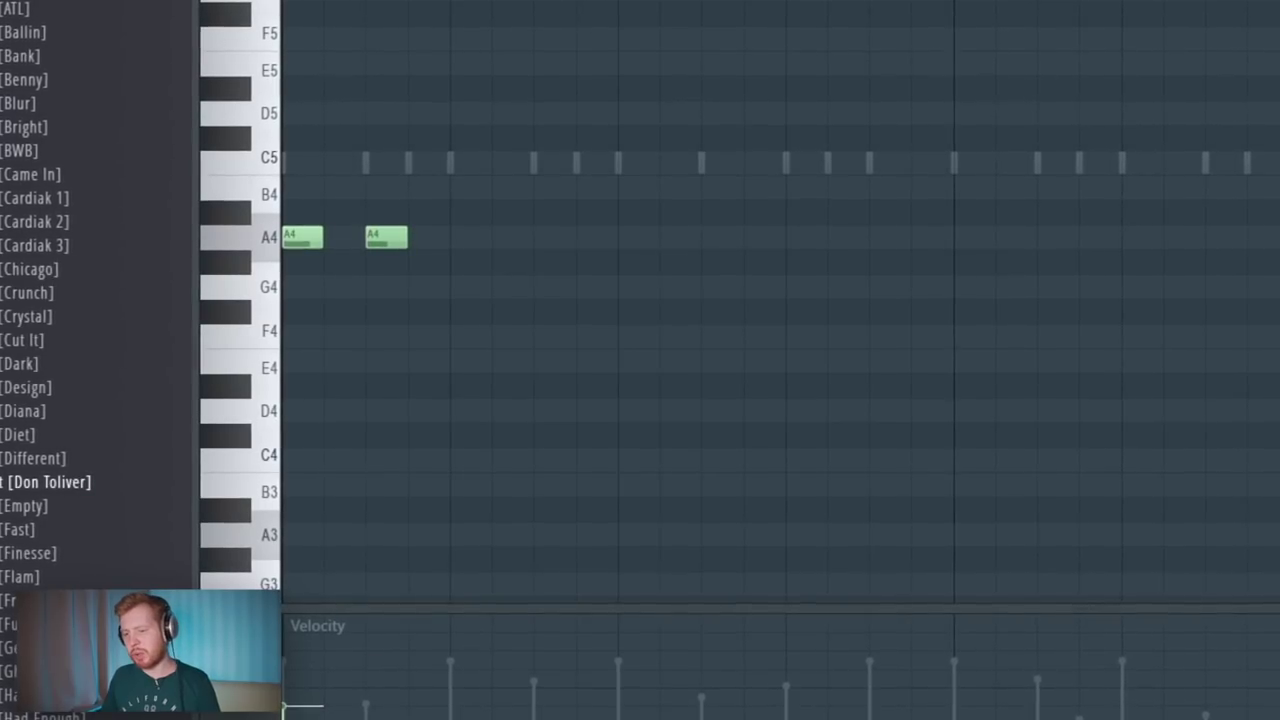
- Repeat the A4 hi-hat notes back to back across the whole pattern and play the result
right_click(415, 235)
drag(526, 176, 248, 312)
key(ctrl+b)
key(ctrl+b)
key(ctrl+b)
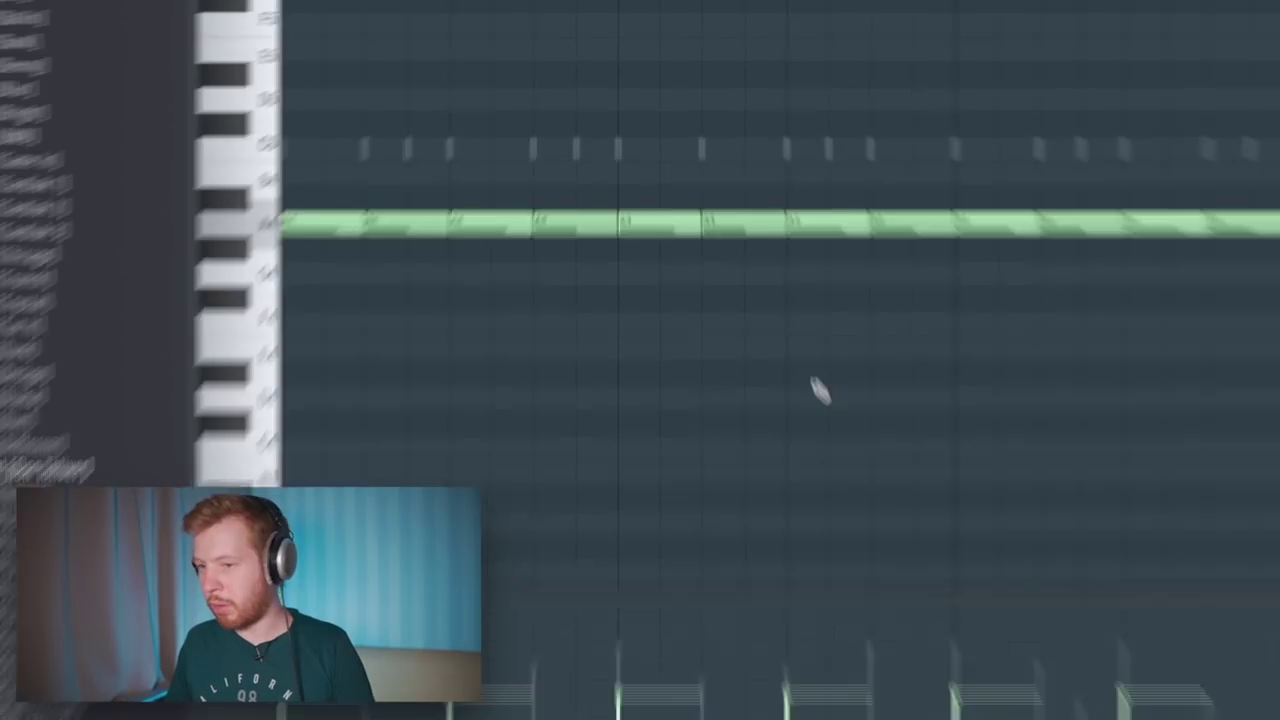
key(space)
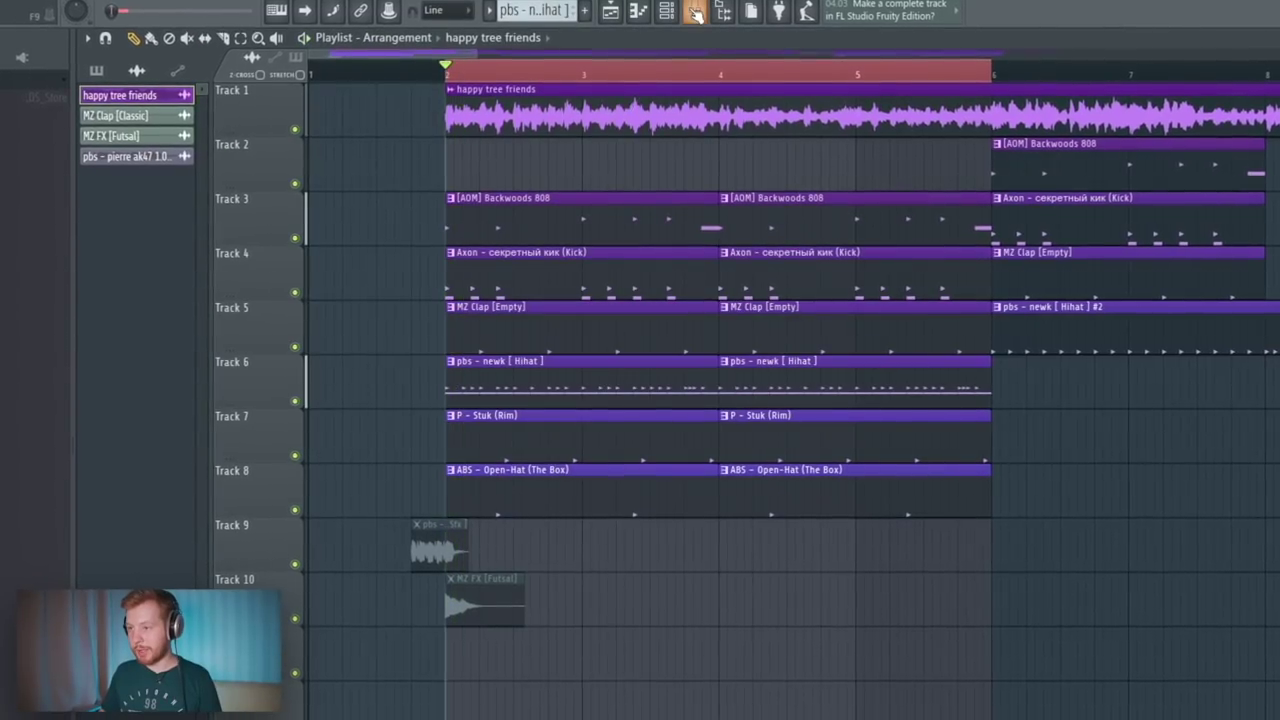
- Load FabFilter Pro-Q 3 in slot 3 of the happy tree friends mixer track and bypass its Fruity parametric EQ 2
key(F9)
key(space)
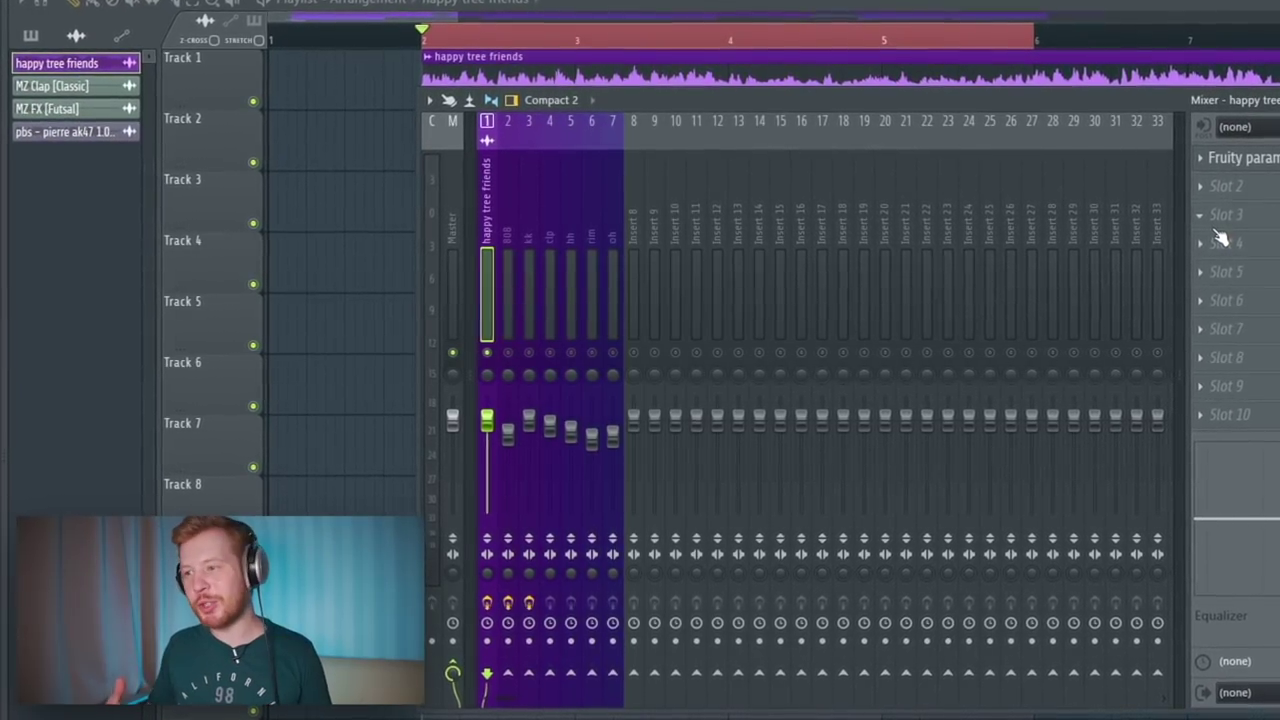
click(1230, 236)
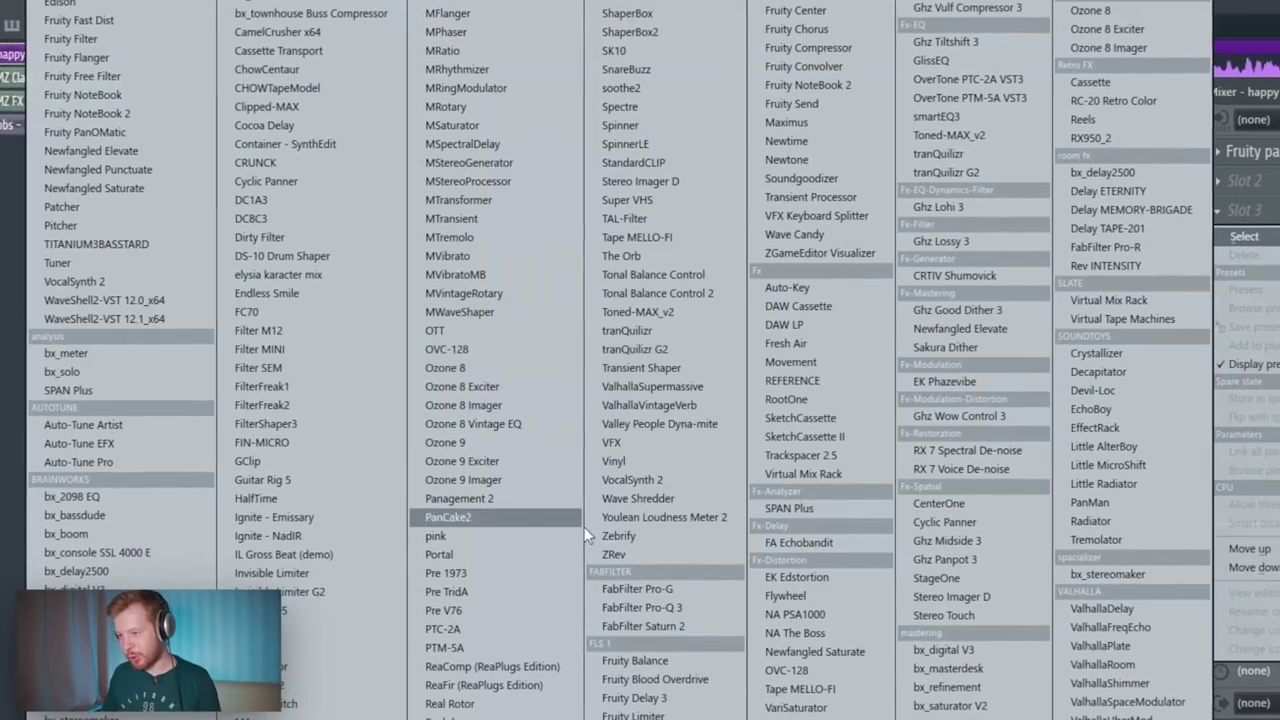
click(686, 602)
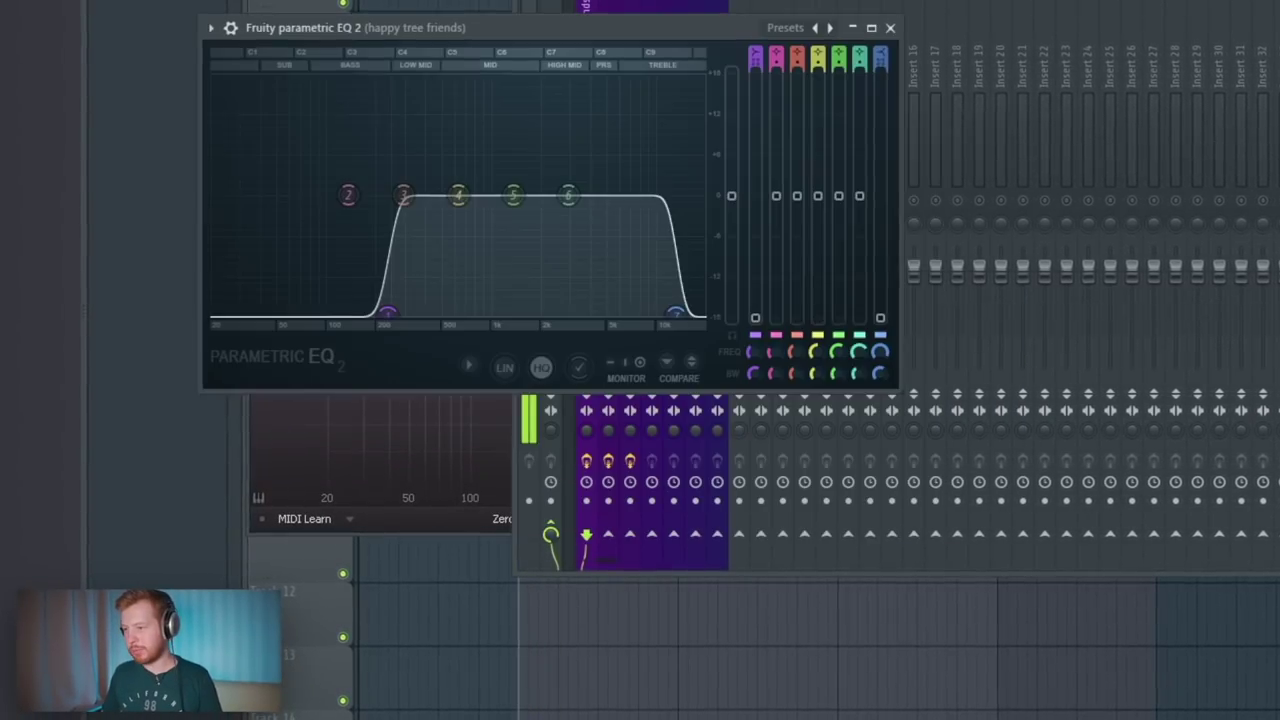
click(1278, 110)
click(1278, 110)
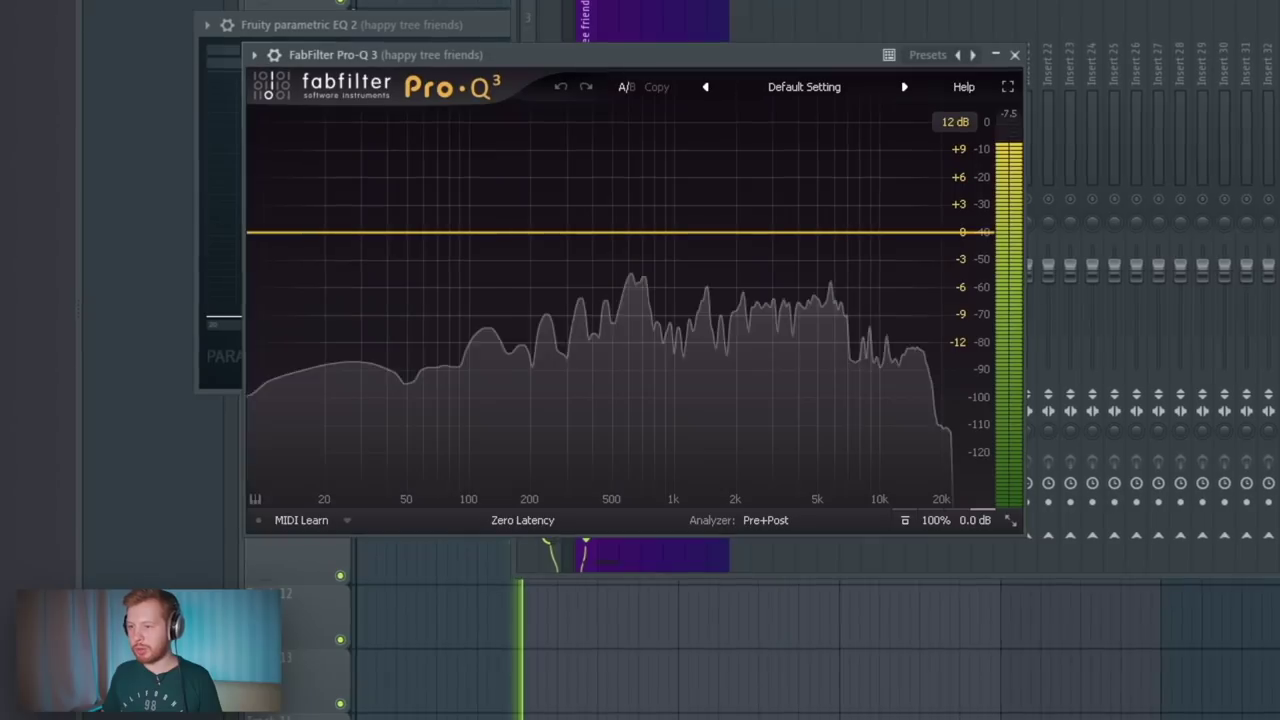
click(1278, 110)
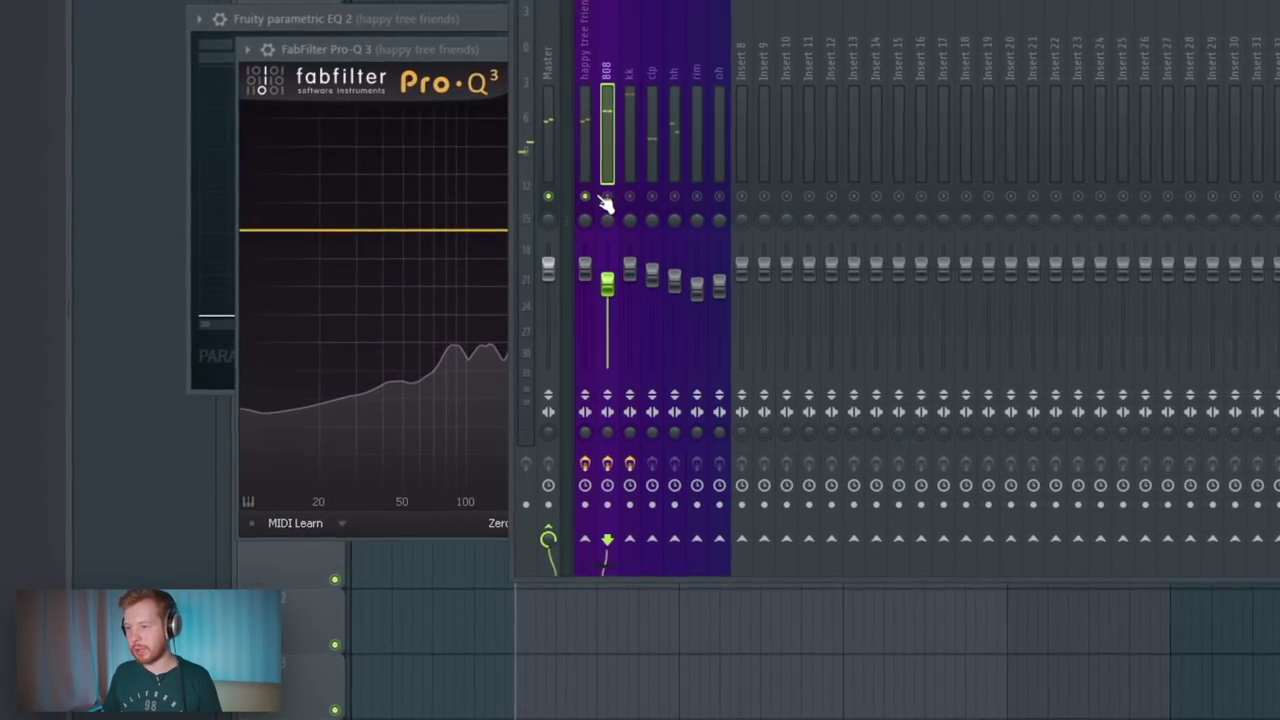
- Shape the loop in Pro-Q 3 with a low cut around 130 Hz and a bell cut of about 2.3 dB near 1060 Hz
drag(248, 231, 483, 279)
drag(775, 229, 683, 256)
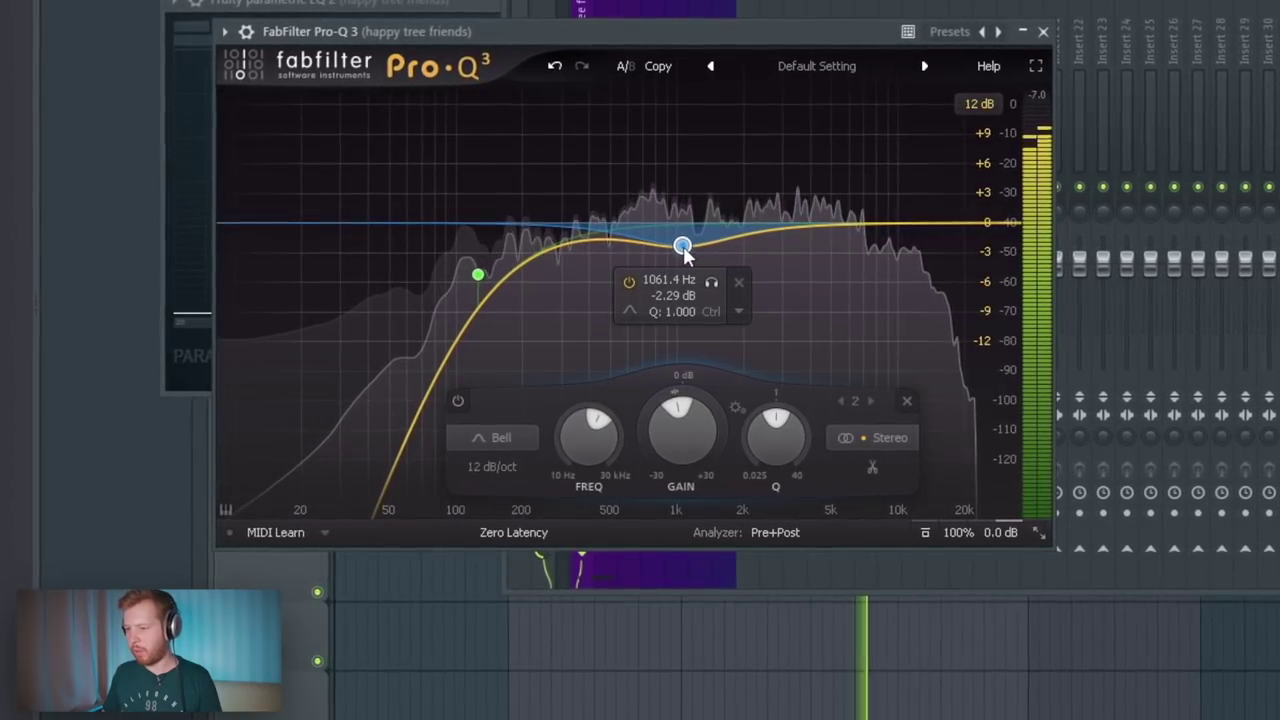
click(754, 238)
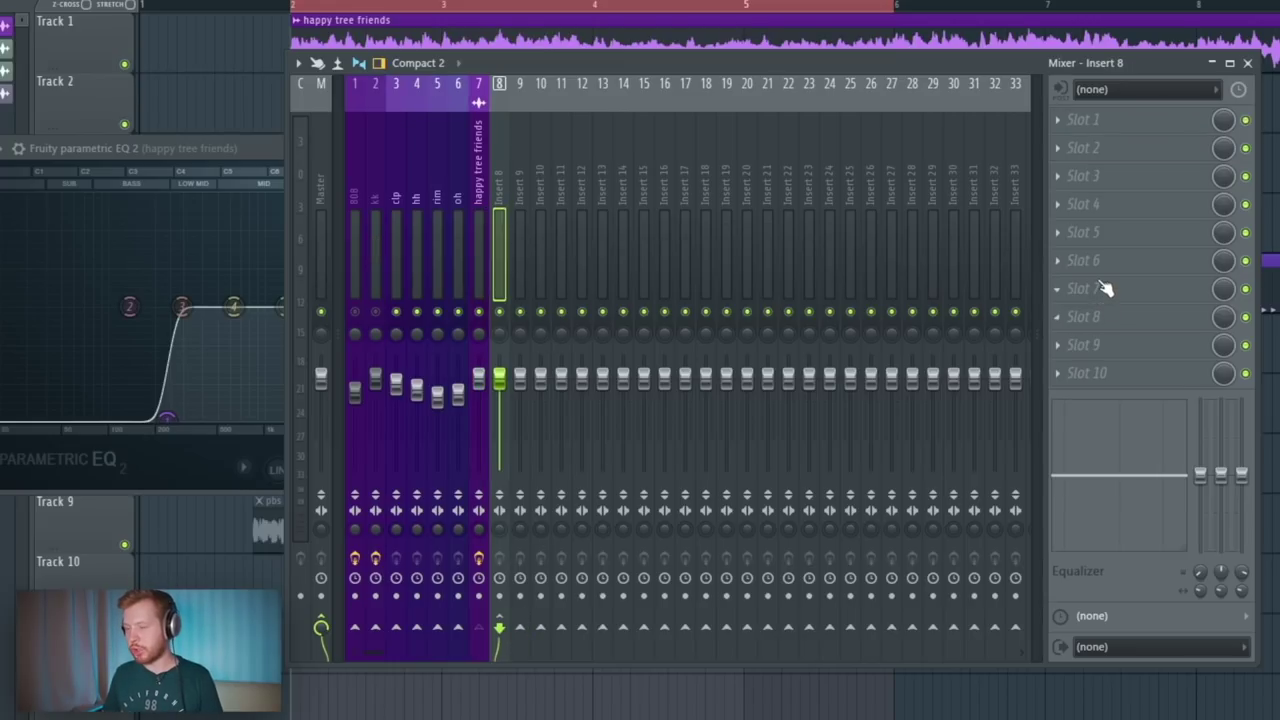
- Add Little AlterBoy and ValhallaVintageVerb to mixer Insert 8 and lower that insert's volume during playback
click(1068, 232)
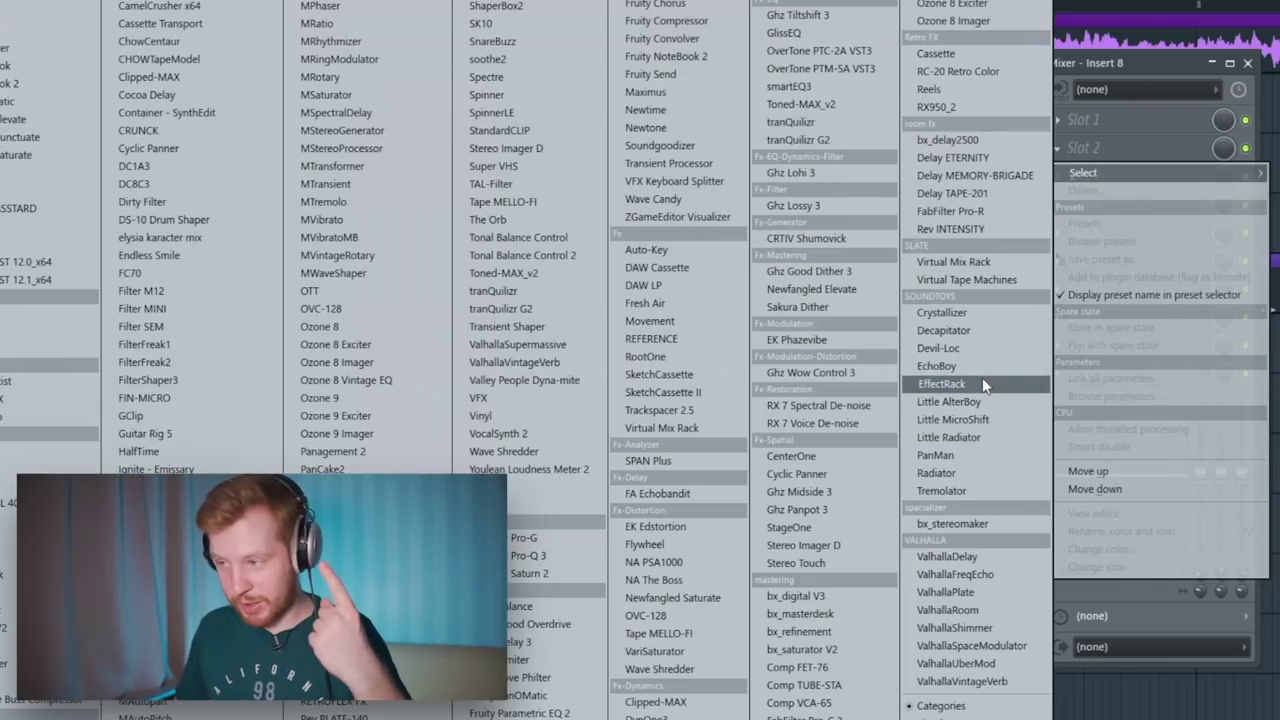
click(955, 401)
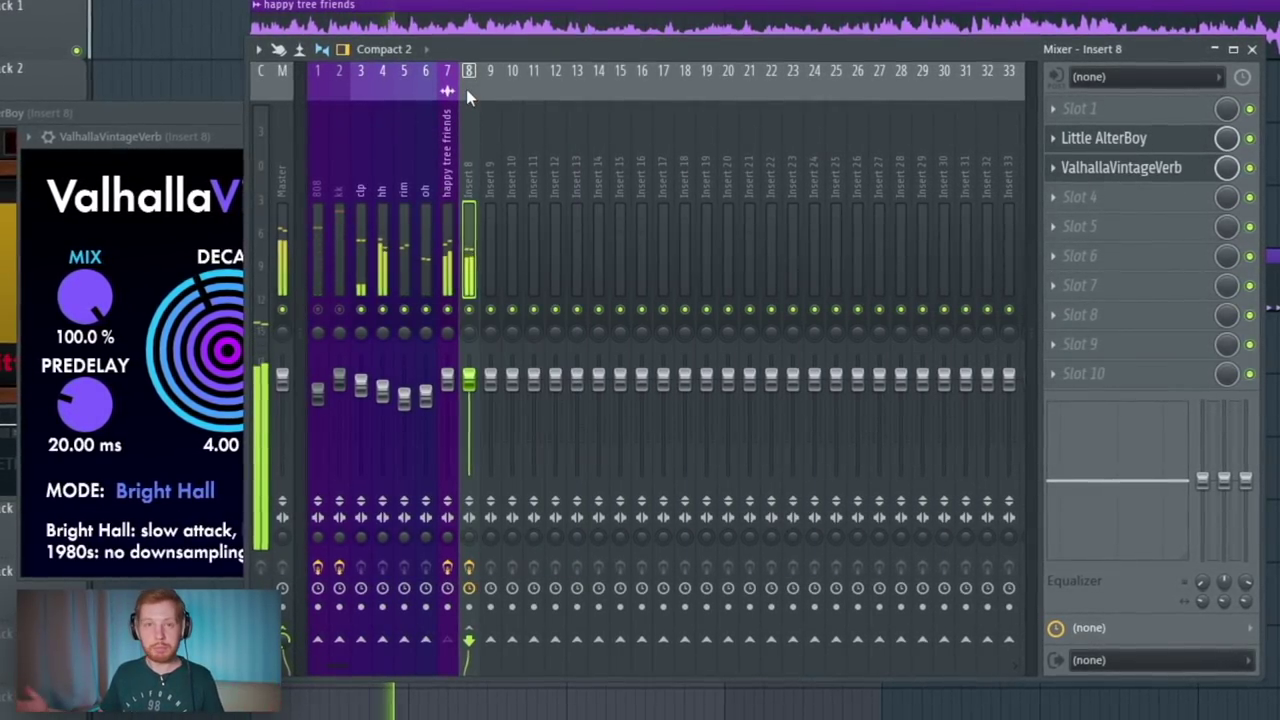
drag(469, 379, 469, 443)
key(space)
key(space)
- Send the happy tree friends track to Insert 9 and load EchoBoy in that insert's slot 3
click(442, 170)
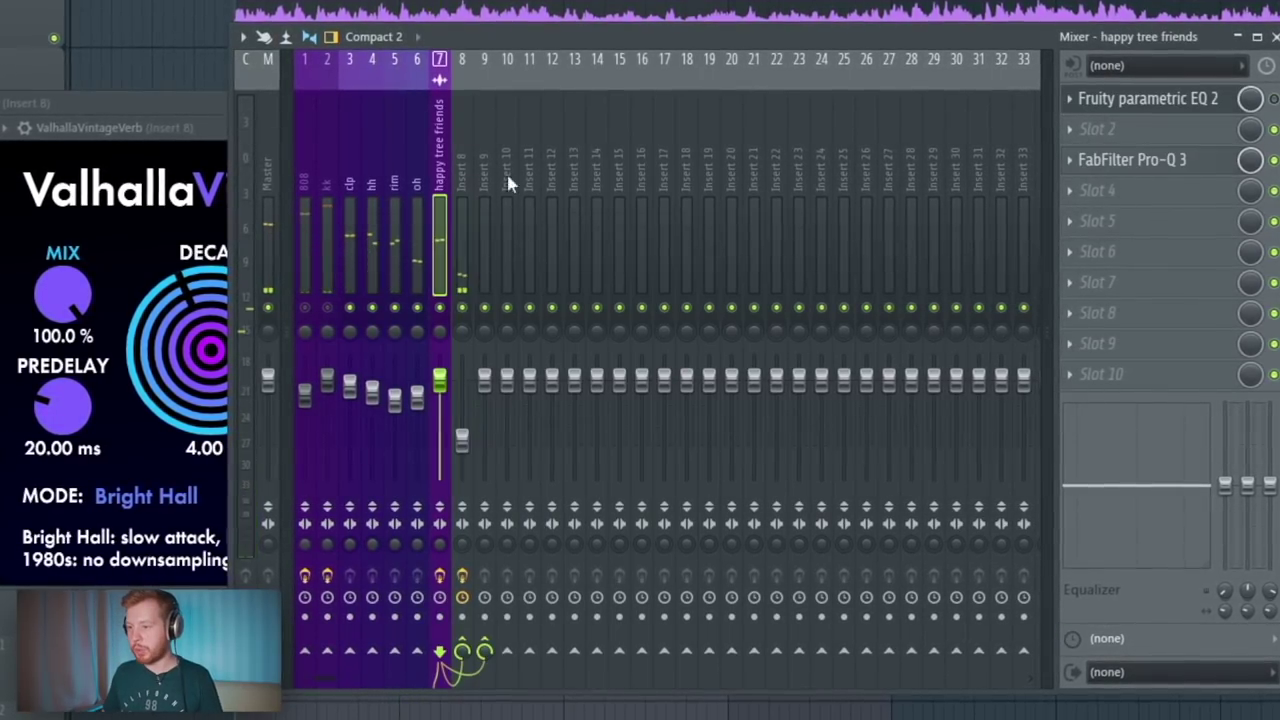
click(464, 150)
click(481, 130)
click(1100, 159)
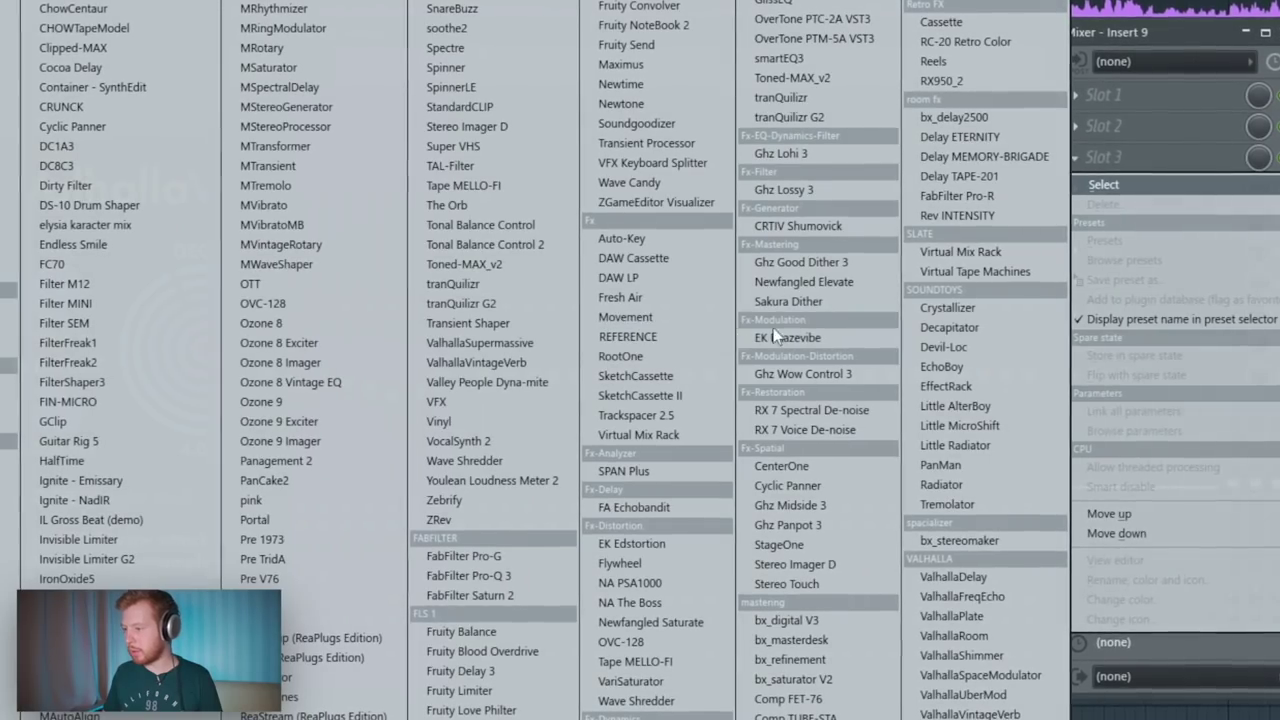
click(953, 370)
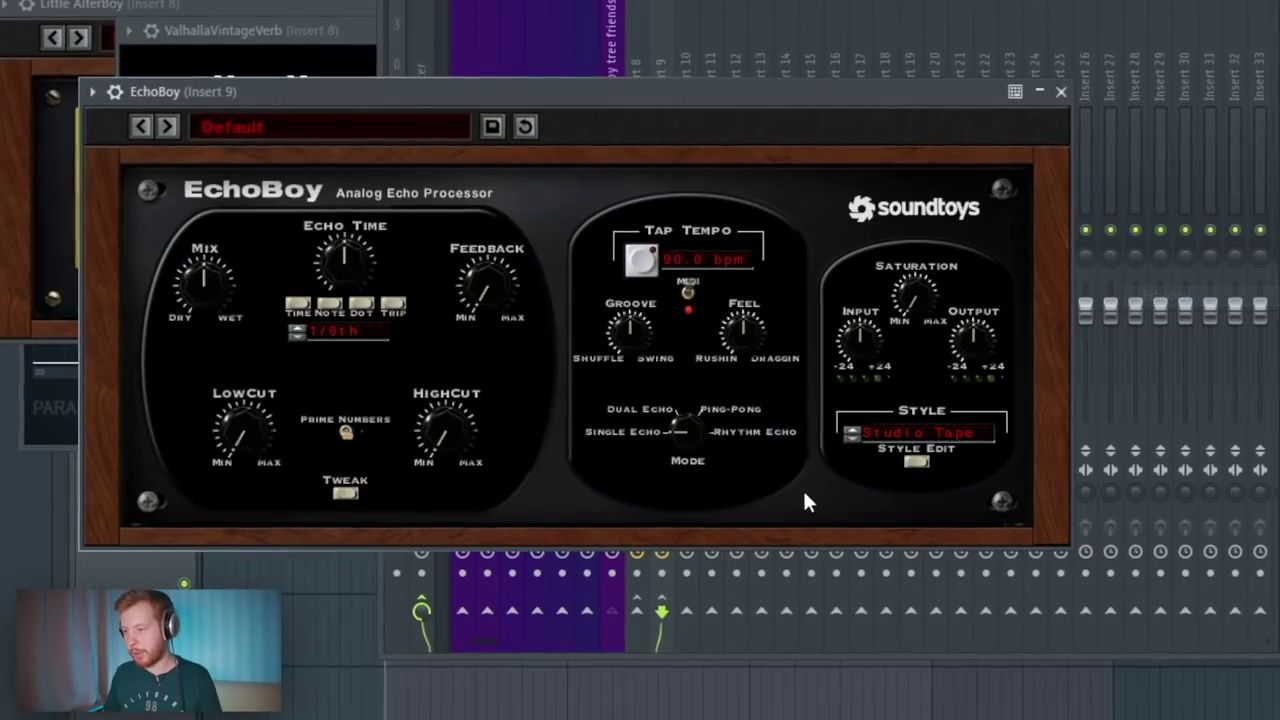
- Switch EchoBoy to Ping-Pong mode and lower the volume of Insert 9
click(720, 406)
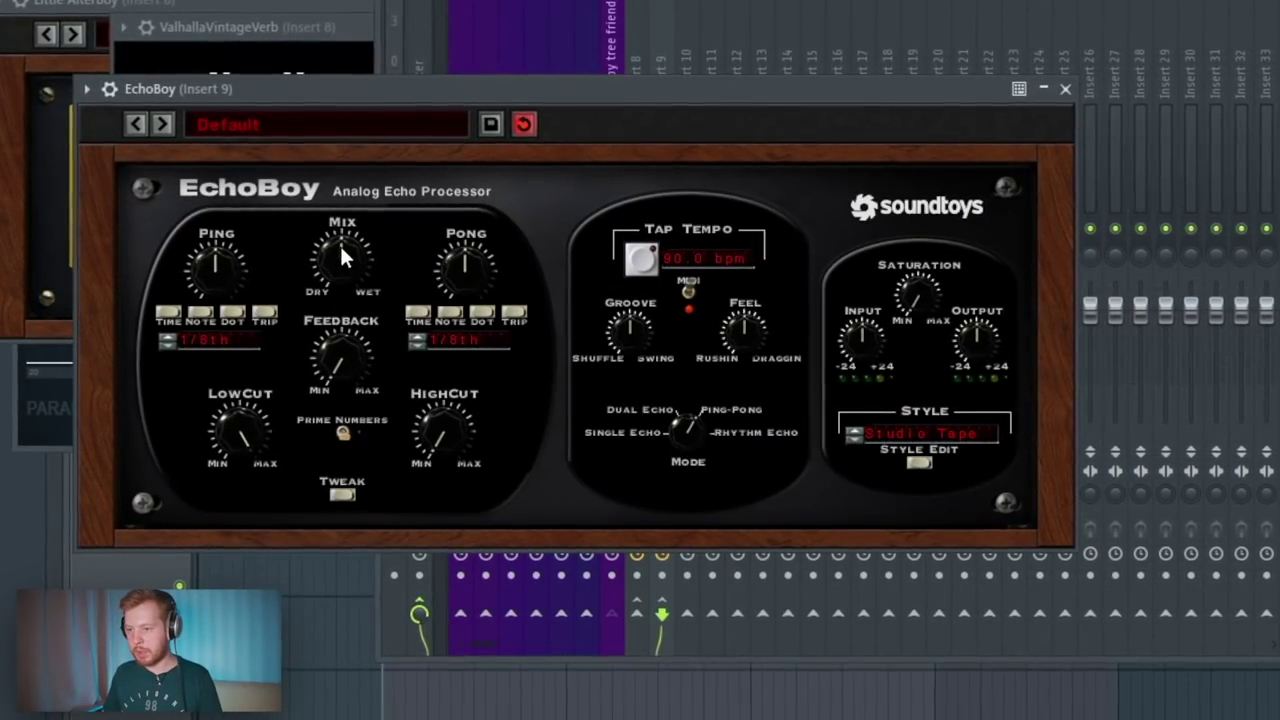
drag(480, 88, 515, 43)
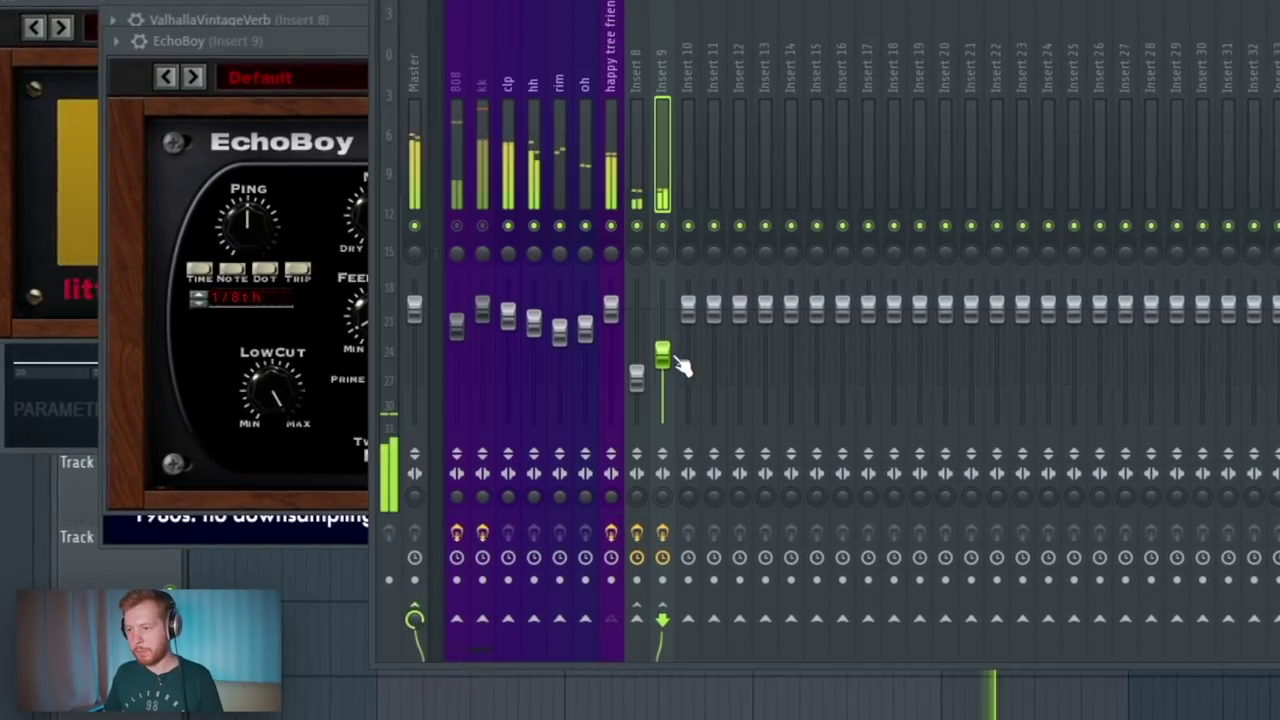
drag(673, 354, 662, 371)
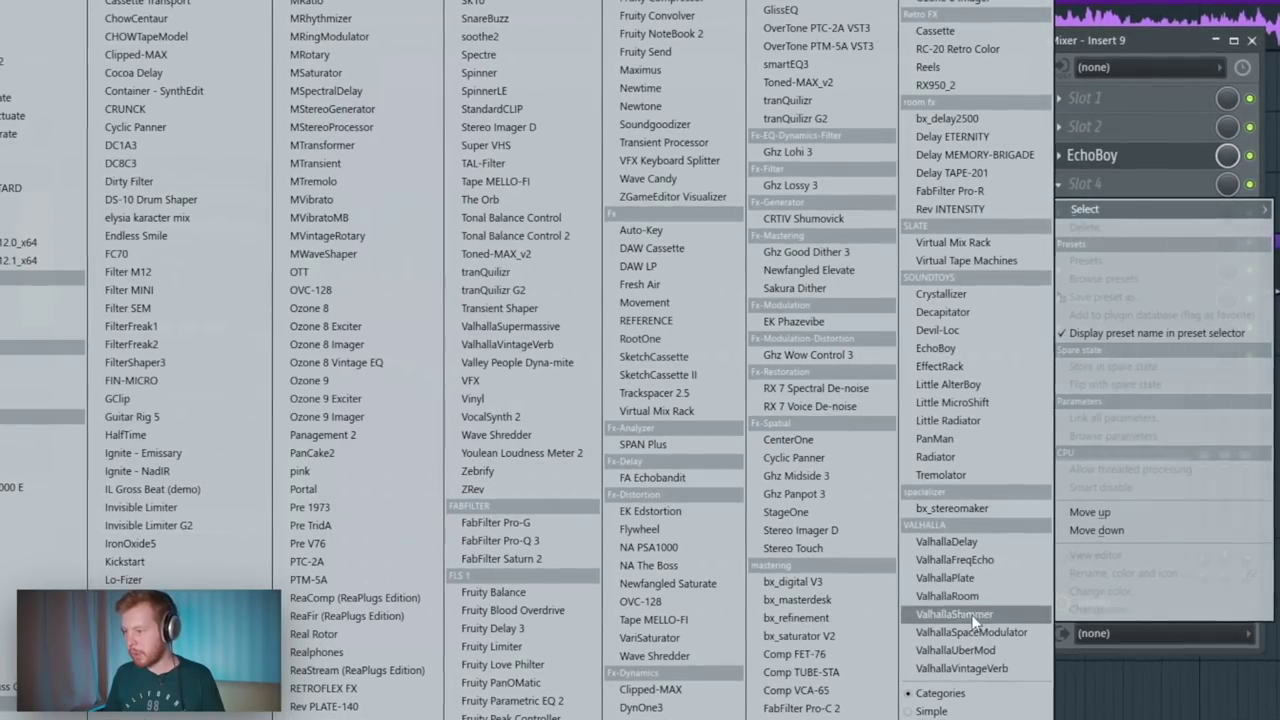
- Add ValhallaVintageVerb after EchoBoy on Insert 9 and choose its Tiled Room preset
click(958, 667)
click(746, 550)
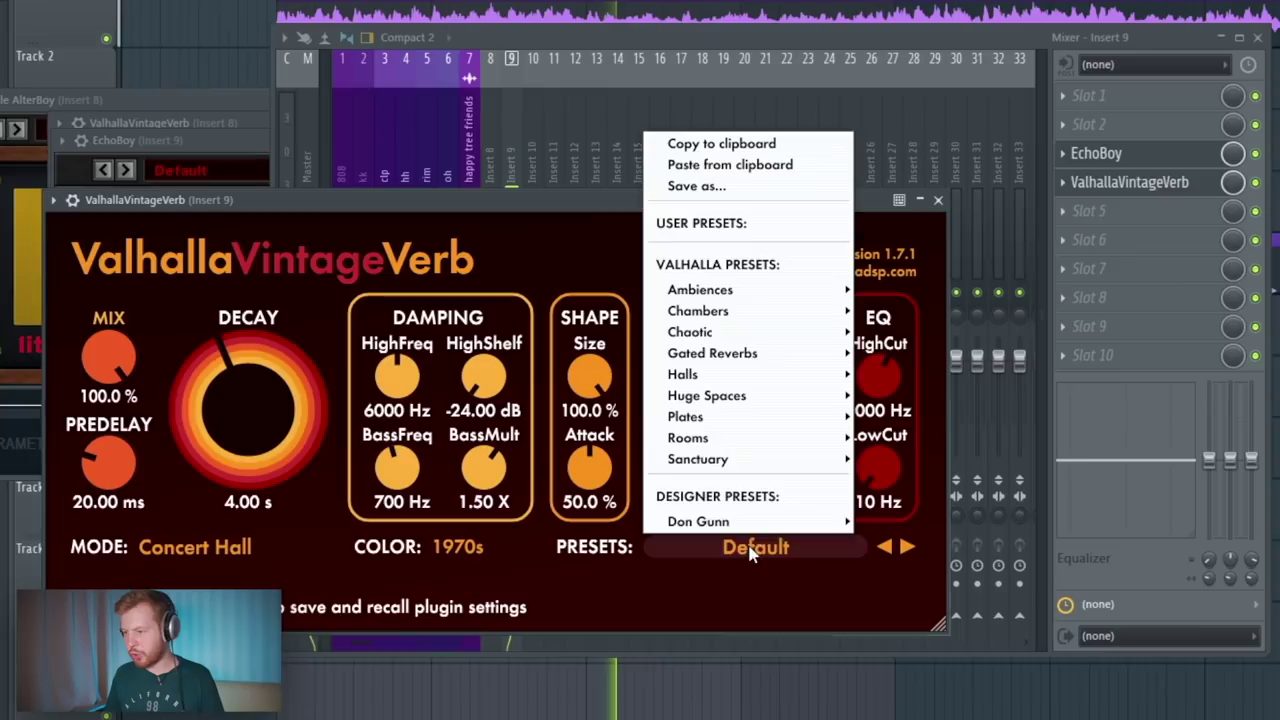
mouse_move(748, 437)
click(956, 437)
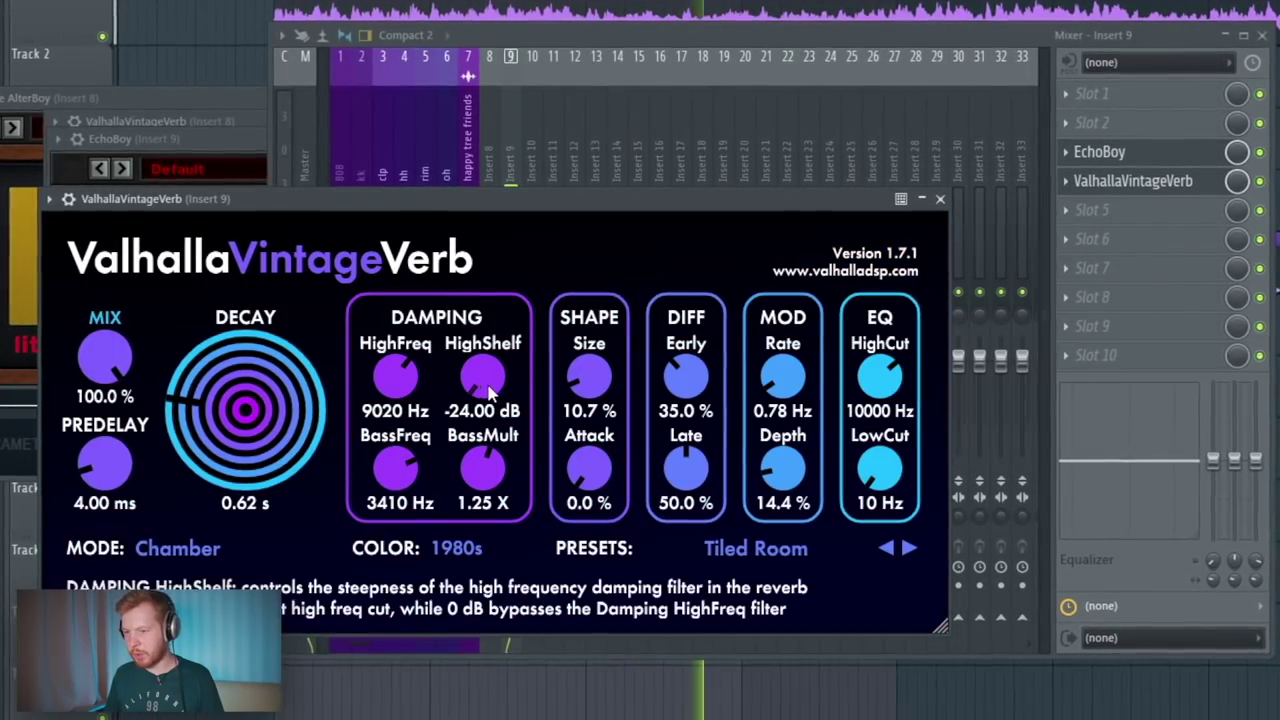
- Select Inserts 8 and 9 together and route them to Insert 10
click(517, 163)
drag(510, 390, 510, 397)
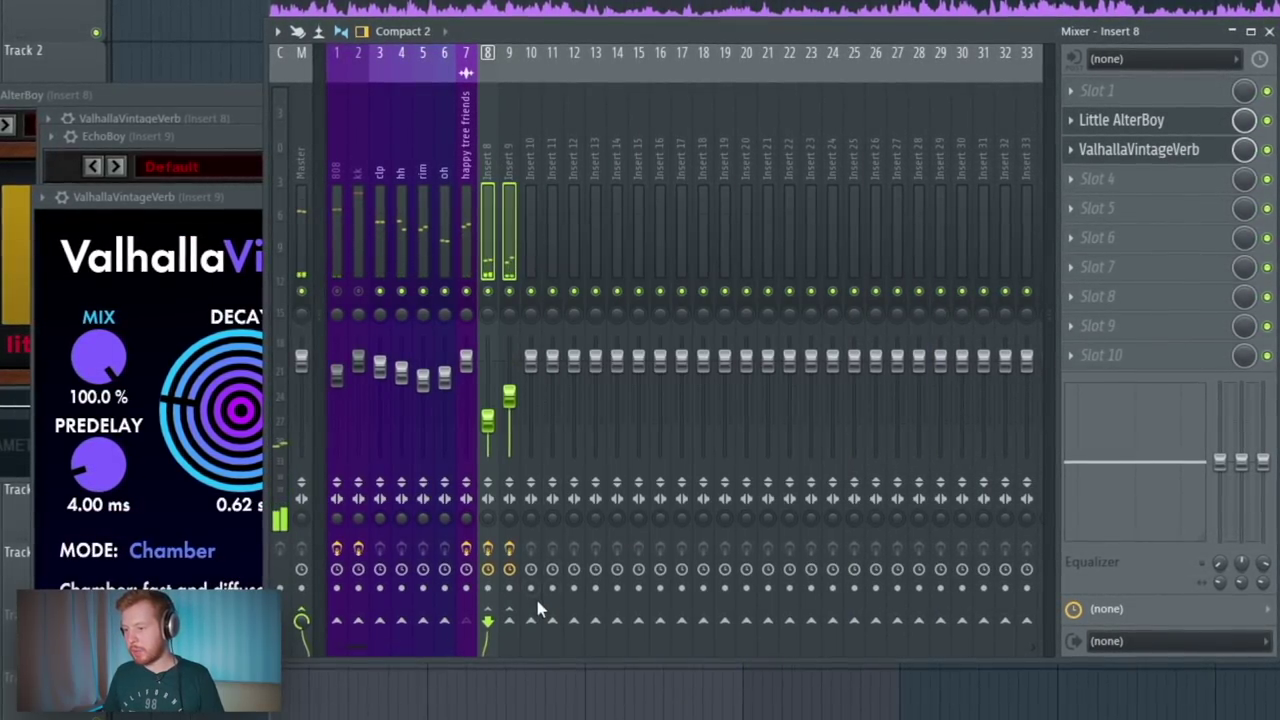
right_click(533, 623)
click(564, 653)
- Enable Safe Bass at 315 Hz in A1StereoControl on Insert 10 and adjust the stereo width
click(528, 136)
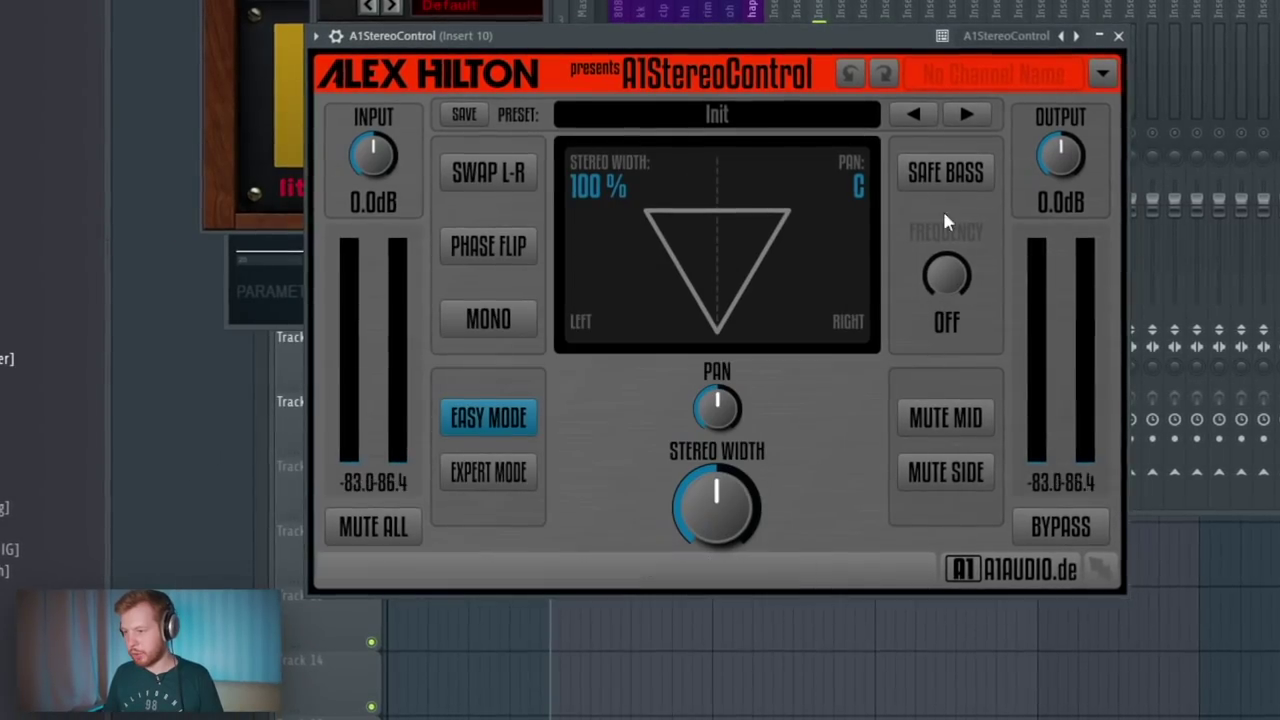
click(947, 180)
drag(947, 275, 909, 111)
drag(947, 275, 947, 250)
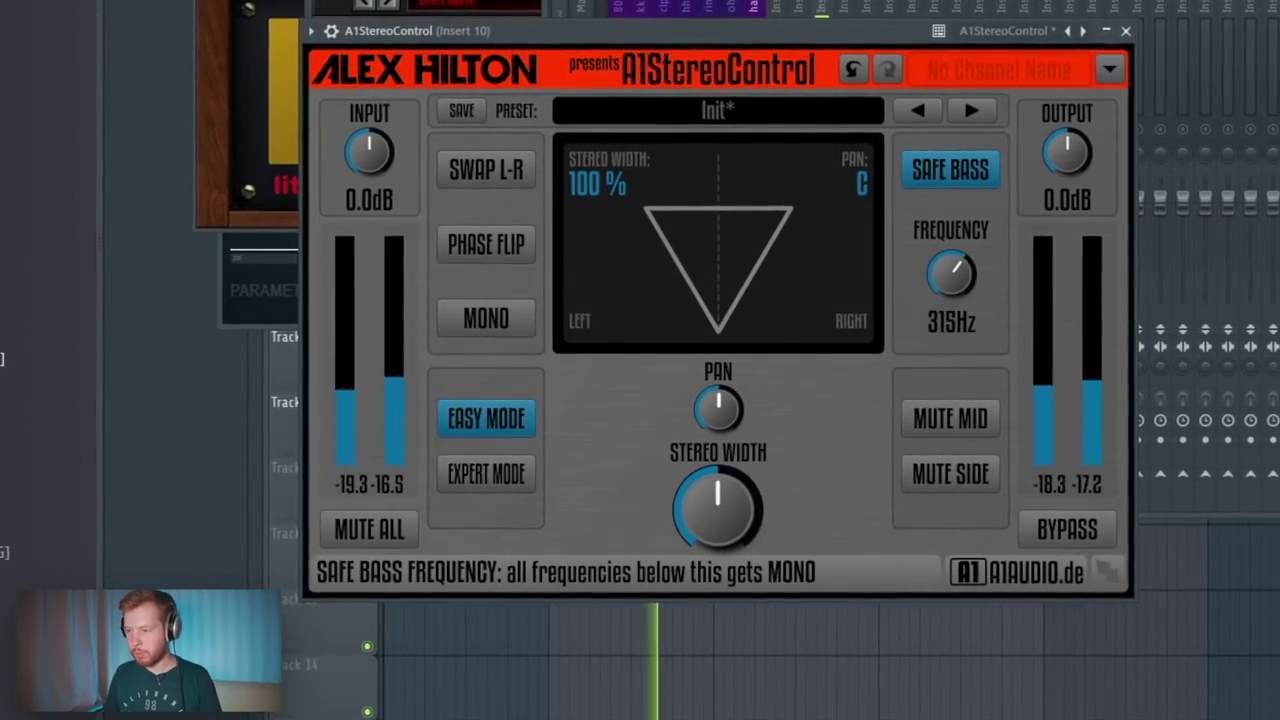
drag(734, 531, 734, 511)
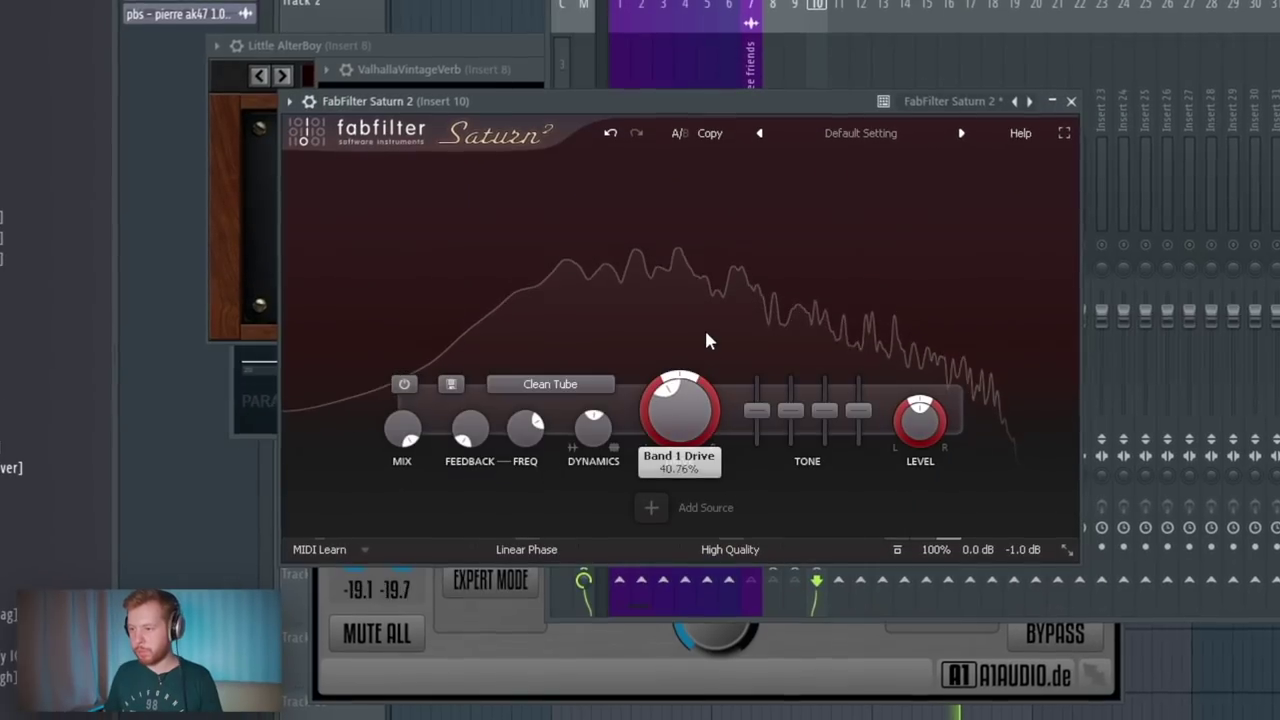
- Split FabFilter Saturn 2 on Insert 10 into bands with about 49% Drive on band 2, and load Saturn 2 in Insert 8's slot 4
click(785, 170)
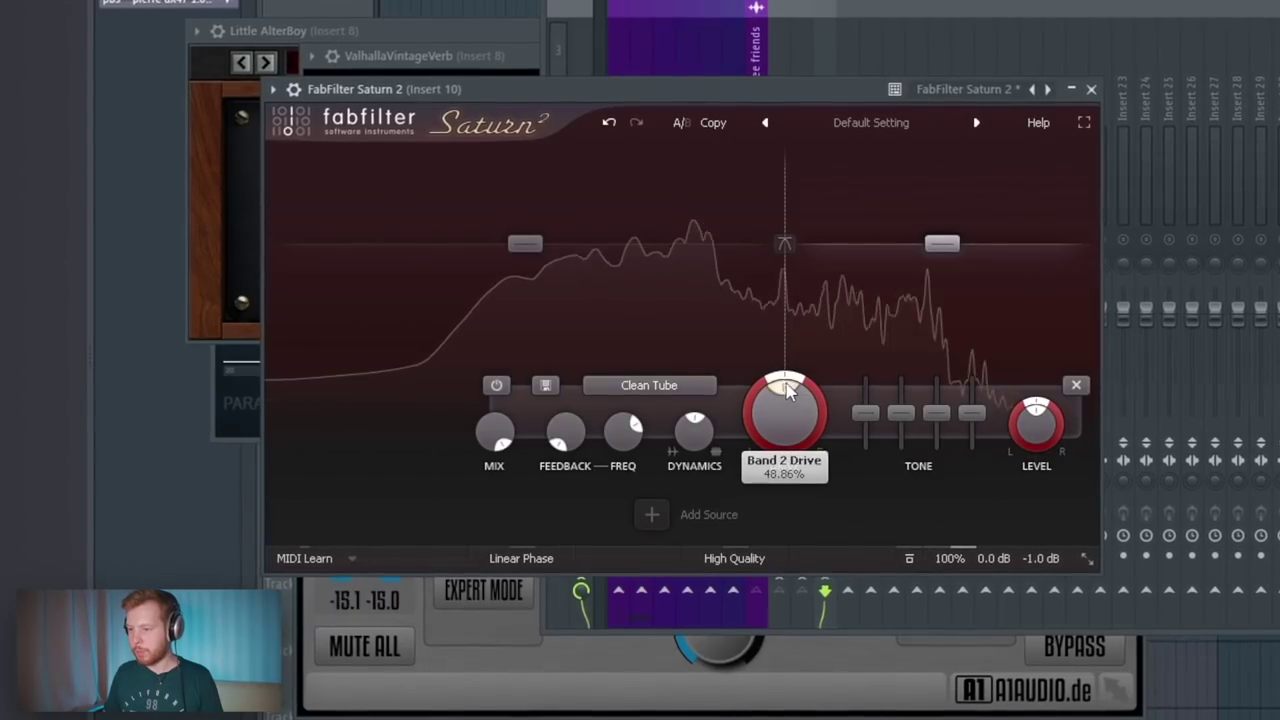
click(695, 331)
drag(674, 415, 709, 423)
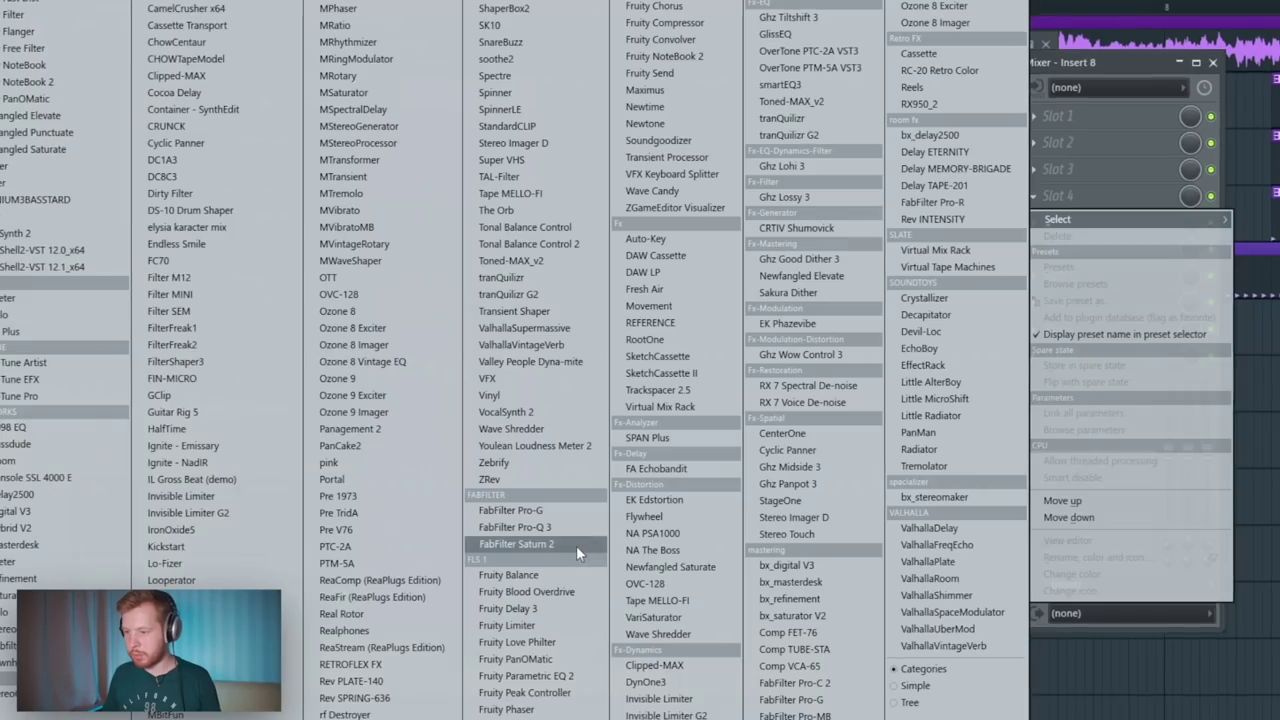
click(571, 549)
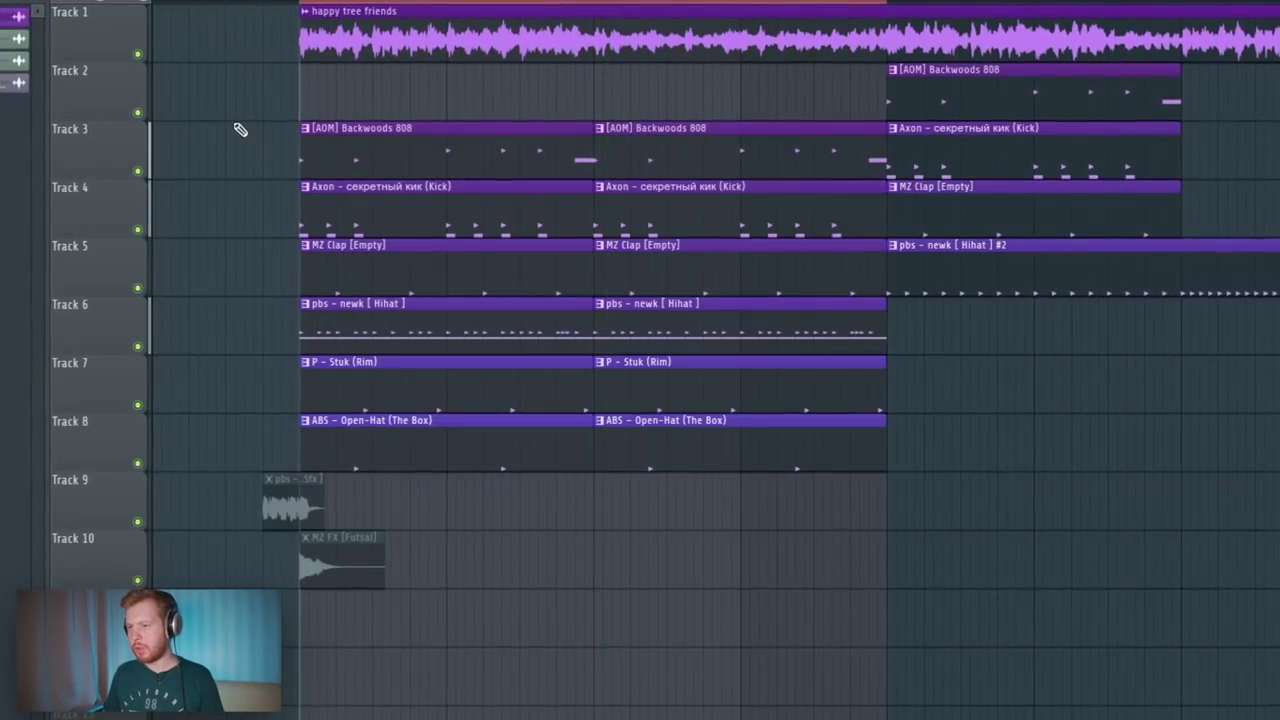
- Open the 808 pattern's piano roll and transpose its first two notes up four semitones and down one octave
double_click(403, 146)
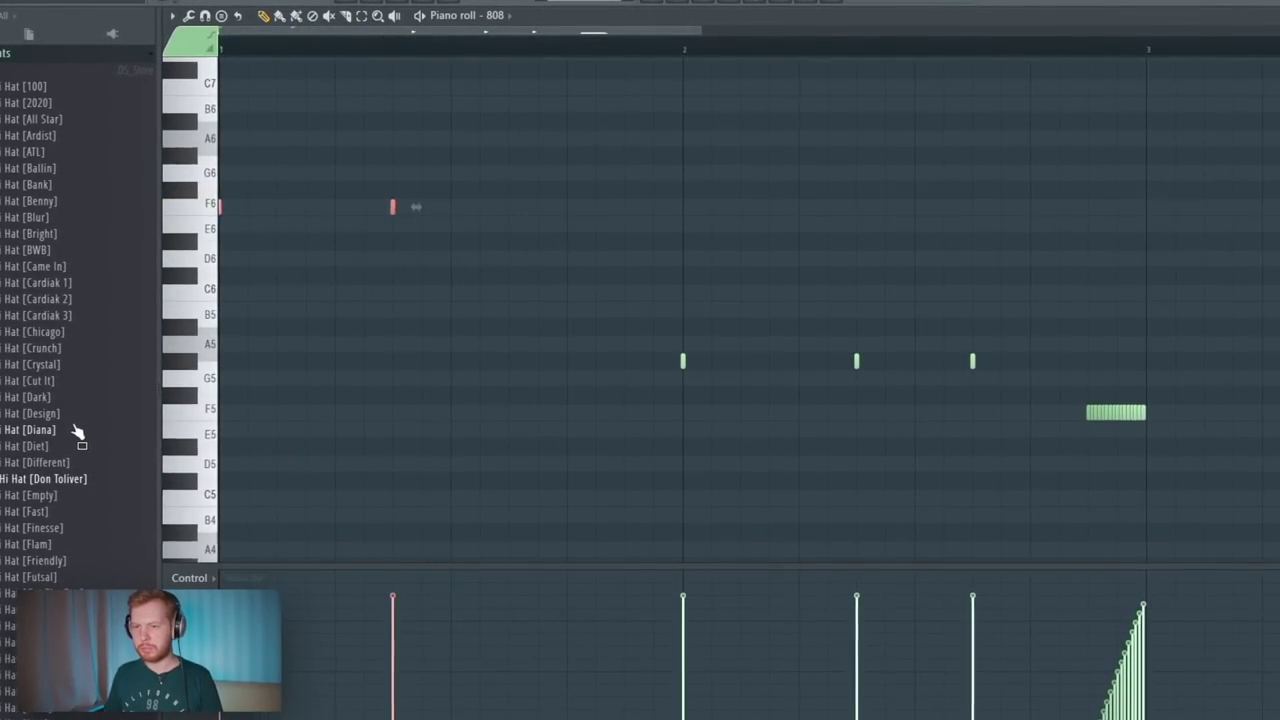
key(shift+Up)
key(shift+Up)
key(shift+Up)
key(shift+Up)
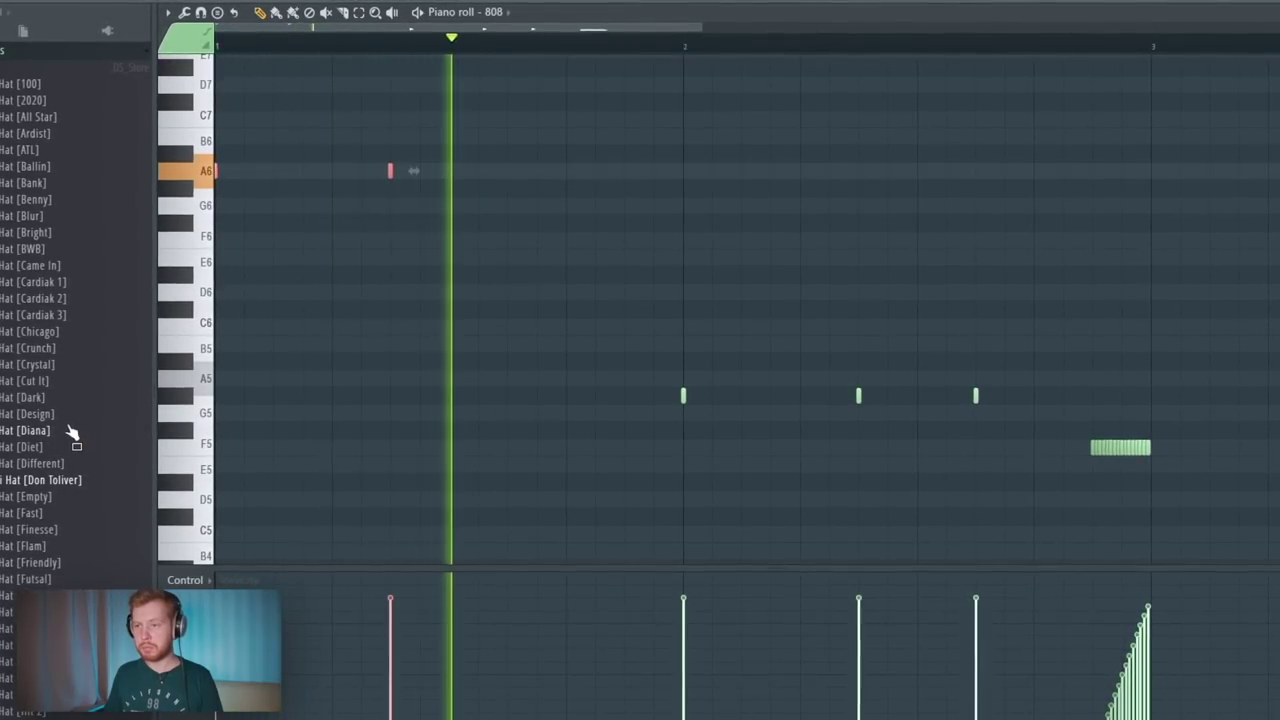
key(ctrl+Down)
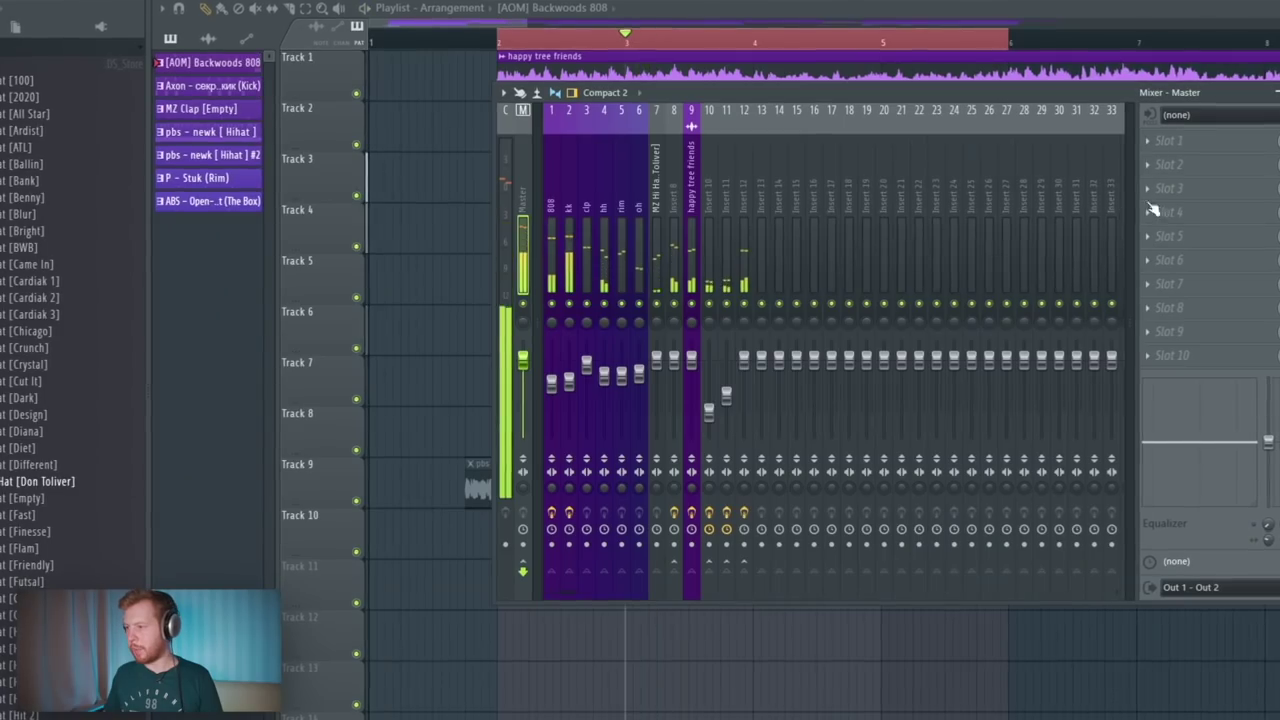
- Load GClip in the Master track's slot 3 and set its gain to 1.5 dB
click(1173, 139)
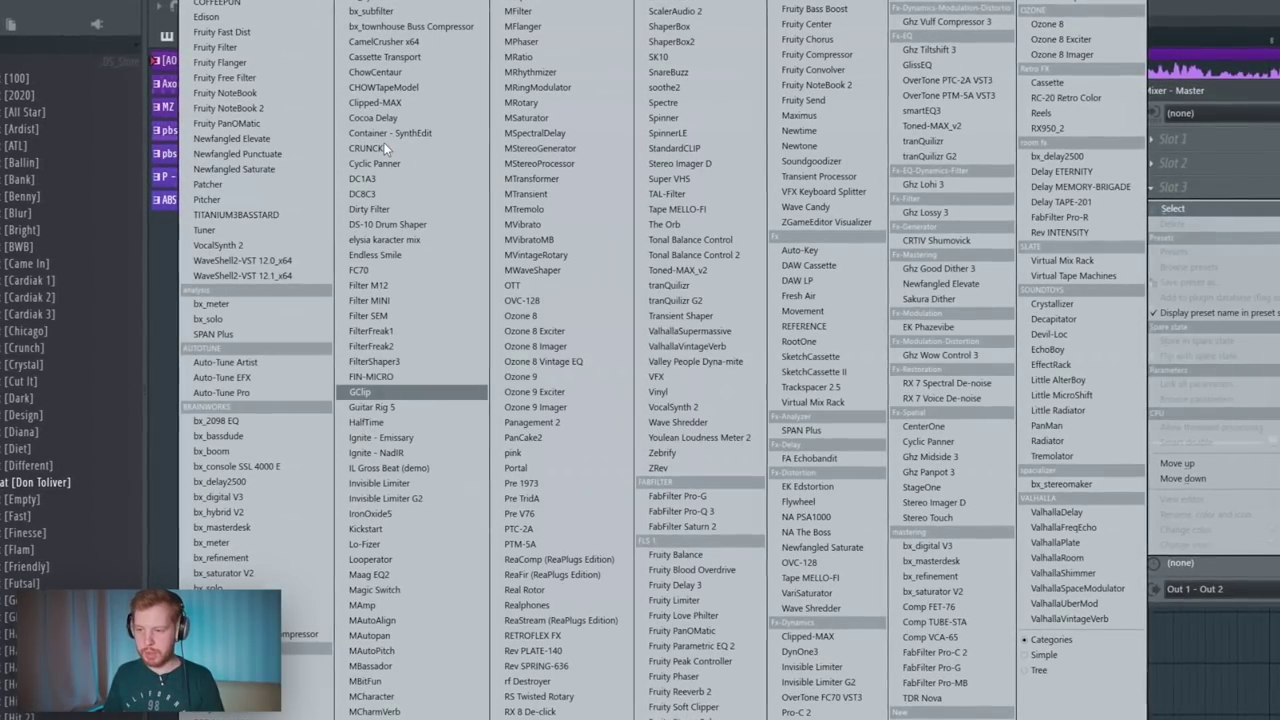
click(360, 392)
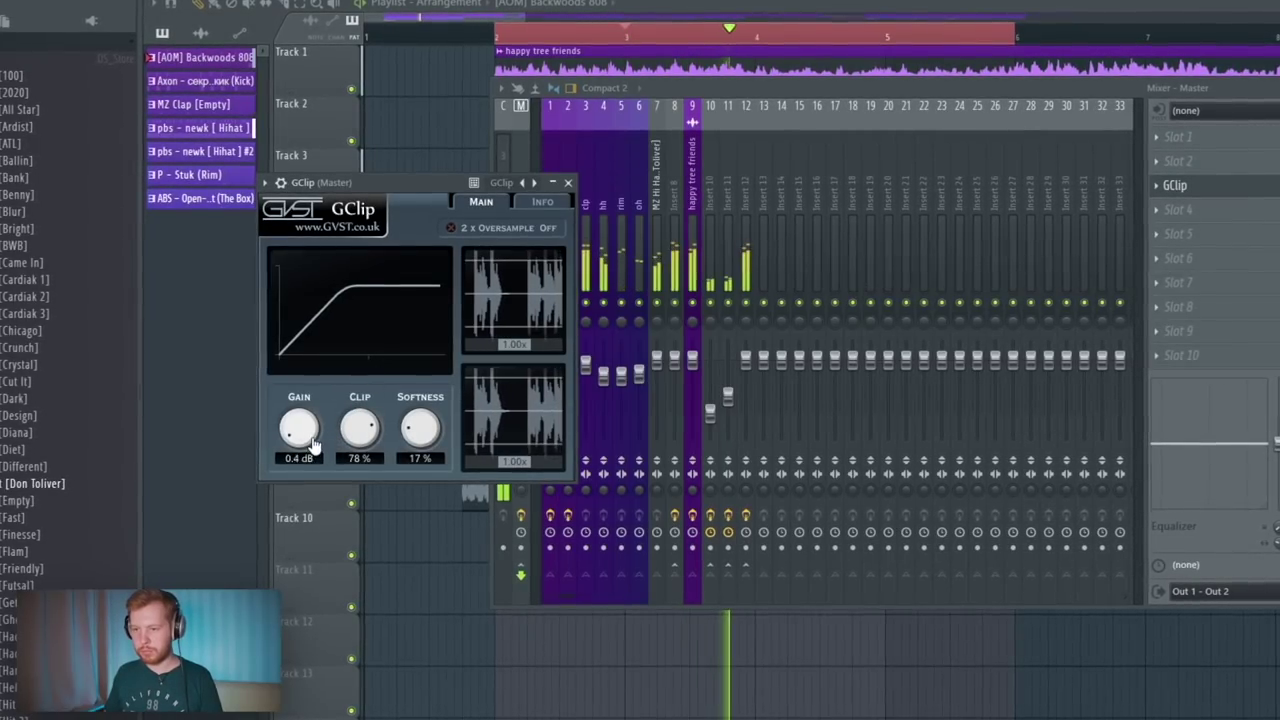
drag(313, 445, 310, 437)
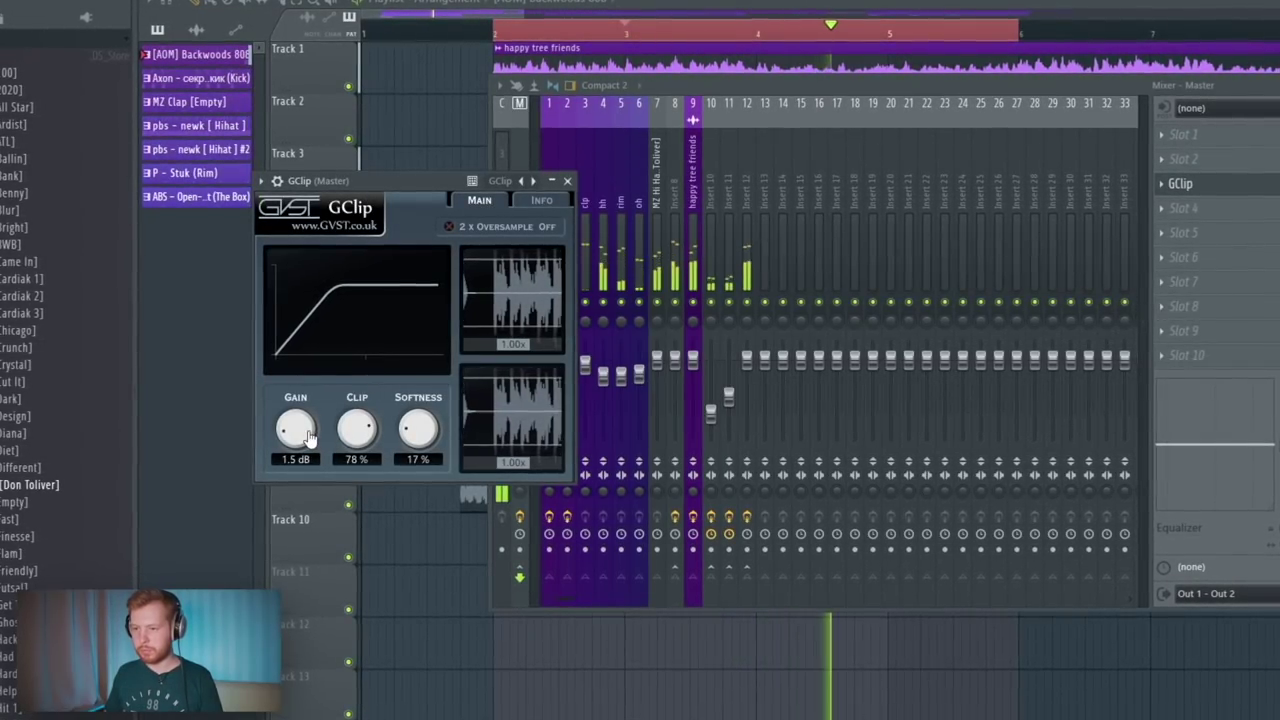
click(567, 181)
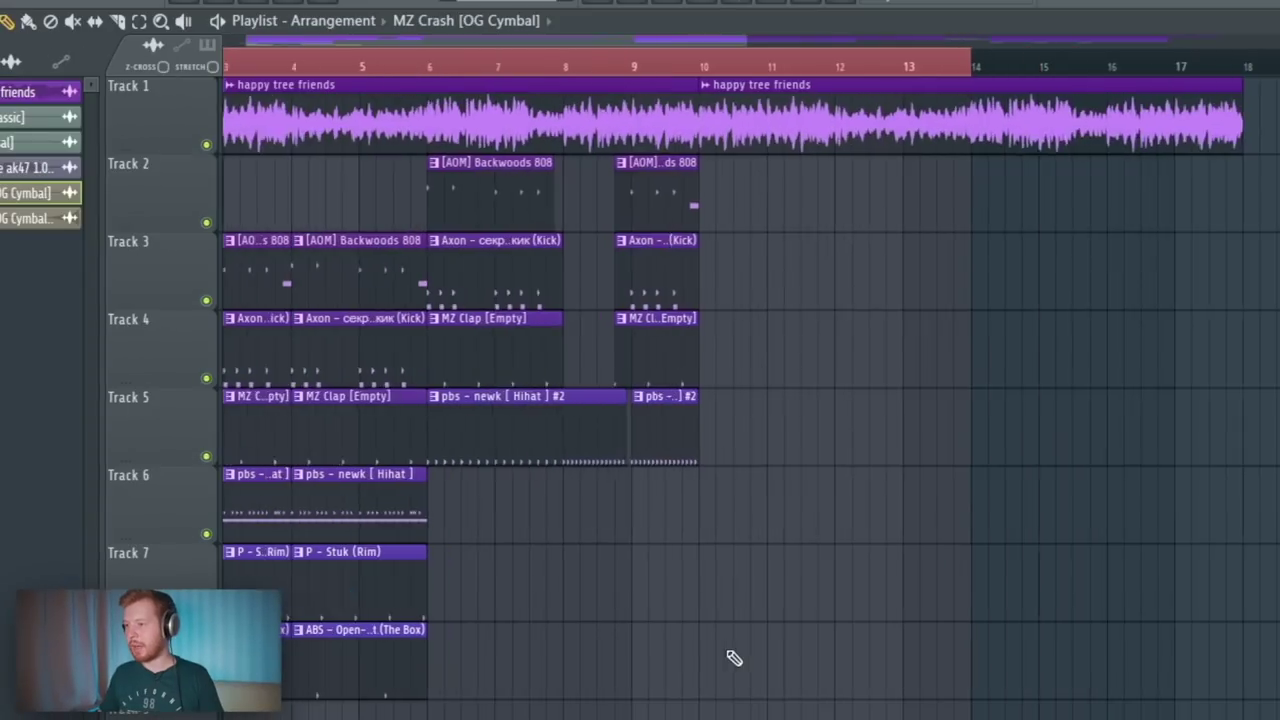
- Make the happy tree friends clip at bar 10 unique, preview it, and lengthen it to end at bar 14
scroll(733, 656, down, 1)
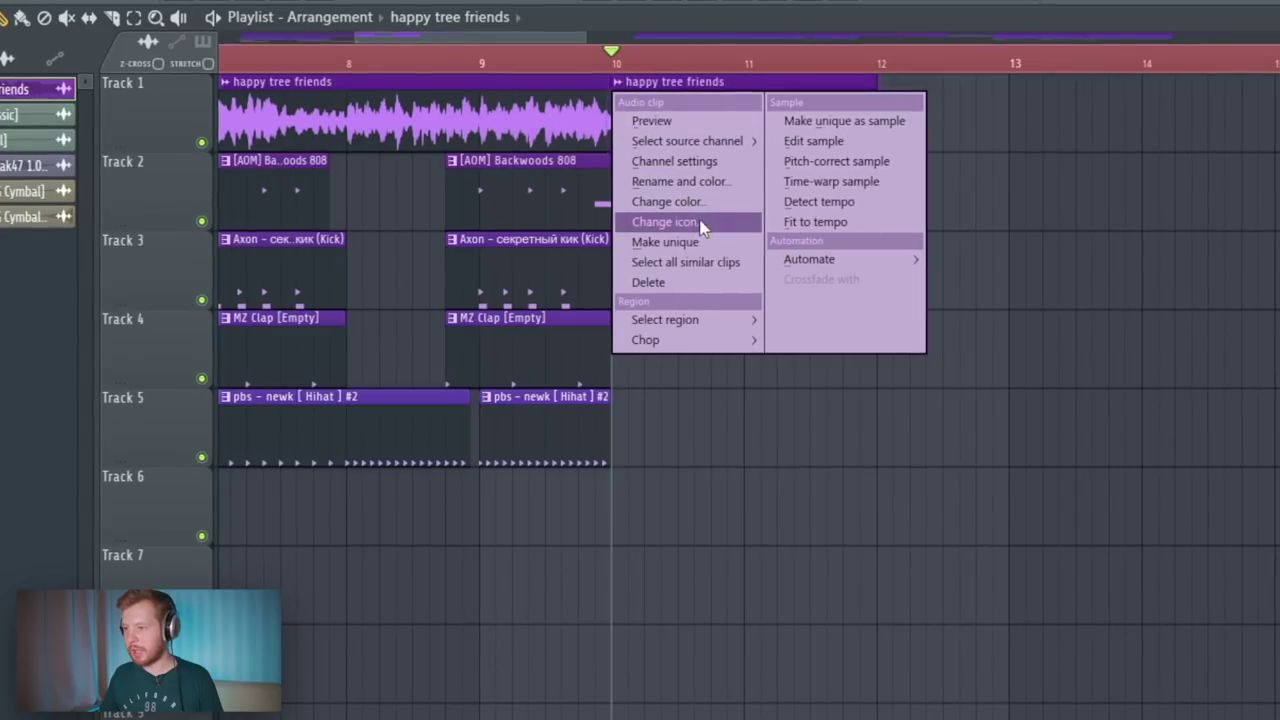
click(680, 242)
double_click(707, 105)
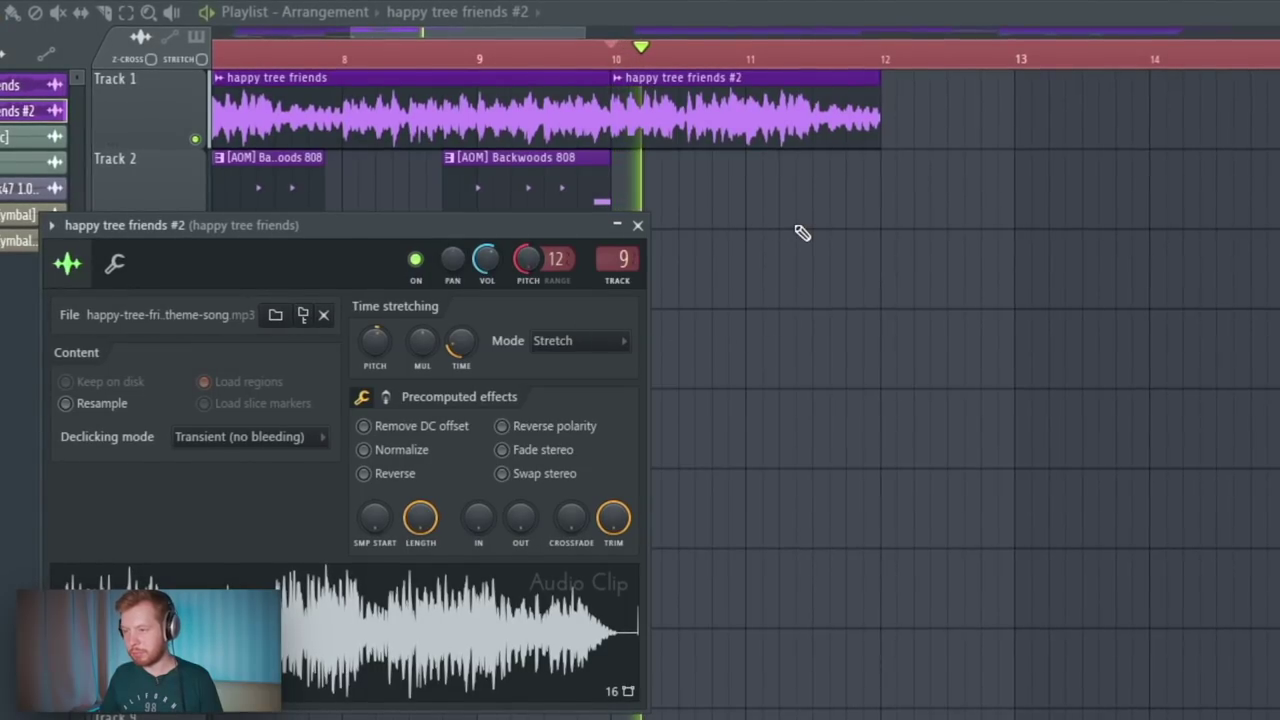
key(space)
click(637, 226)
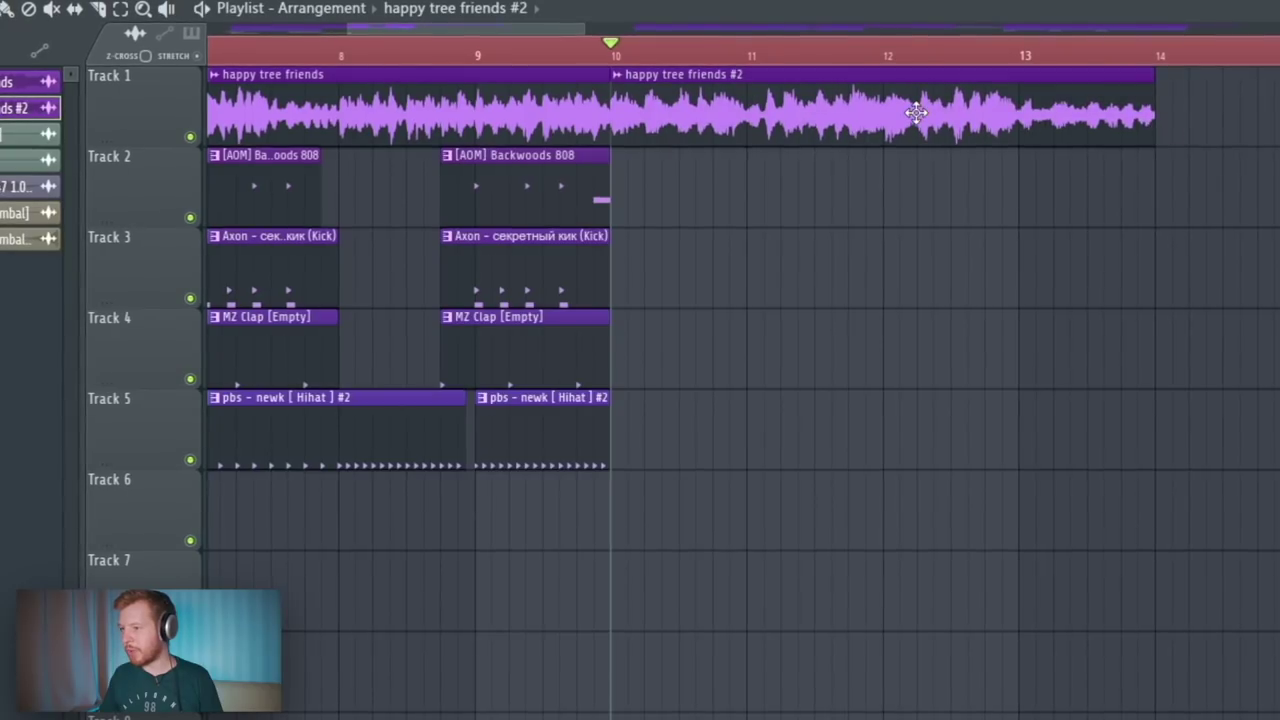
- Chop the happy tree friends #2 clip into half-bar pieces, keep every other one, and pack them end to end from bar 10 to bar 14
double_click(916, 113)
right_click(918, 305)
key(space)
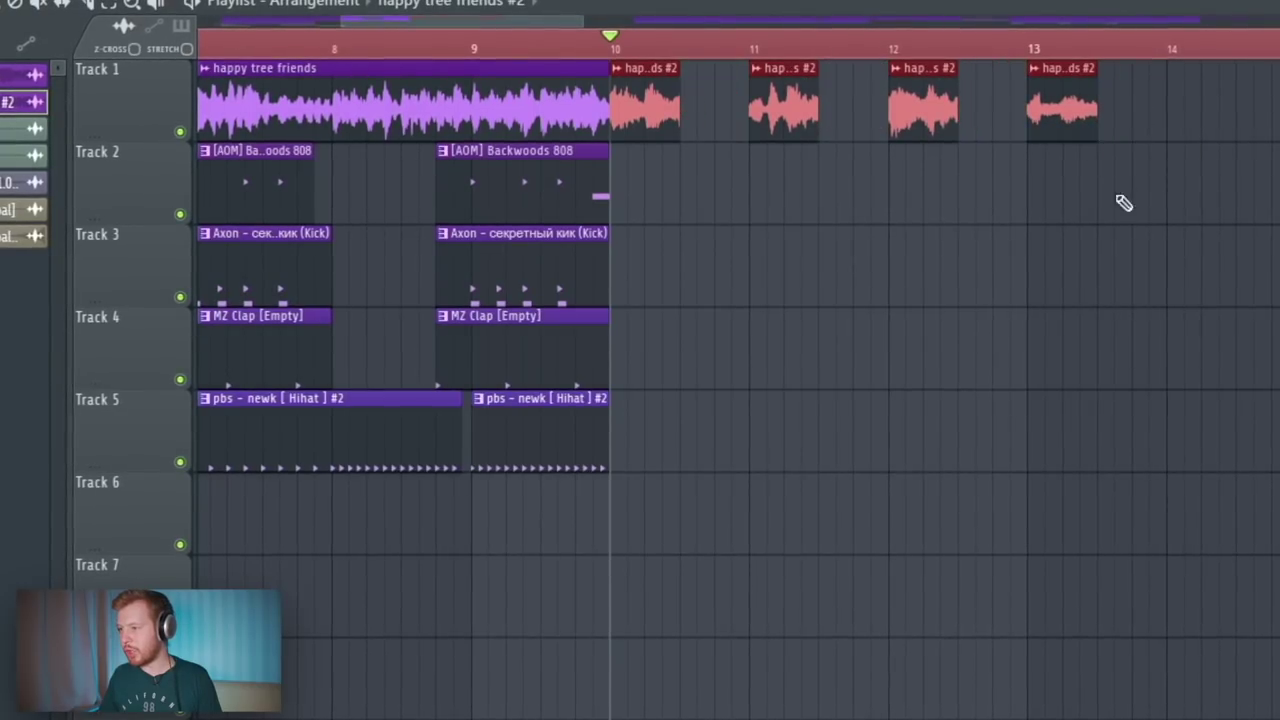
drag(873, 128, 855, 128)
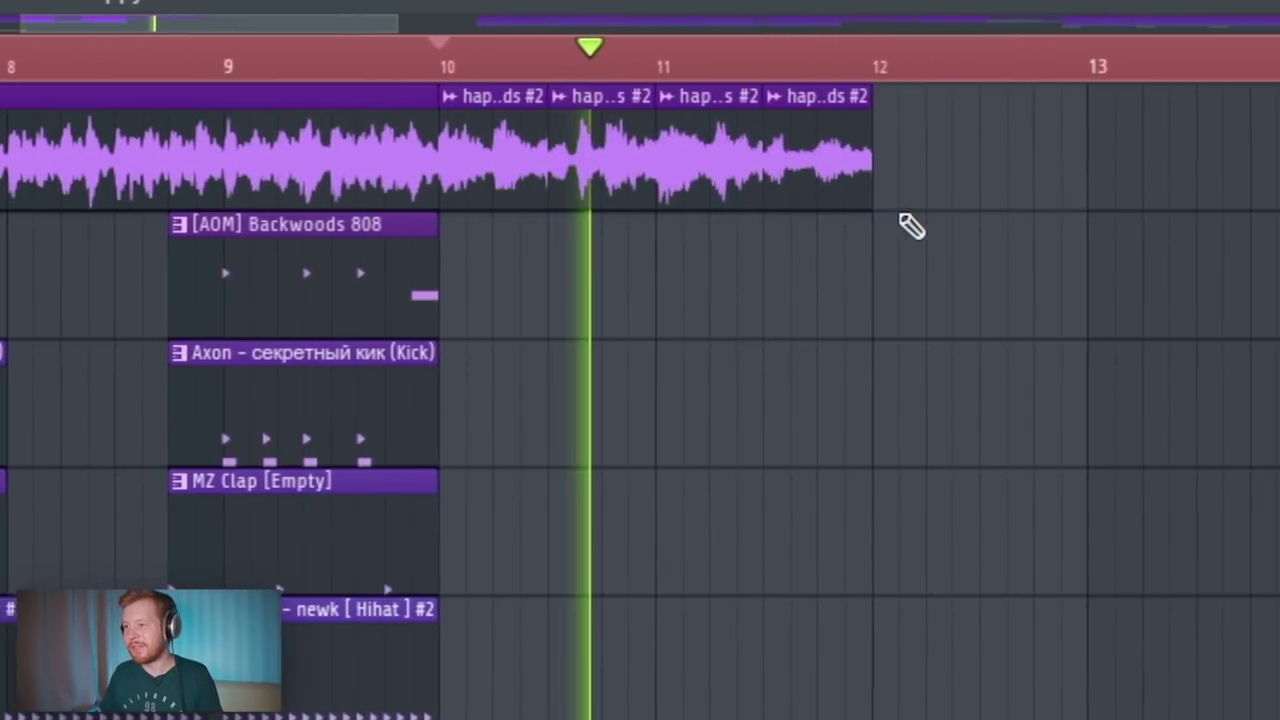
drag(1008, 150, 934, 158)
ctrl+click(822, 304)
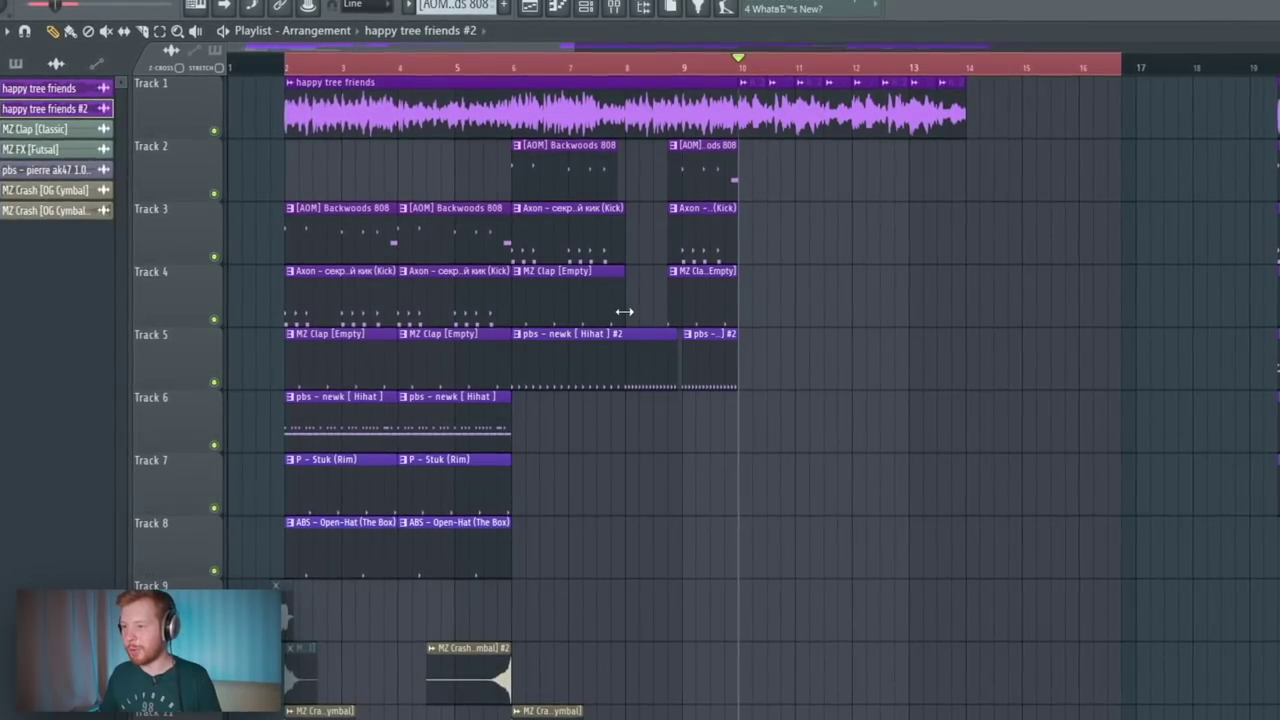
- Select the 808 and drum patterns in the first section from bar 2 to 6 and copy them to bar 10
scroll(557, 585, up, 1)
scroll(343, 411, left, 1)
drag(314, 200, 490, 540)
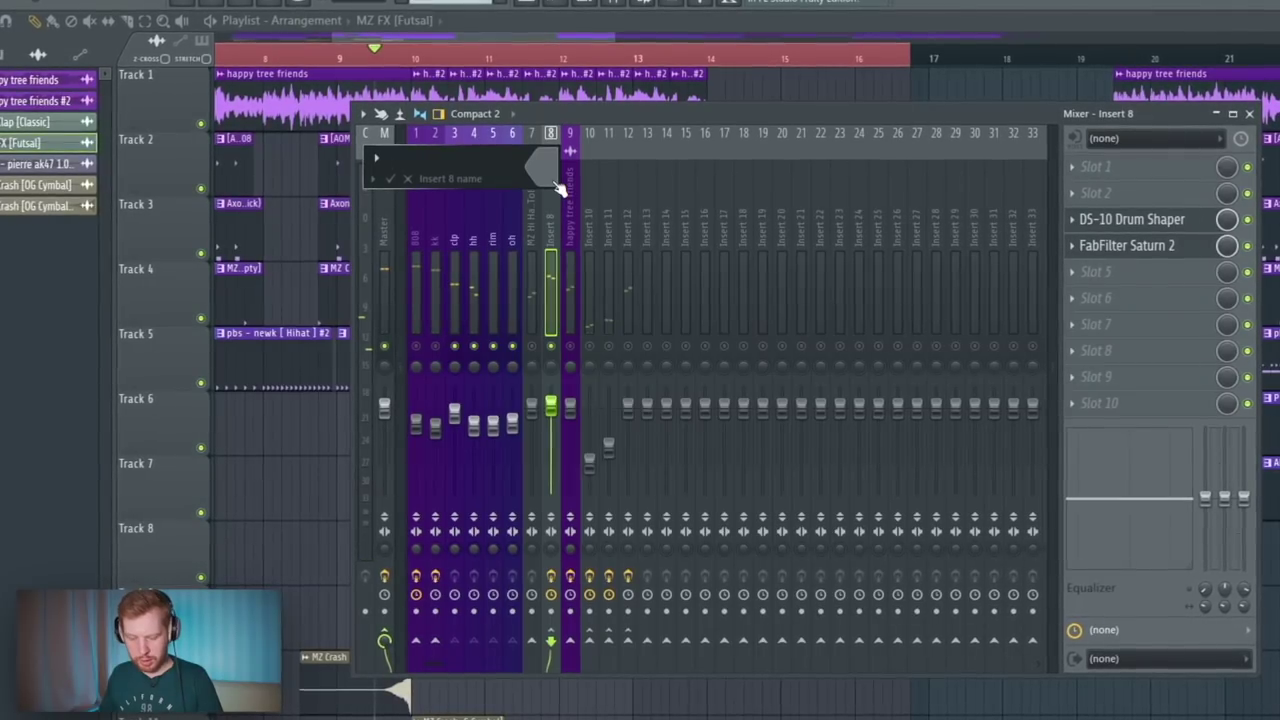
- Name mixer Insert 8 "D" and load HalfTime in slot 6 and RC-20 Retro Color in slot 7
text(D)
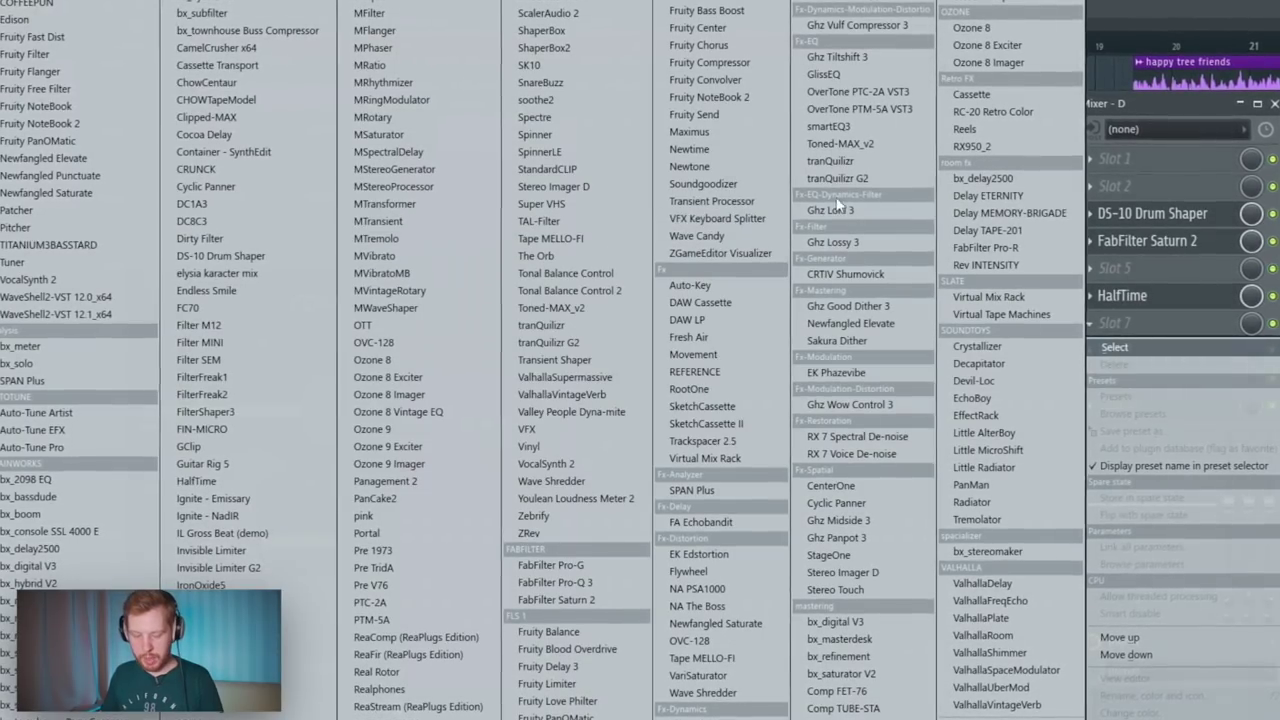
click(994, 110)
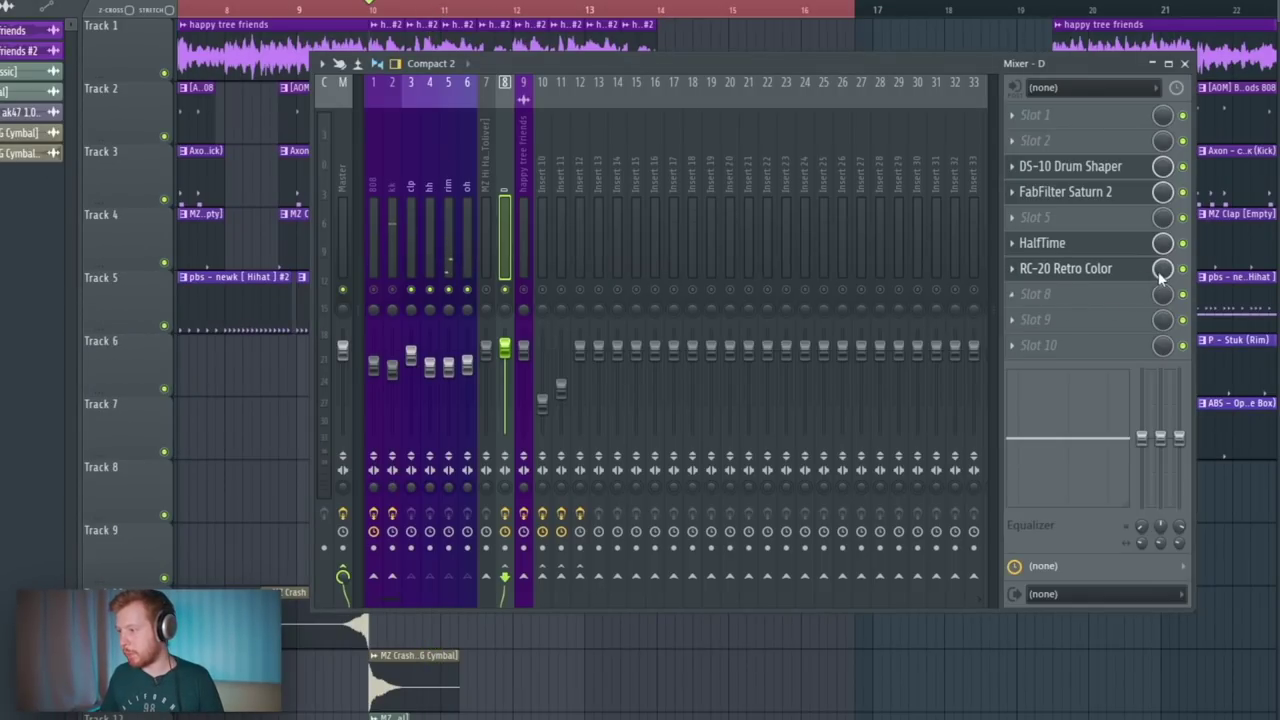
- Create an RC-20 Retro Color mix-level automation clip raised across bars 10 to 14, and link HalfTime's mix level to a controller
right_click(1161, 270)
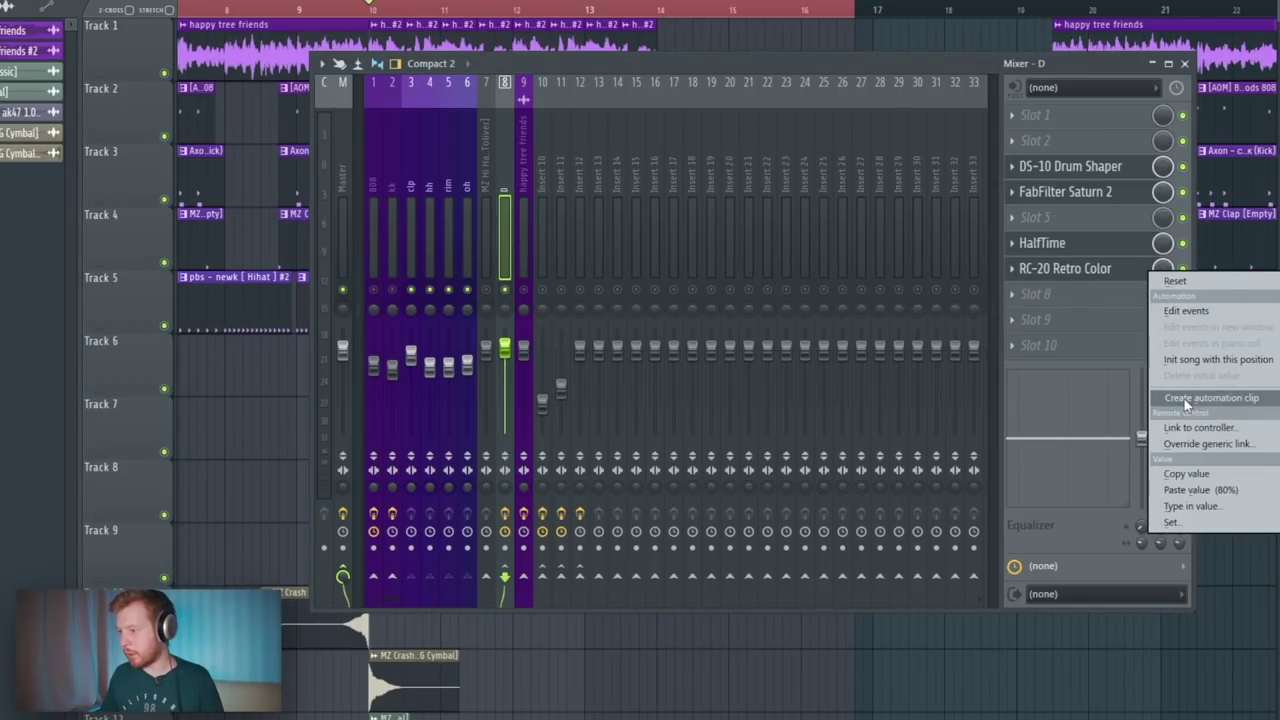
click(1187, 398)
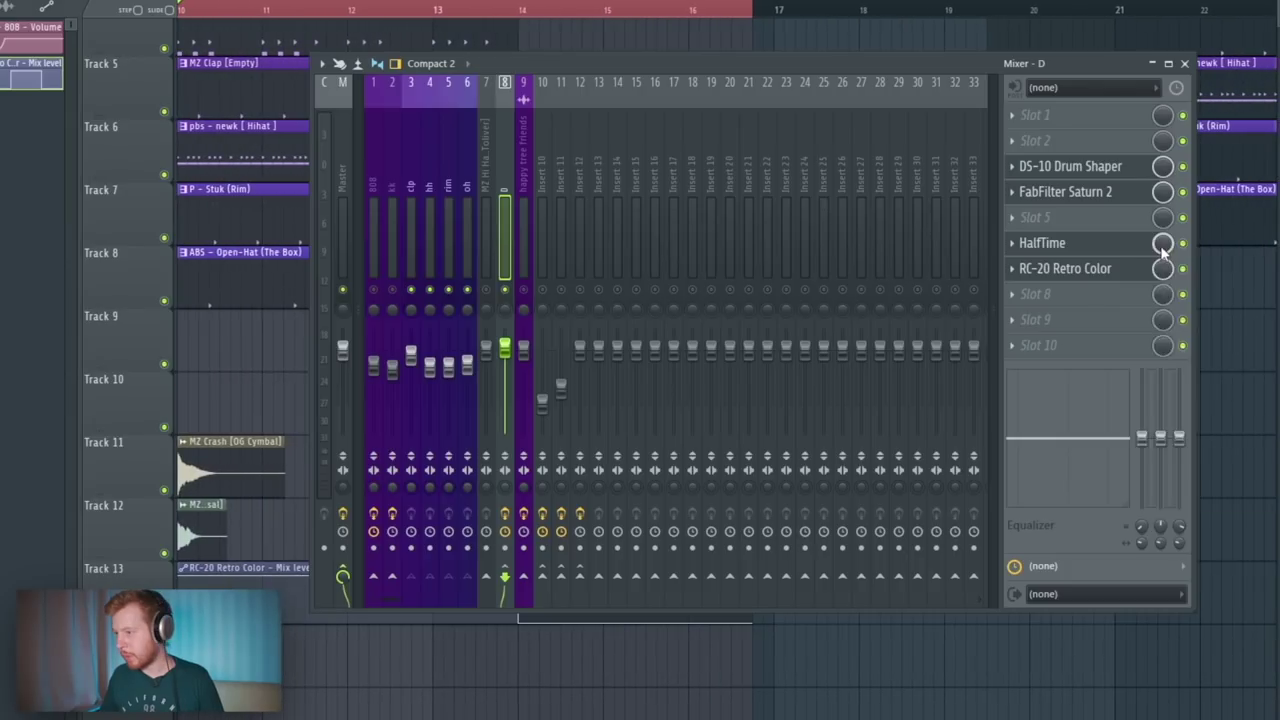
right_click(1163, 245)
click(1190, 403)
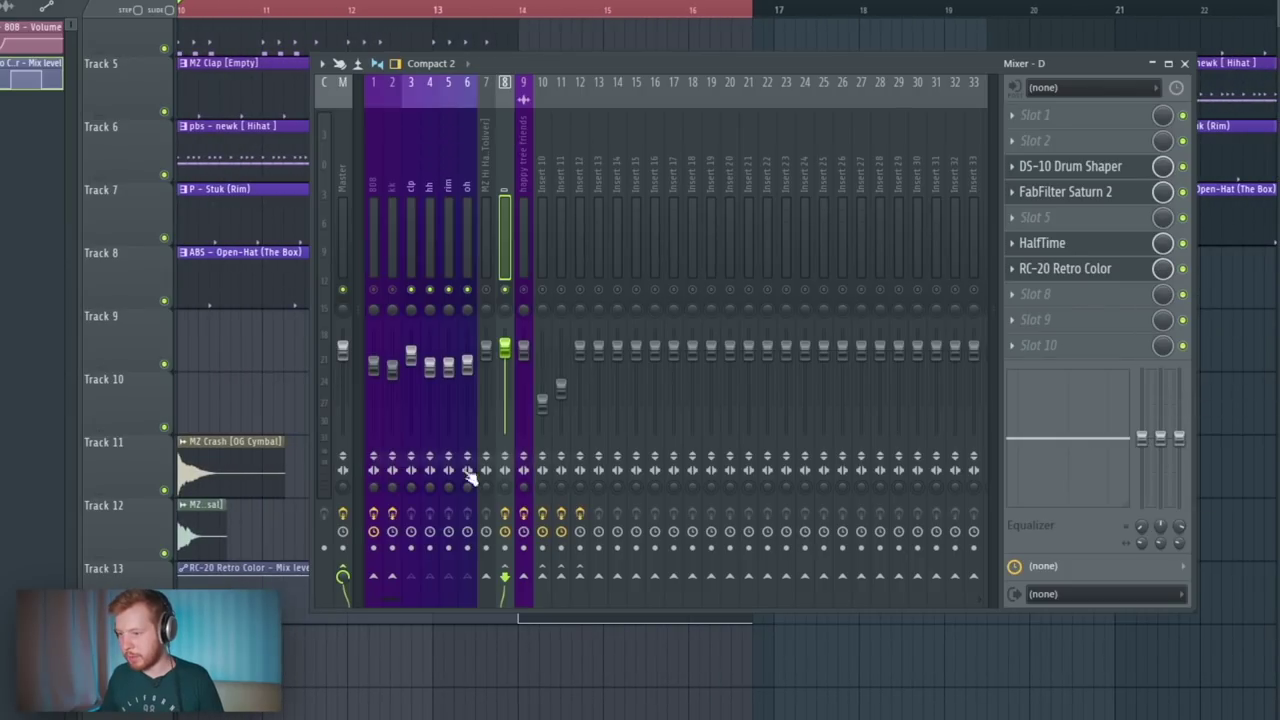
click(280, 366)
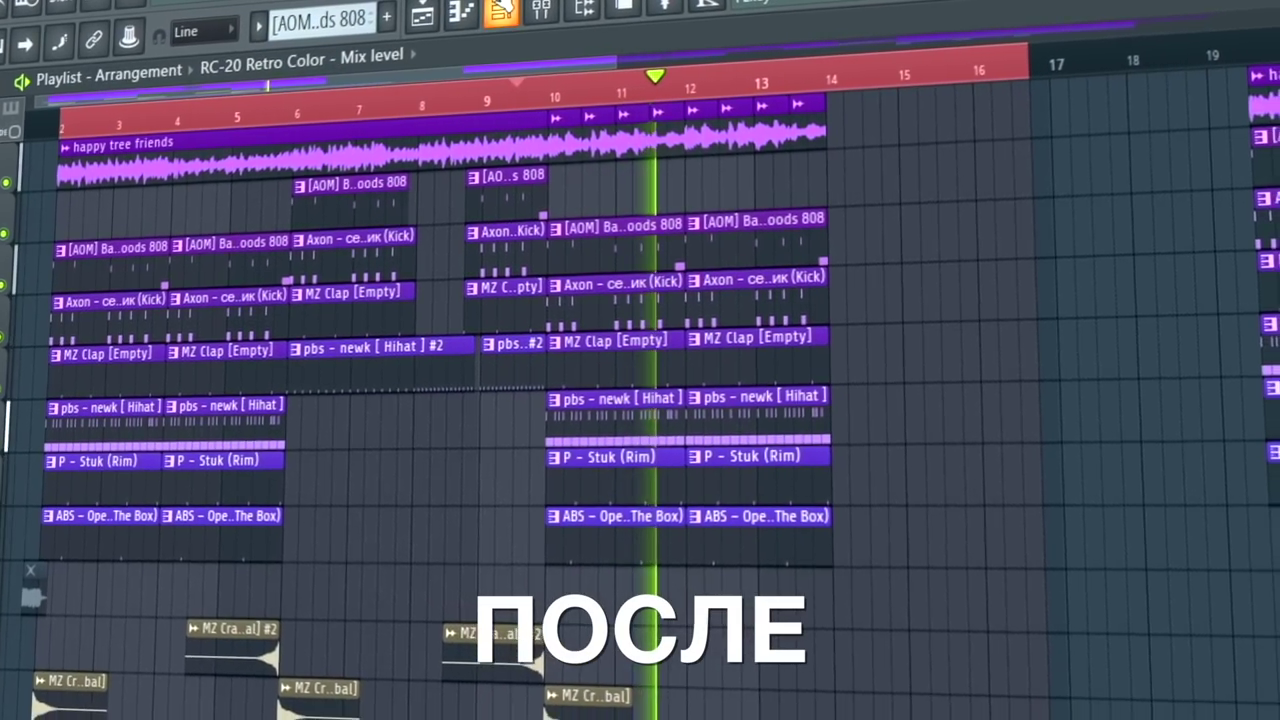
click(567, 10)
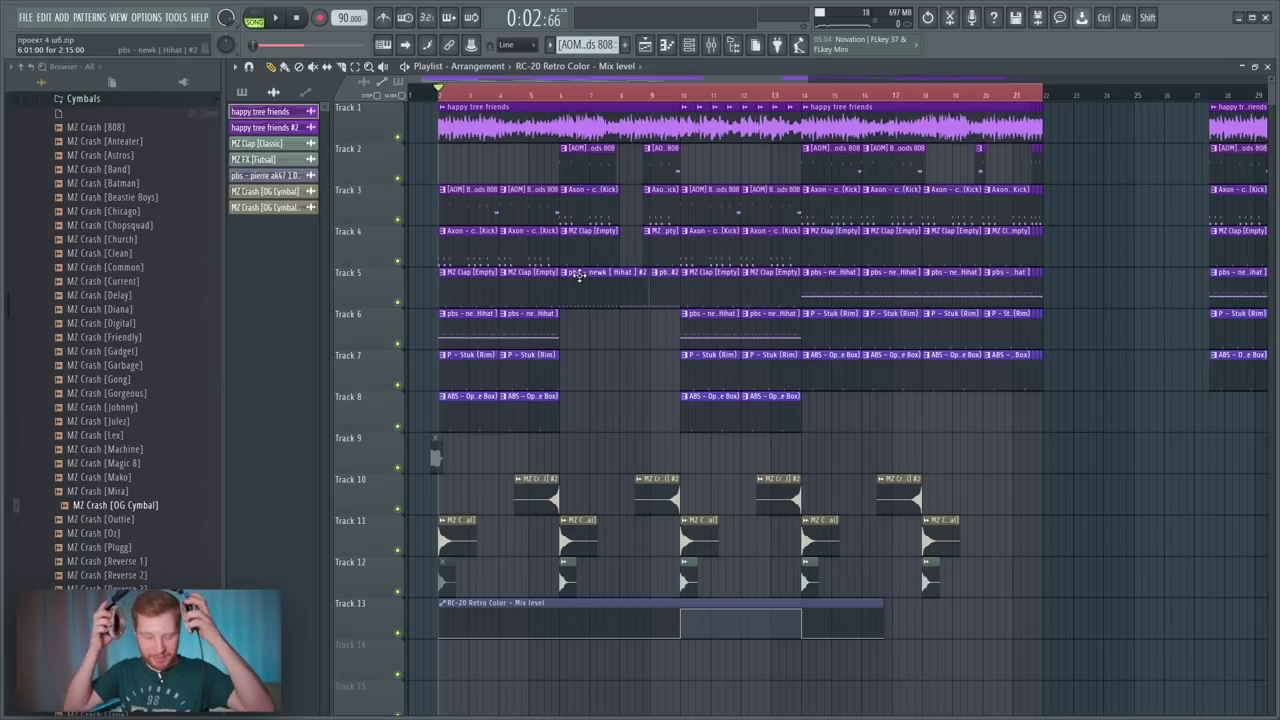